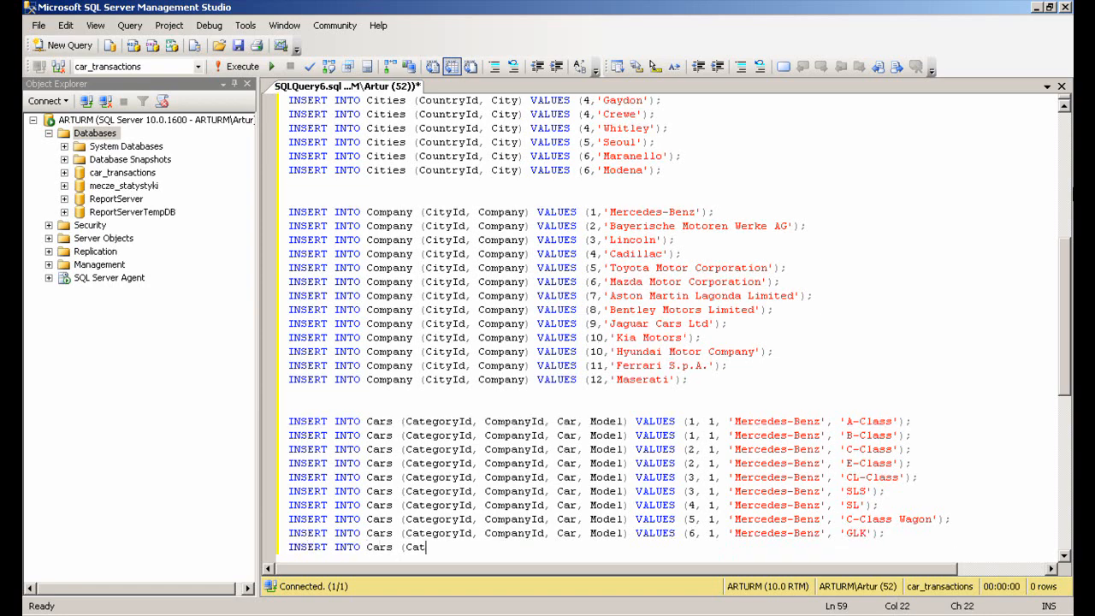
Add Cars insert rows for BMW models '1 Series', '3 series' and '5 series' with their category and company ids
type("el) VALUES (1, 2, 'BMW', '1 Series');")
key("Return")
type("INSERT INTO Cars (CategoryId, CompanyId, Car, Mo")
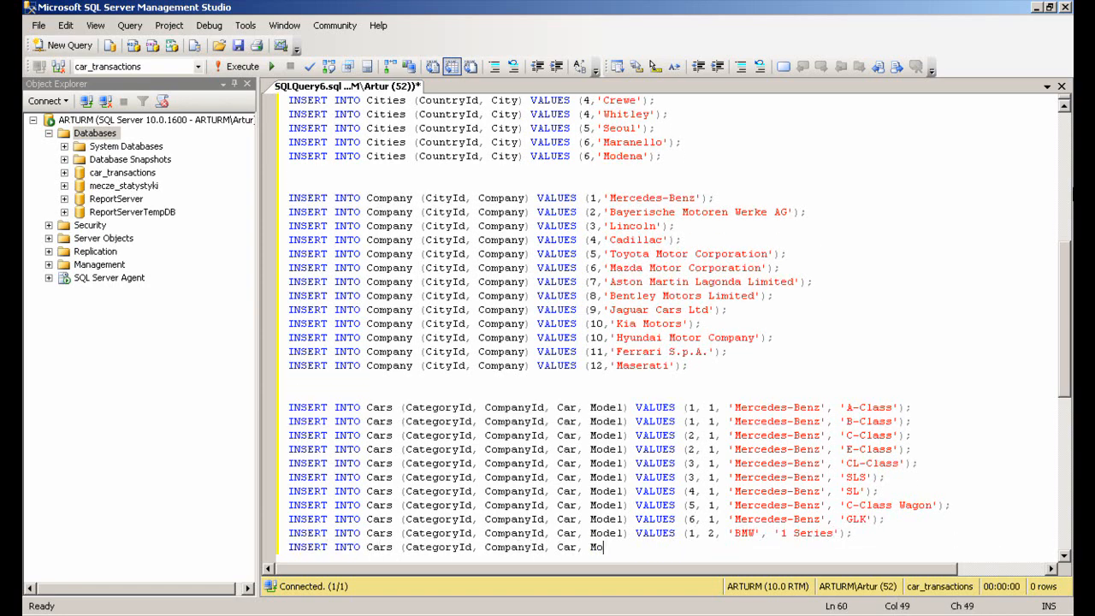
type("del) VALUES (2, 2, 'BMW', '3 series');")
key("Return")
type("INSERT INTO Cars (CategoryId, CompanyId, Car, Model) VALUES (2, 2, 'BMW', ")
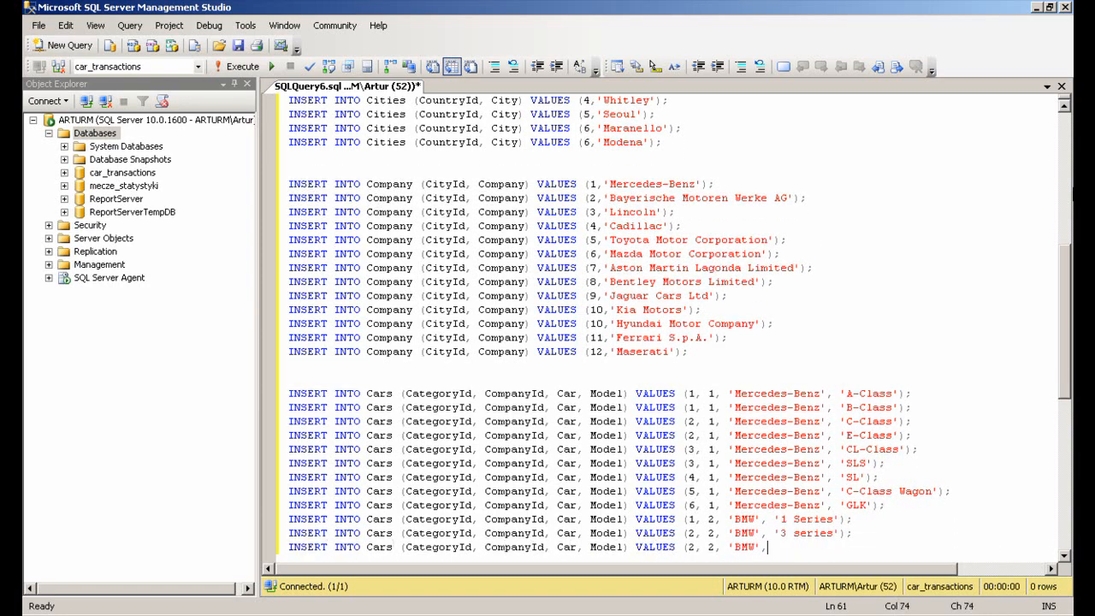
type("'5 series');")
Add Cars rows for BMW '3 Series Coupe', 'M3 Coupe', '3 Serie Convertible' and 'M3 Convertible'
key("Return")
type("INSERT INTO Cars (CategoryId, CompanyId, Car, Model) VALUES (3, 2, 'BMW', '3 Series Coupe');")
key("Return")
type("INSERT")
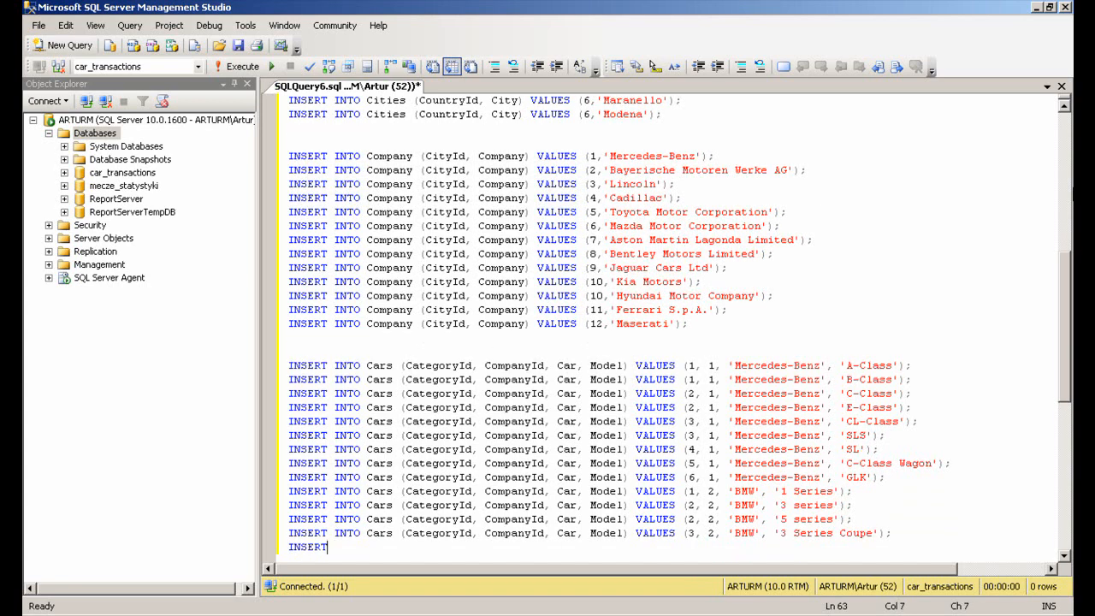
type(" INTO Cars (CategoryId, CompanyId, Car, Model) VALUES (3, 2, 'BMW', 'M3 Coupe');")
key("Return")
type("INSERT INTO Cars (CategoryId, Compa")
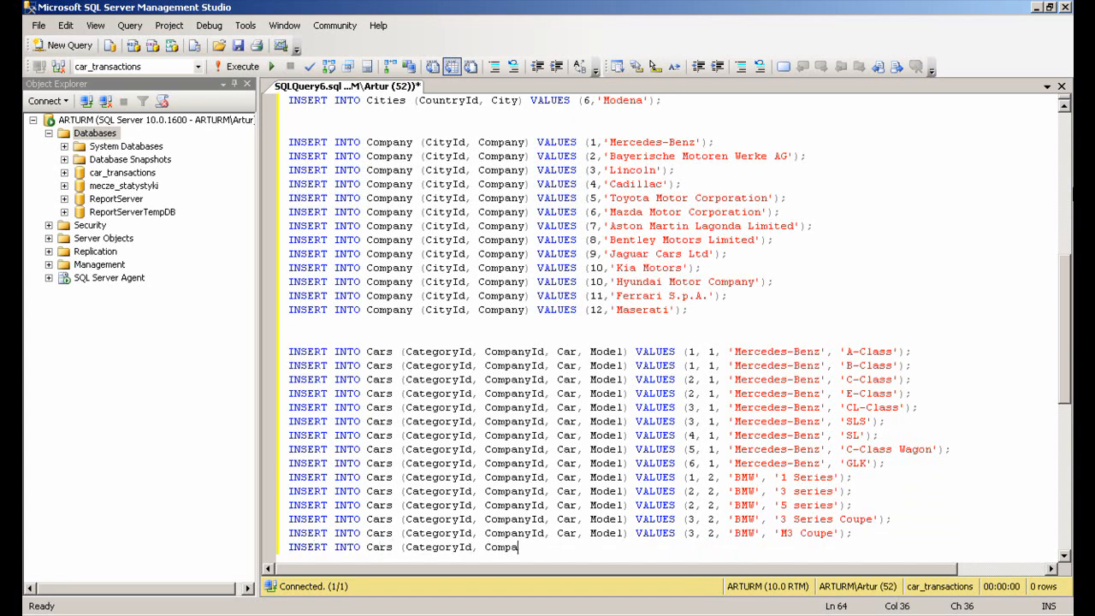
type("nyId, Car, Model) VALUES (4, 2, 'BMW', '3 Serie Convertible');")
key("Return")
type("INSERT INTO Cars (CategoryId, CompanyId, Car, M")
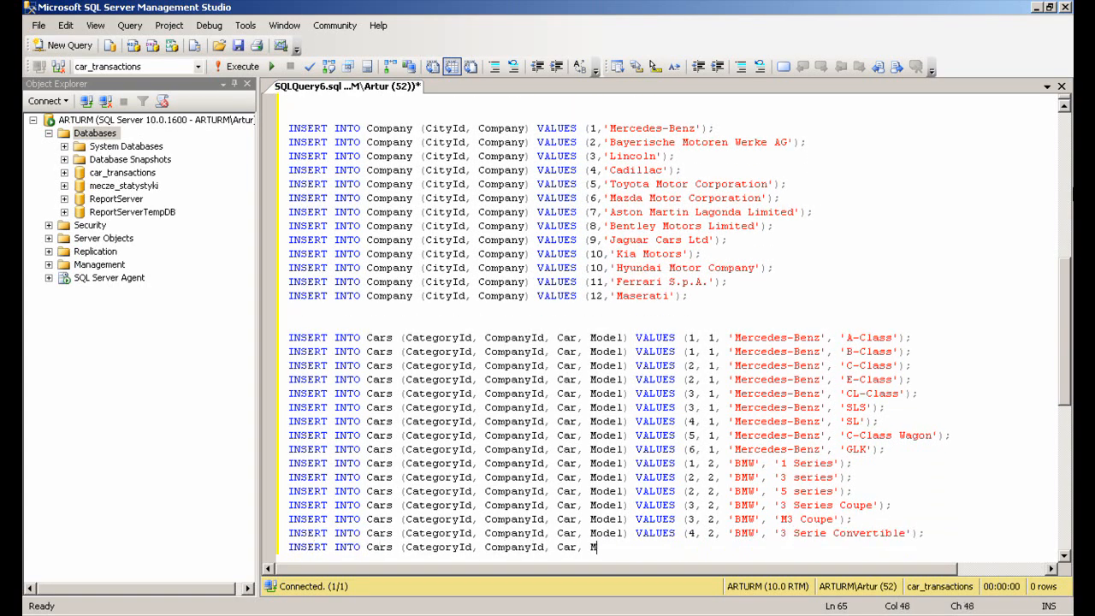
type("odel) VALUES (4, 2, 'BMW', 'M3 Convertible');")
Add Cars rows for BMW '3 Series Touring' and '5 Series Touring' in category 5
key("Return")
type("INSERT INTO Cars (CategoryId, CompanyId, Car, Model) VALUES (5, 2, ")
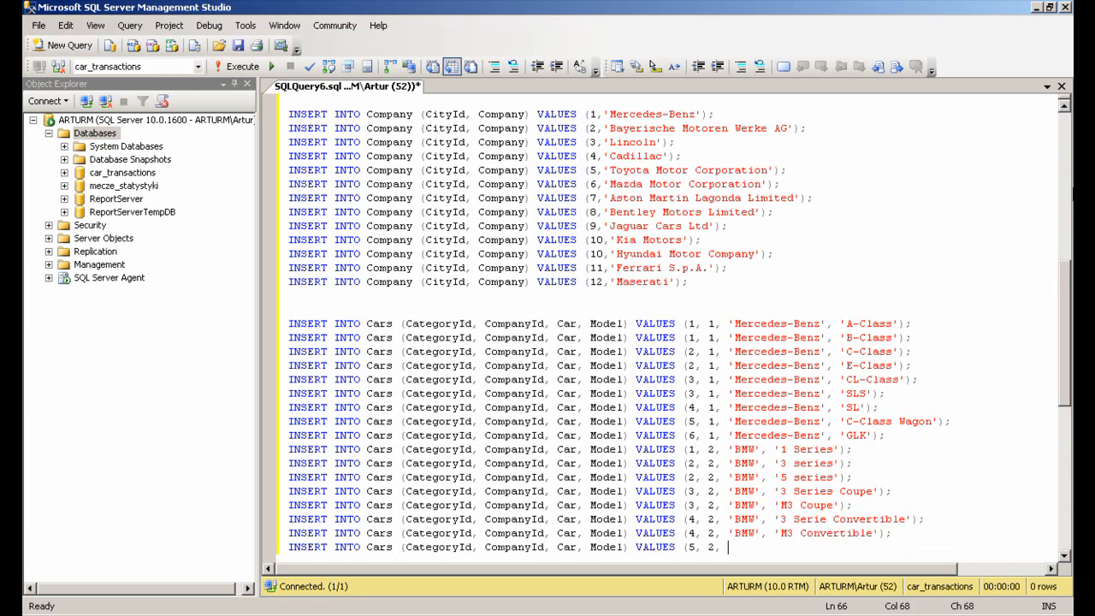
type("'BMW', '3 Series Touring');")
key("Return")
type("INSERT INTO Cars (CategoryId, CompanyId, Car, Model) VALUES (5, 2, 'BMW', '5 Series To")
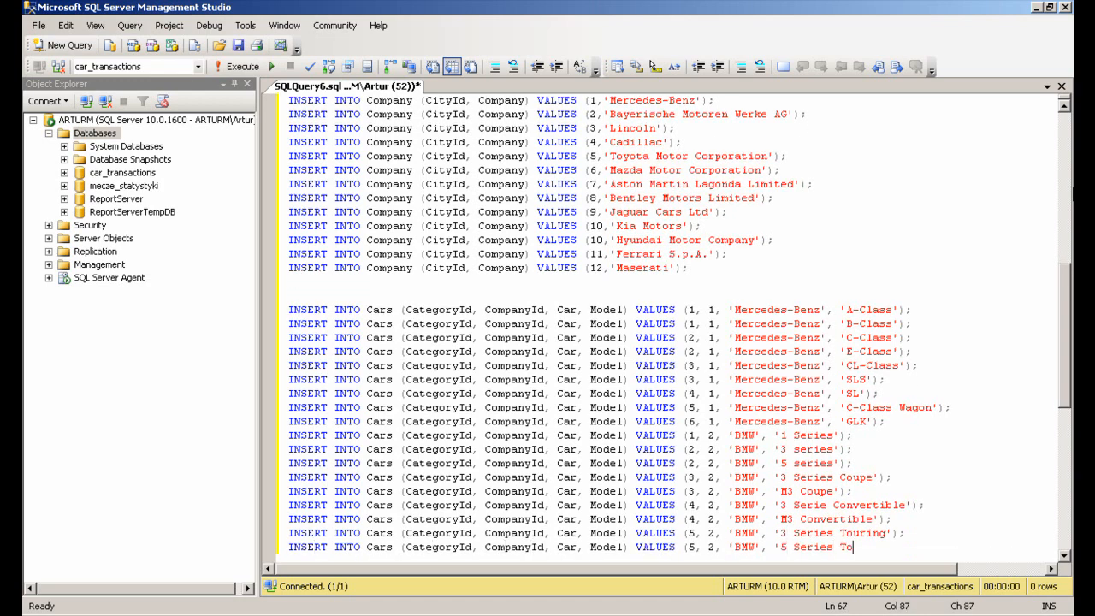
type("uring');")
key("Return")
Continue the Cars inserts for Lincoln, Cadillac, Toyota, Mazda, Aston Martin and Bentley models through 'Continental GT'
type("INSERT INTO Cars (Cate")
type("1');")
key("Return")
type("INSERT INTO Cars (Catego")
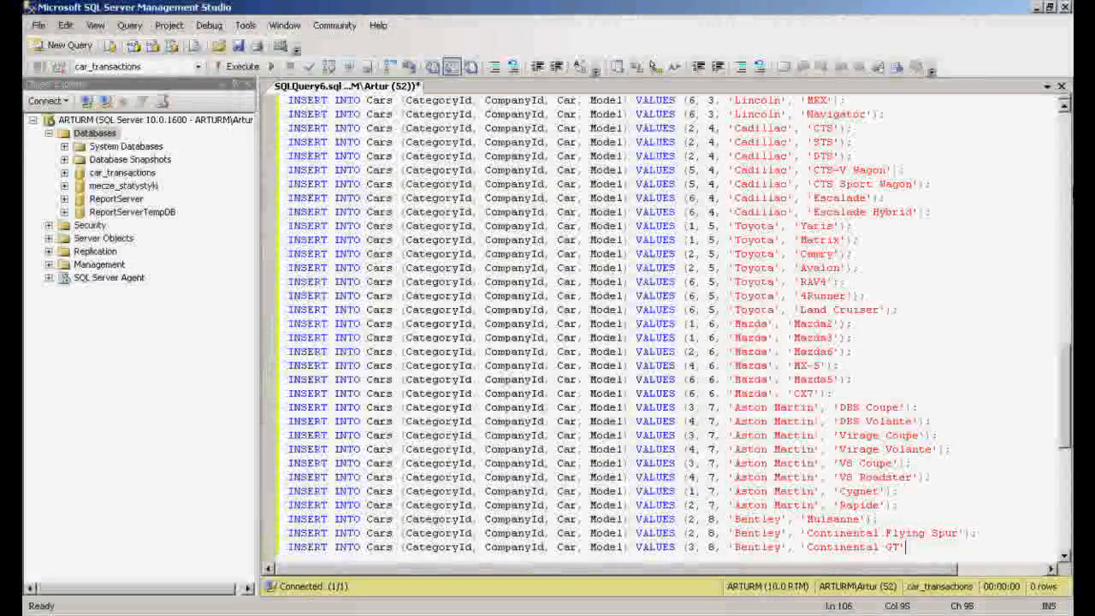
type(");")
key("Return")
Add Cars rows for Bentley 'Continental GTC' and Jaguar 'XK' and 'XJ' with company ids 8 and 9
type("INSERT INTO Cars (CategoryId, CompanyId, Car, Model) VALUES (4, 8, 'Bentley', 'Continental GTC');")
key("Return")
type("INSERT I")
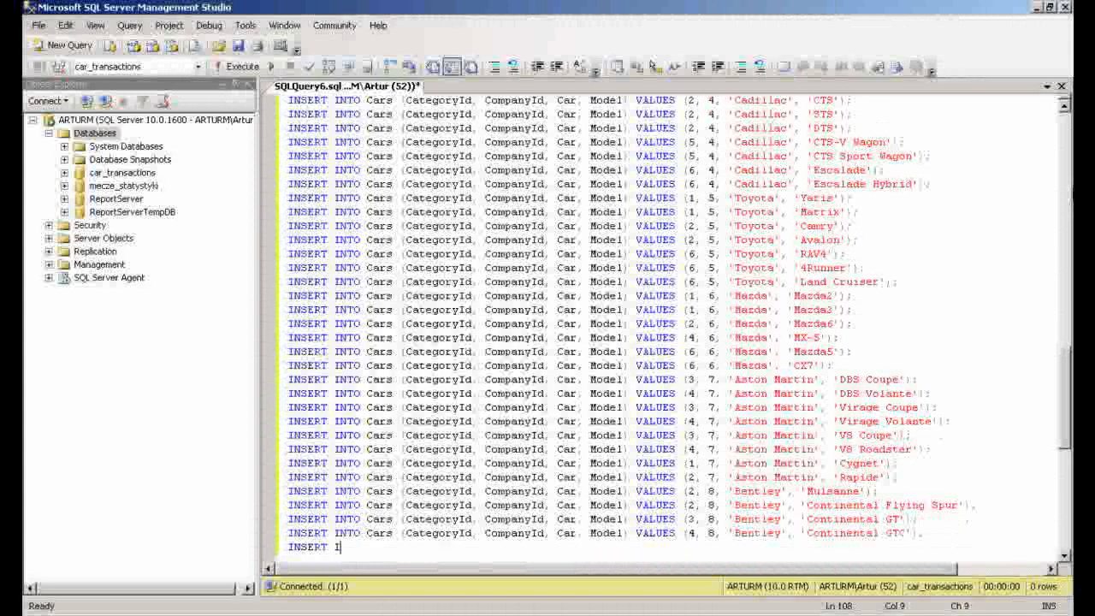
type("NTO Cars (CategoryId, CompanyId, Car, Model) VALUES (3, 9, 'Jaguar', 'XK');")
key("Return")
type("INSERT INTO Cars (CategoryId, CompanyId, Car, Model) VALUES (2, 9, 'Jaguar', 'XJ');")
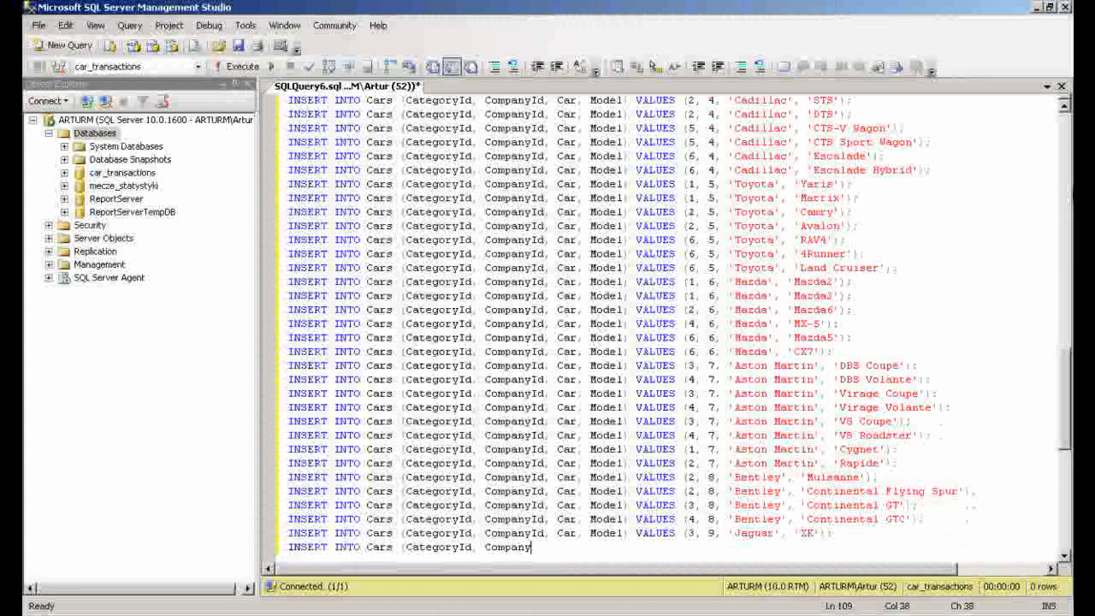
key("Return")
Add Cars rows for Jaguar 'XF' and 'R' and Kia 'Picanto' and 'Soul'
type("INSERT INTO Cars (CategoryId, CompanyId, Car, Model) VALUES (2, 9, 'Jaguar', 'XF');")
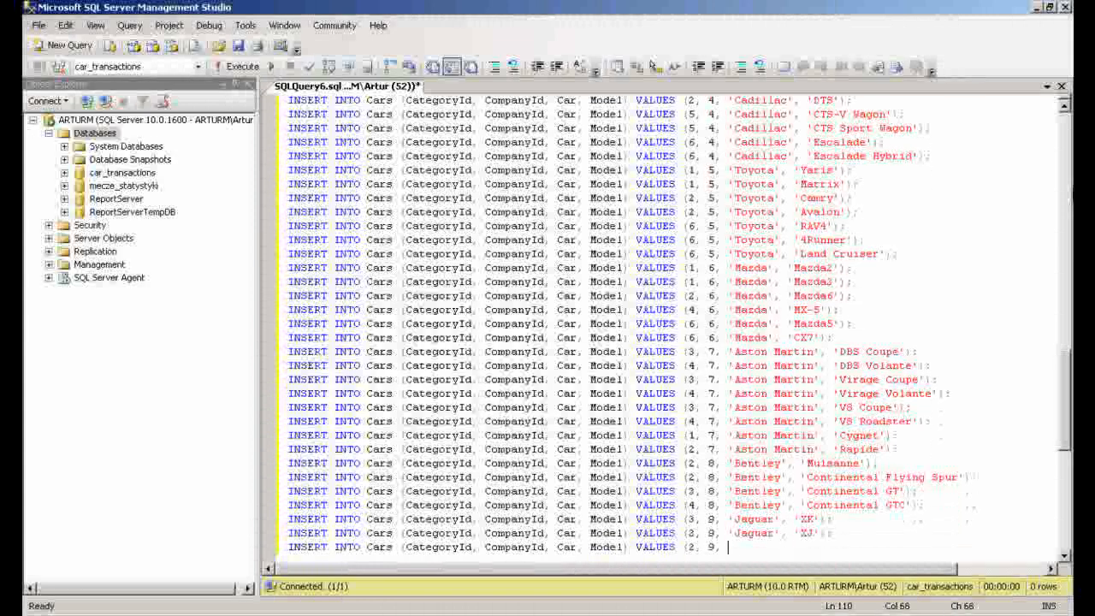
key("Return")
type("INSERT INTO Cars (CategoryId, CompanyId, Car, Model) VALUES (3, 9, 'Jaguar', 'R');")
key("Return")
type("INSERT INTO Ca")
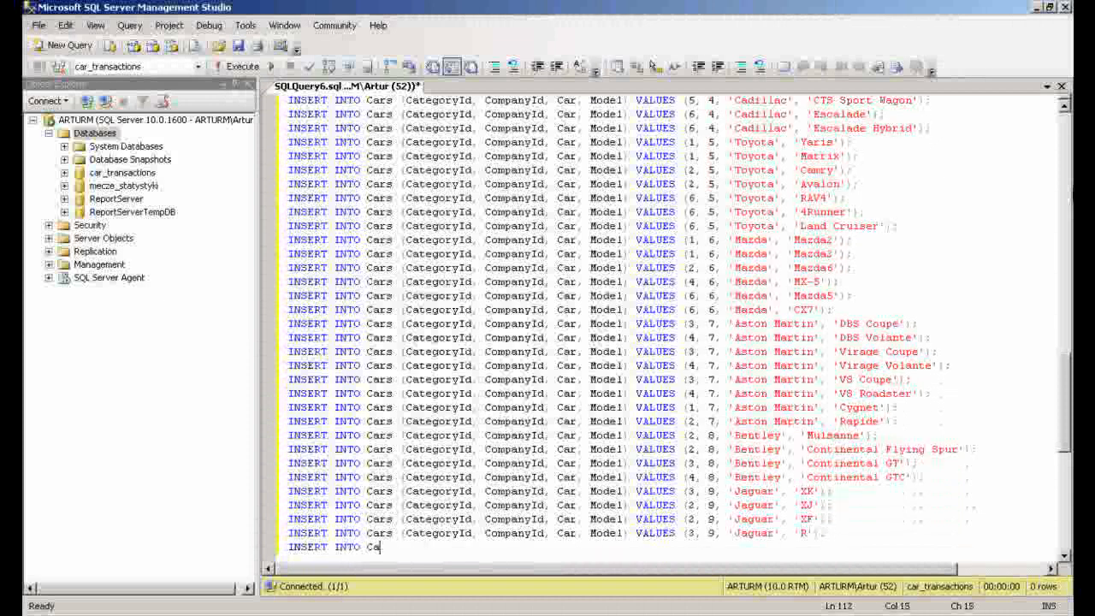
type("rs (CategoryId, CompanyId, Car, Model) VALUES (1, 10, 'Kia', 'Picanto');")
key("Return")
type("INSERT INTO Cars (CategoryId, CompanyId, Car, Model) VALUES (6, 10, 'Kia', 'Soul');")
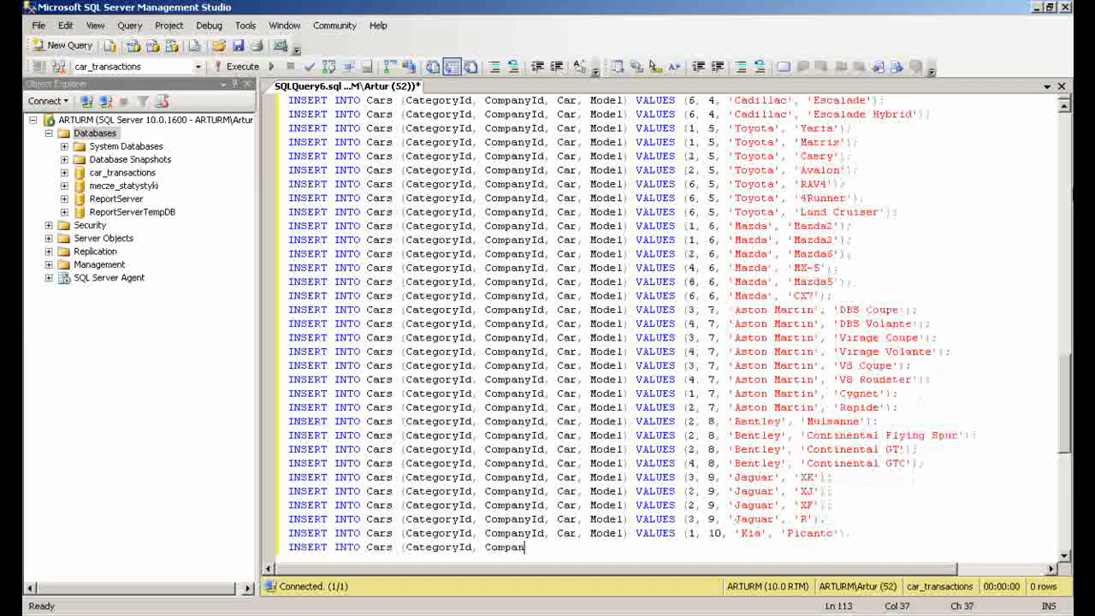
key("Return")
Add Cars rows for Hyundai 'Azera' and 'Genesis Coupe' and Ferrari '599 GTO' and 'California'
type("INSERT INTO Cars (CategoryId, CompanyId, Car, Model) VALUES (2, 11, 'Hyundai', 'Azera');")
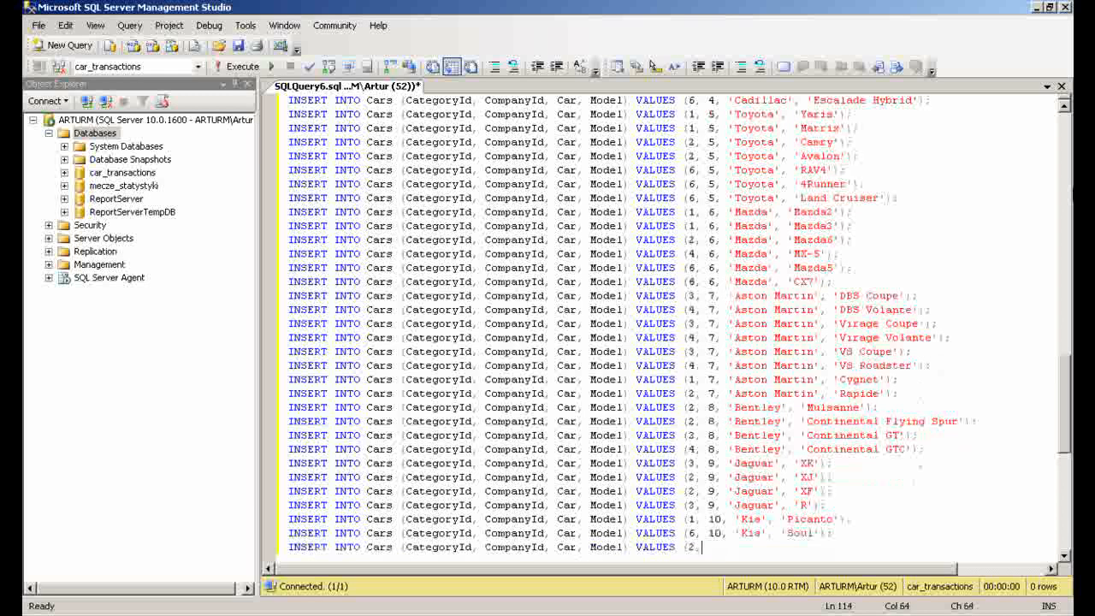
key("Return")
type("INSERT INTO Cars (CategoryId, CompanyId, Car, Model) VALUES (3, 11, 'Hyundai', 'Genesis Coupe');")
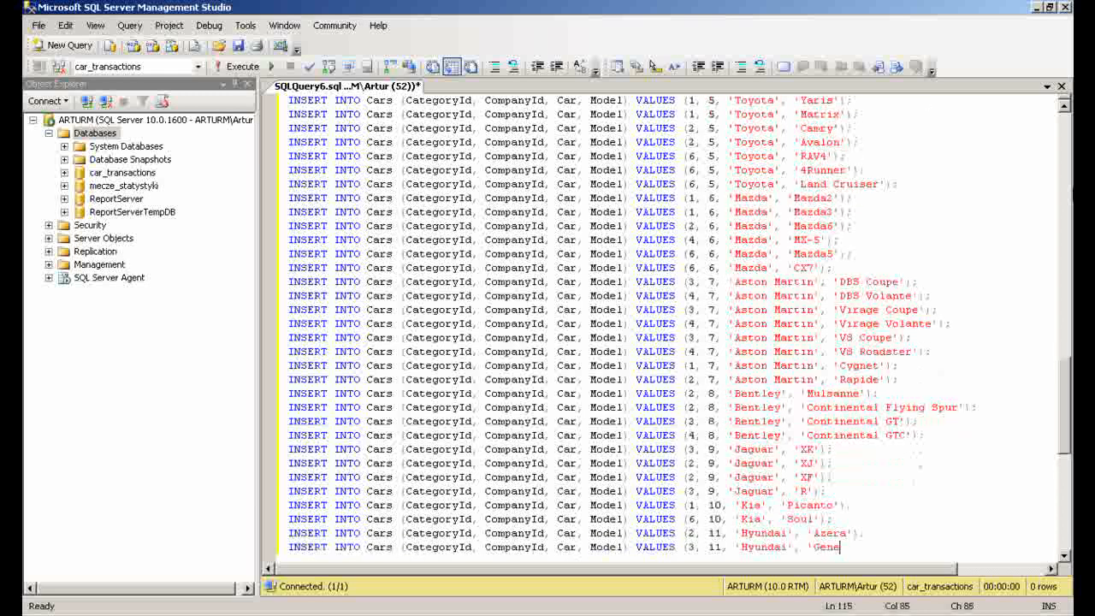
key("Return")
type("INSERT INTO Cars (CategoryId, CompanyId, Car, Model) VALUES (3, 12, 'Ferrari', '599 GTO');")
key("Return")
type("INSERT INT")
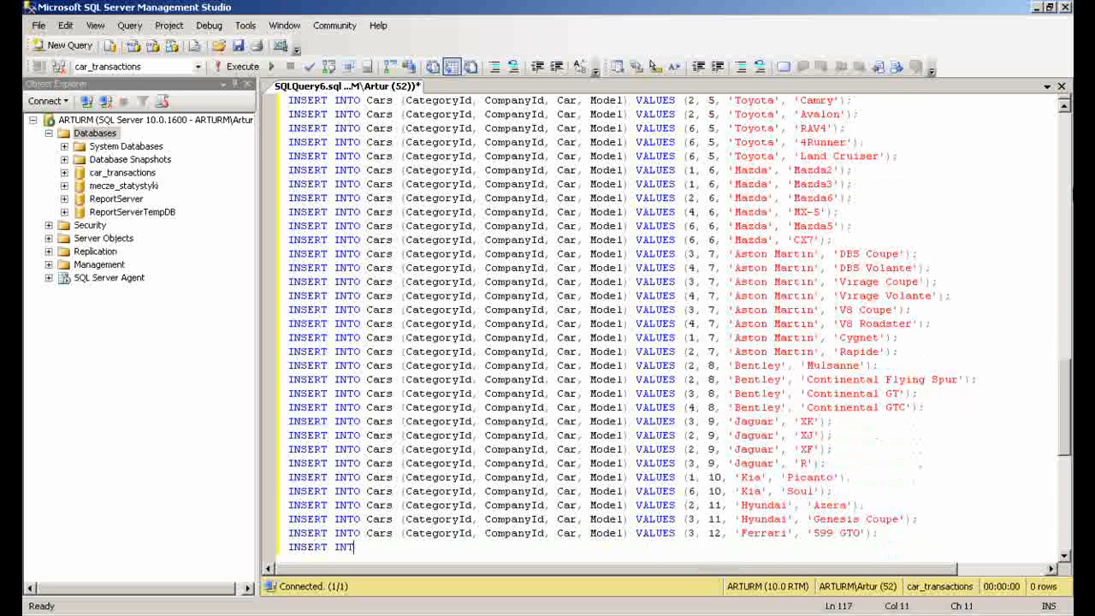
type("O Cars (CategoryId, CompanyId, Car, Model) VALUES (4, 12, 'Ferrari', 'California');")
key("Return")
Add Cars rows for Maserati 'Quattroporte' and 'GranTurismo' with company id 13, ending the Cars block
type("INSERT INTO Cars (CategoryId, CompanyId, Car, Model) VALU")
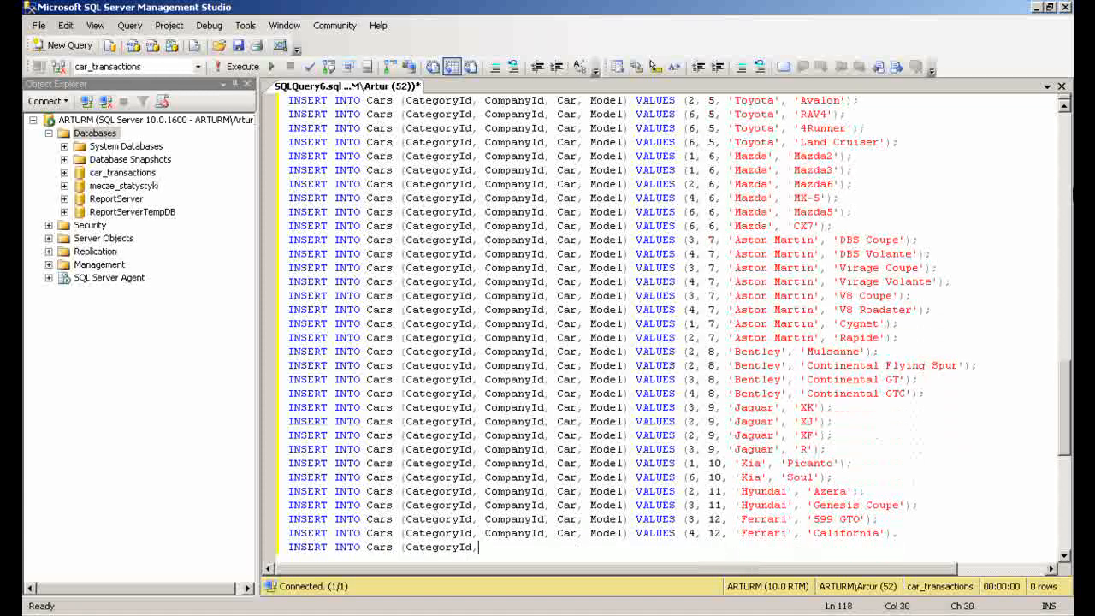
type("ES (2, 13, 'Maserati', 'Quattroporte');")
key("Return")
type("INSERT INTO Cars (CategoryId, CompanyI")
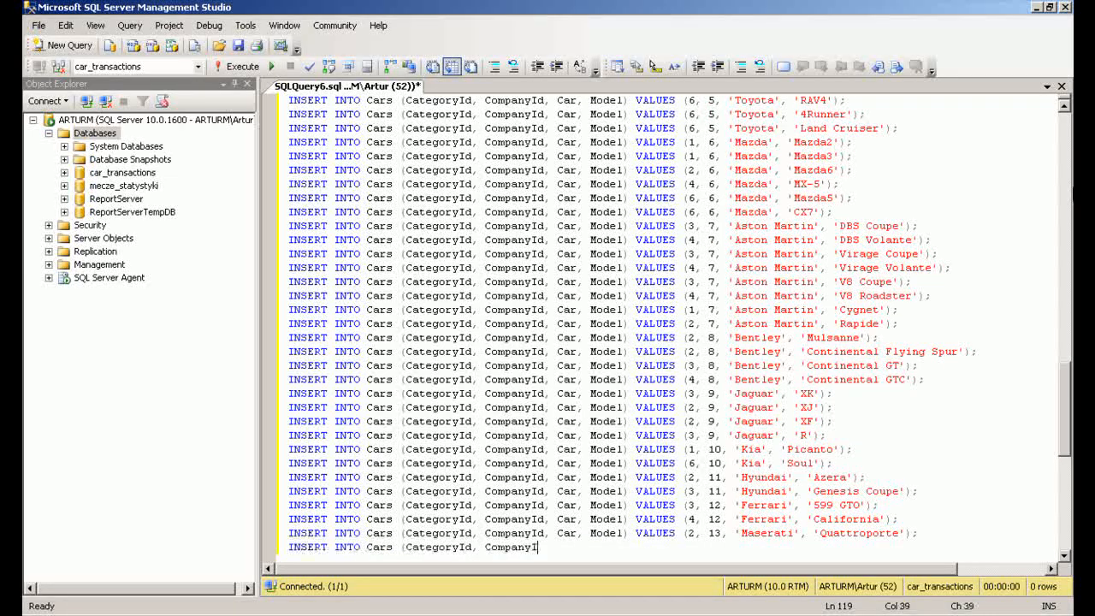
type("d, Car, Model) VALUES (3, 13, 'Maserati', 'GranTurismo');")
key("Return")
key("Return")
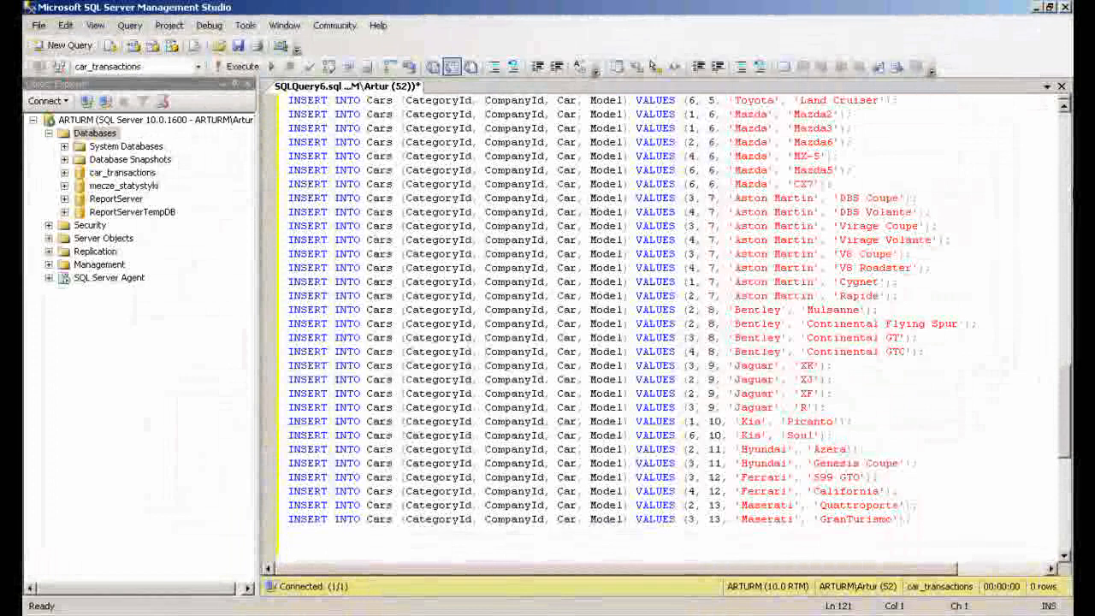
Start a Salesmen block with three INSERT rows of surname, name, employment date and boss id, the first with NULL boss
key("Return")
type("INSERT INTO Salesmen (Surname, Name, EmpDate, BossId) VALUES ('Smith', 'Joh")
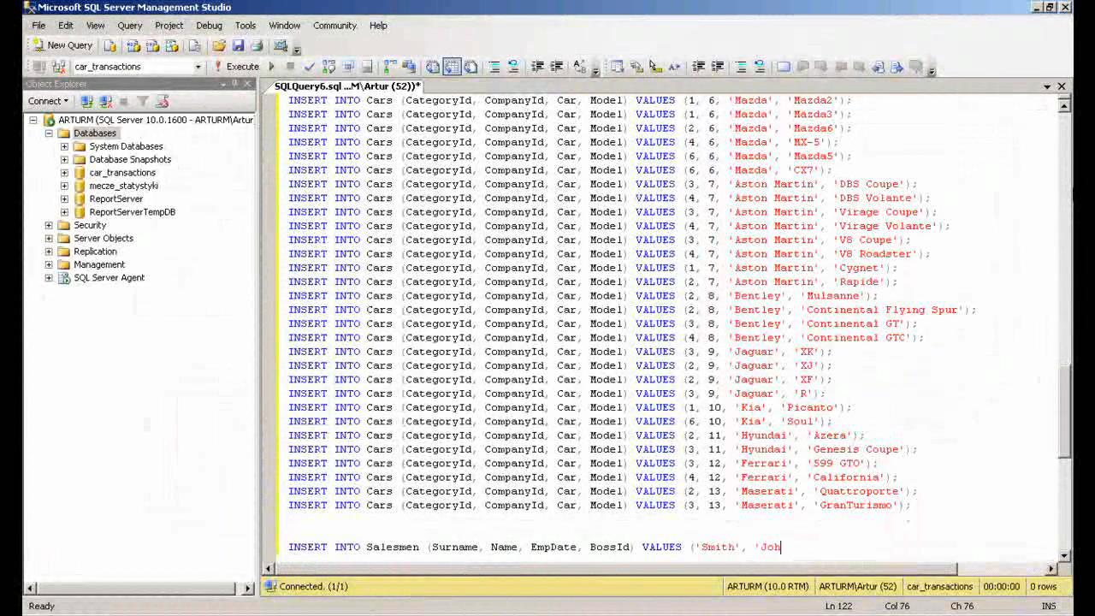
type("n', '2002-05-04', NULL),")
key("Return")
type("INSERT INTO Salesmen (Surname, Name, EmpDate, BossId) VALUES ('Johnson', 'Mark', '20")
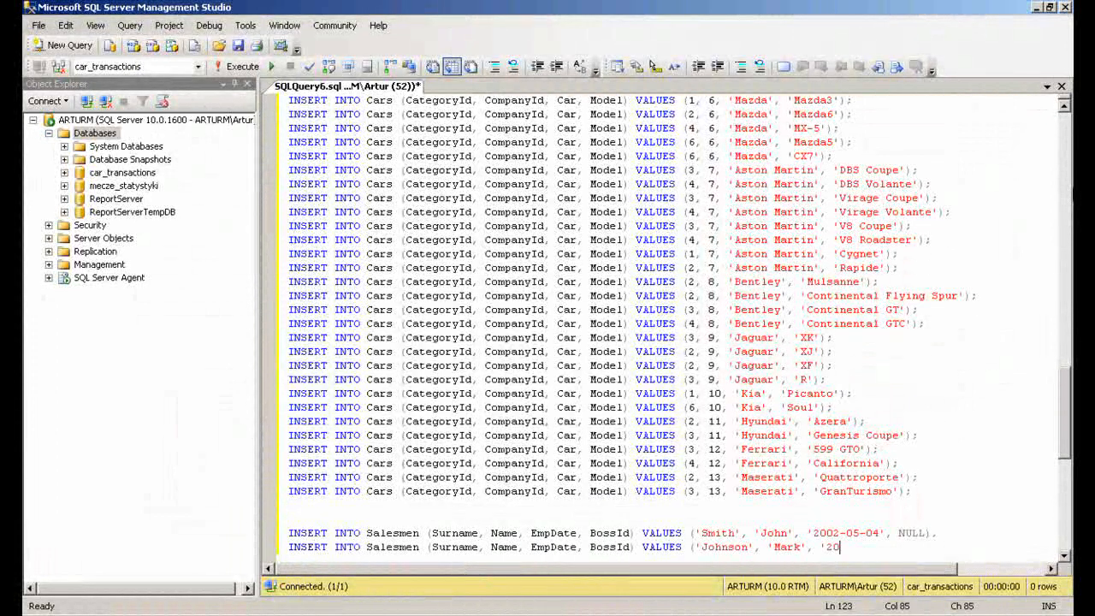
type("02-06-01', 1);")
key("Return")
type("INSERT INTO Salesmen (Surname, Name, EmpDate, BossId) VALUES ('Kolarov', 'Steve', '2002-06-10'")
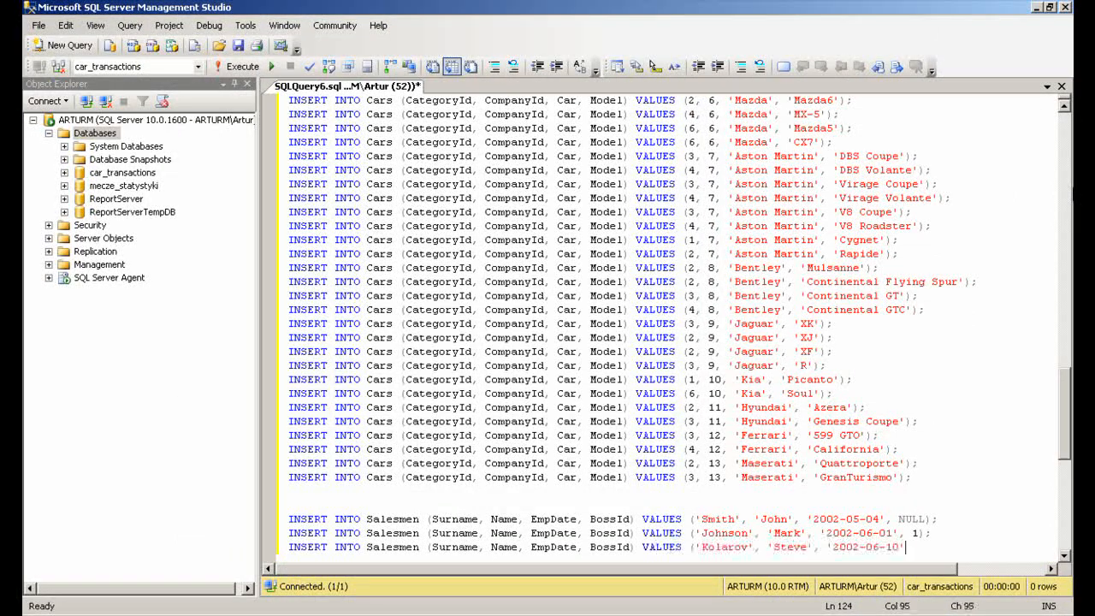
type(", 1);")
key("Return")
Add two more Salesmen rows employed 2003-10-01 and 2004-03-01, both with boss id 1
type("INSERT INTO Salesmen (Surname, Name, EmpDate, BossId) VALUES ('Williams', 'Michael', '2003-10-01', 1);")
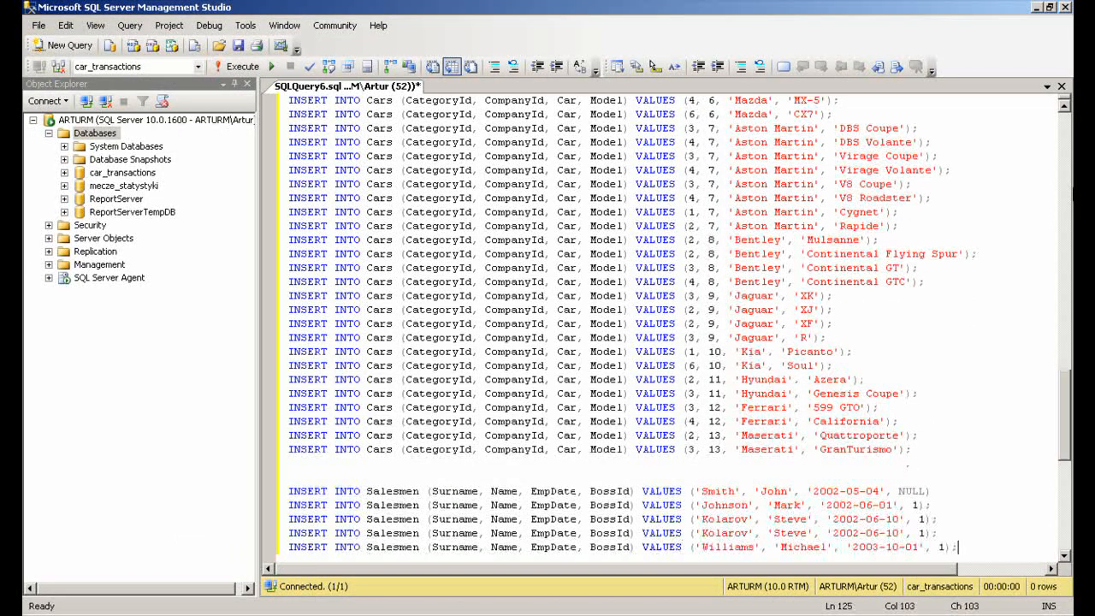
key("Return")
type("INSERT INTO Salesmen (Surname, Name, EmpDate, BossId) VALUES ('Cronenberg', 'Will', '2004-03-01', 1);")
key("Return")
key("Return")
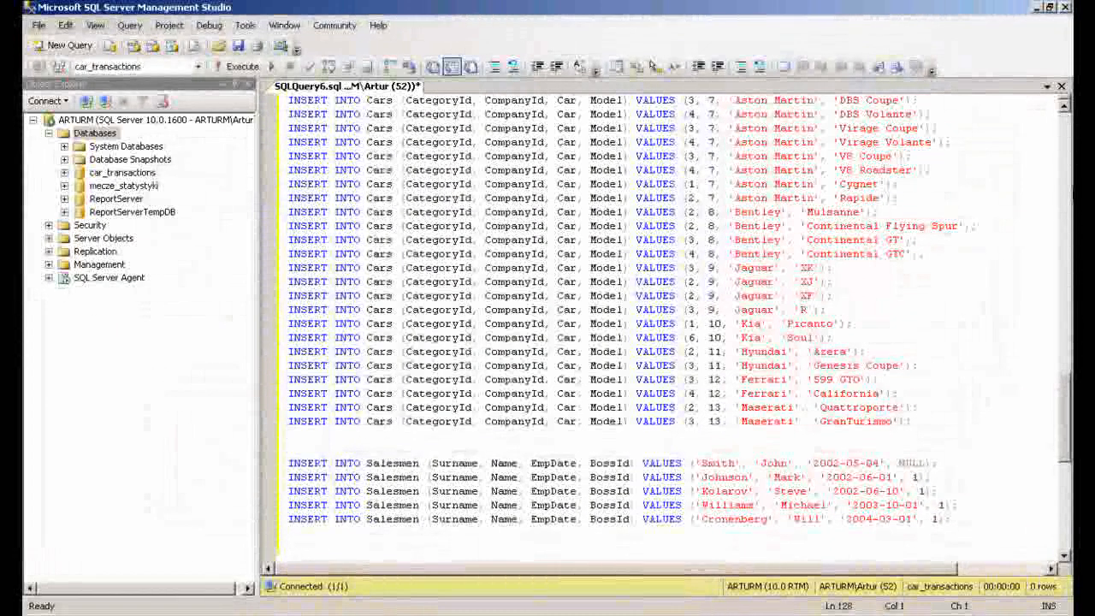
Start a Customers block with INSERT rows of city id, name and surname for cities 1 to 3
key("Return")
type("INSERT INTO Customers ")
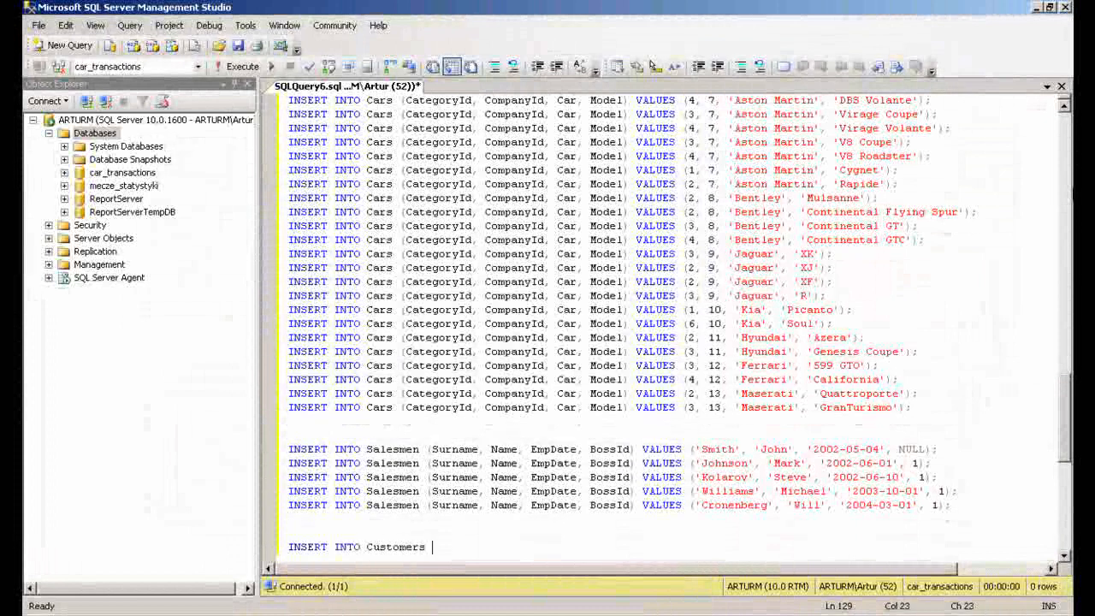
type("(CityId, Name, Surname) VALUES (1, 'Joshua', 'Brown');")
key("Return")
type("INSERT INTO Customers (CityId, Name, Surname) VALUES (2, 'Jan', 'Davis');")
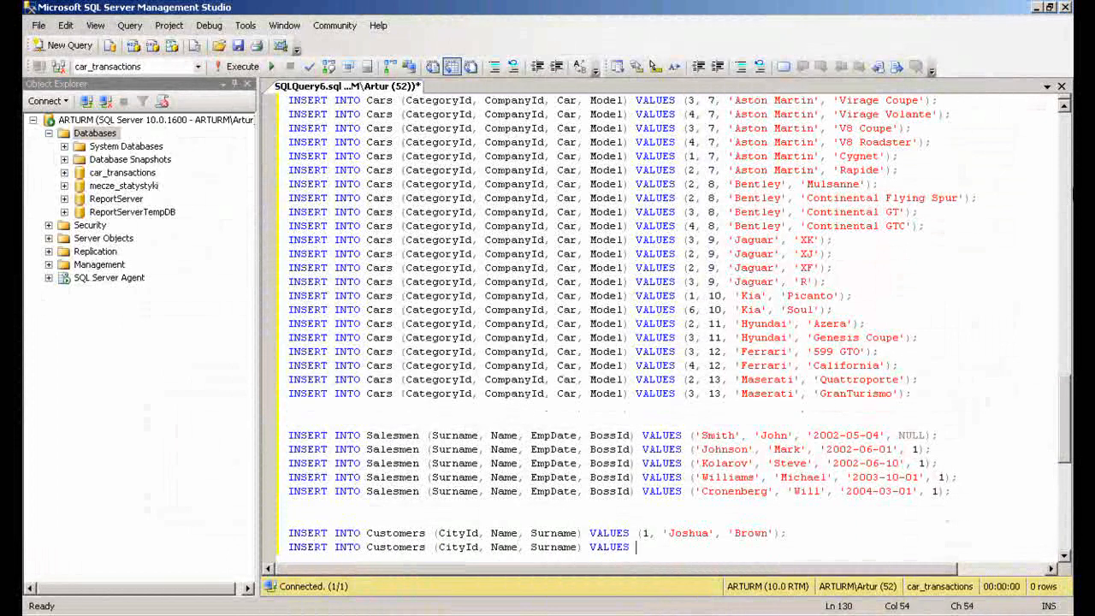
key("Return")
type("INSERT INTO Customers (CityId, Name, Surname) VALUES (3, 'Willam', 'Novicki');")
key("Return")
Add Customers rows for city ids 4, 5 and 6 with each customer's name and surname
type("INSERT INTO")
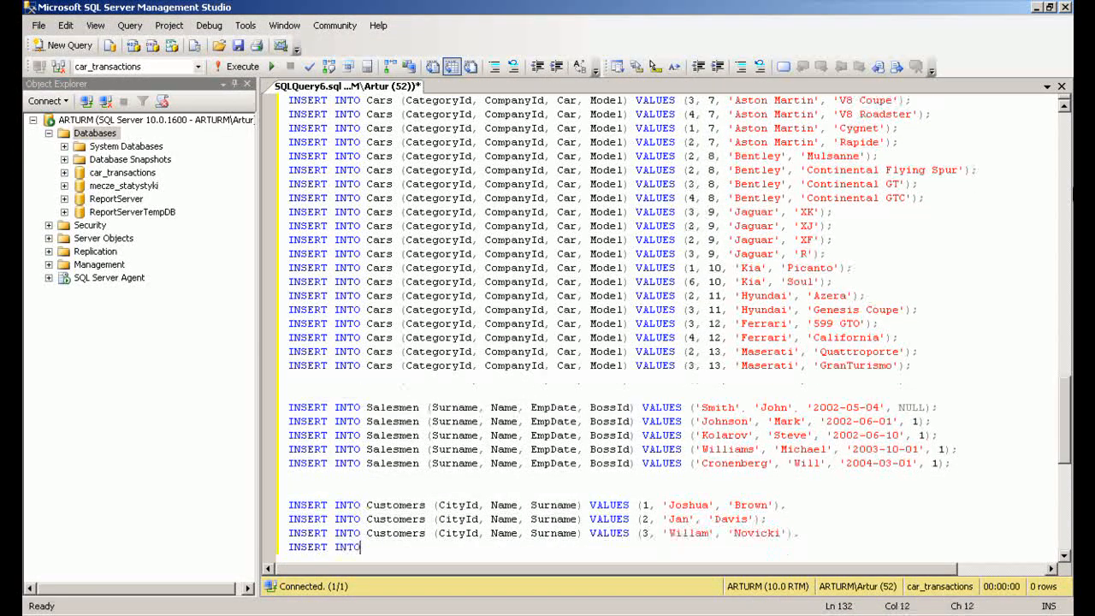
type(" Customers (CityId, Name, Surname) VALUES (4, 'Emma', 'Miller');")
key("Return")
type("INSERT INTO Customers (CityId, Name, Sur")
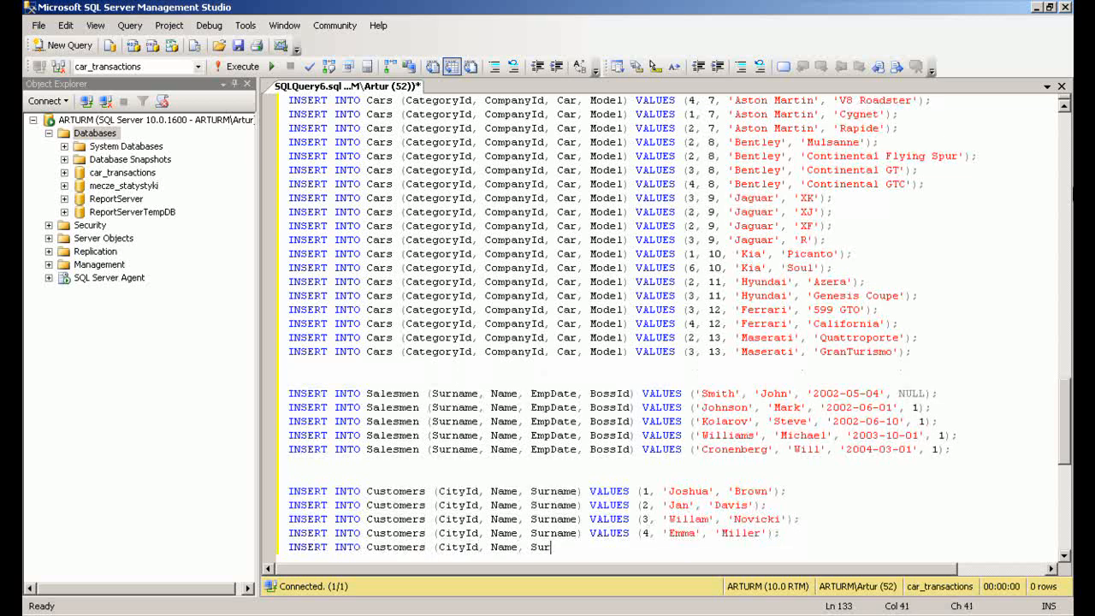
type(", 'Moore');")
key("Return")
type("INSERT INTO Customers (CityId, Name, Surname) VALUES (6, 'Ethan', 'J")
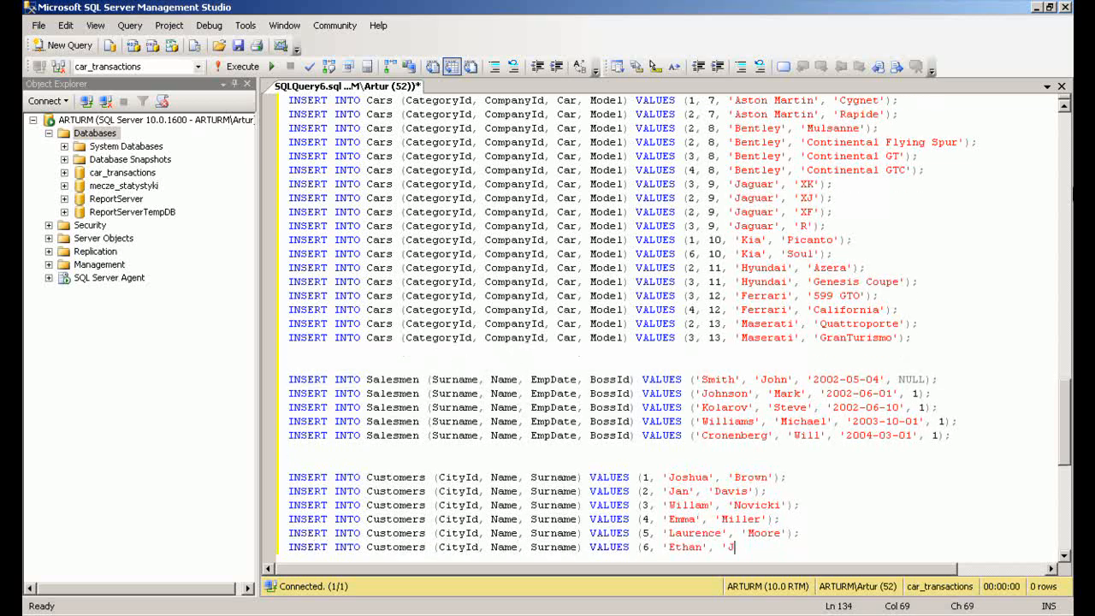
type("ohnson');")
key("Return")
Add Customers rows for city ids 7, 8 and 9 with each customer's name and surname
type("INSERT INTO Custo")
type("Wiliams');")
key("Return")
type("INSERT INTO Custo")
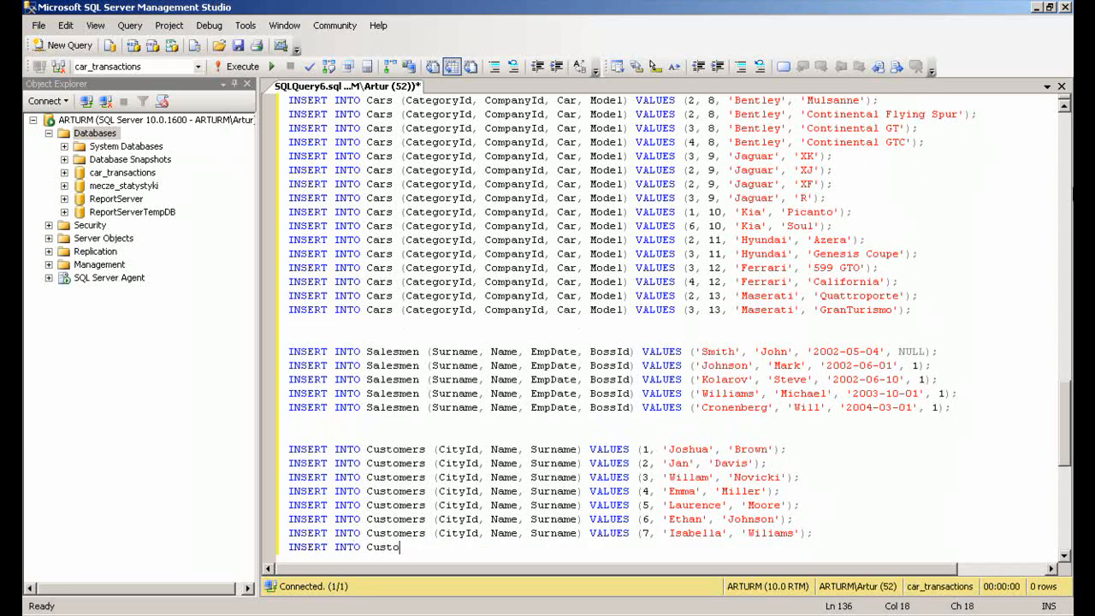
type("mers (CityId, Name, Surname) VALUES (8, 'Jurgen', 'Taylor');")
key("Return")
type("INSERT INTO Customers (CityId, Name, Surname) VAL")
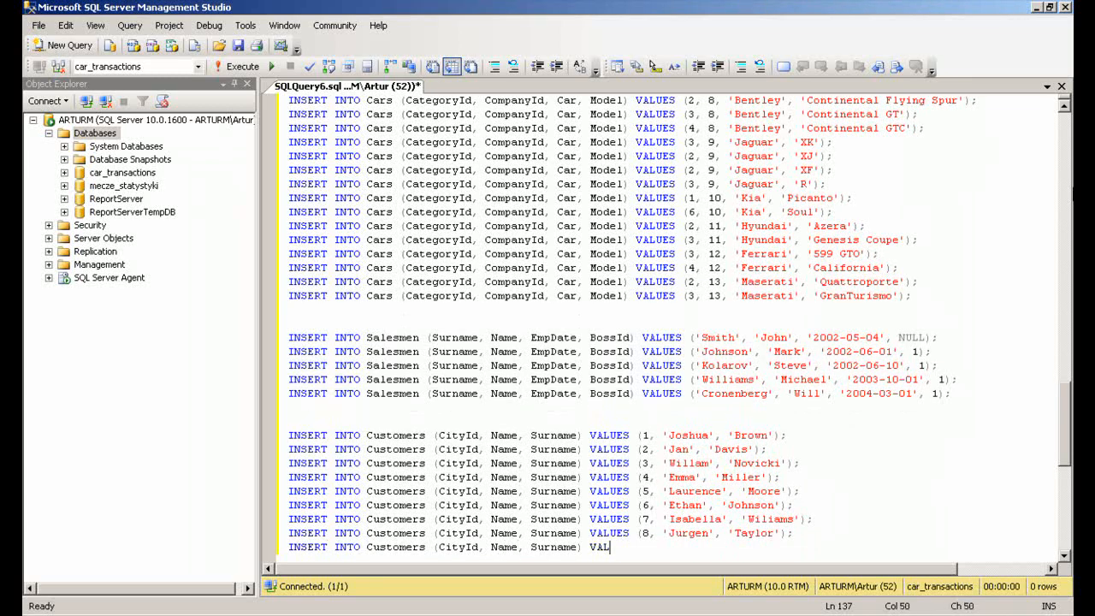
type("UES (9, 'Robert', 'Jackson');")
key("Return")
Add Customers rows for city ids 10, 11 and 12 with each customer's name and surname
type("INSERT INTO Customers (CityId, Name, Surname) VALUES (10, 'Isabella', 'Jacov')")
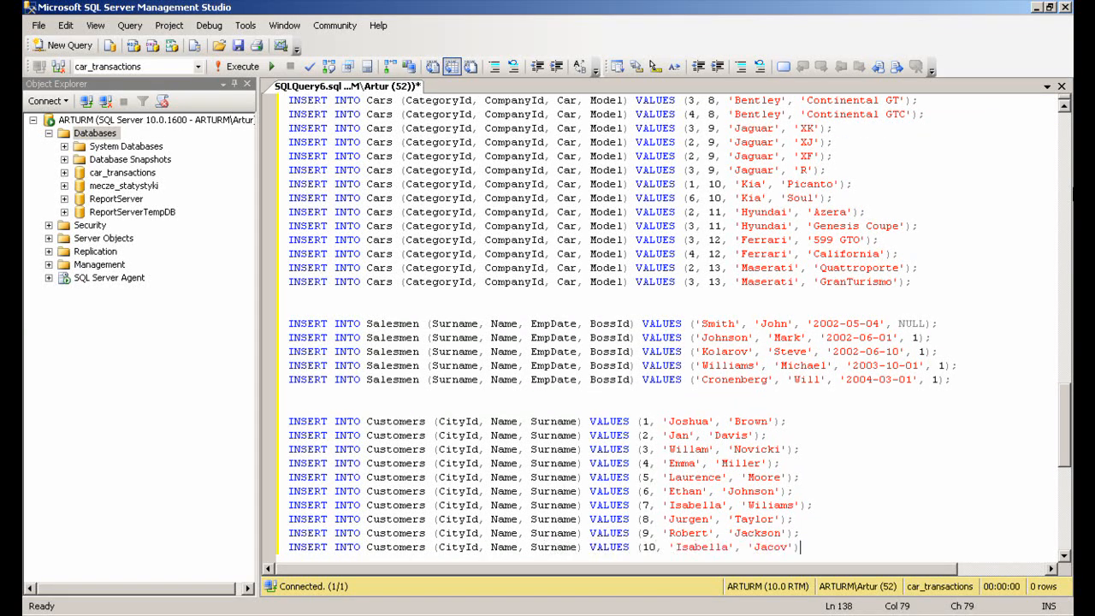
type(";")
key("Return")
type("INSERT INTO Customers (CityId, Name, Surname) VALUES (11, 'Daniel', 'Perez');")
key("Return")
type("INSERT INTO Customers (CityId,")
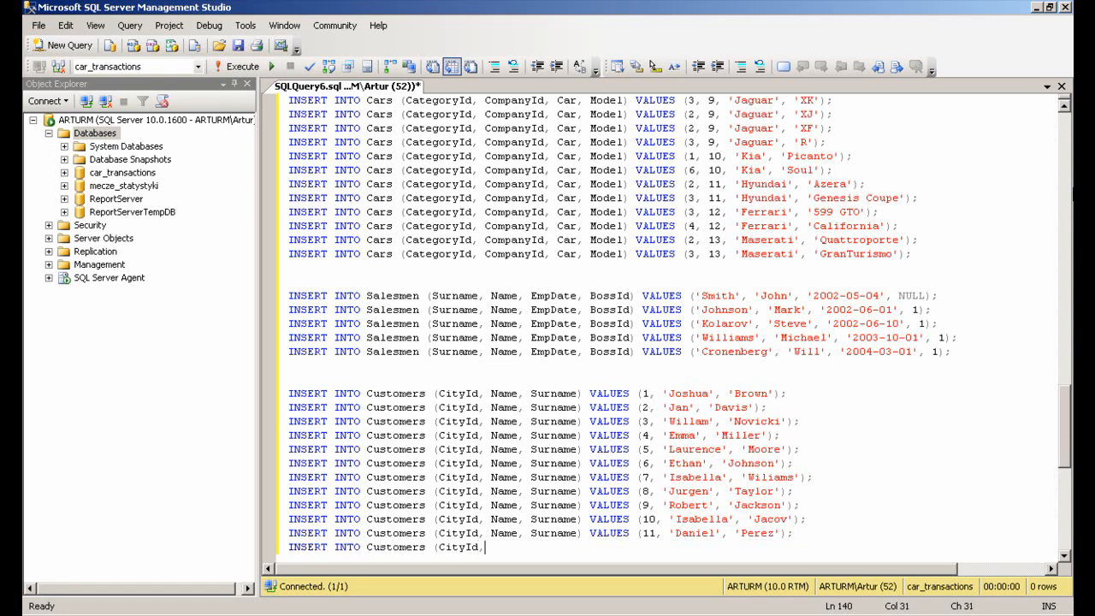
type(" 'Daniel', 'Sanchez');")
key("Return")
Add Customers rows for city ids 12, 2, 1 and 2 with each customer's name and surname
type("INSERT INTO Customers (CityId, Name, Surname) VALUES (2, 'Alexa")
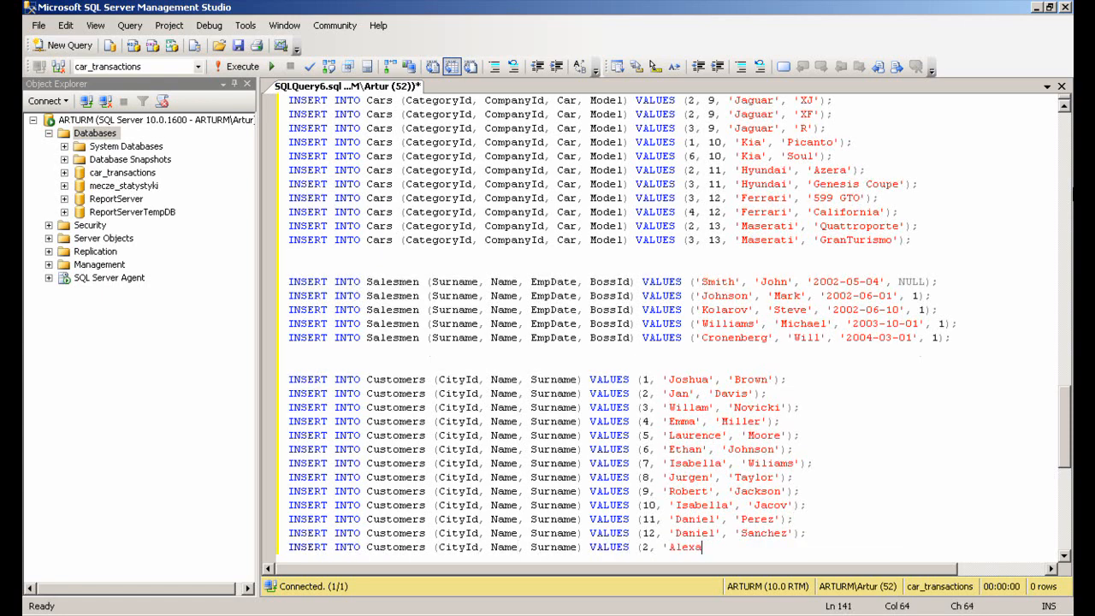
type("nder', 'Ramrez');")
key("Return")
type("INSERT INTO Customers (CityId, Name, Surname) VALUES (1, 'Jayden', 'Flores');")
key("Return")
type("INSERT INTO Customers (CityId, Name, Surn")
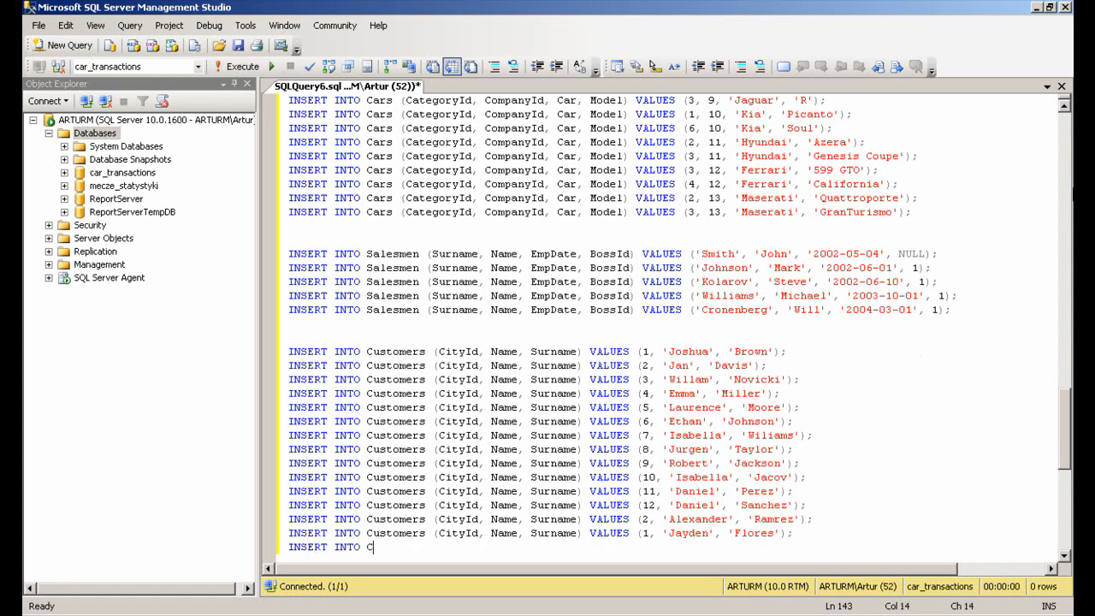
type("ame) VALUES (2, 'Aiden', 'Garca');")
key("Return")
Add Customers rows for city ids 4, 5 and 6 with each customer's name and surname
type("INSERT INTO Customers (CityId, Name, Surname) VALUES (3, 'Jackson', 'Mason');")
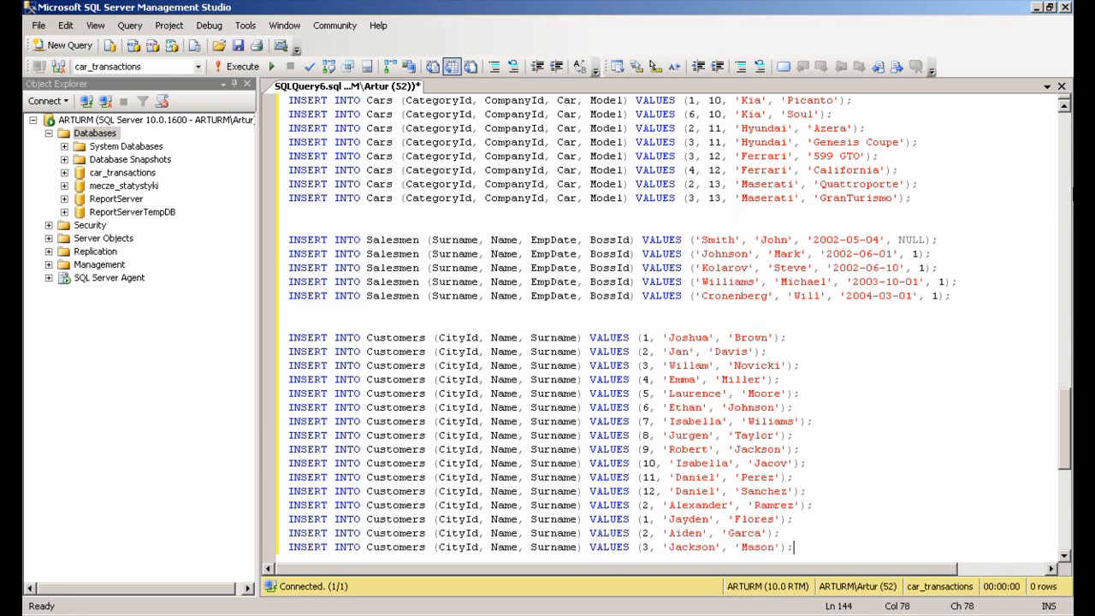
key("Return")
type("INSERT INTO Customers (CityId, Name, Surname) VALUES (4, 'Liam', 'Clark');")
key("Return")
type("INSERT INTO Customers (CityId, Name,")
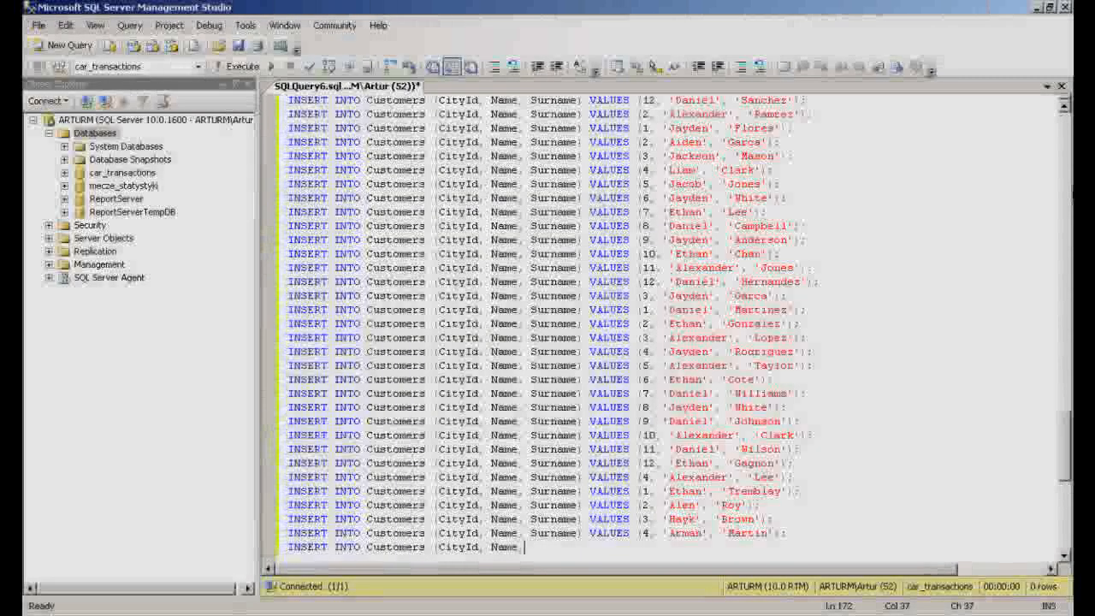
type("Surname) VALUES (5, 'Eric', 'Lam');")
key("Return")
type("INSERT INTO Customers (CityId, Name, Surname) VALUES (6, 'Gor', 'Smith');")
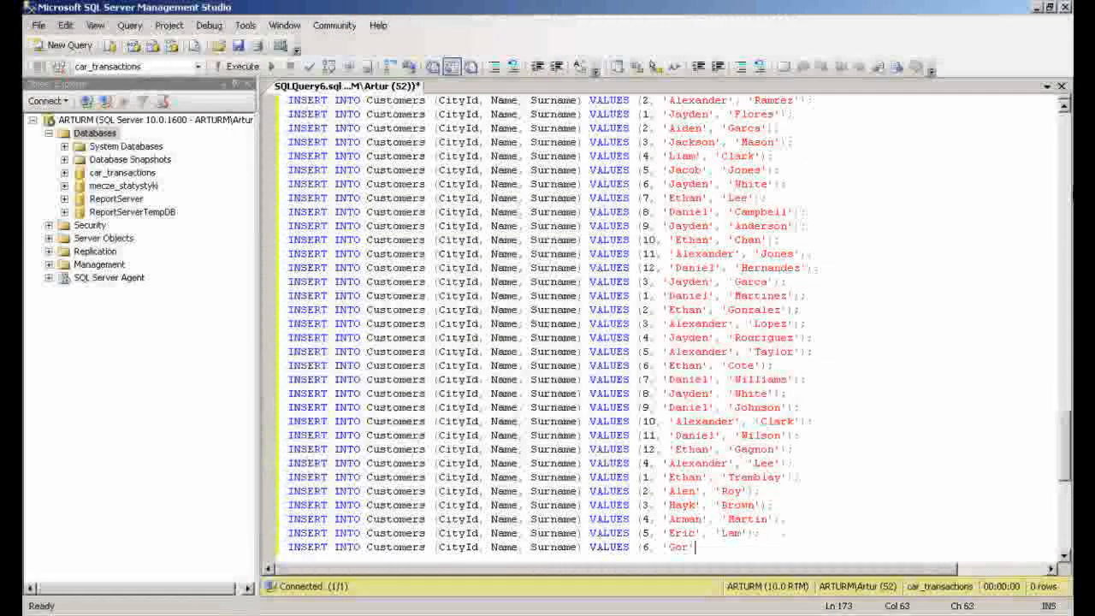
key("Return")
Add Customers rows for city ids 7, 8 and 9 with each customer's name and surname
type("INSERT INTO Customers (CityId, Name, Surname) VALUES (7, 'David', 'Li');")
key("Return")
type("INSERT INTO Customers (CityId, Name, Surname) VALUES (8, 'Emma', 'Waber');")
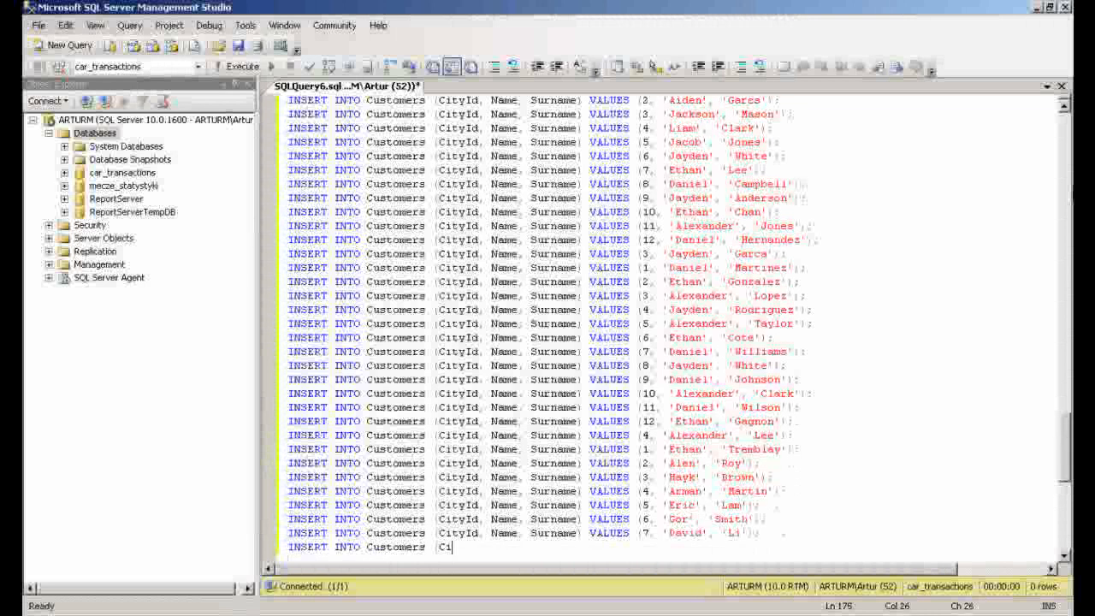
key("Return")
type("INSERT INTO Customers (CityId, Name, Surname) VALUES (9, 'Matt', 'Cronowski');")
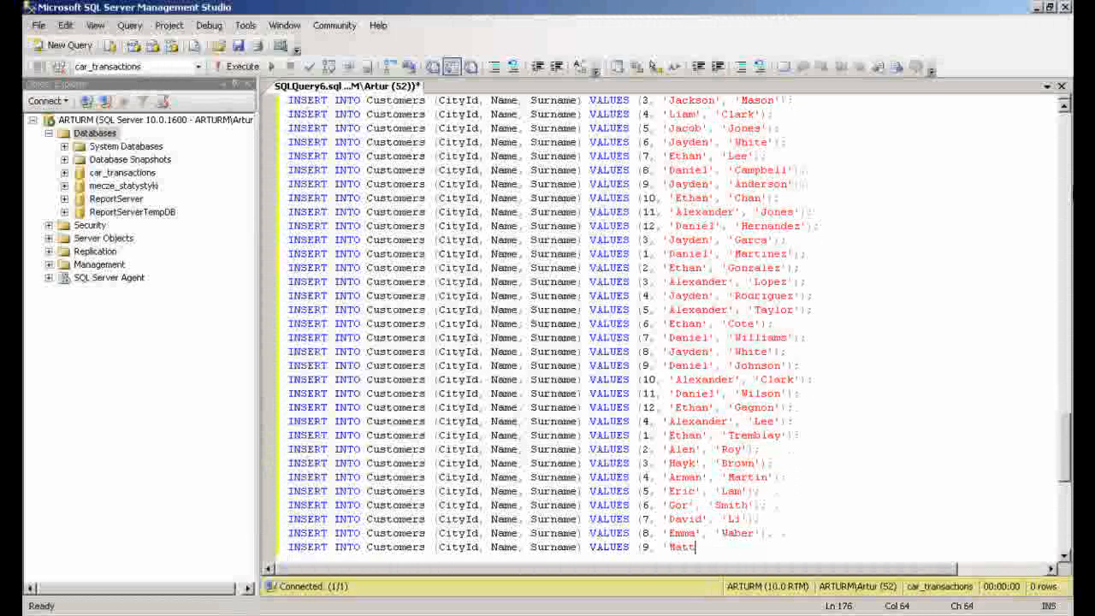
key("Return")
Add Customers rows for city ids 10, 11 and 12 with each customer's name and surname
type("INSERT INTO Customers (CityId, Name, Surname) VALUES (10, 'John', 'Davis');")
key("Return")
type("INSERT INTO Customers (CityId, Name, Surname) VALUES (11, 'Jan', 'Taylor');")
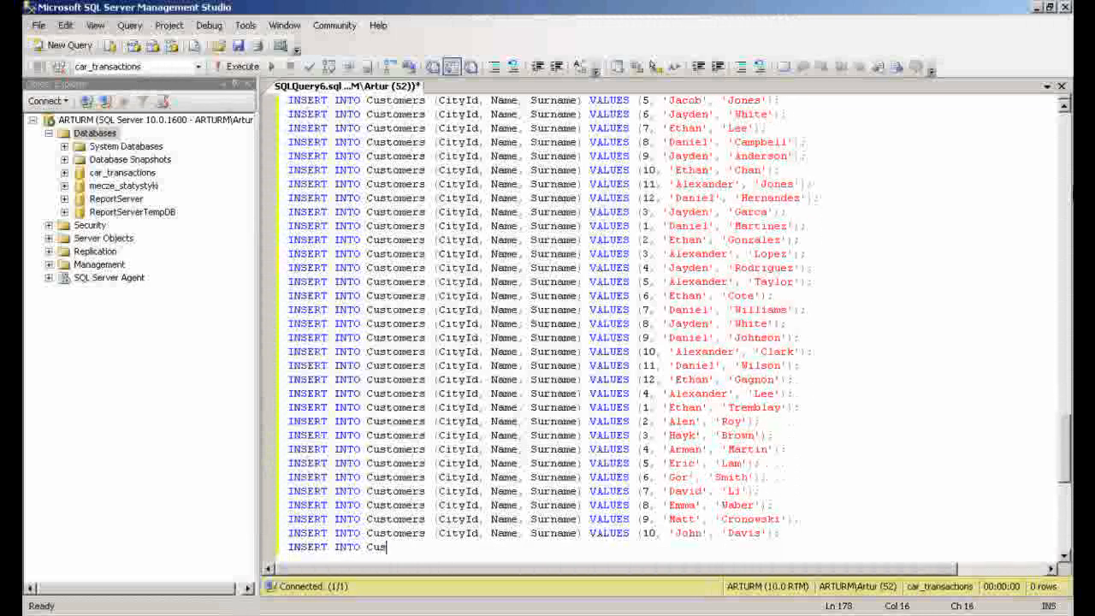
key("Return")
type("INSERT INTO Customers (CityId, Name, Surname) V")
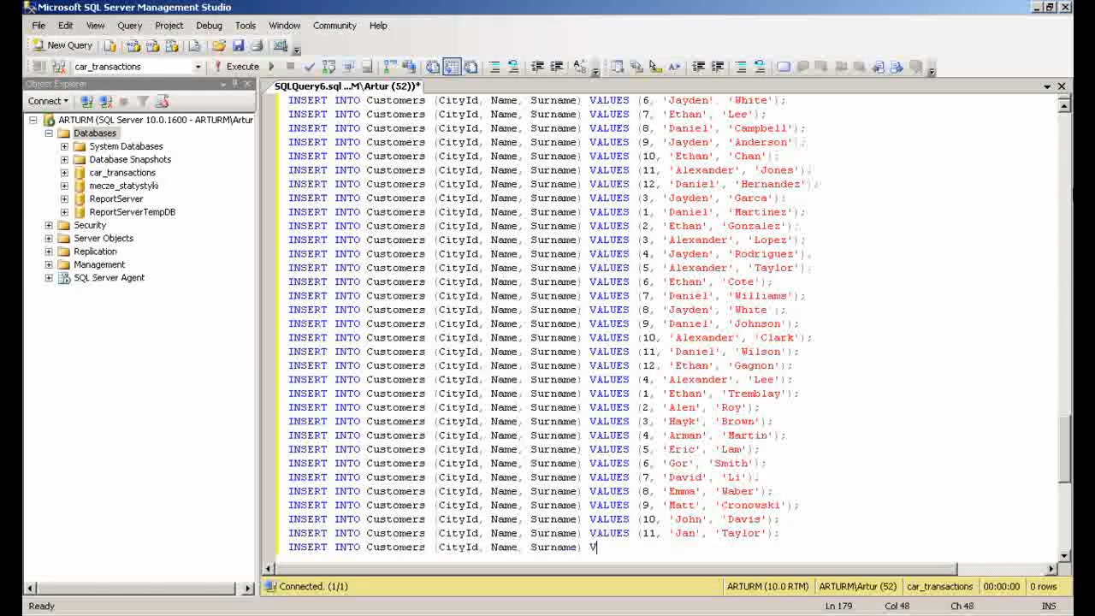
type("ALUES (12, 'Olivia', 'Taylor');")
key("Return")
Add Customers rows for city ids 5, 1 and 2 with each customer's name and surname
type("INSERT INTO Customers (CityId, Name, Surname) VALUES (5, 'Ann', 'Thomas');")
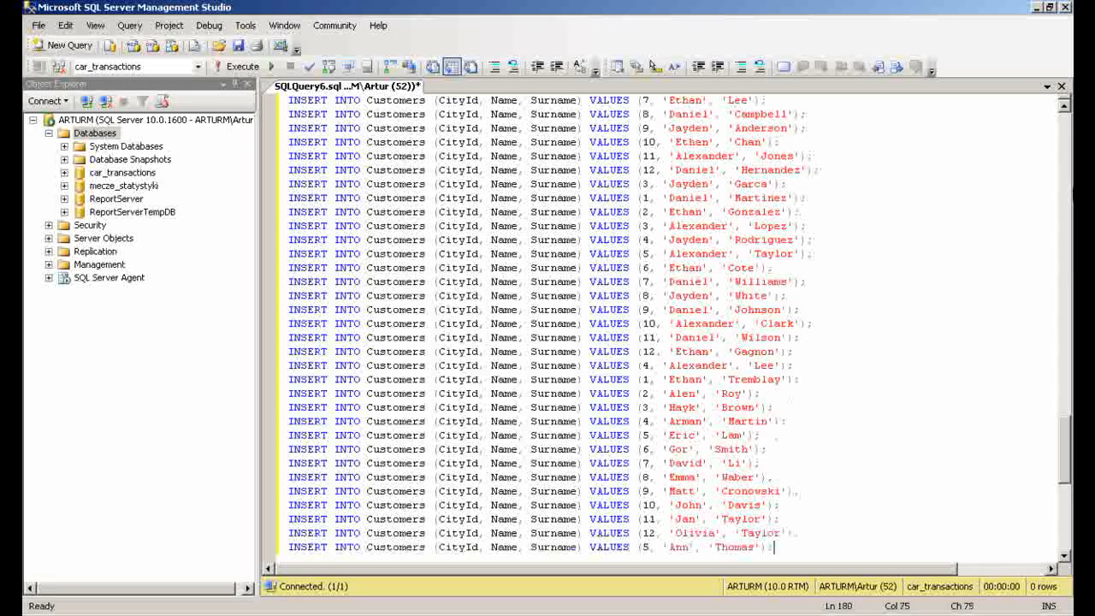
key("Return")
type("INSERT INTO Customers (CityId, Name, Surname) VALUES (1, 'Jan', 'Jacov');")
key("Return")
type("INSERT INTO Customers (CityId, Name")
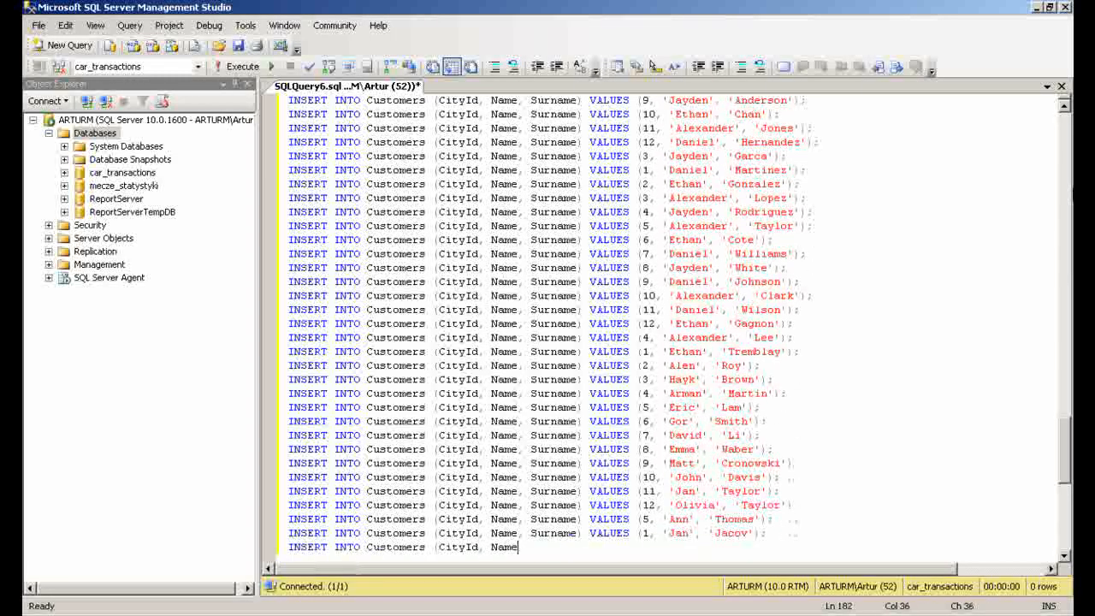
type(", Surname) VALUES (2, 'Robert', 'Taylor');")
key("Return")
Add Customers rows for city ids 3, 4 and 5 with each customer's name and surname
type("INSERT INTO Customers (CityId, Name, Surname) VALUES (3, 'Joshua', 'Br")
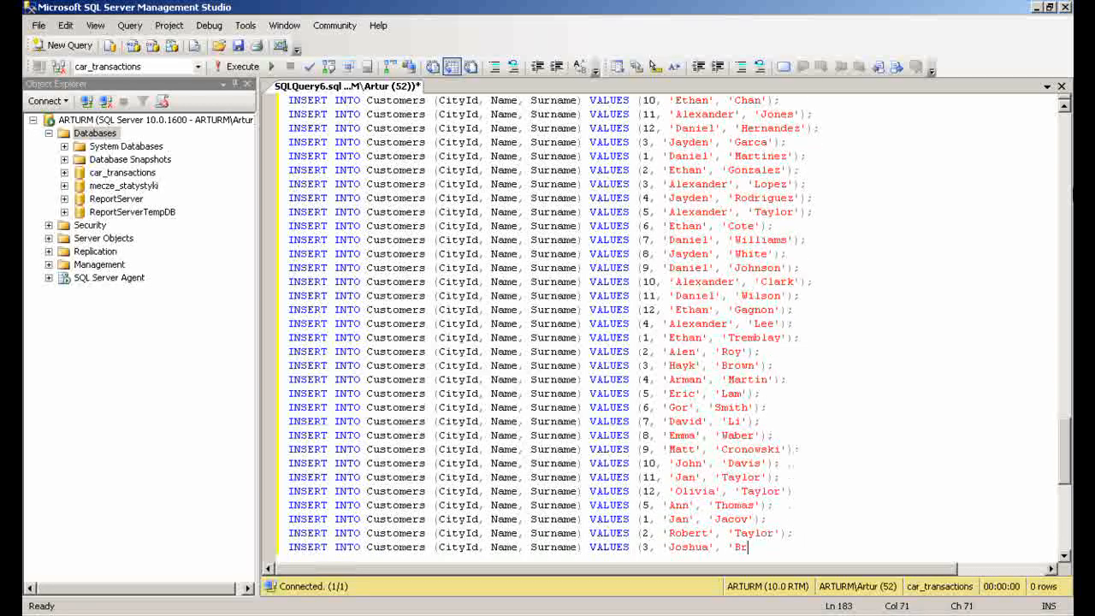
type("own');")
key("Return")
type("INSERT INTO Customers (CityId, Name, Surname) VALUES (4, 'Jan', 'Thomas');")
key("Return")
type("INSERT INTO Customers (CityId, Name, Surname) VALUES (5, 'Anthony', 'Polakov');")
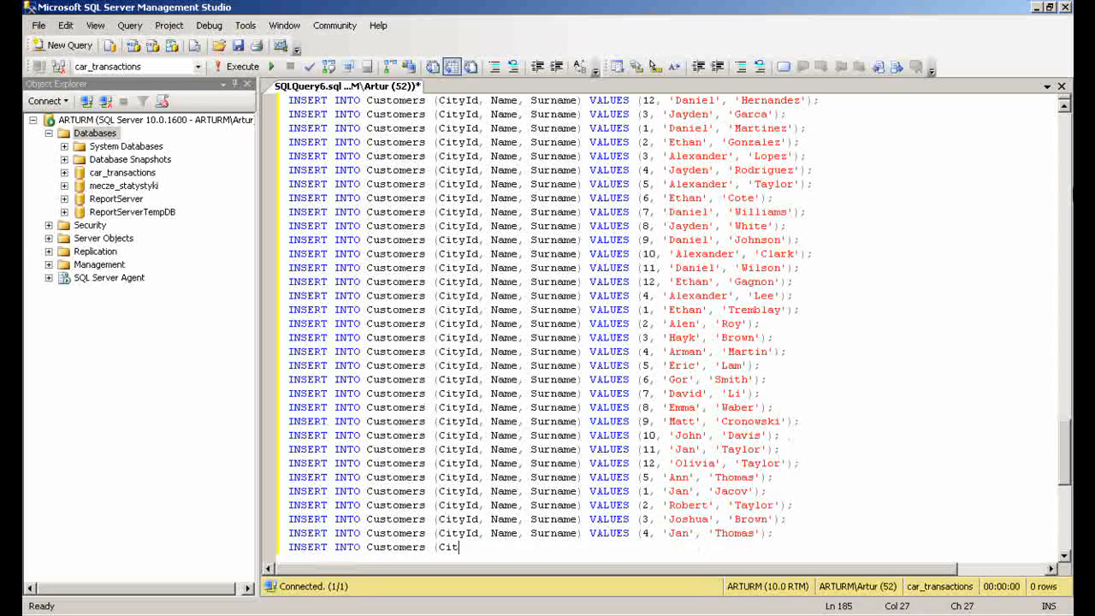
key("Return")
Add Customers rows for city ids 6, 7 and 8 with each customer's name and surname
type("INSERT INTO Customers (CityId, Name, Surname) VALUES (6, ")
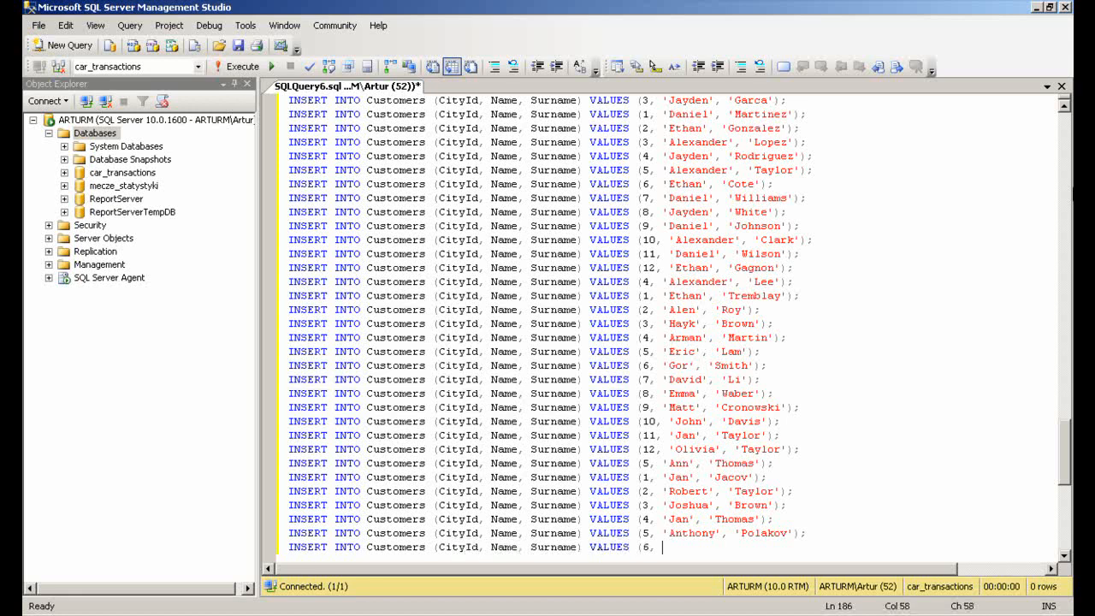
type("'Olivia', 'Willson');")
key("Return")
type("INSERT INTO Customers (CityId, Name, Surname) VALUES (7, 'Emma', 'Williams');")
key("Return")
type("INSERT INTO ")
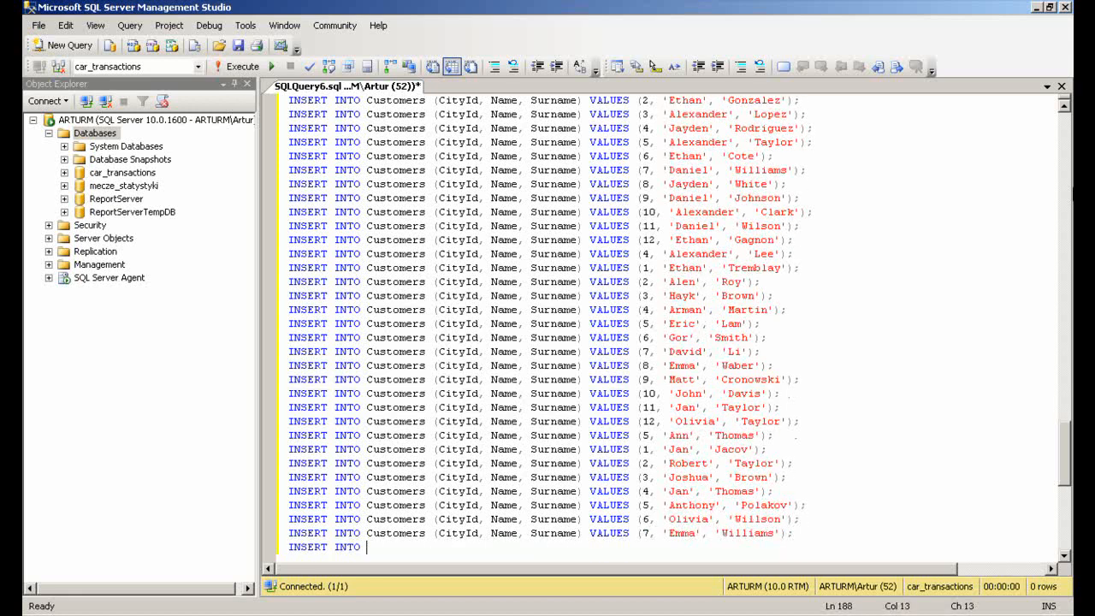
type("Customers (CityId, Name, Surname) VALUES (8, 'Jacob', 'Baranowski');")
key("Return")
Add Customers rows for city ids 9, 10, 11 and 12 with each customer's name and surname
type("INSERT INTO Customers (CityId, Name, Su")
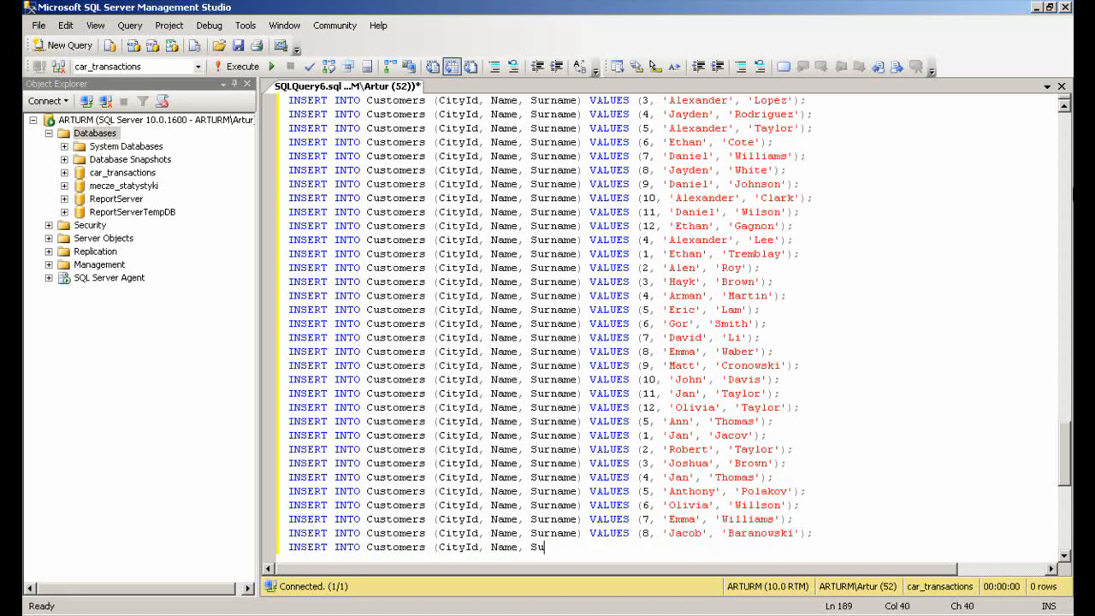
type("rname) VALUES (9, 'John', 'Garca');")
key("Return")
type("INSERT INTO Customers (CityId, Name, Surname) VALUES (10, 'Mark', 'Clark")
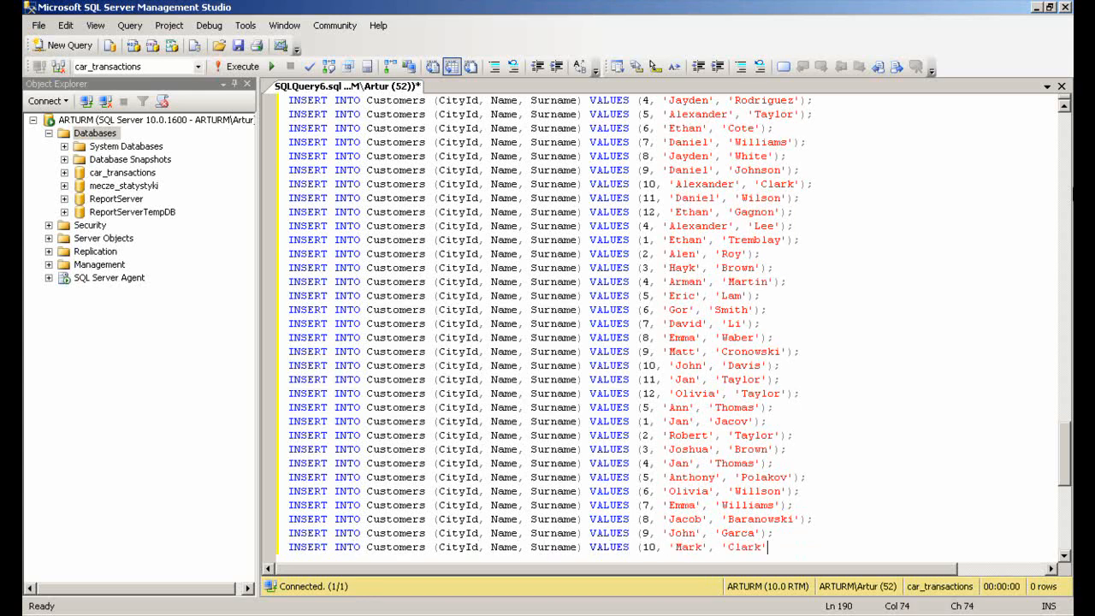
type(");")
key("Return")
type("INSERT INTO Customers (CityId, Name, Surname) VALUES (11, 'Anthony', 'White');")
key("Return")
type("INSERT INTO Customers (CityId,")
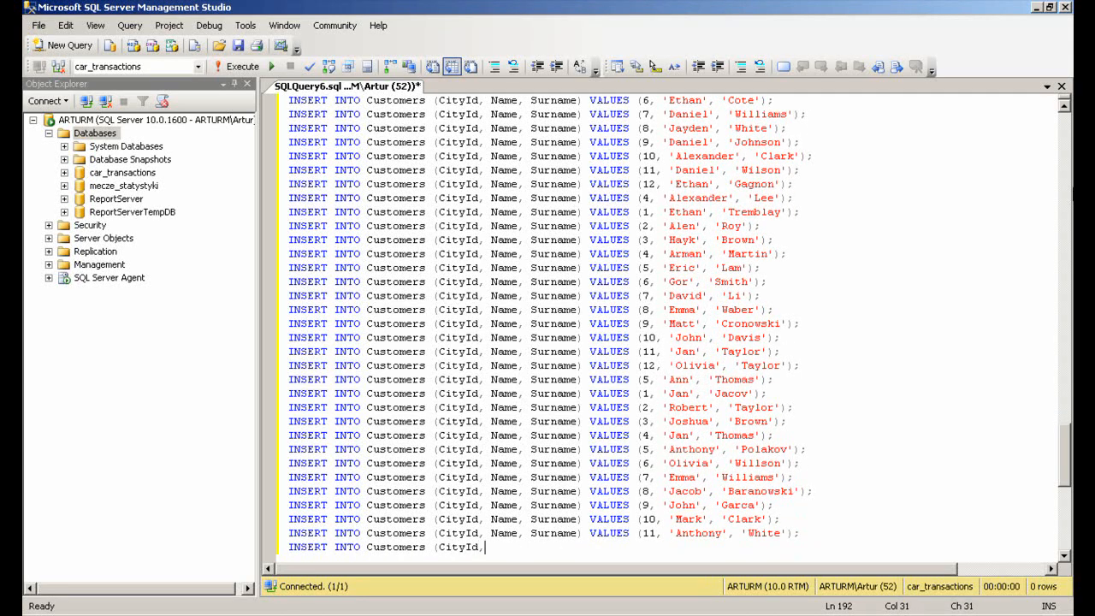
type(" Name, Surname) VALUES (12, 'Olivia', 'Gonzalez');")
key("Return")
Add Customers rows for city ids 6, 1 and 2 with each customer's name and surname
type("INSERT INTO Customers (CityId, Name, Surname) VALUES (6, '")
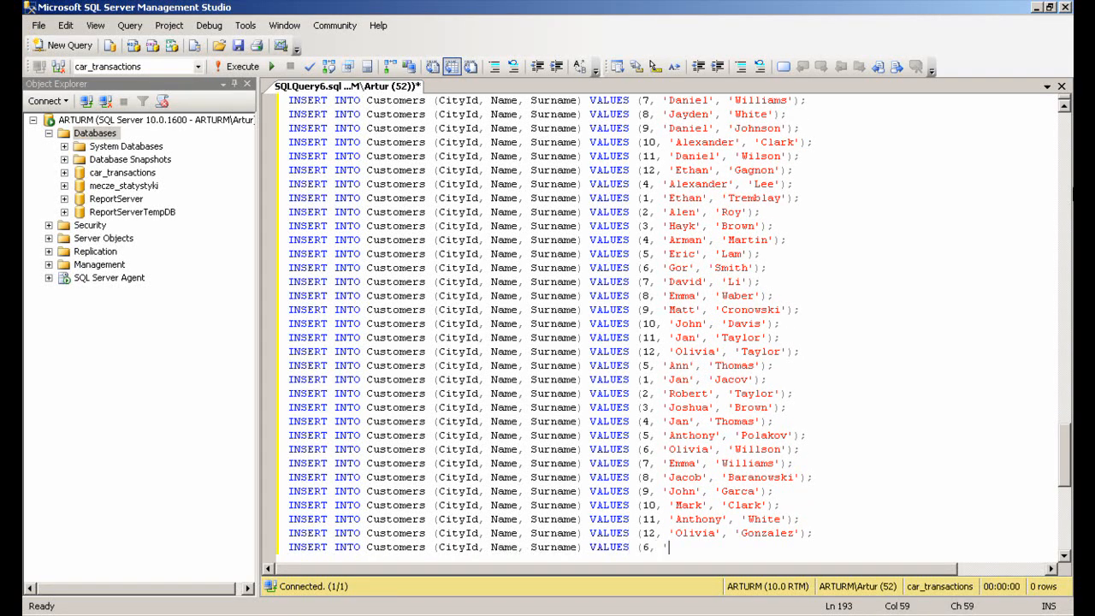
type("Jurgen', 'Lopez');")
key("Return")
type("INSERT INTO Customers (CityId, Name, Surname) VALUES (1, 'Isabella', 'Rodriguez');")
key("Return")
type("INSERT INTO ")
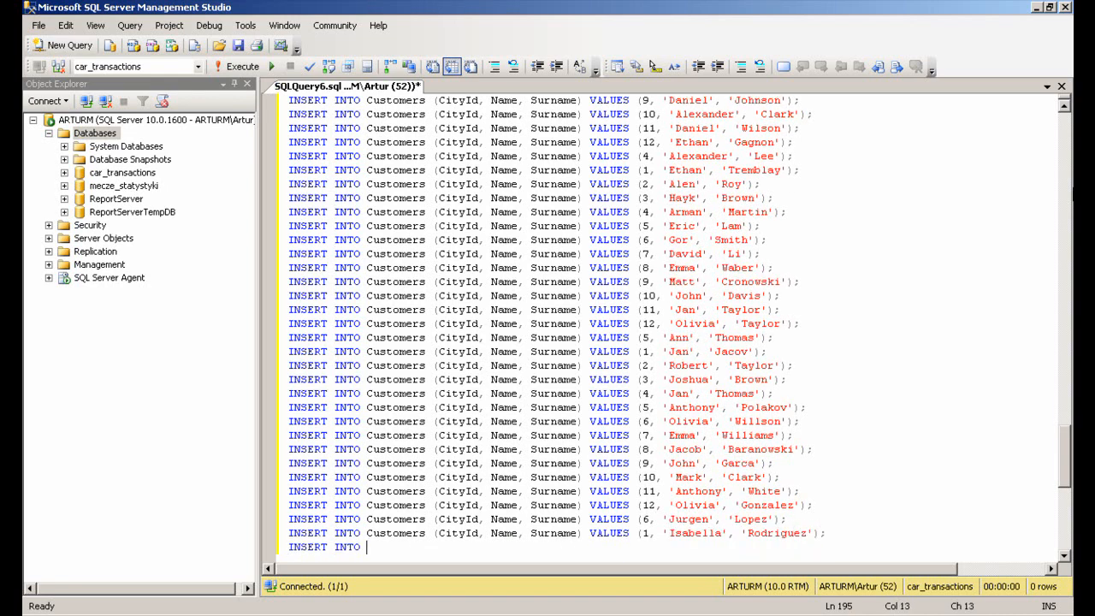
type("Customers (CityId, Name, Surname) VALUES (2, 'William', 'White');")
key("Return")
Add the final Customers rows for city ids 3, 4 and 5, then leave a blank line
type("INSERT INTO Customers (CityId, Name, Surnam")
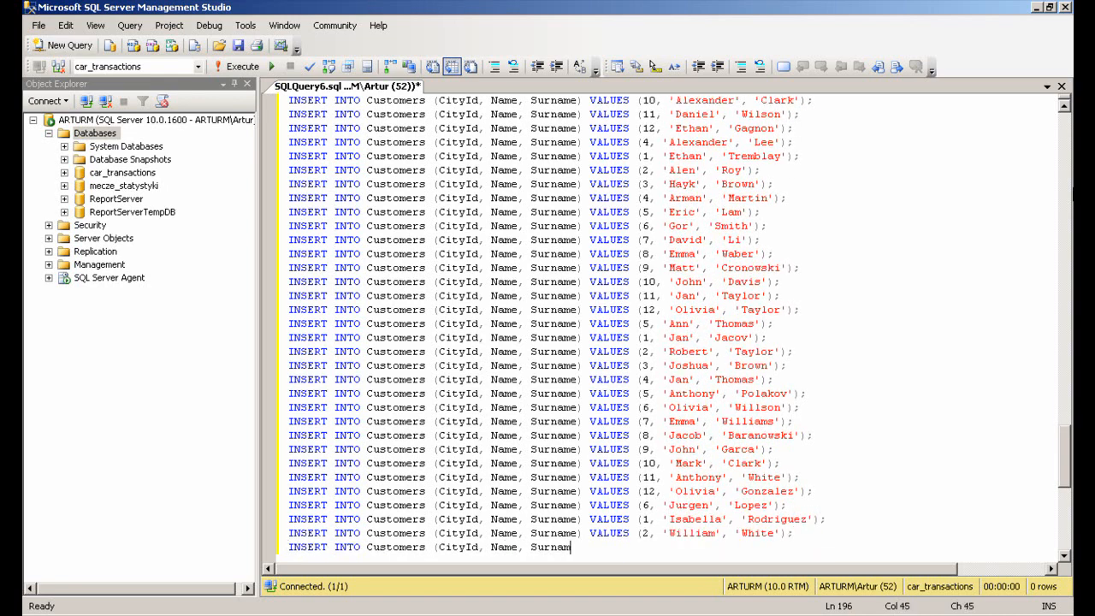
type("e) VALUES (3, 'Daniel', 'Williams');")
key("Return")
type("INSERT INTO Customers (CityId, Name, Surname) VALUES (4, 'Jan', 'Cote');")
key("Return")
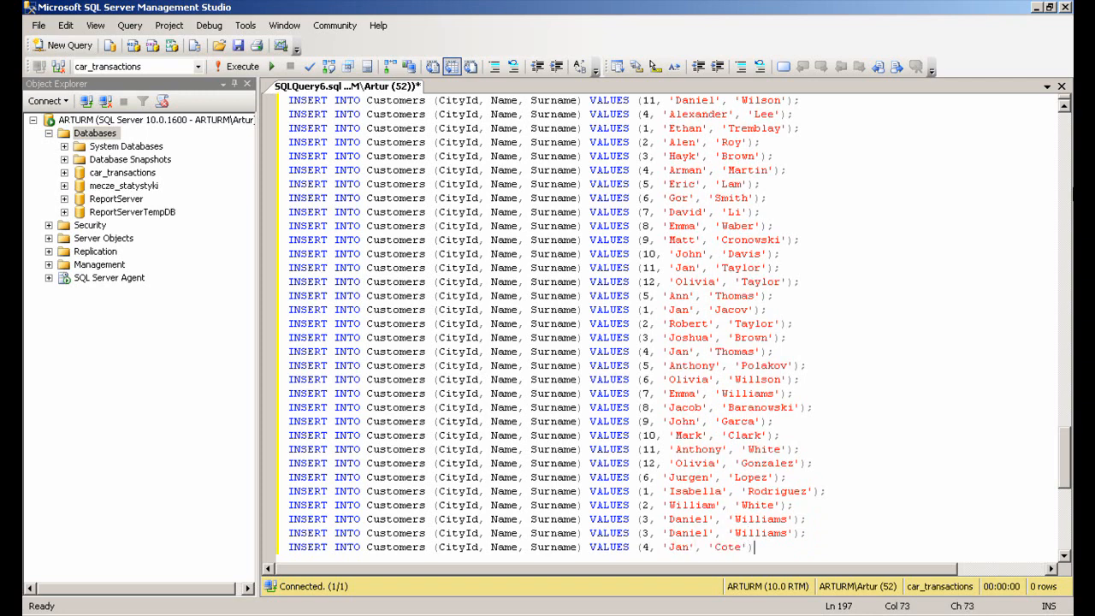
type("INSERT INTO Customers (CityId, Name, Surname) VALUES (5, 'Ethan', 'Taylor');")
key("Return")
key("Return")
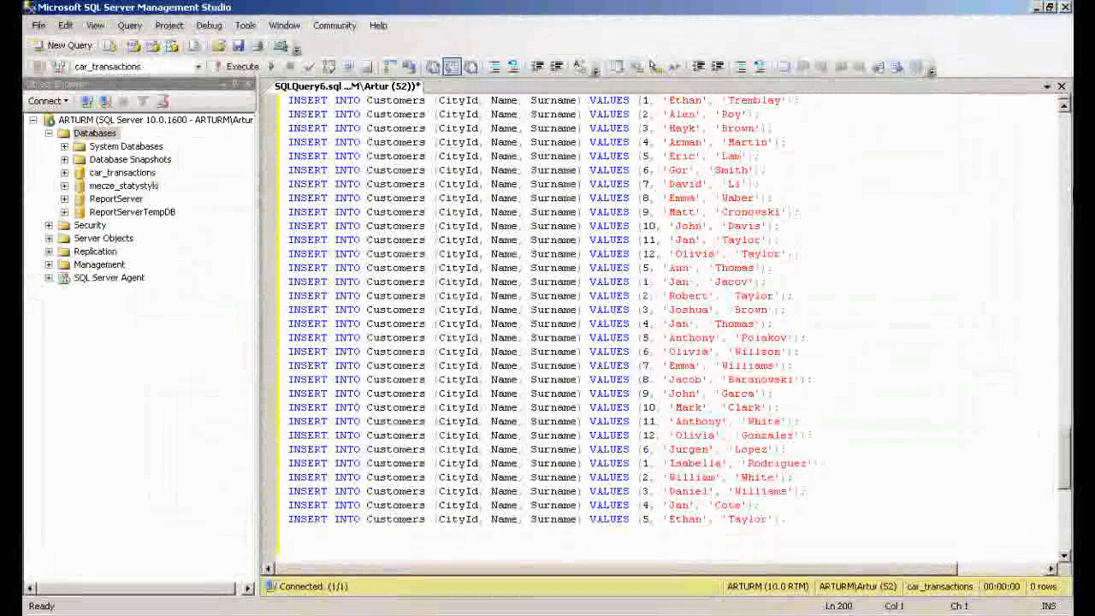
Insert Transactions_facts_table rows (CarId, CustomerId, SalesmanId, SalesDate, Price, Amount, Value): (1, 1, 1, '2010-05-29', 30000, 1, 30000) and (2, 2, 2, '2010-05-29', 35000, 1, 35000)
type("INSERT INTO Transactions")
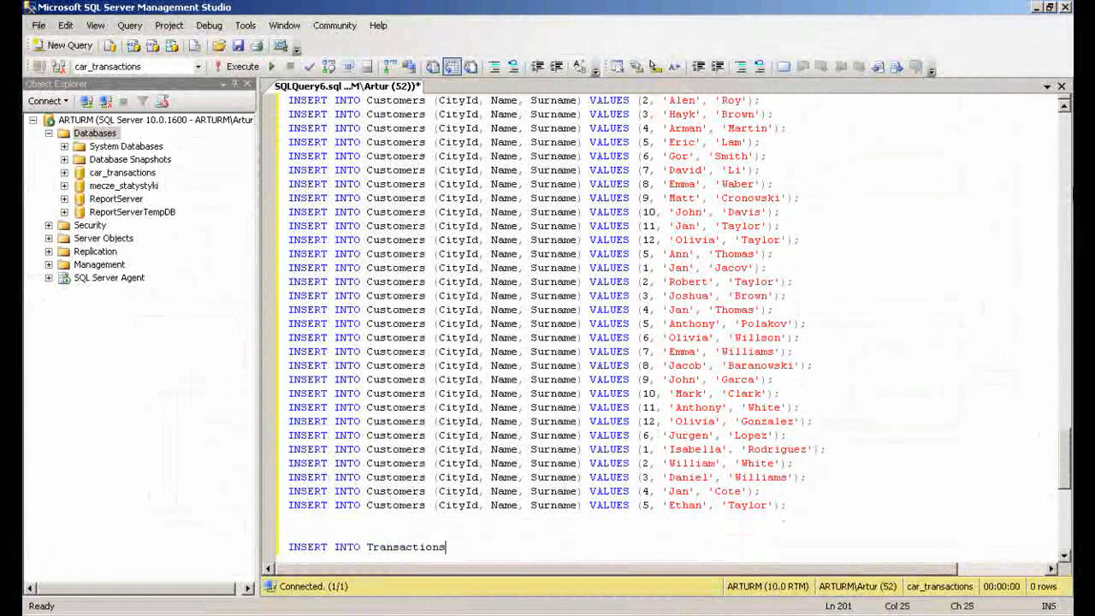
type("_facts_table (CarId, CustomerId, SalesmanId, SalesDate, Price, Amount, Value)")
key("Return")
type("VALUES (1, 1, 1, '2010-05-29', 30000, 1, 30000);")
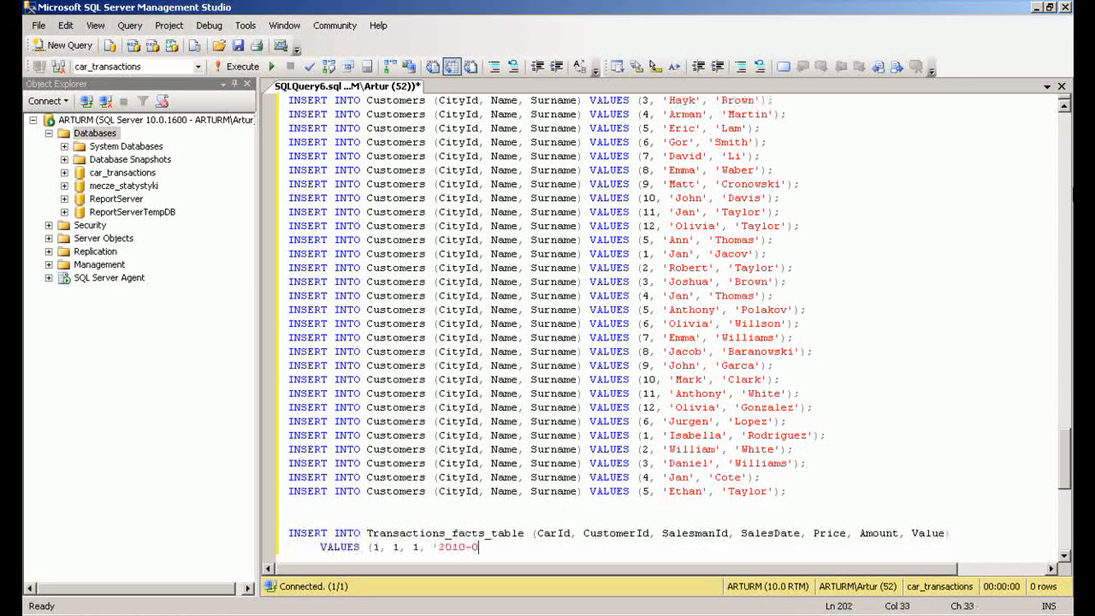
key("Return")
type("INSERT INTO Transactions_facts_table (CarId, CustomerId, SalesmanId, SalesDate, Price, Amount, Value,")
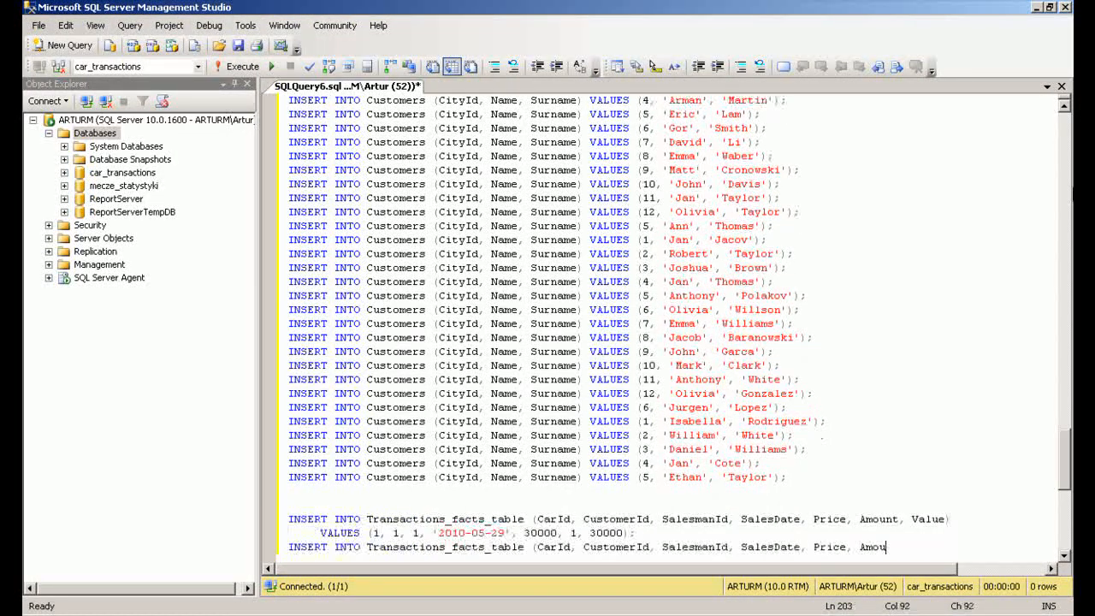
key("Return")
type("VALUES (2, 2, 2, '2010-05-29', 35000, 1, 35000);")
key("Return")
Add transaction rows (3, 3, 2, '2010-05-30', 40000, 1, 40000) and (4, 4, 3, '2010-06-04', 50000, 1, 50000)
type("INSERT INTO Transactions_facts_table (CarId,")
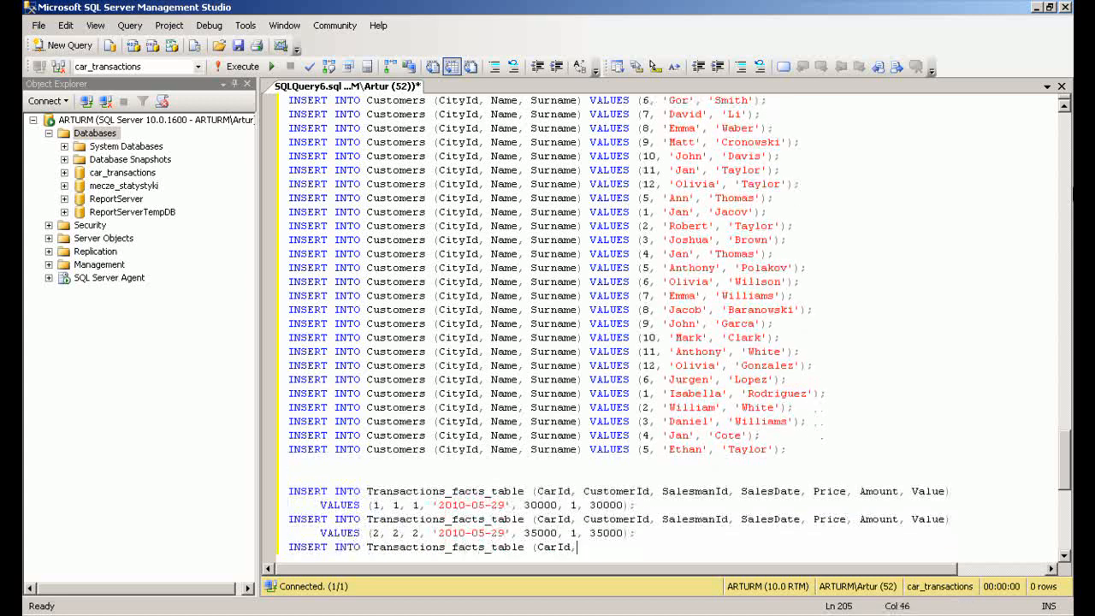
type(" CustomerId, SalesmanId, SalesDate, Price, Amount, Value)")
key("Return")
type("VALUES (3, 3, 2, '2010-05-30', 40000, 1, 40000);")
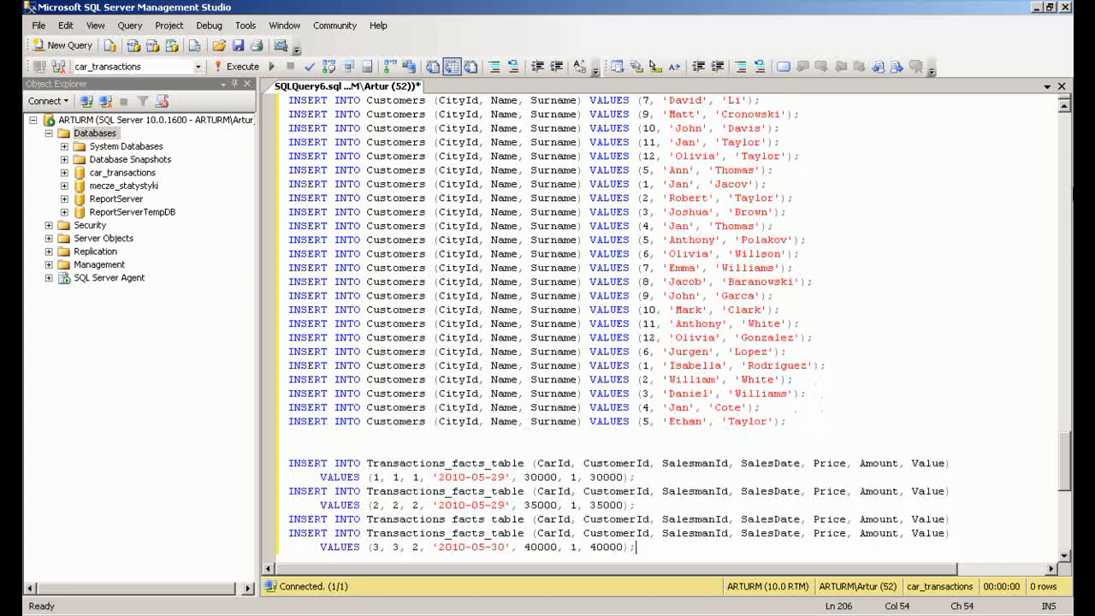
key("Return")
type("INSERT INTO Transactions_facts_table (CarId, CustomerId, SalesmanId, SalesDate, Price, Amount, Value)")
key("Return")
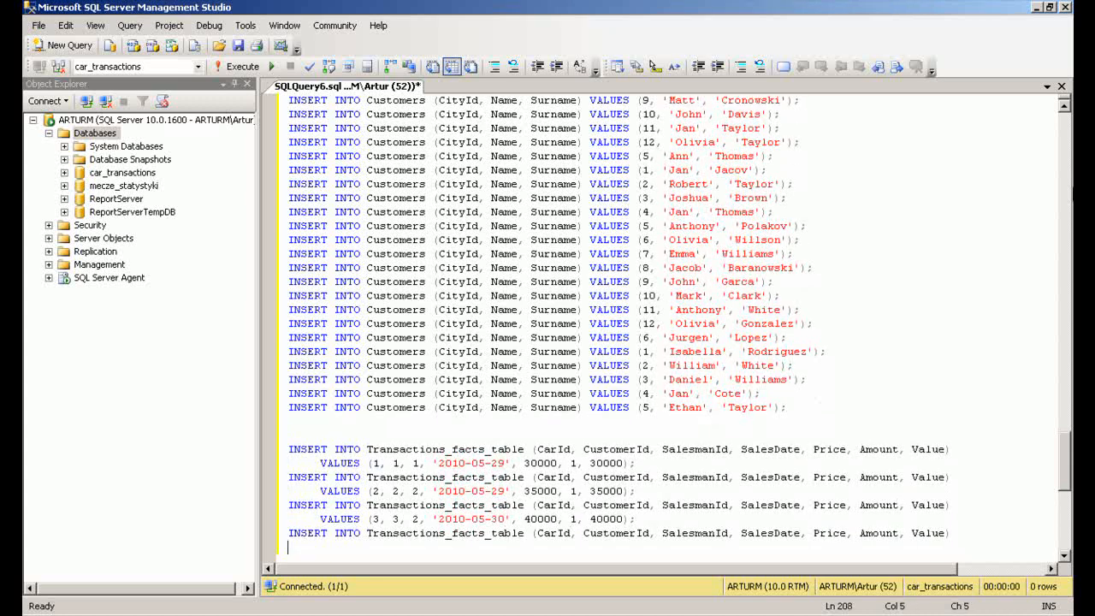
type("VALUES (4, 4, 3, '2010-06-04', 50000, 1, 50000);")
key("Return")
Add transaction rows (5, 5, 4, '2010-06-05', 65000, 1, 65000) and (6, 6, 5, '2010-06-05', 66000, 1, 66000)
type("INSERT INTO Transactions_facts_table (CarId, CustomerId, Sales")
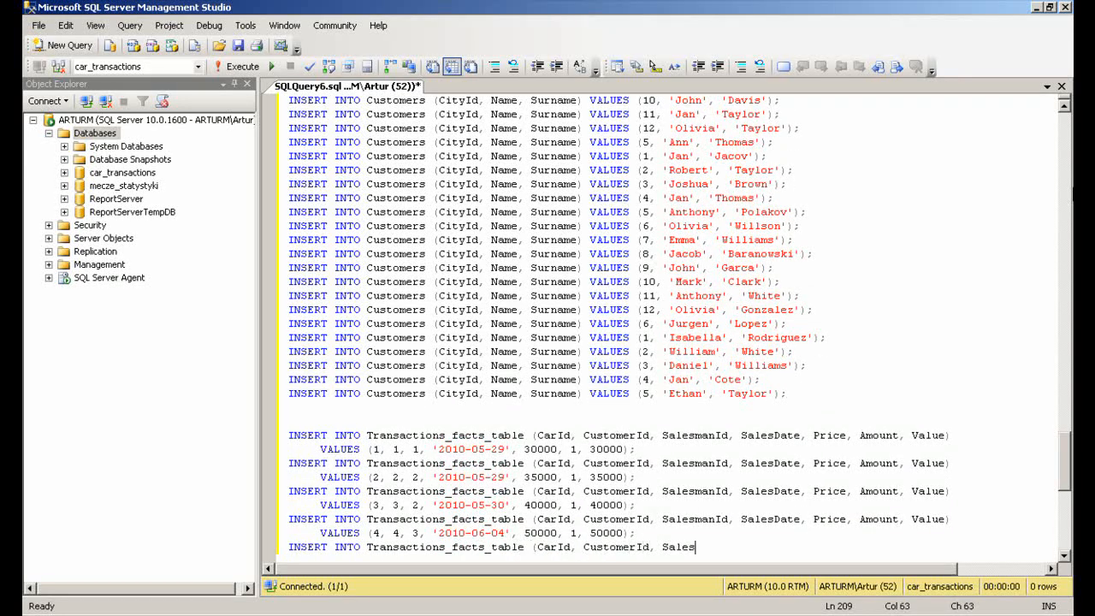
type("manId, SalesDate, Price, Amount, Value)")
key("Return")
type("VALUES (5, 5, 4, '2010-06-05', 65000, 1, 65000);")
key("Return")
type("INSERT INTO Tran")
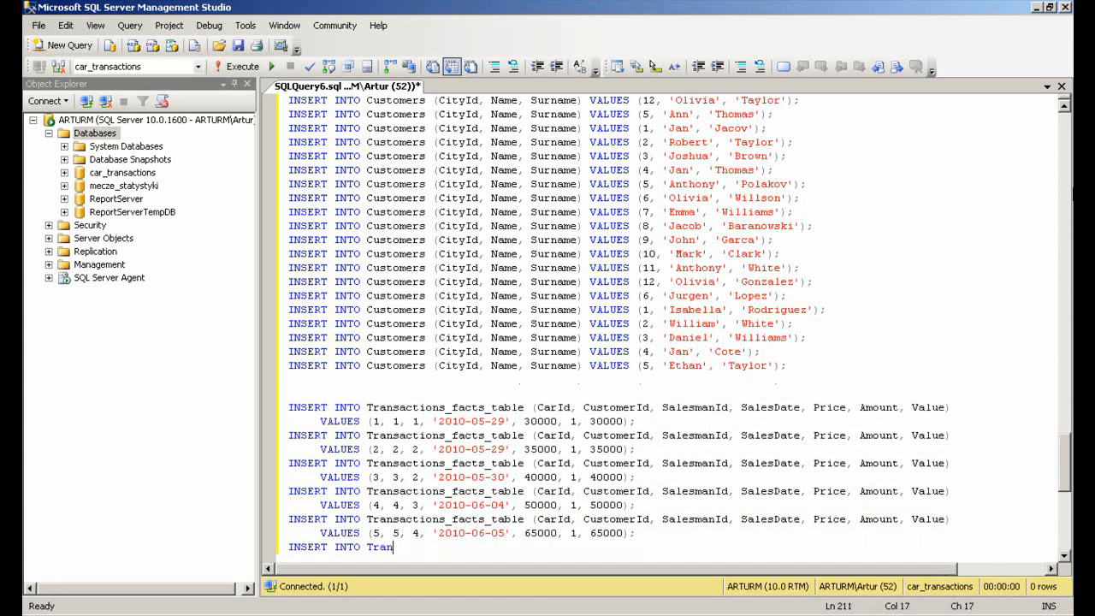
type("sactions_facts_table (CarId, CustomerId, SalesmanId, SalesDate, Price, Amount, Value)")
key("Return")
type("VALUES (6, 6, 5, '2010-06-05', 66000, 1, 66000);")
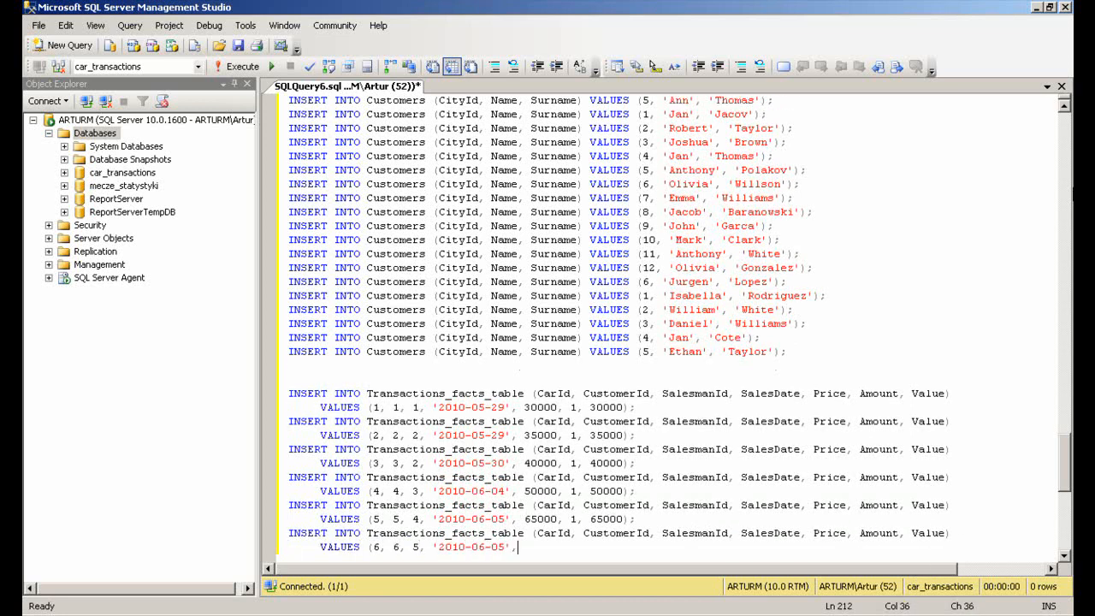
key("Return")
Add transaction rows (7, 7, 2, '2010-06-12', 700000, 1, 70000) and (8, 8, 3, '2010-06-15', 42000, 1, 42000)
type("INSERT INTO Transactions_facts_table (CarId, CustomerId, Salesma")
type("nId, SalesDate, Price, Amount, Value)")
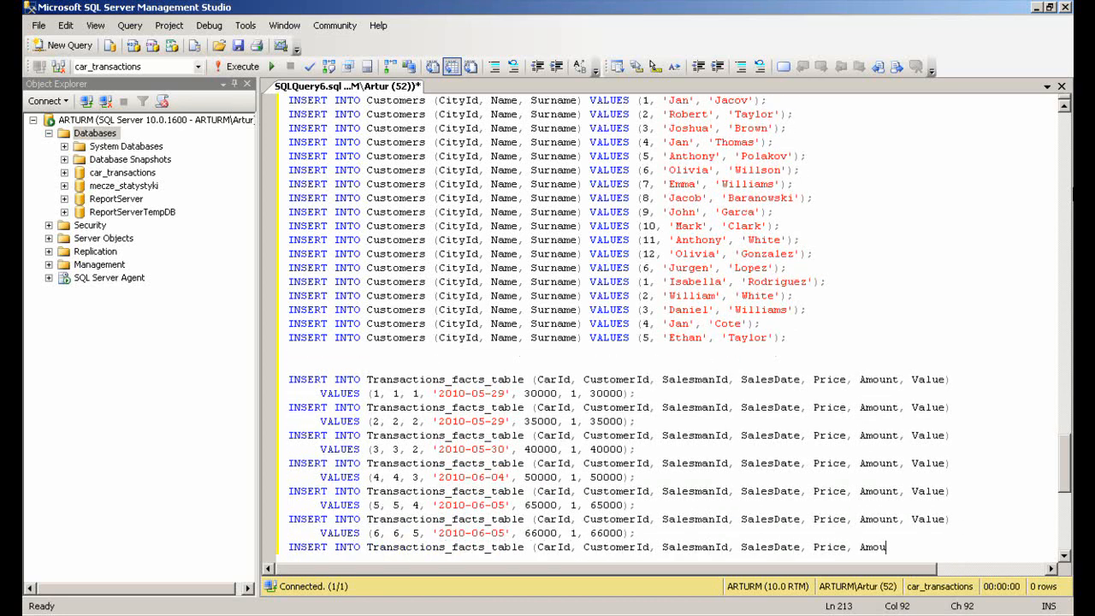
key("Return")
type("VALUES (7, 7, 2, '2010-06-12', 700000, 1, 70000);")
key("Return")
type("INSERT INTO Transactions_facts_table (CarId, CustomerId, SalesmanId, SalesDate, Price, Amount, Value)")
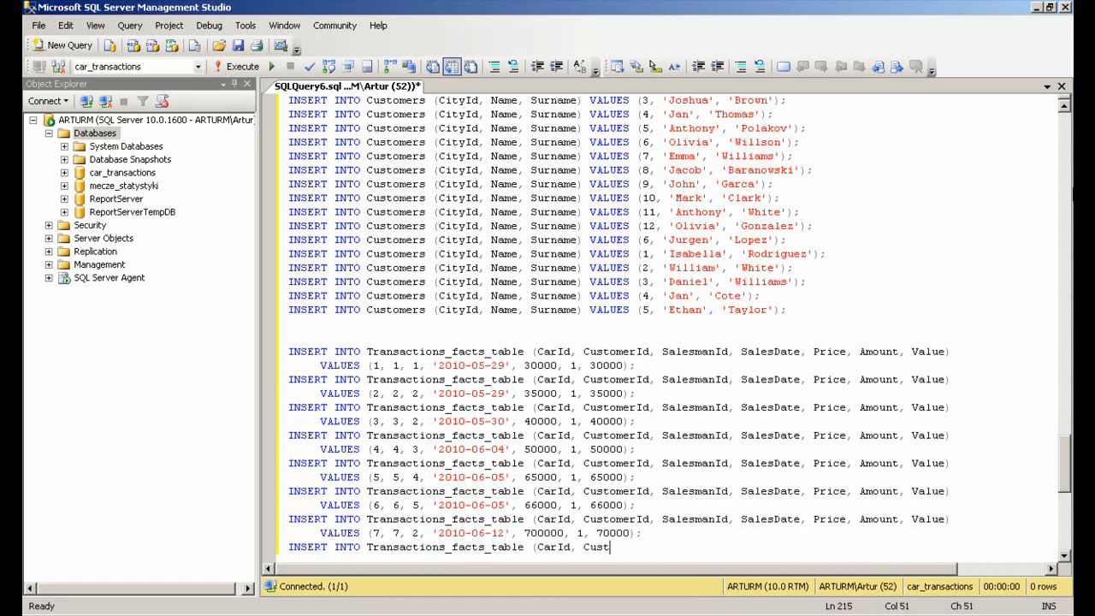
key("Return")
type("VALUES (8, 8, 3, '2010-06-15', 42000, 1, 42000);")
key("Return")
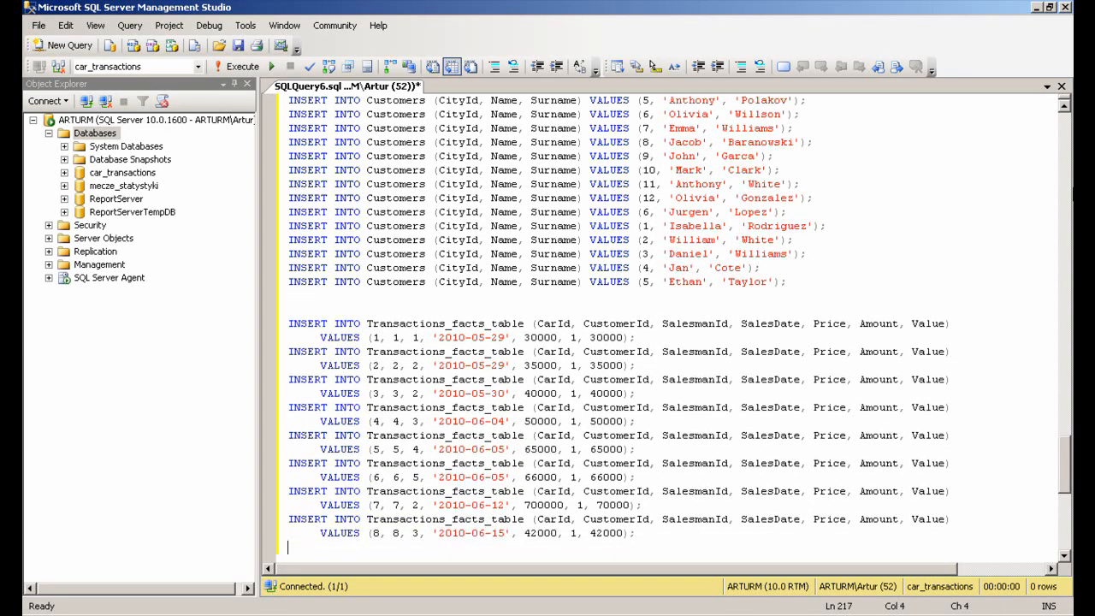
Add transaction rows (9, 9, 3, '2010-06-16', 60000, 1, 60000) and (10, 10, 4, '2010-06-18', 40000, 1, 40000)
type("INSERT INTO Transactions_facts_table (CarId, CustomerId, SalesmanId, SalesDate, Price, Amount, Value)")
key("Return")
type("VALUES (9, 9, 3, '2010-06-16', 60000, 1, 60000);")
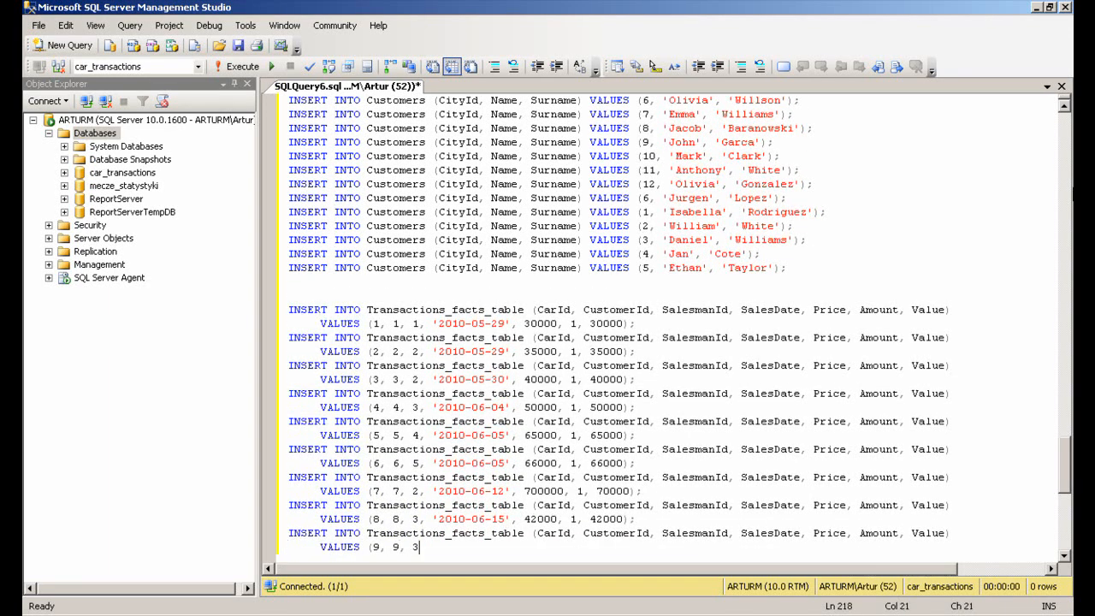
key("Return")
type("INSERT INTO Transactions_facts_table (CarId, CustomerId, SalesmanId, SalesDate, Price, Amount, Value)")
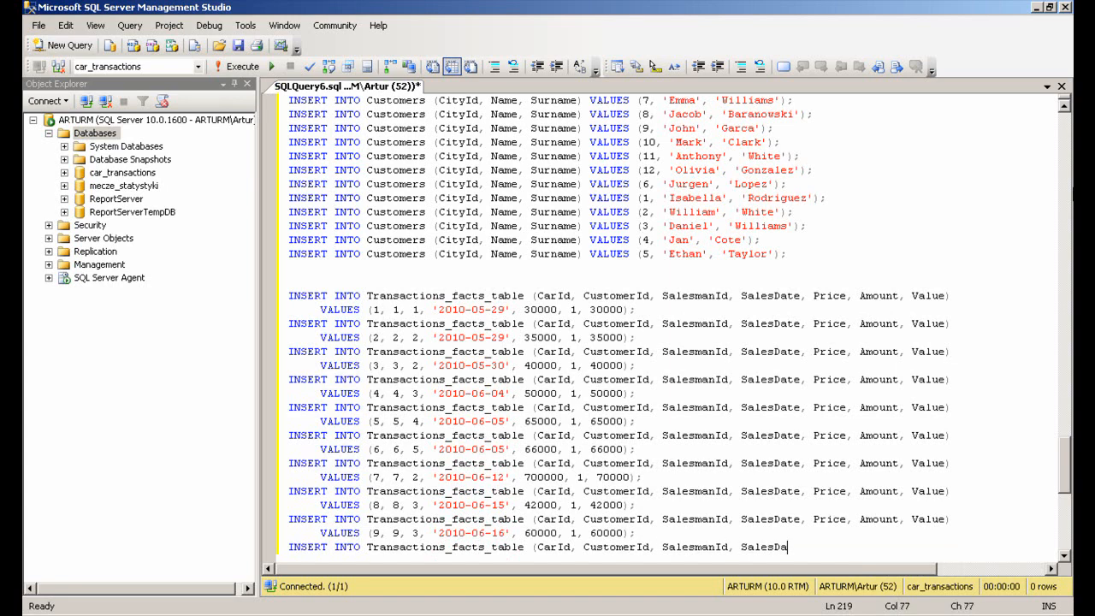
key("Return")
type("VALUES (10, 10, 4, '2010-06-18', 40000, 1, 40000);")
key("Return")
type("INSERT INTO Transactions_facts_table (CarId, CustomerId, SalesmanId, SalesDate, Price, Amount, Value)")
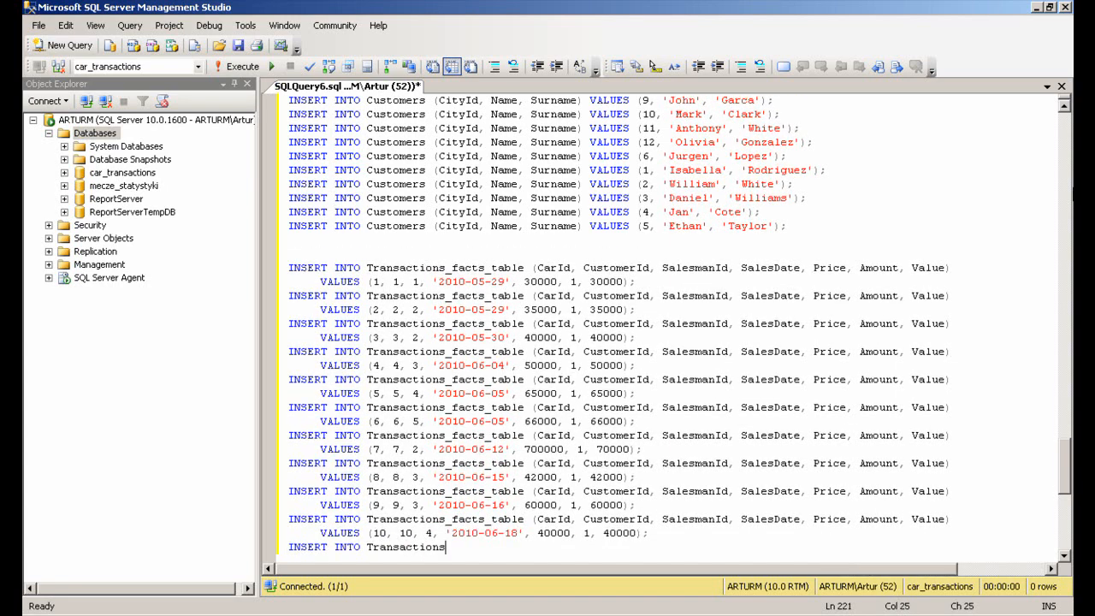
Add transaction rows (11, 11, 2, '2010-06-22', 45000, 2, 90000) and (12, 12, 5, '2010-06-23', 45000, 1, 45000)
key("Return")
type("VALUES (11, 11, 2, '2010-06-22', 45000, 2, 90000);")
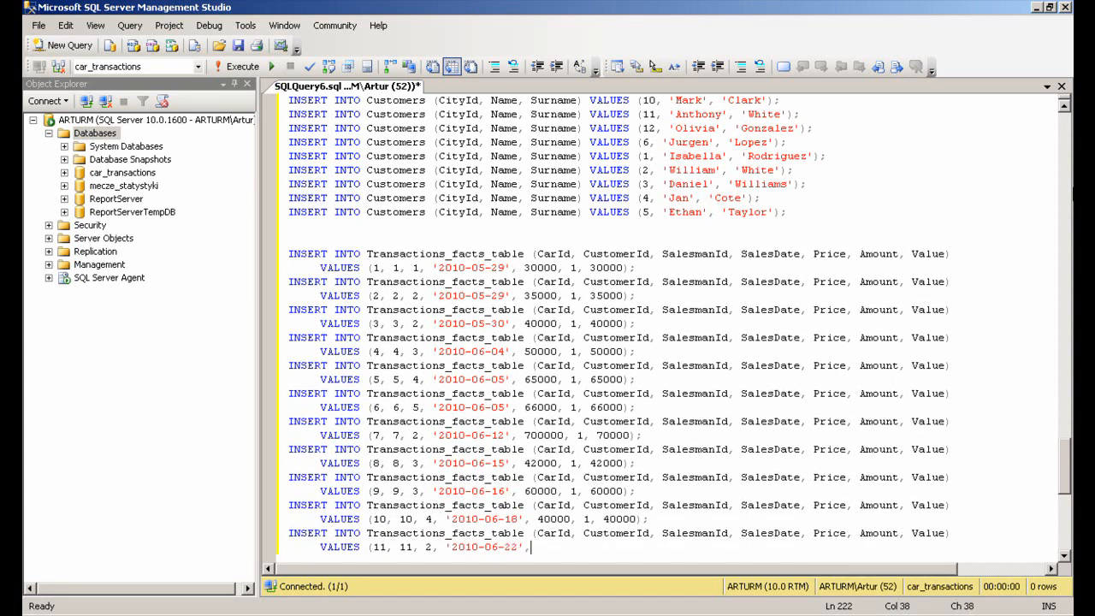
key("Return")
type("INSERT INTO Transactions_facts_table (CarId, CustomerId, SalesmanId, SalesDate, Price, Amount, Value)")
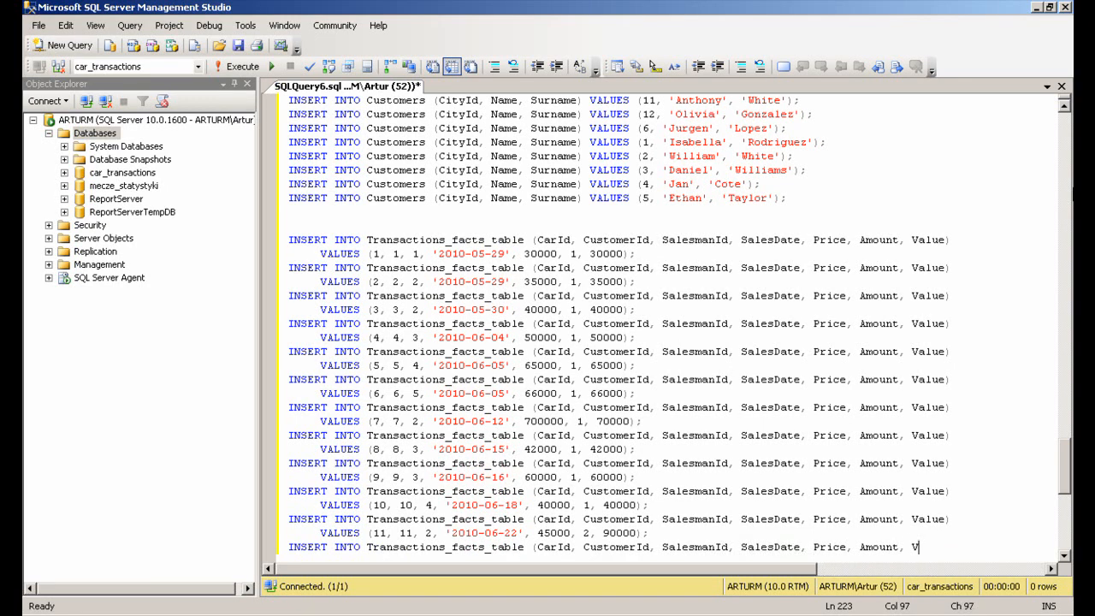
key("Return")
type("VALUES (12, 12, 5, '2010-06-23', 45000, 1, 45000);")
key("Return")
Add transaction rows (13, 13, 2, '2010-07-03', 50000, 1, 50000) and (14, 14, 3, '2010-07-10', 60000, 1, 60000)
type("INSERT INTO Transactions_facts_table (CarId, CustomerId, SalesmanId, SalesDate, Price, Amount, Value)")
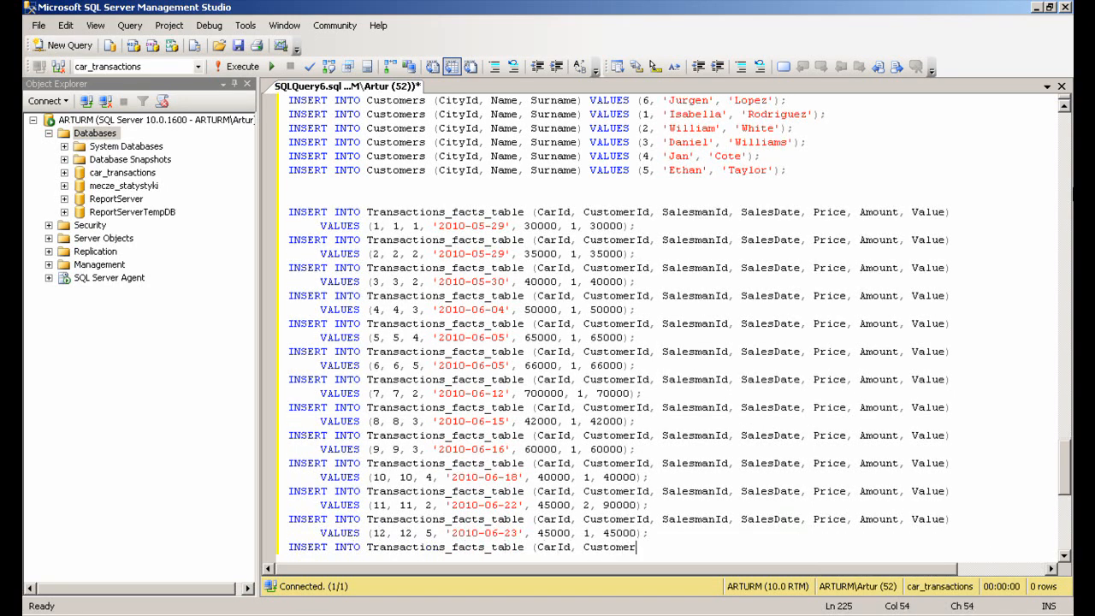
key("Return")
type("VALUES (13, 13, 2, '2010-07-03', 50000, 1, 50000);")
key("Return")
type("INSERT ")
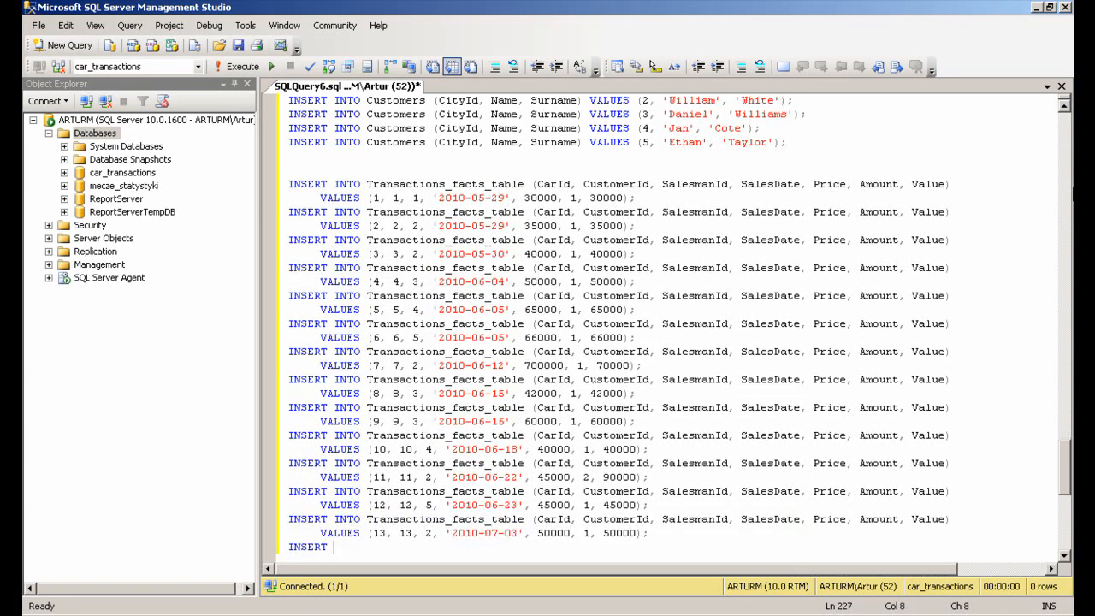
type("INTO Transactions_facts_table (CarId, CustomerId, SalesmanId, SalesDate, Price, Amount, Value)")
key("Return")
type("VALUES (14, 14, 3, '2010-07-10', 60000, 1, 60000);")
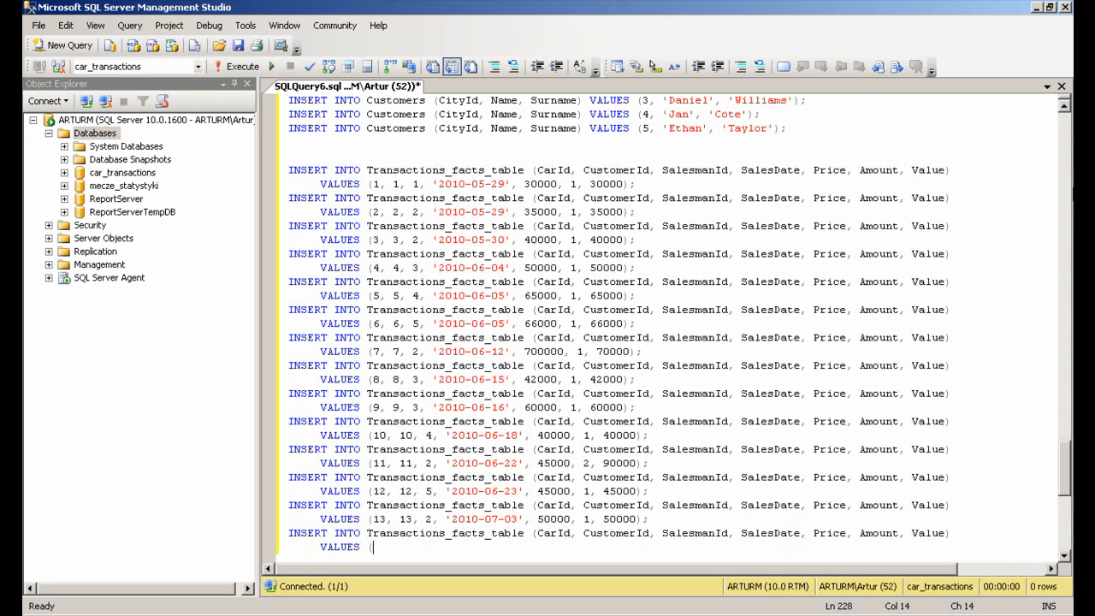
key("Return")
Continue adding transaction rows from CarId 15 up to (70, 4, 1, '2011-12-04', 250000, 1, 250000)
type("INSERT INTO Transactions_facts_table (CarId, CustomerId, SalesmanId, SalesDate, Price, Amount, Value)")
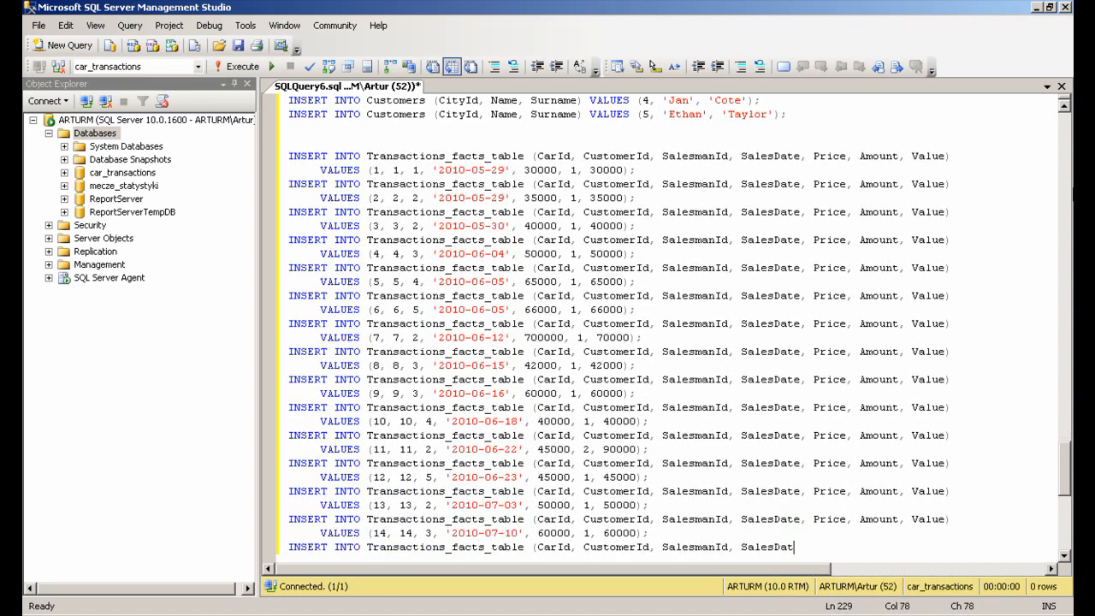
key("Return")
type("VALUES (15, 15, 4, '20")
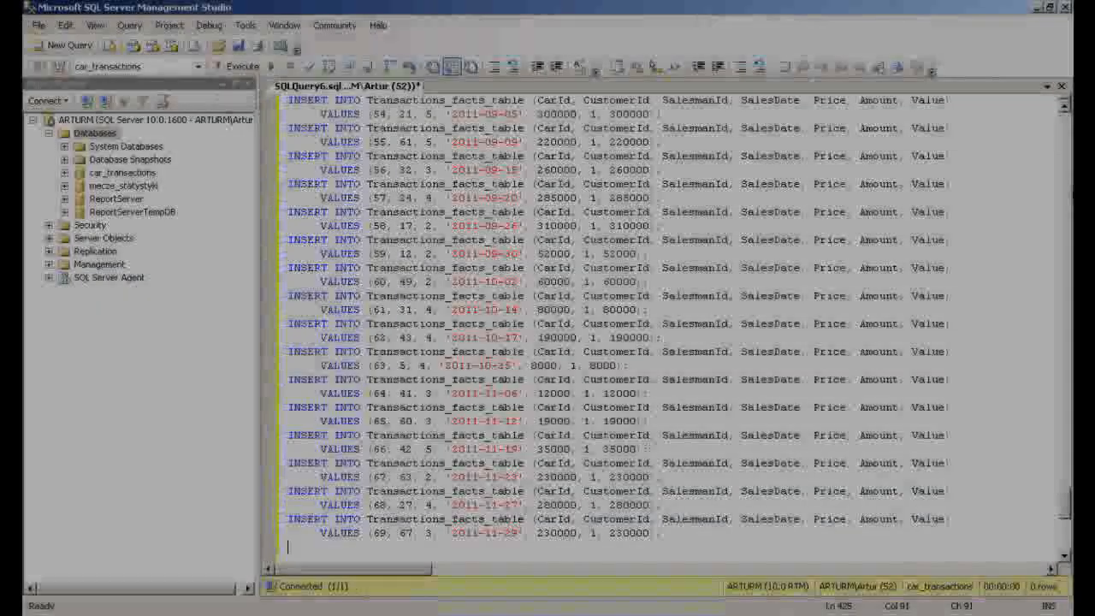
type("unt, Value)")
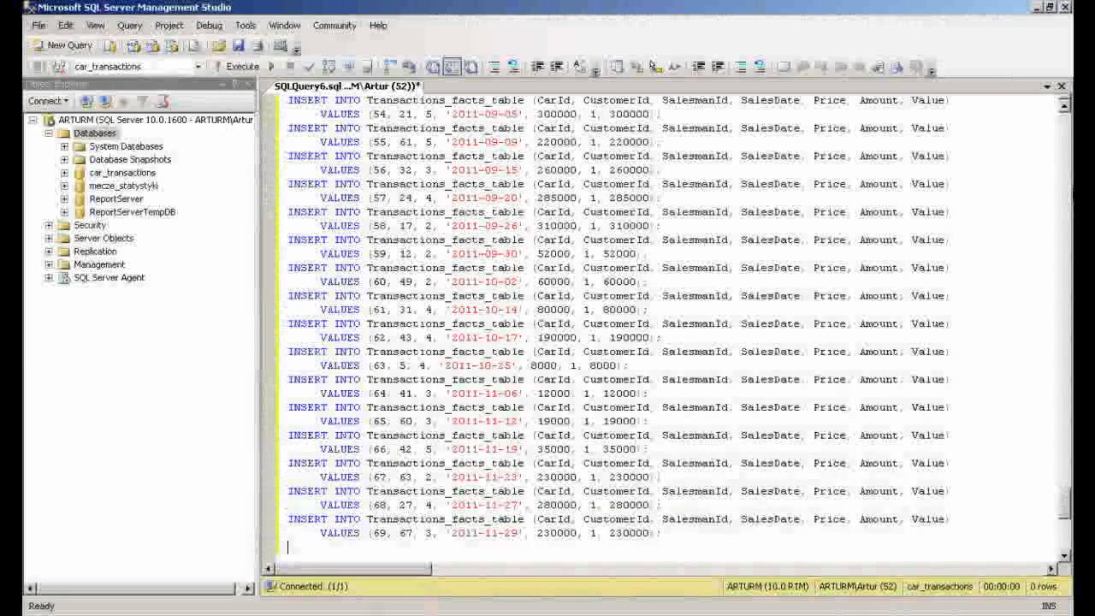
key("Return")
type("VALUES (70, 4, 1, '2011-12-04', 250000, 1, 250000);")
key("Return")
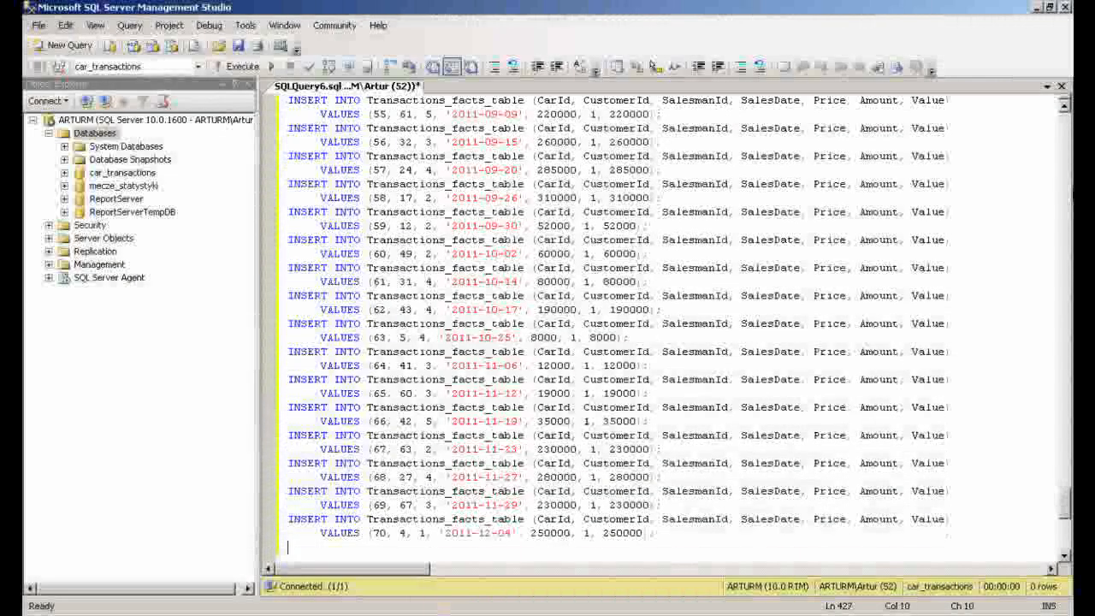
Add transaction rows (67, 25, 2, '2011-12-13', 230000, 1, 230000) and (68, 18, 4, '2011-12-17', 280000, 1, 280000)
type("INSERT INTO Transactions_facts_table (CarId, CustomerId, SalesmanId, SalesDate, Price, Amount, Value)")
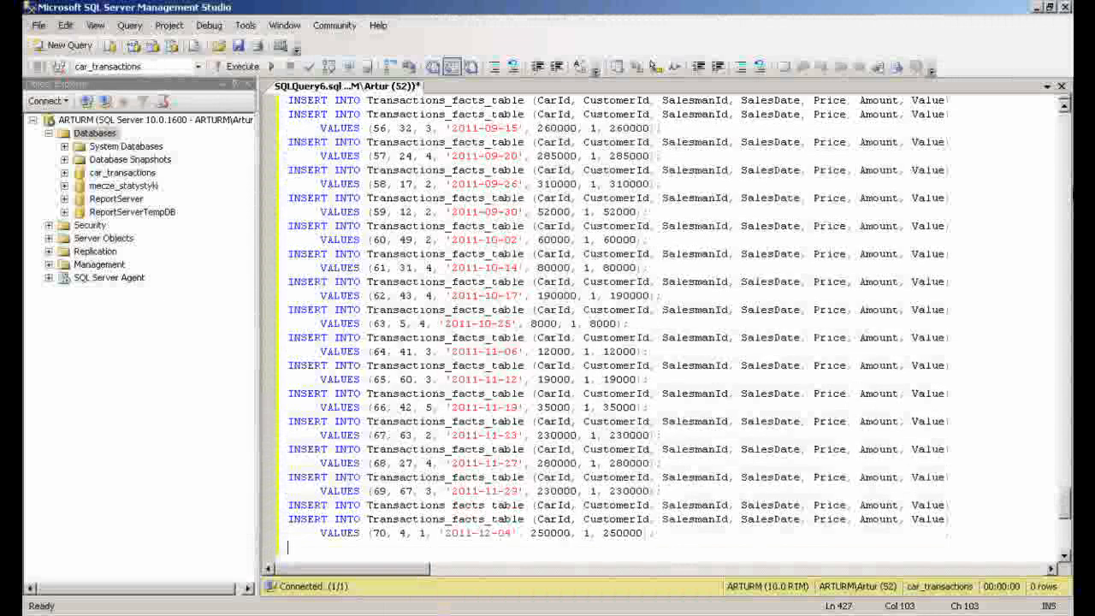
type("VALUES (67, 25, 2, '2011-12-13', 230000, 1, 230000);")
key("Return")
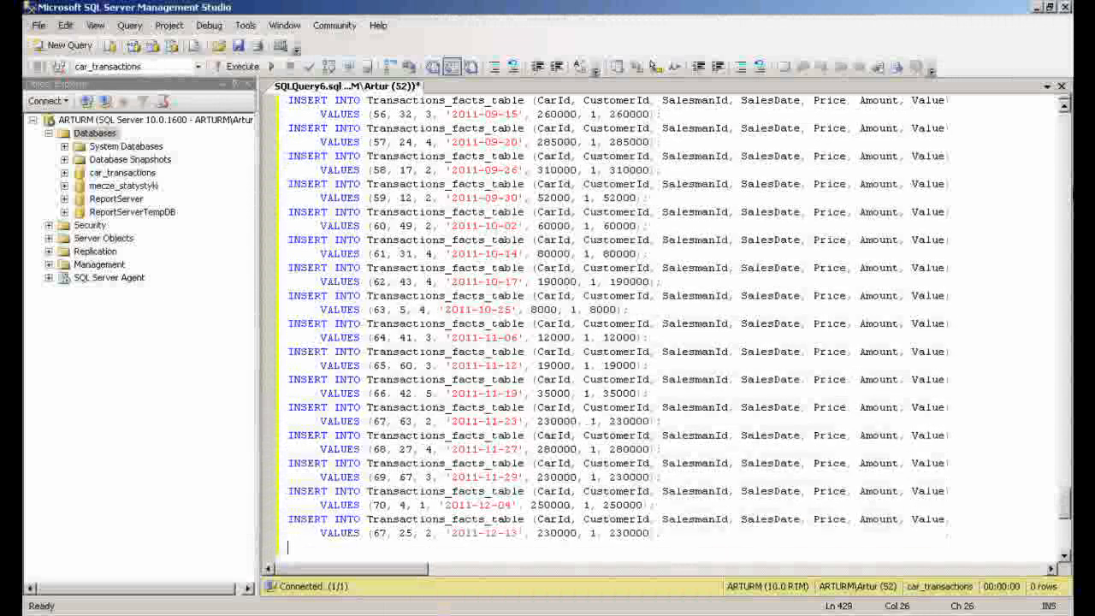
type("erId, SalesmanId, SalesDat")
key("Return")
type("VALUES")
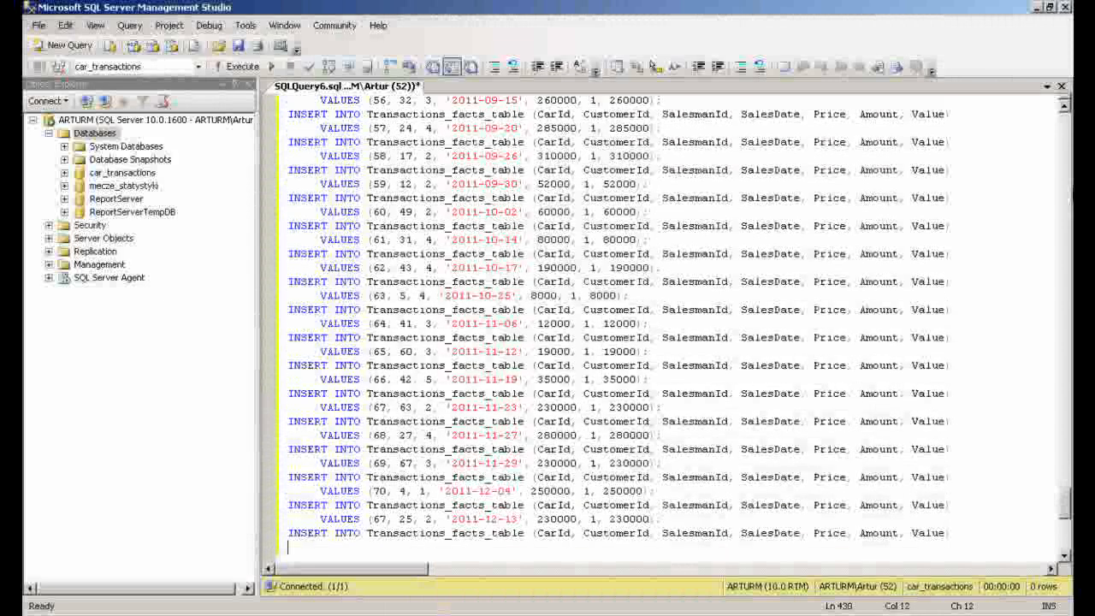
type(" (68, 18, 4, '2011-12-17', 280000, 1, 280000);")
key("Return")
Add transaction rows (69, 50, 3, '2011-12-20', 230000, 1, 230000) and (70, 3, 1, '2011-12-22', 250000, 1, 250000)
type("INSERT INTO Tr")
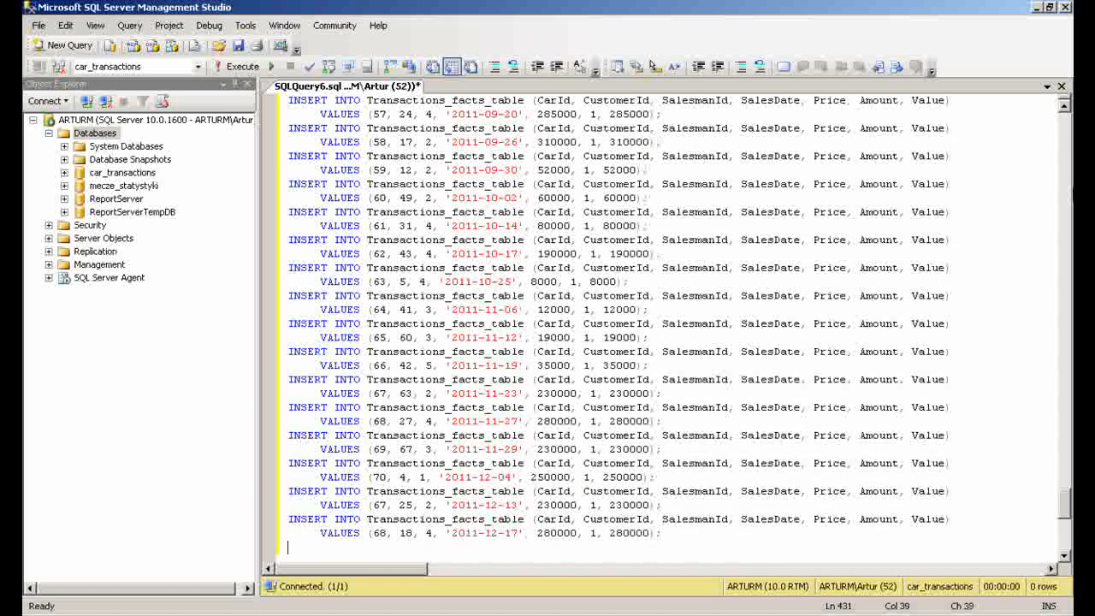
type("ount, Value)")
key("Return")
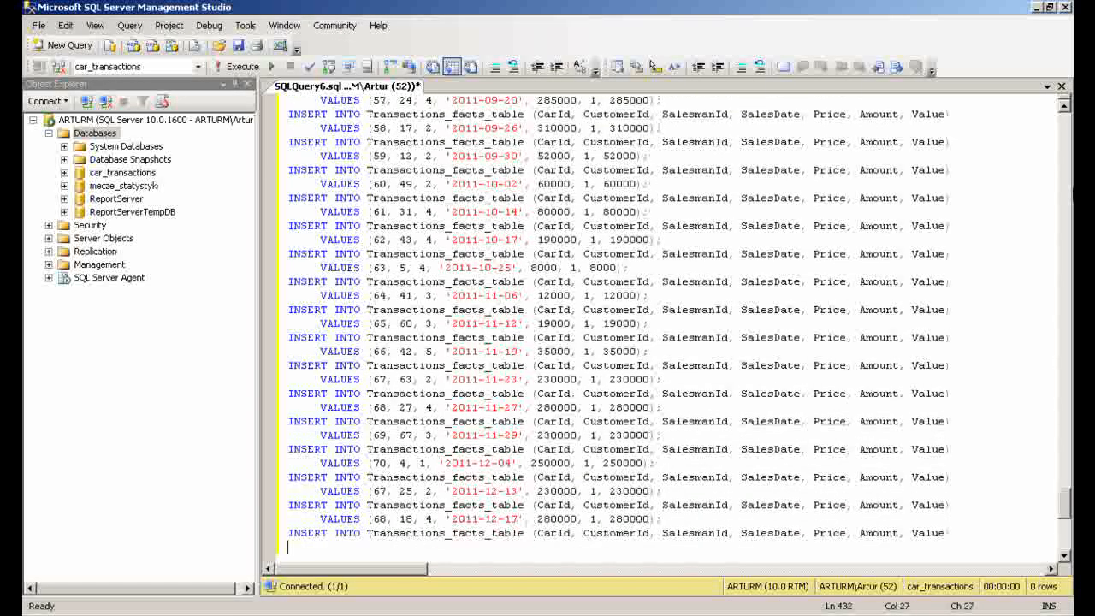
type("VALUES (69, 50, 3, '2011-12-20', 230000, 1, 230000);")
key("Return")
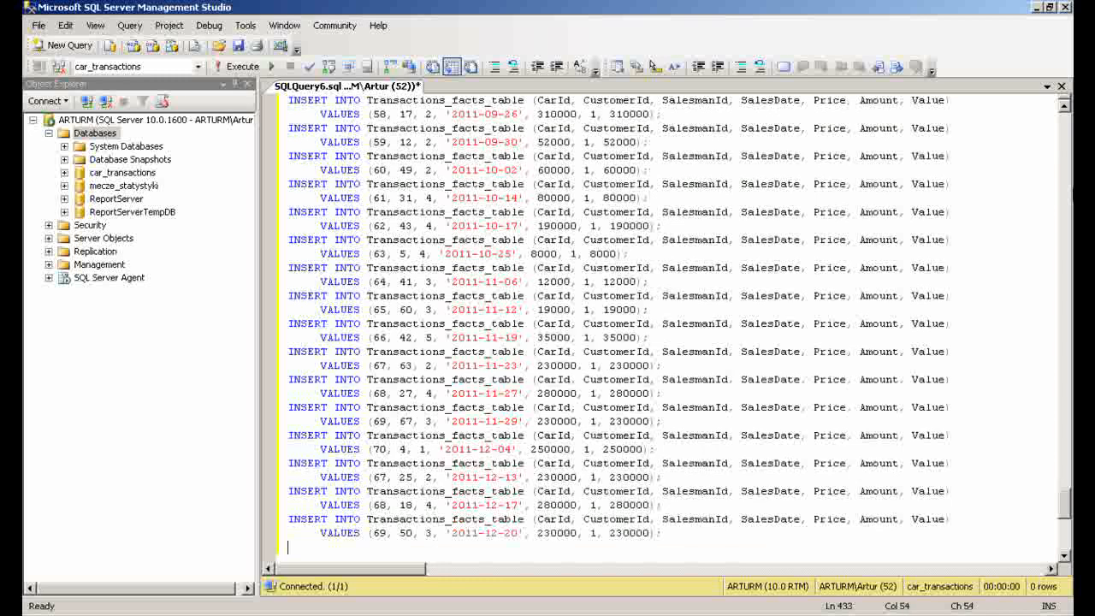
type("INSERT INTO Transactions_facts_table (CarId, CustomerId, SalesmanId, SalesDate, Price, Amount, Value)")
key("Return")
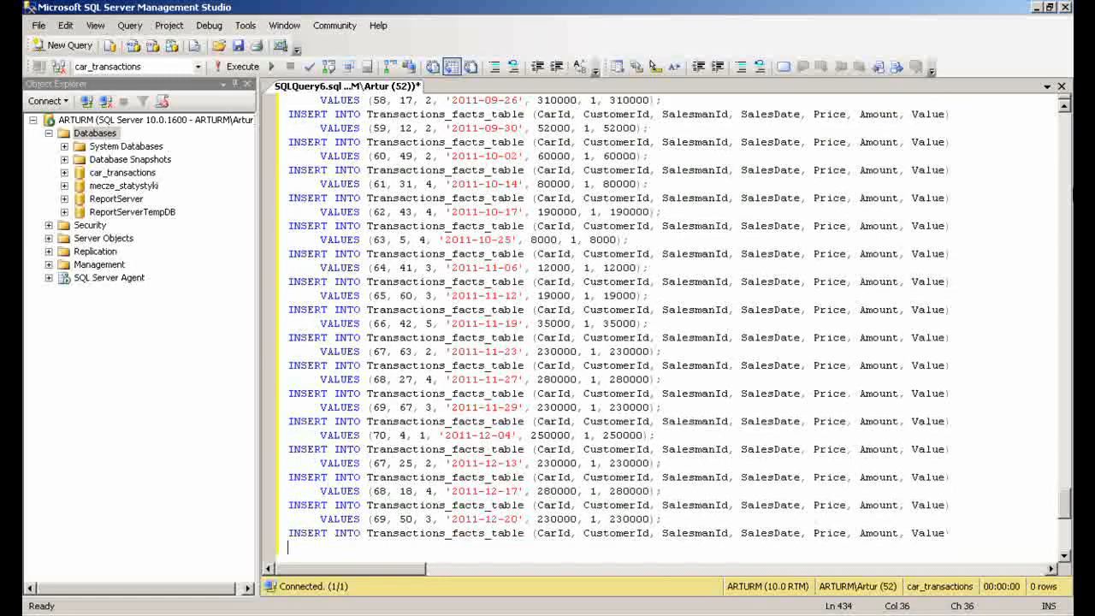
type("VALUES (70, 3, 1, '2011-12-22', 250000, 1, 250000);")
key("Return")
key("Return")
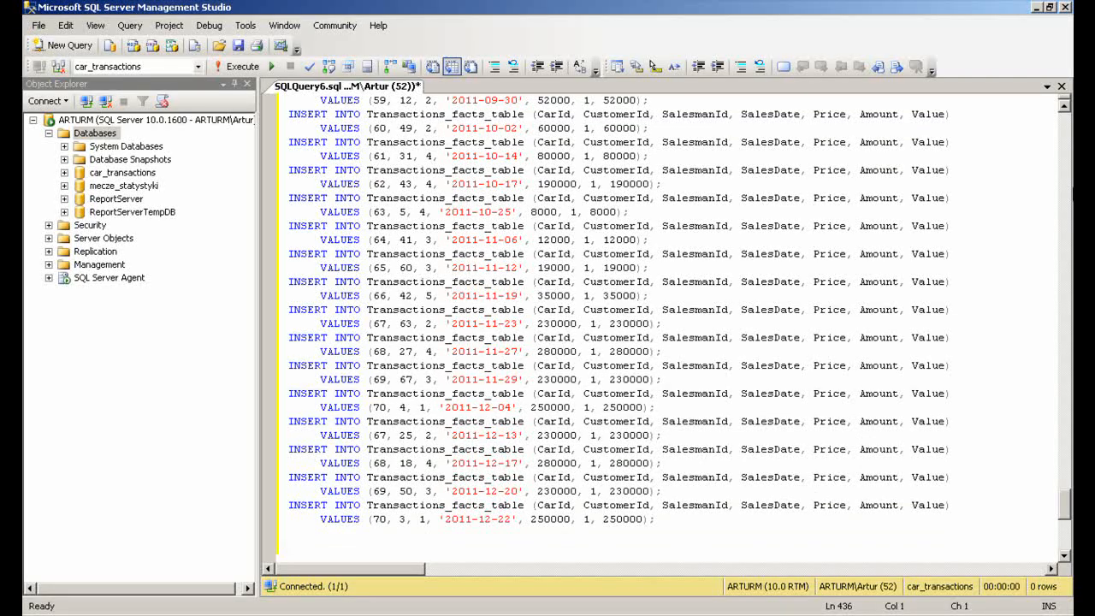
Execute the whole INSERT script against the car_transactions database
left_click(223, 66)
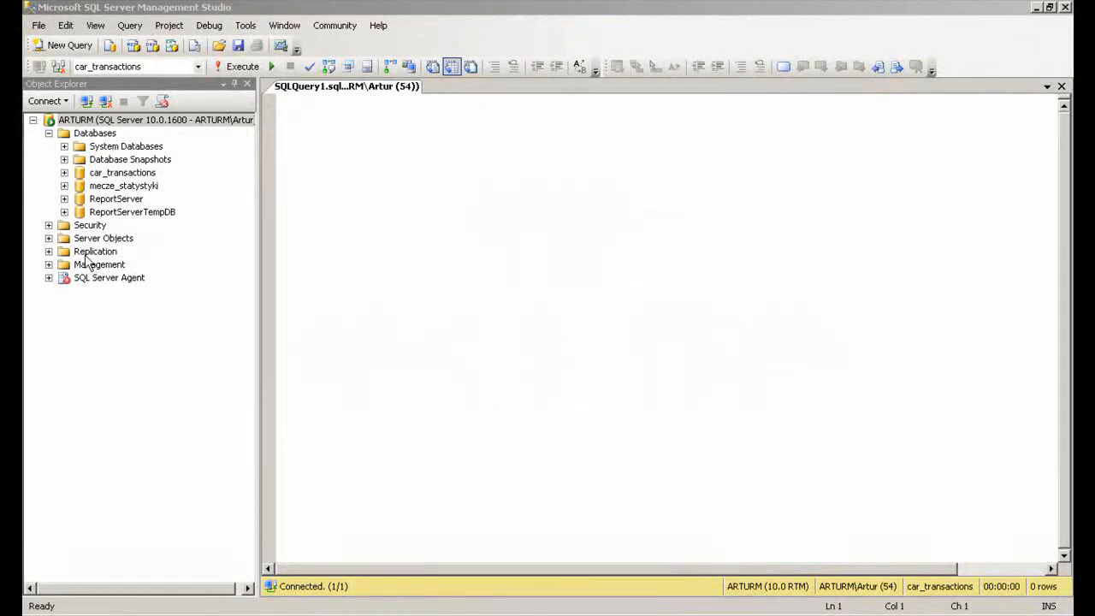
Start a new server login under Security > Logins and enter the login name
left_click(49, 225)
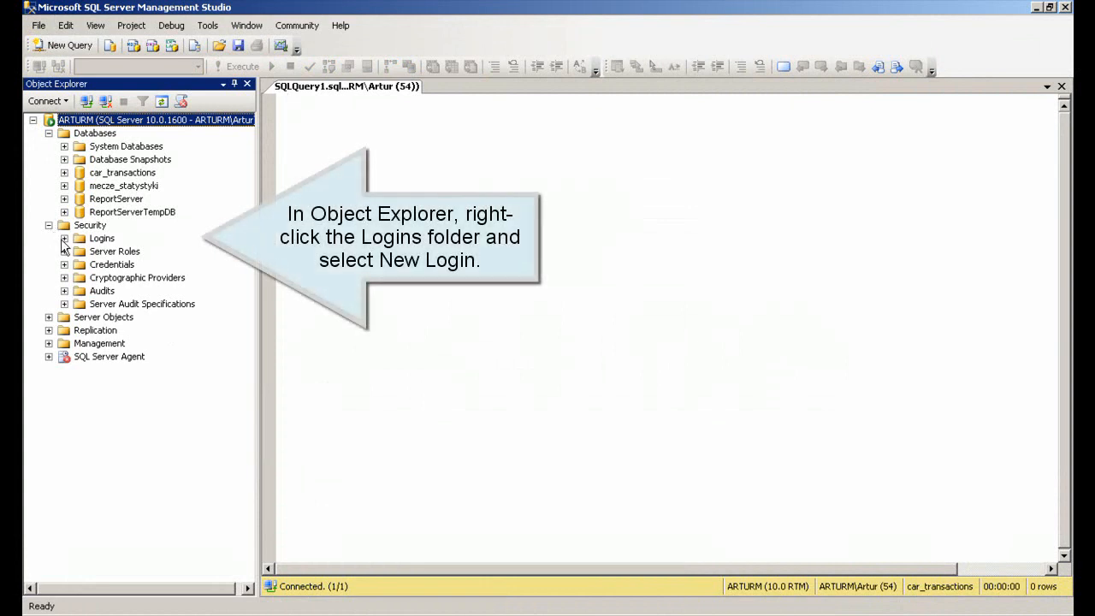
left_click(64, 238)
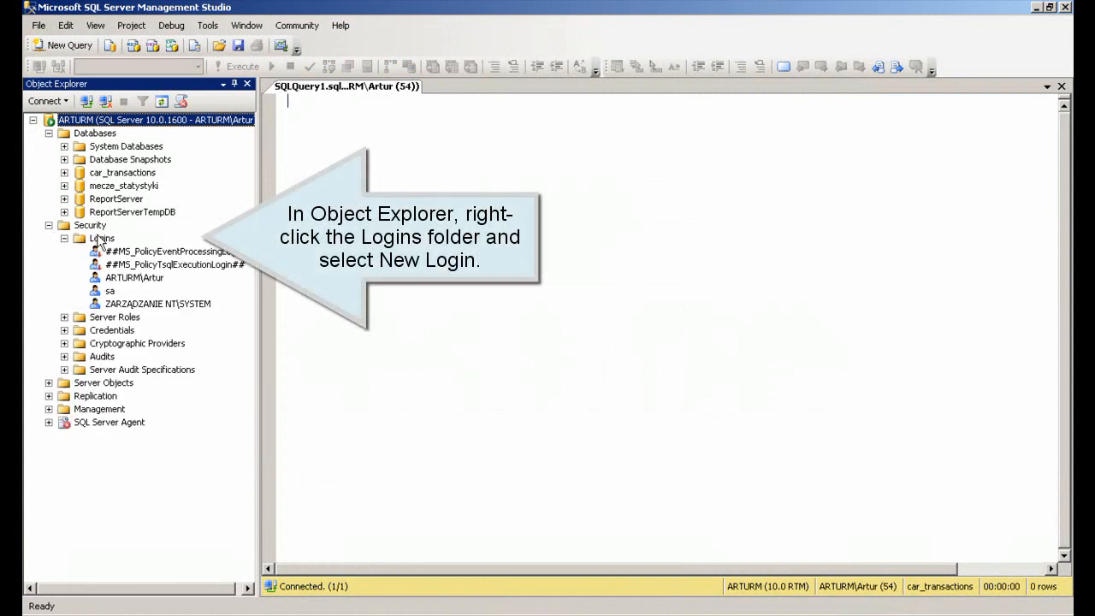
right_click(103, 241)
left_click(154, 250)
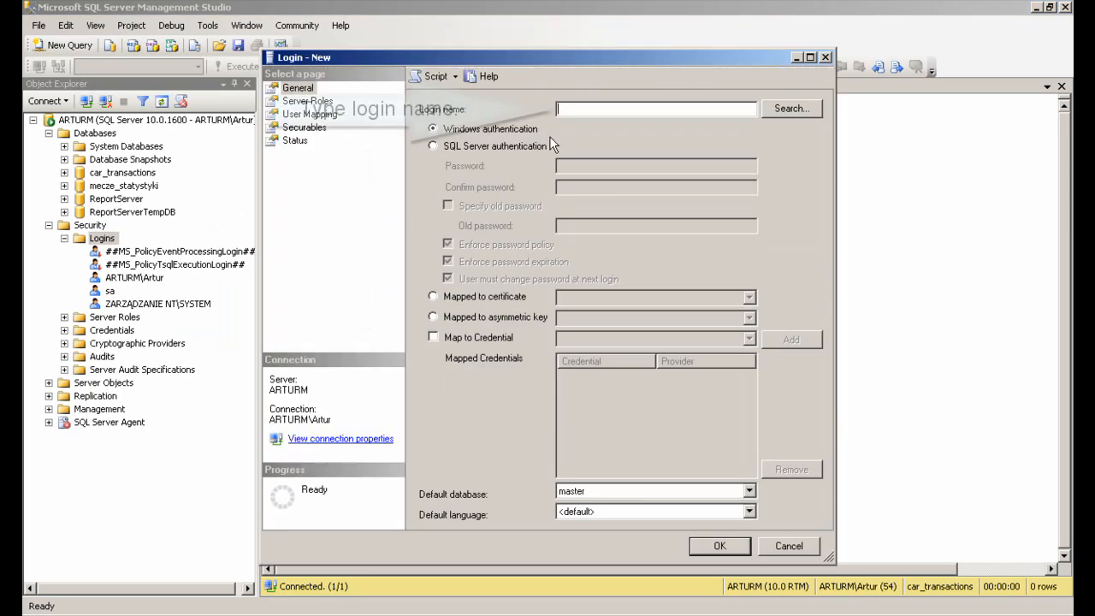
left_click(576, 110)
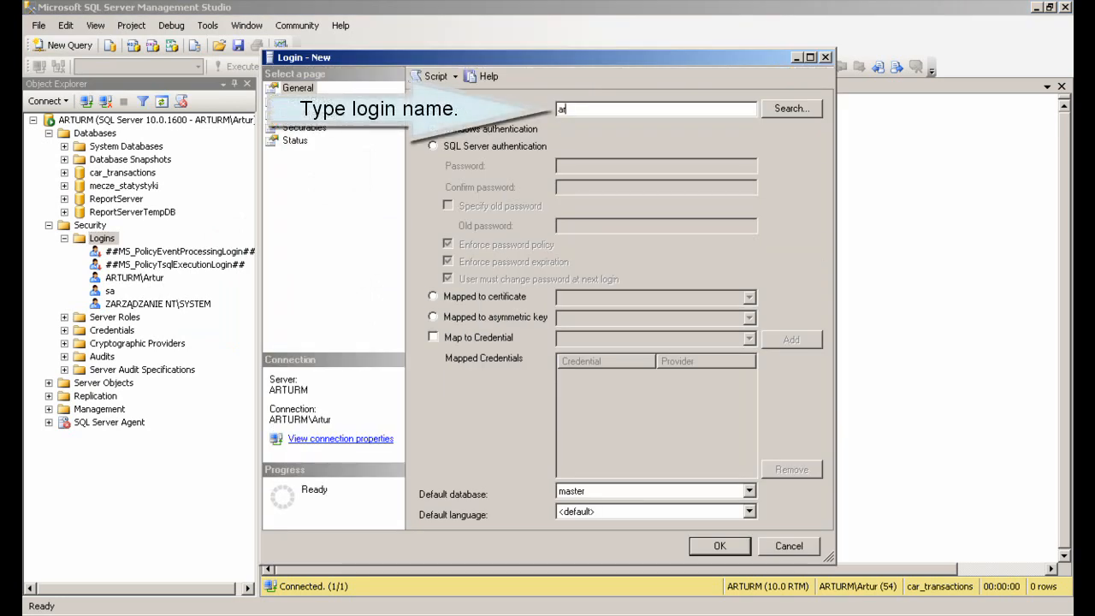
Switch the login to SQL Server authentication and enter and confirm its password
left_click(433, 147)
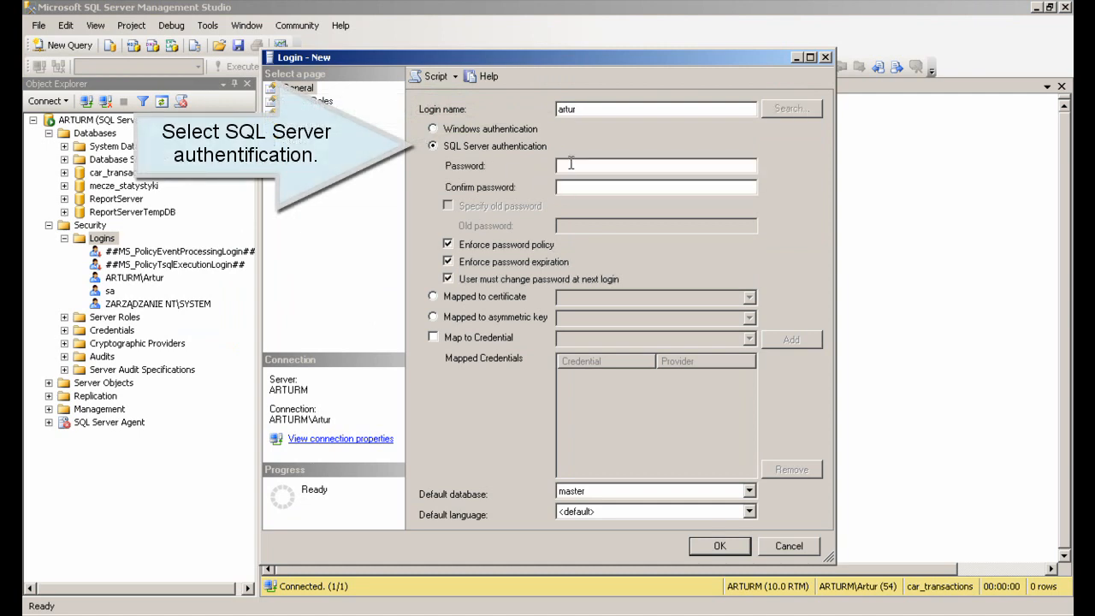
type("•••••")
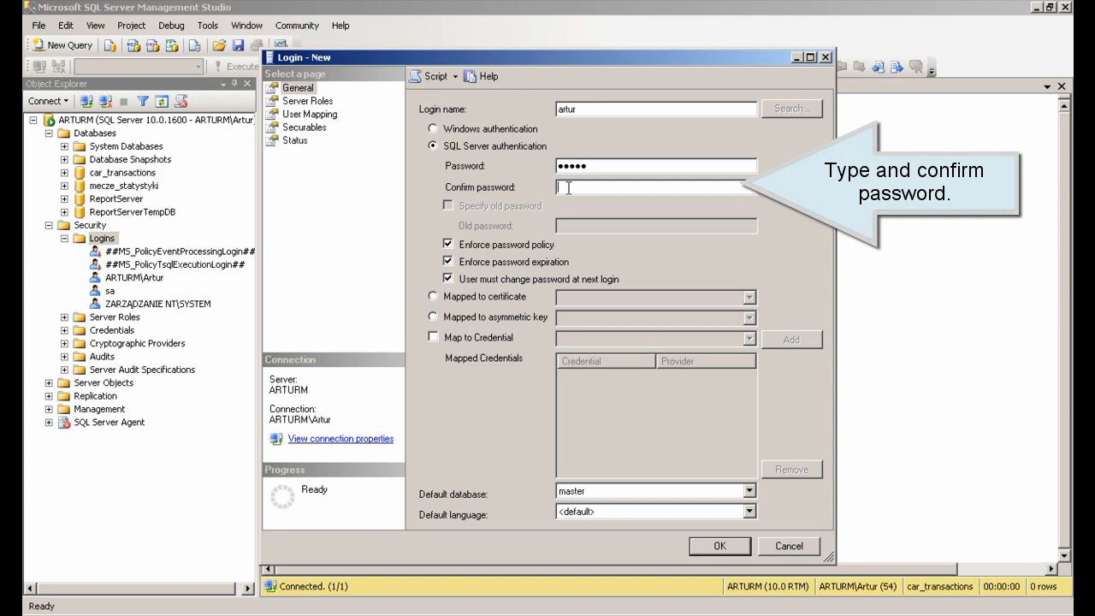
type("•••••")
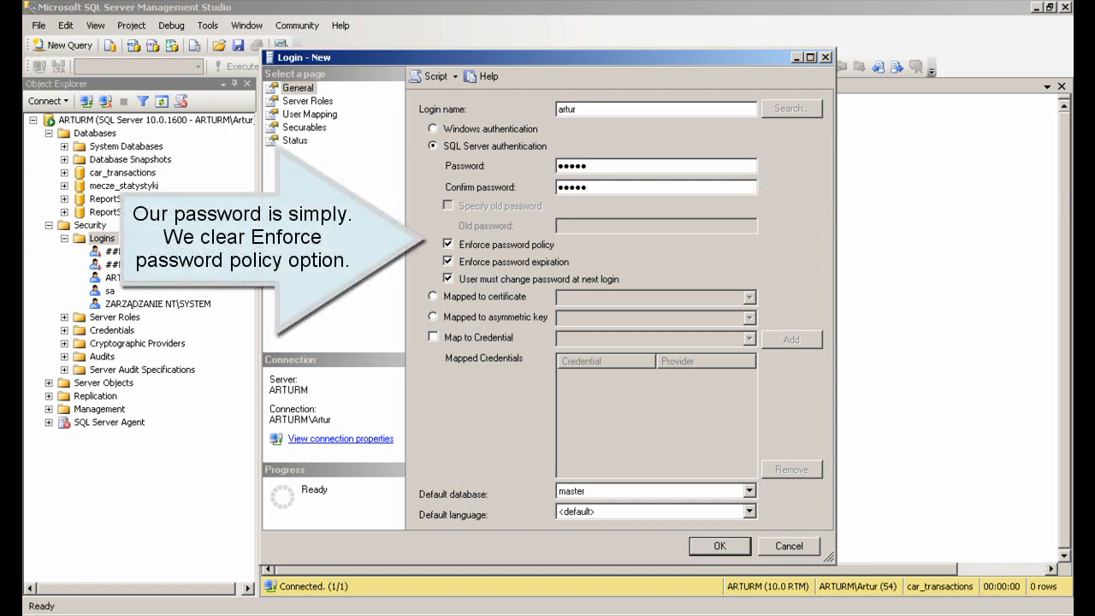
Turn off password policy enforcement and set the login's default database to car_transactions
left_click(448, 244)
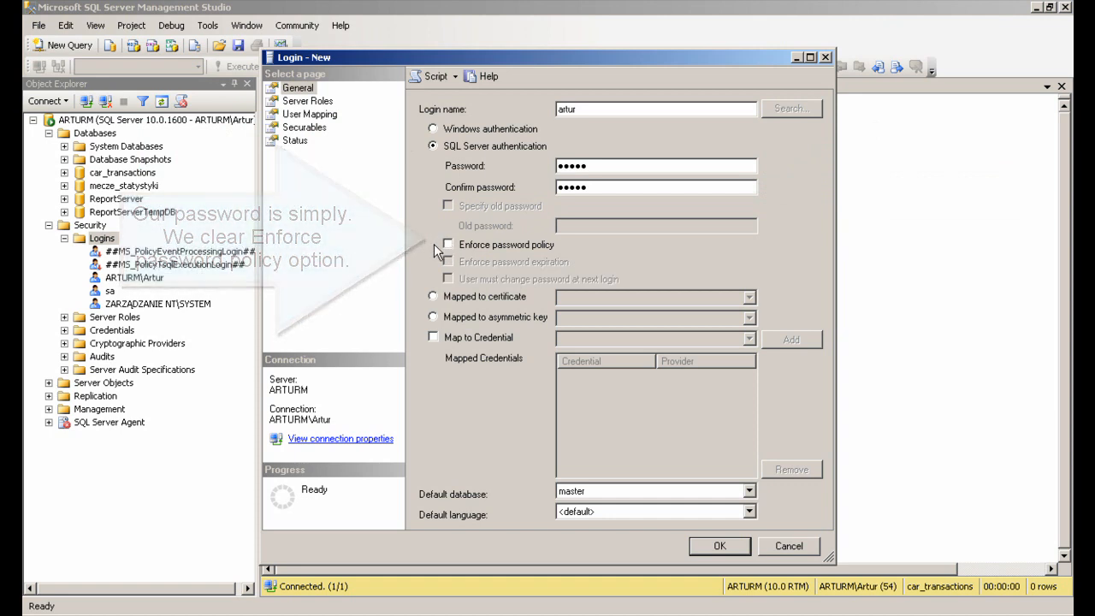
left_click(750, 491)
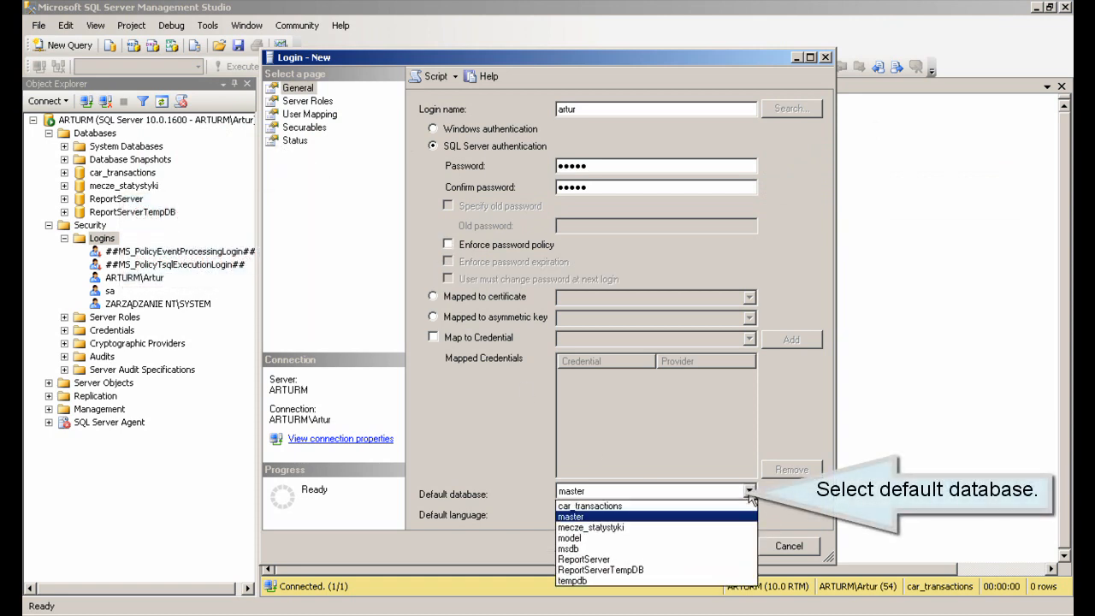
left_click(623, 505)
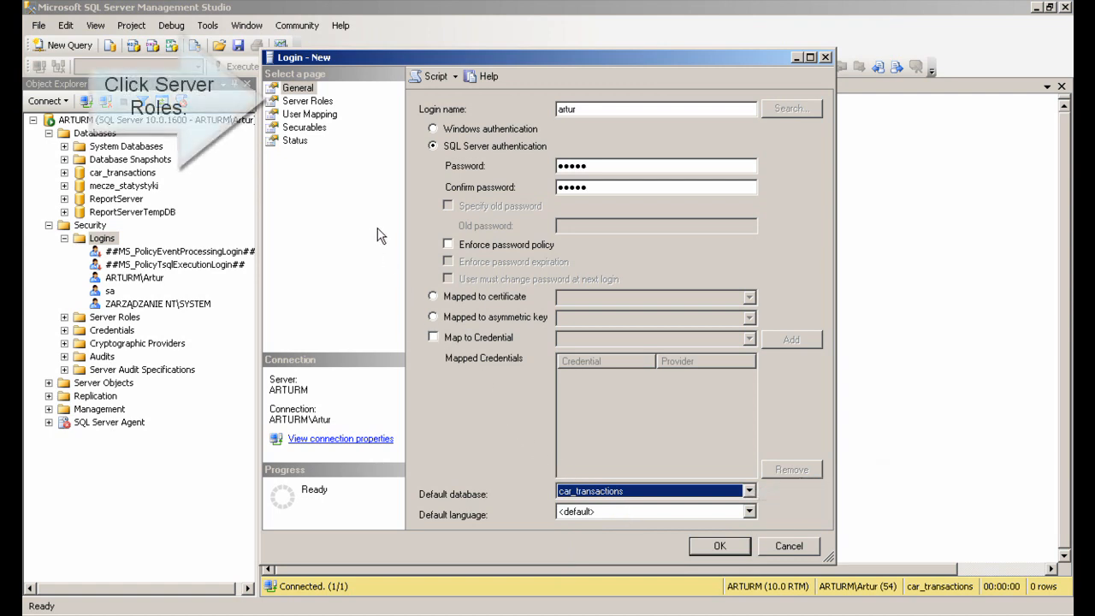
Grant the login the sysadmin server role and create it
left_click(297, 102)
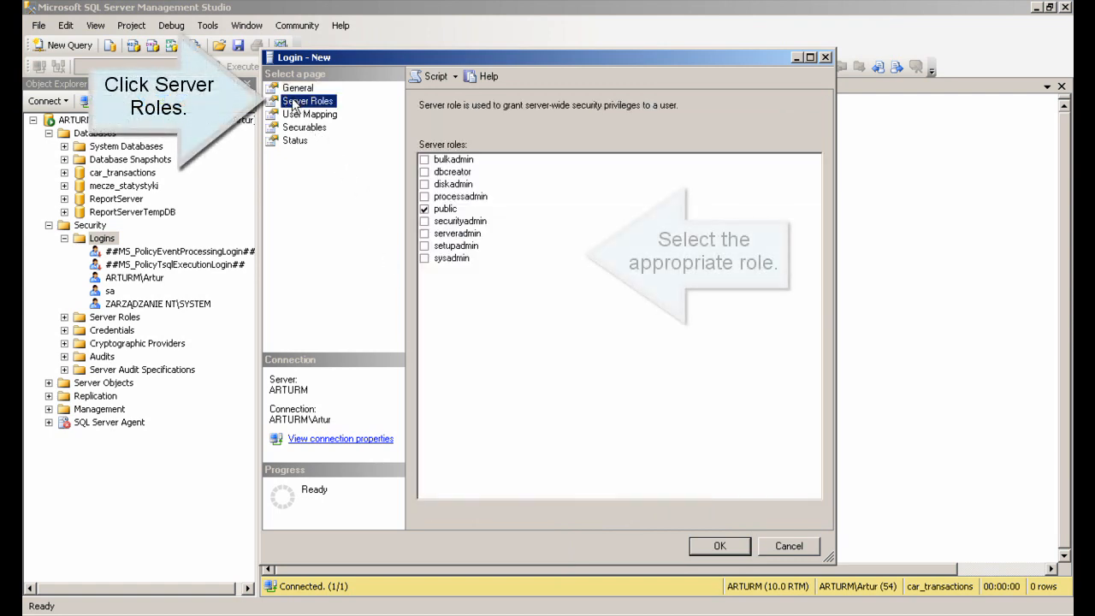
left_click(425, 259)
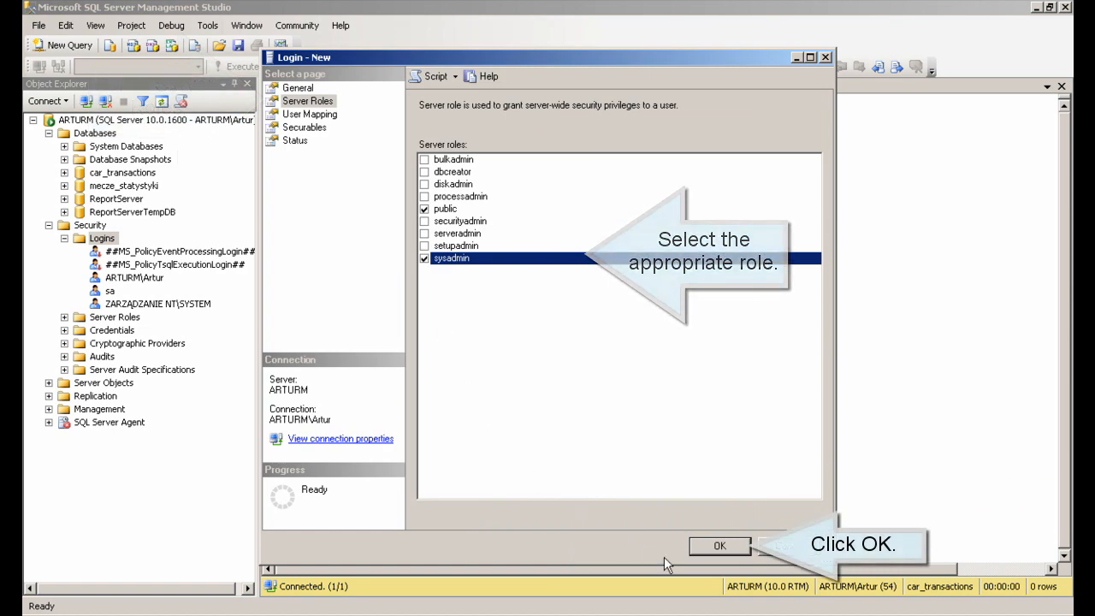
left_click(719, 546)
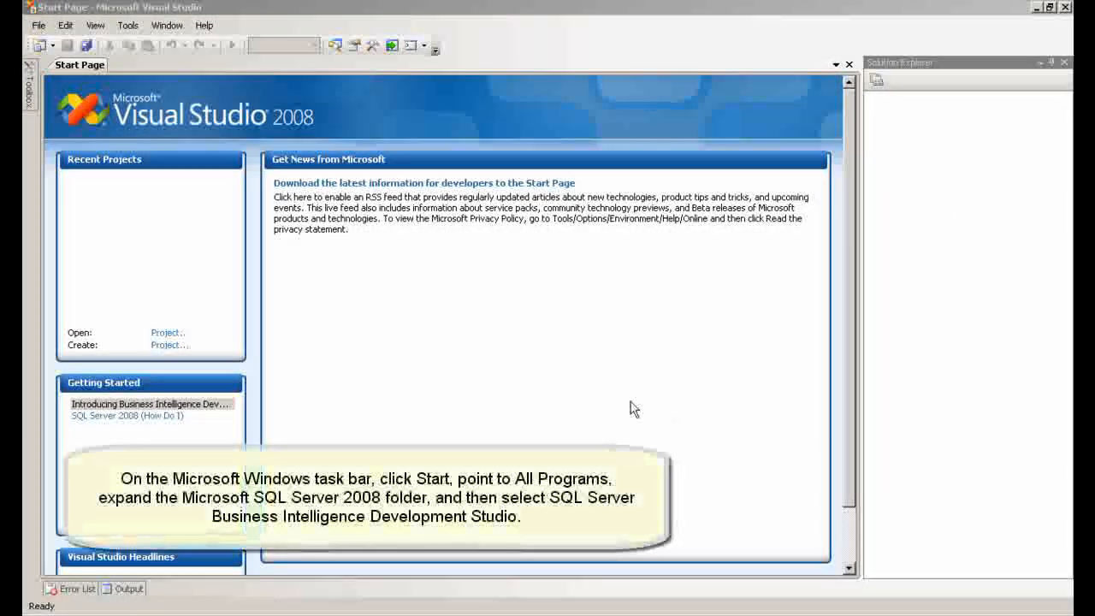
Create a new Analysis Services Project named Car_transactions_OLAP
left_click(38, 26)
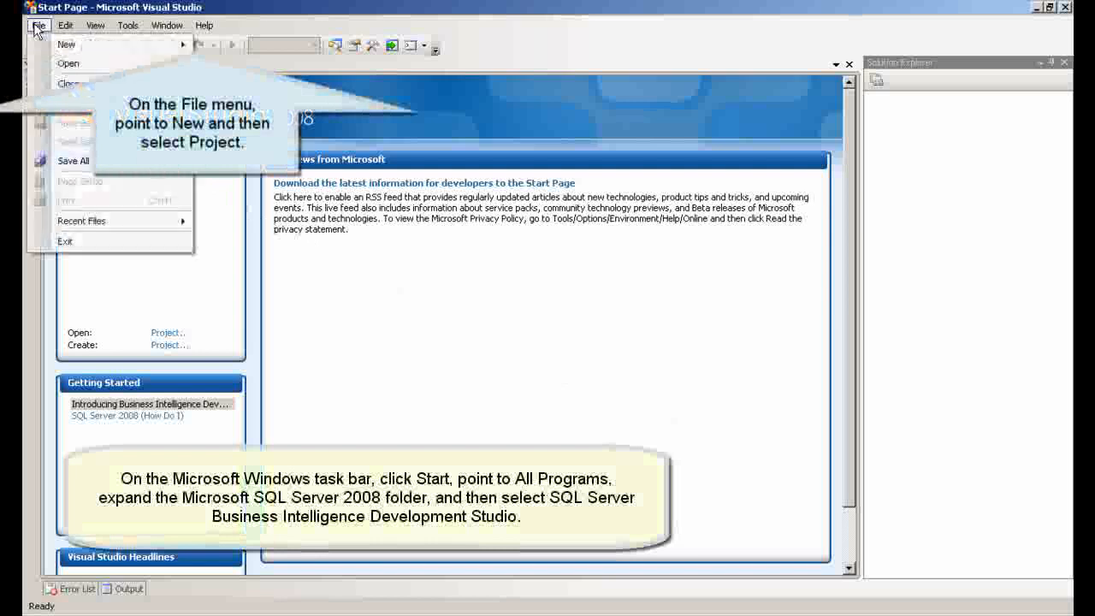
key("Down")
key("Right")
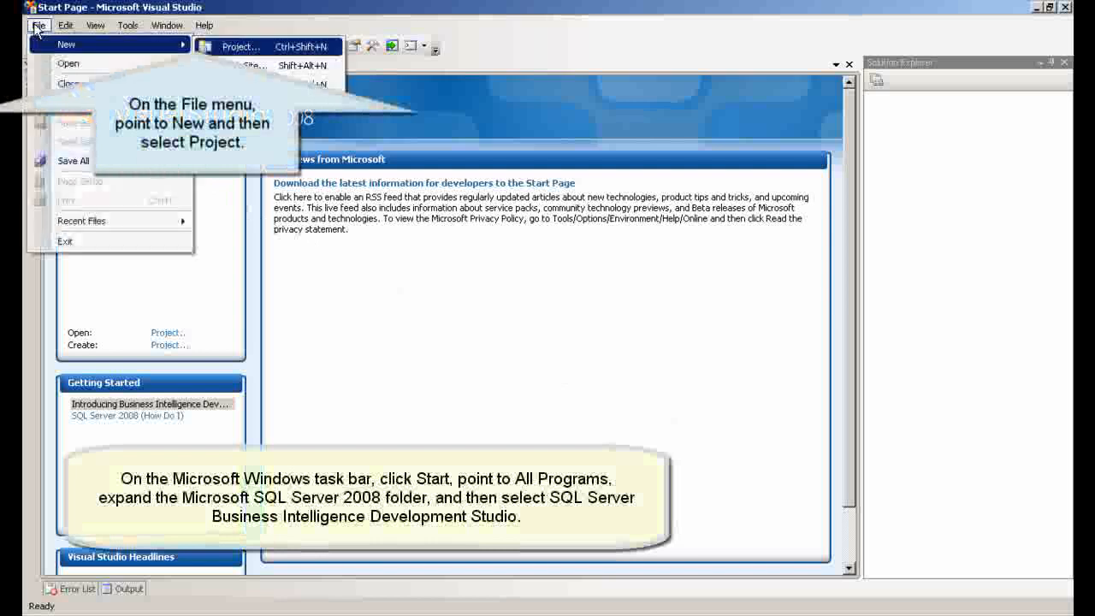
key("Return")
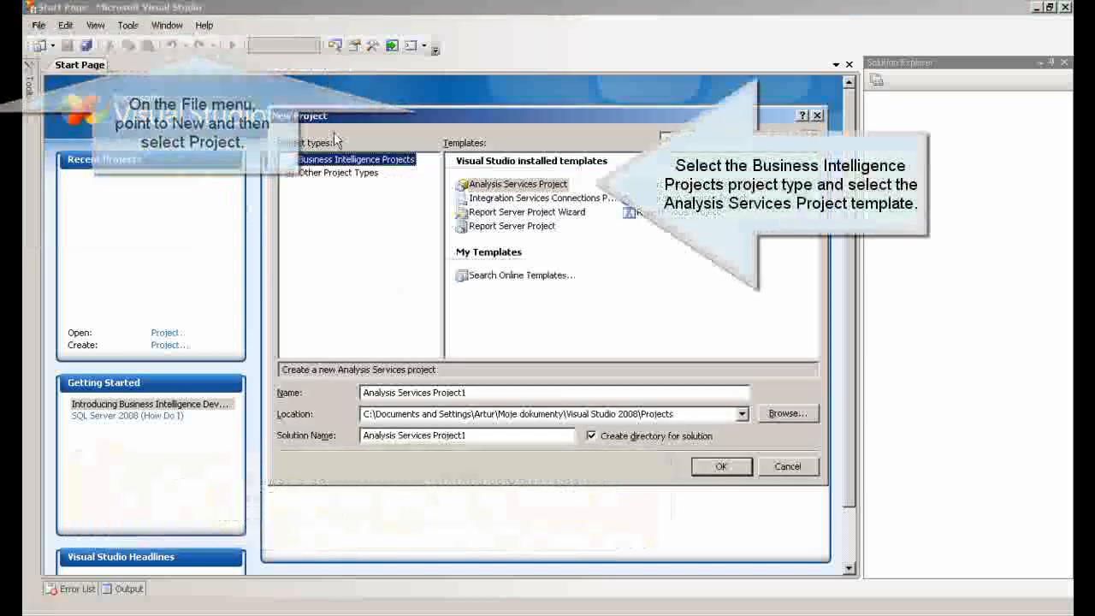
left_click(499, 187)
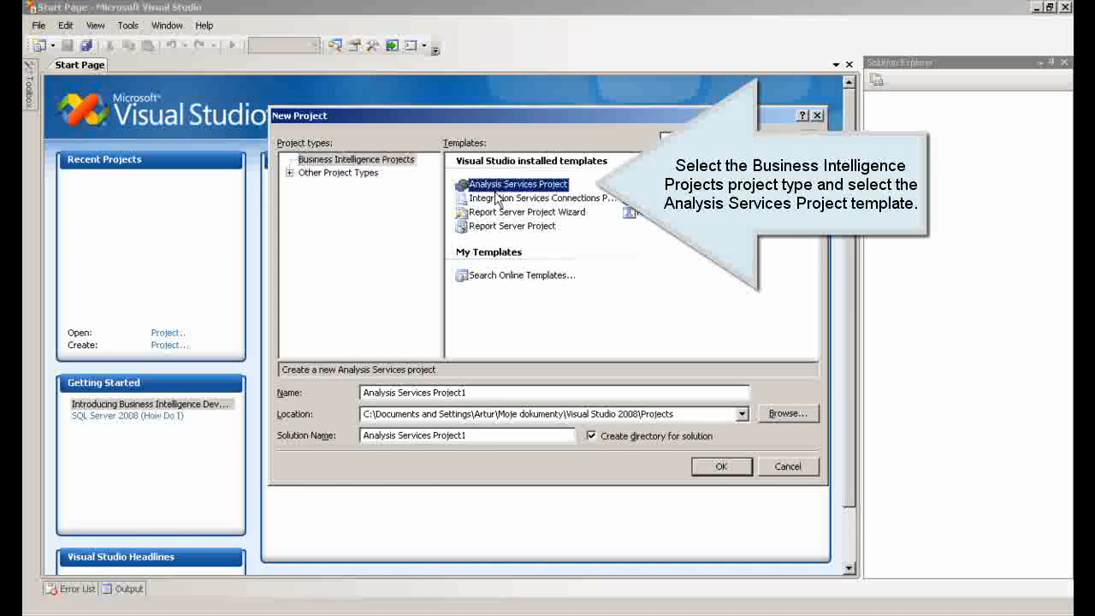
left_click_drag(484, 392, 367, 395)
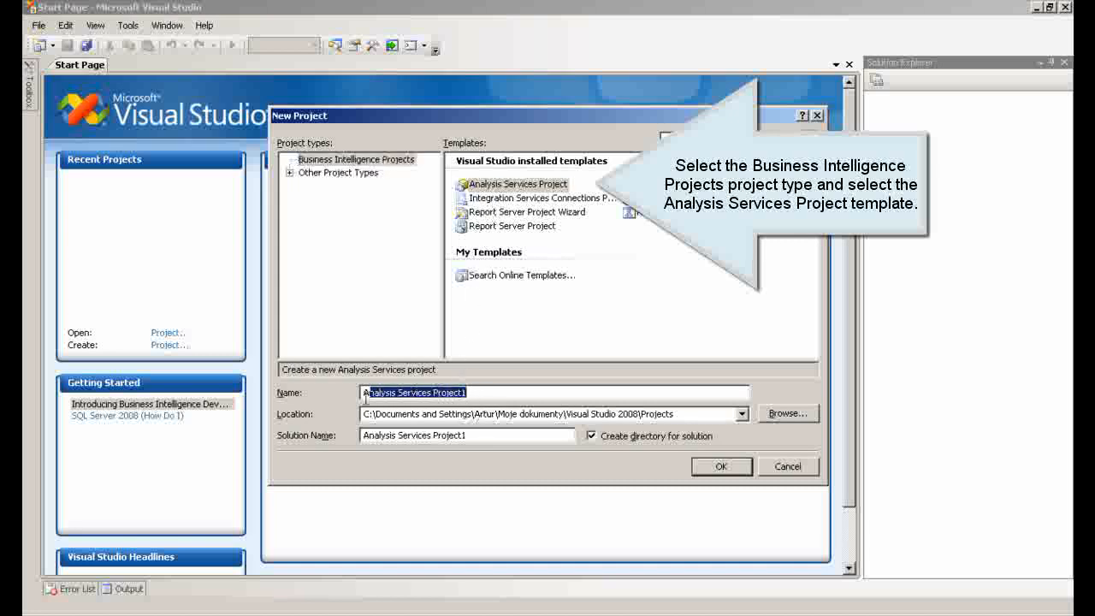
type("Car_trans")
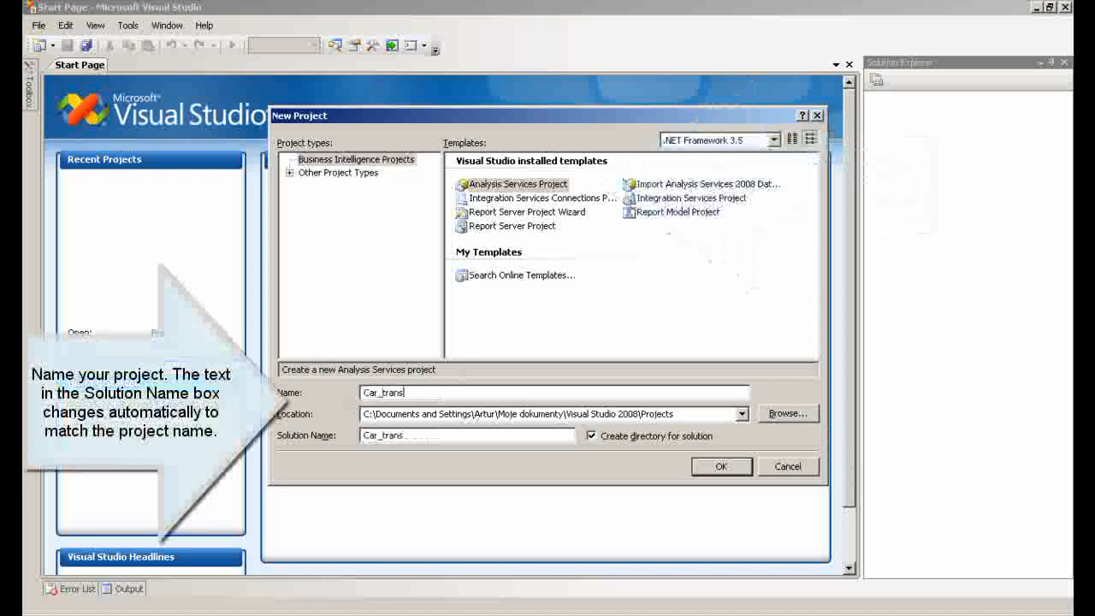
type("actions_OLAP")
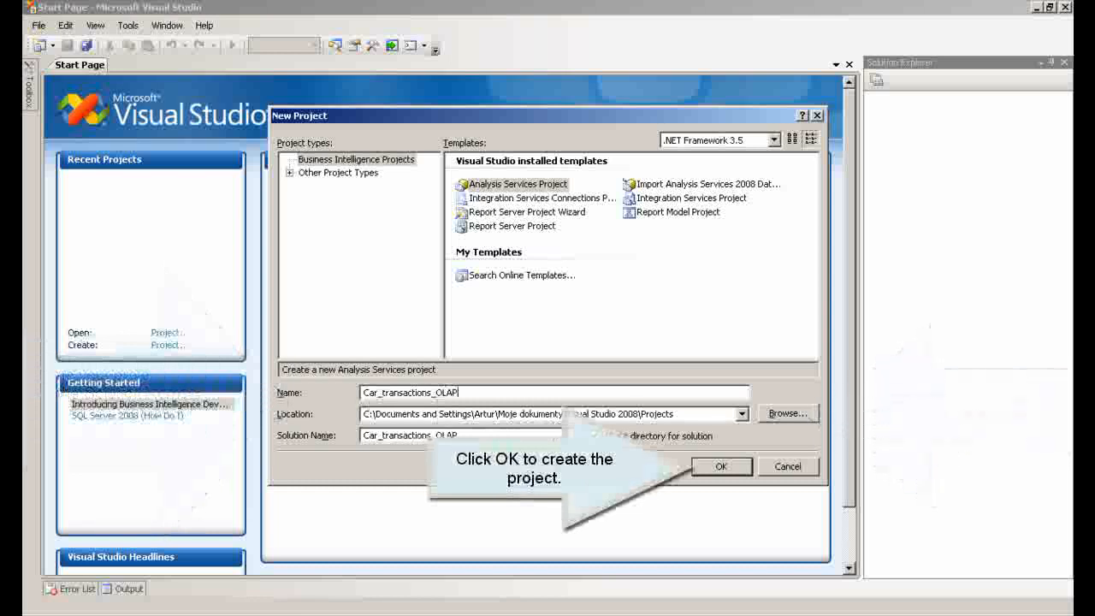
left_click(721, 467)
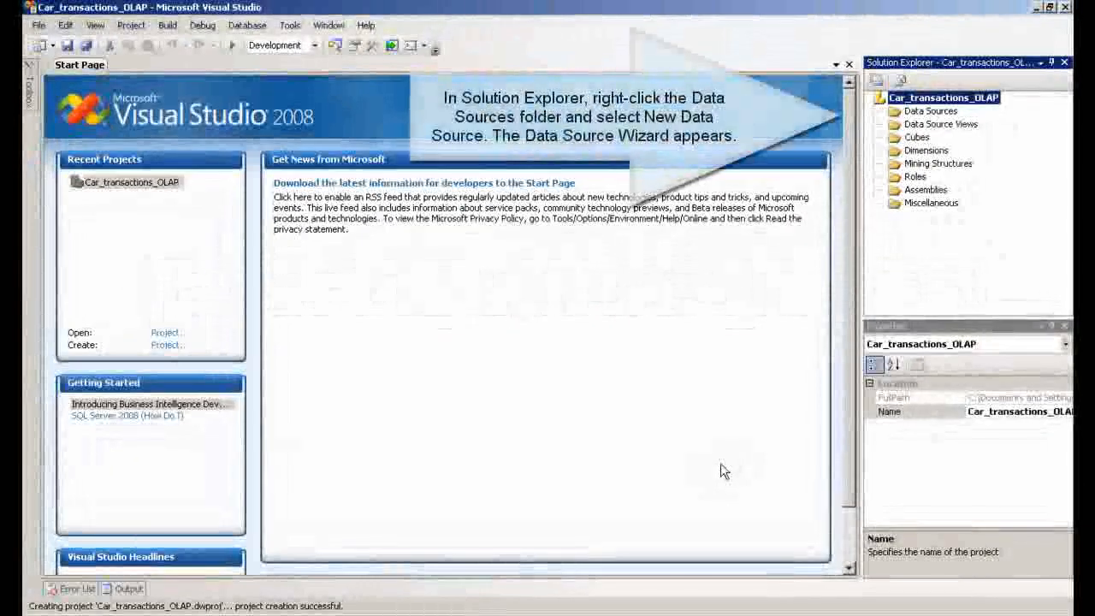
Start a new data source with a new connection and set its provider to Microsoft OLE DB Provider for SQL Server
right_click(914, 114)
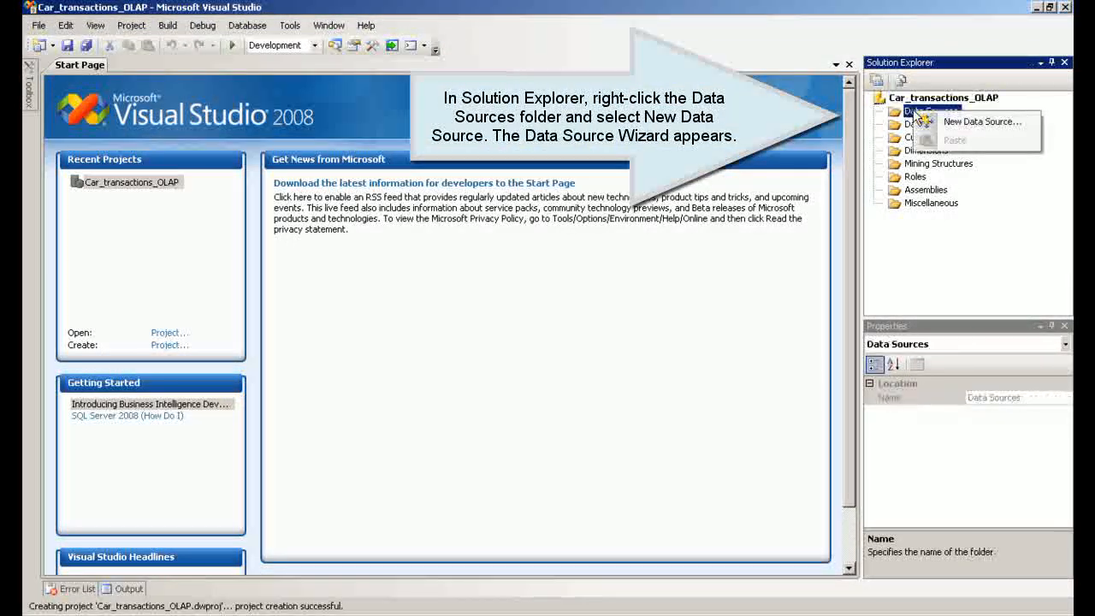
left_click(975, 122)
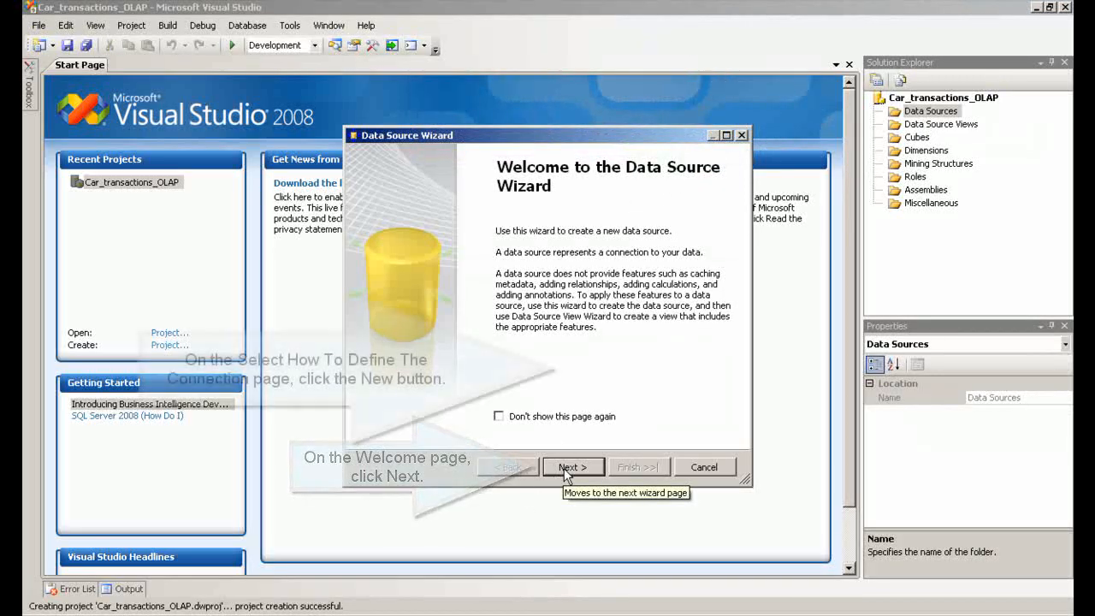
left_click(571, 467)
left_click(613, 366)
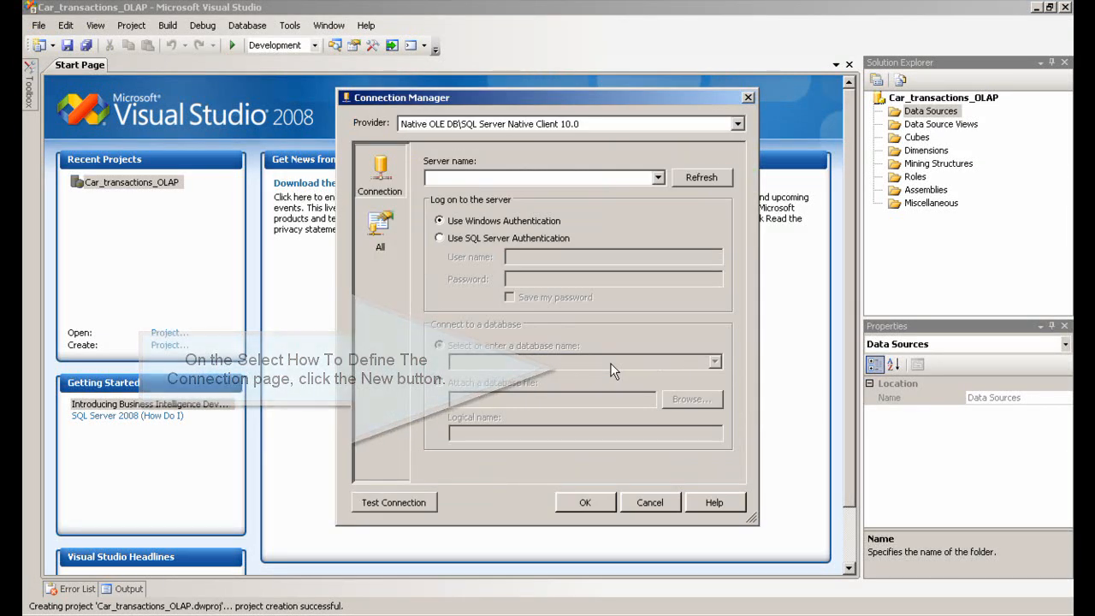
left_click(738, 124)
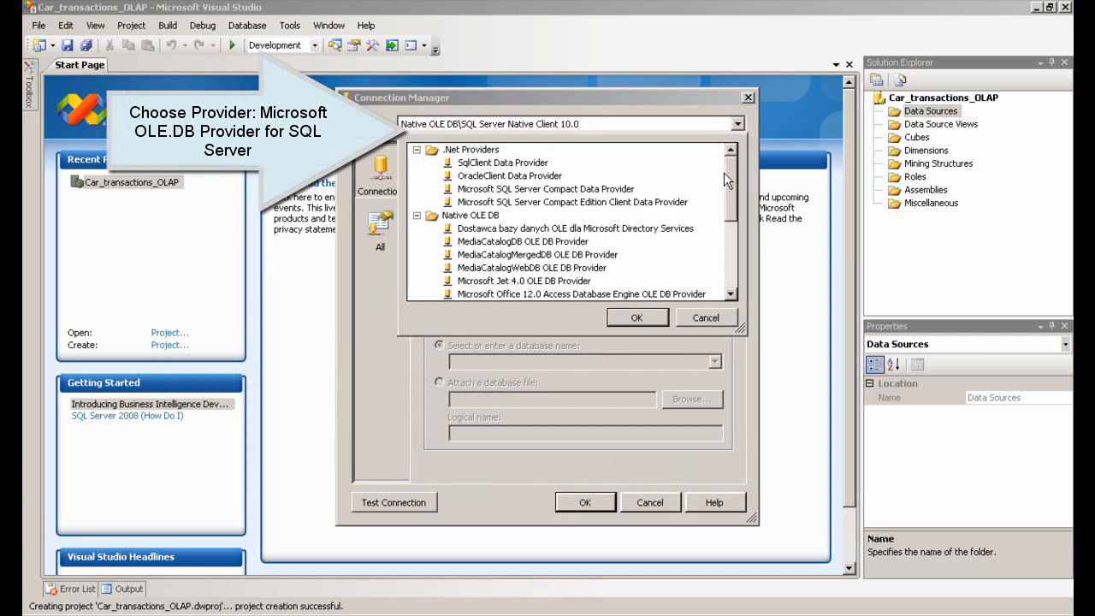
left_click_drag(732, 187, 741, 240)
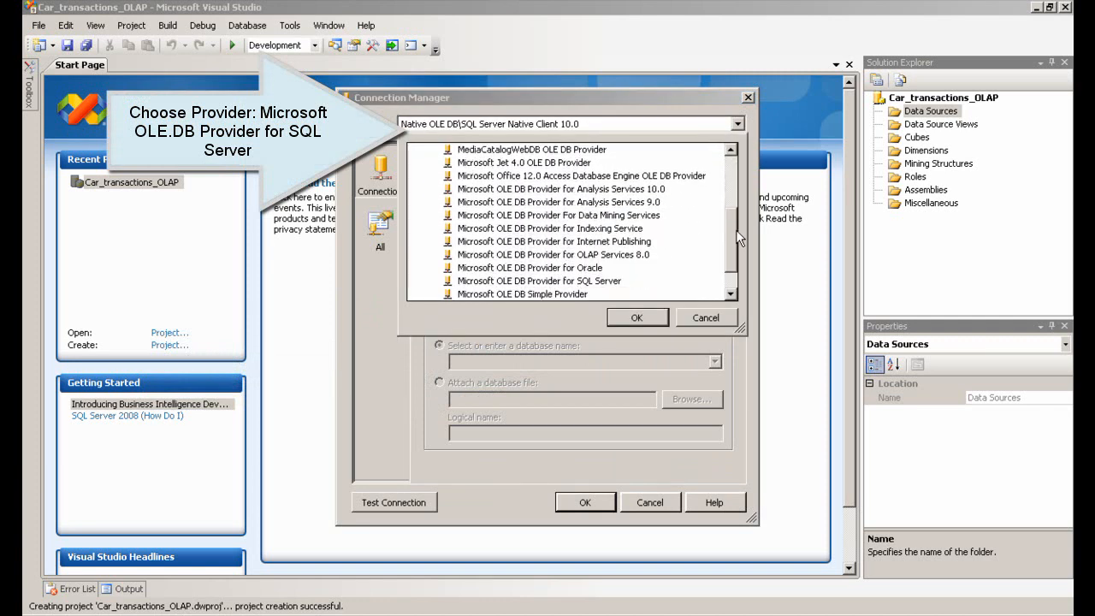
left_click(603, 282)
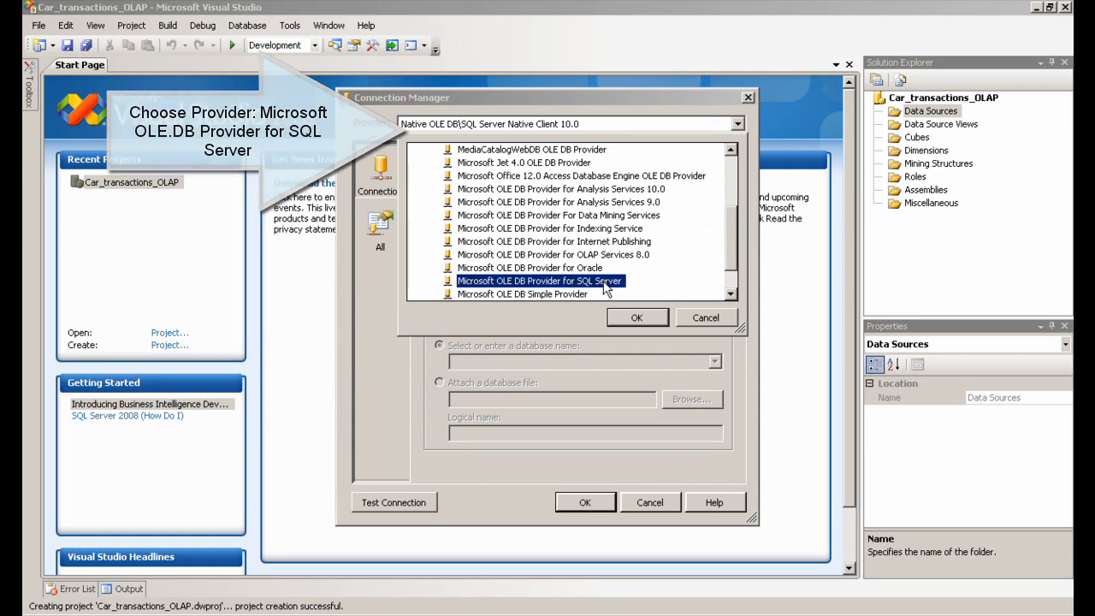
left_click(624, 318)
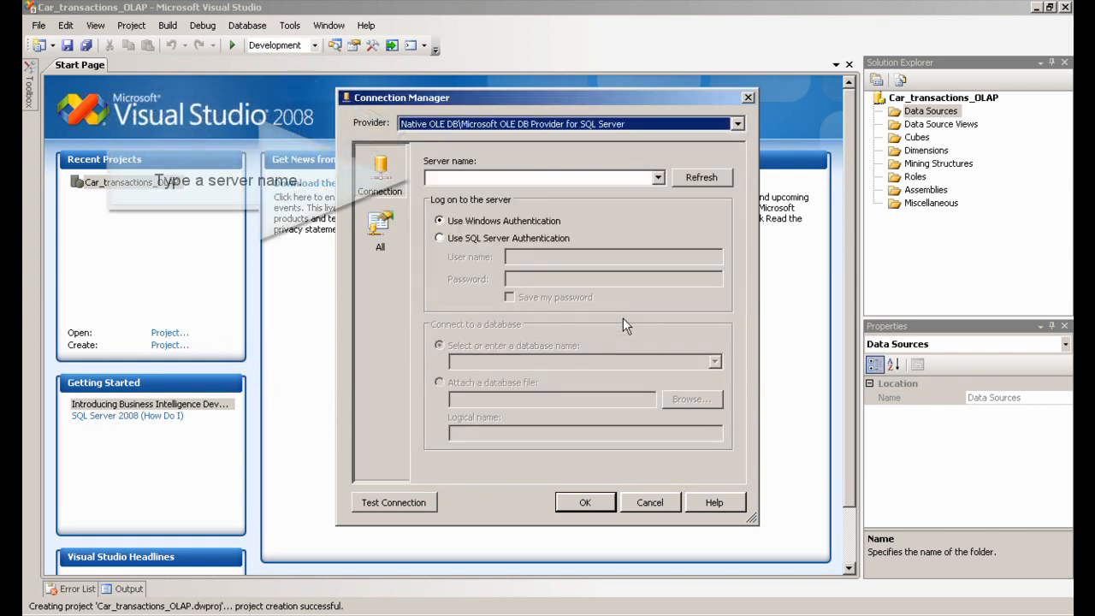
Set the server name to ".", switch to SQL Server Authentication, enter the login's user name and password, and save the password
left_click(448, 180)
type(".")
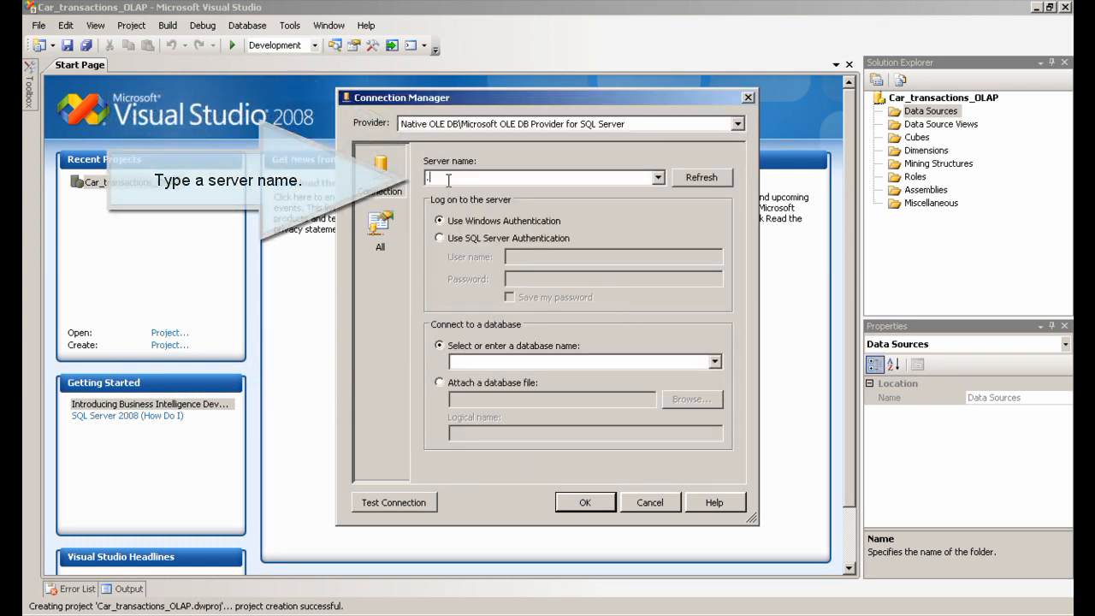
left_click(440, 238)
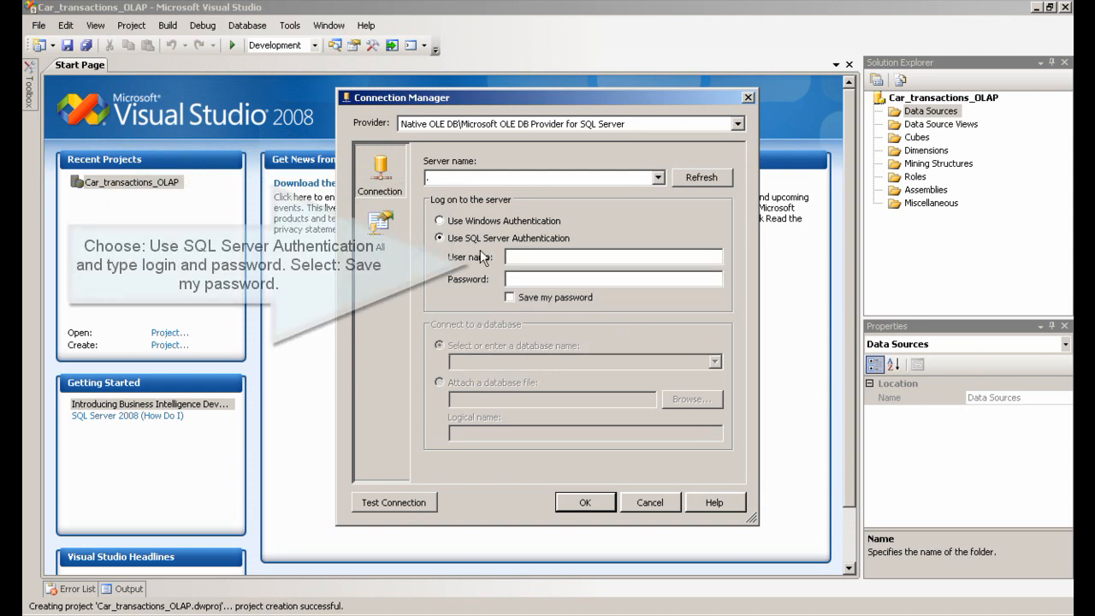
left_click(524, 258)
type("artur")
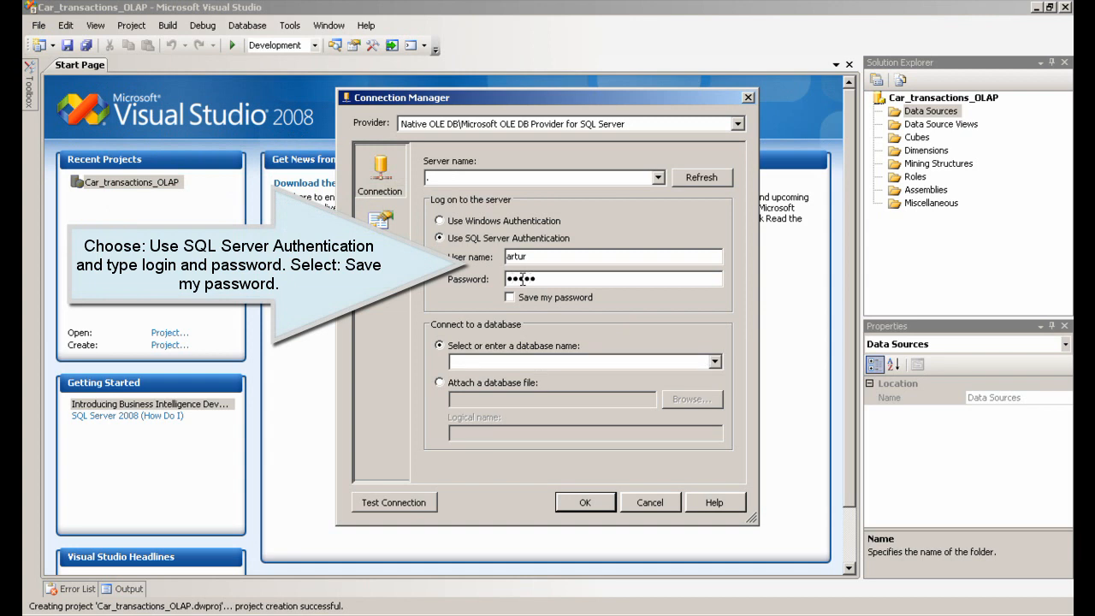
left_click(509, 297)
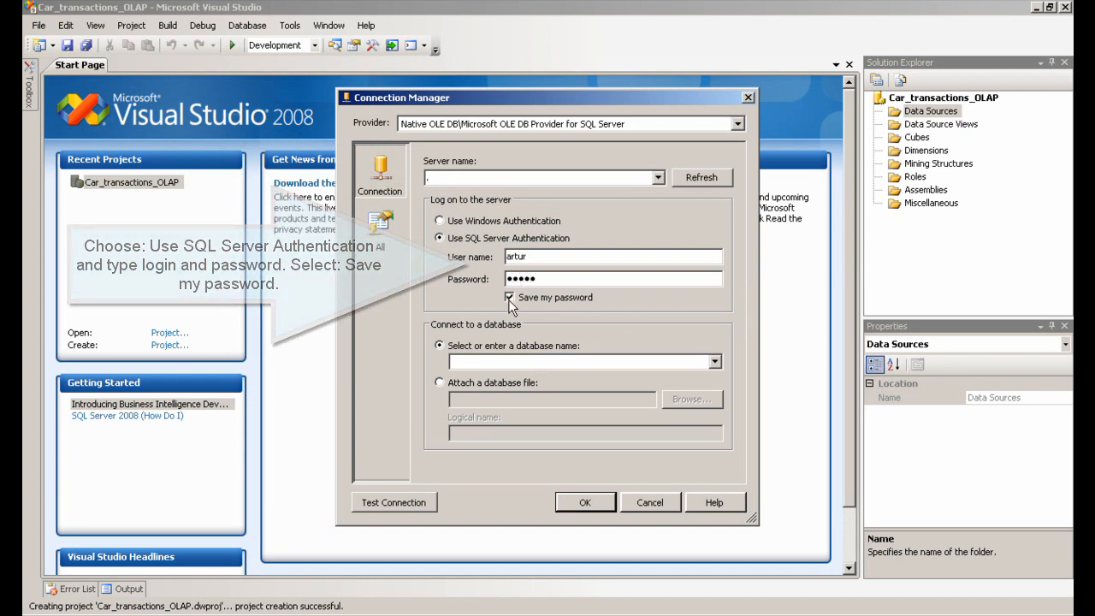
Select the car_transactions database, test the connection, and close the connection dialog
left_click(717, 362)
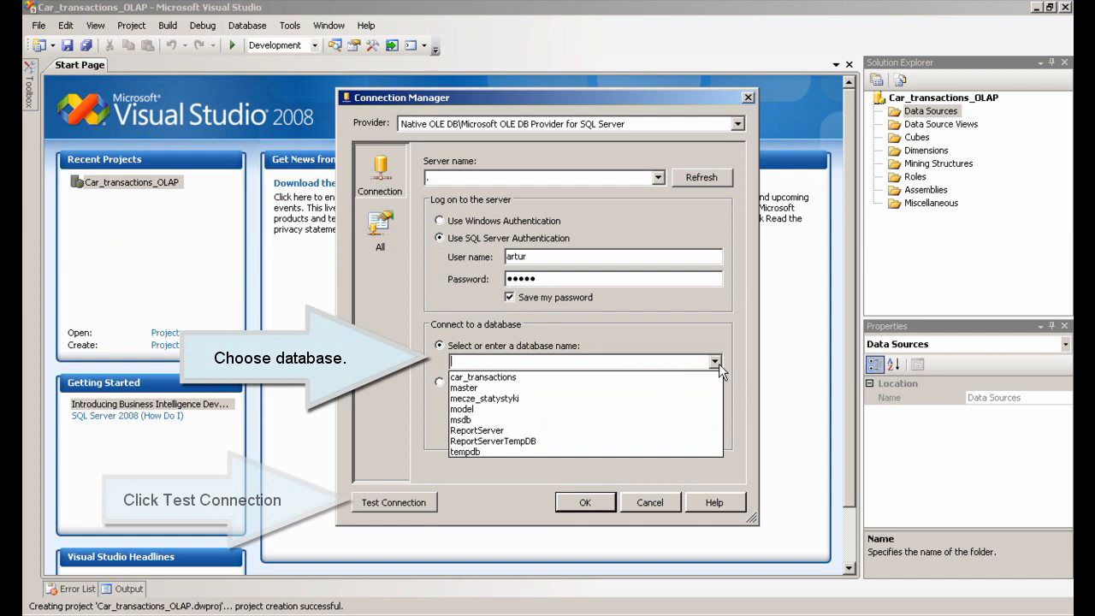
left_click(637, 376)
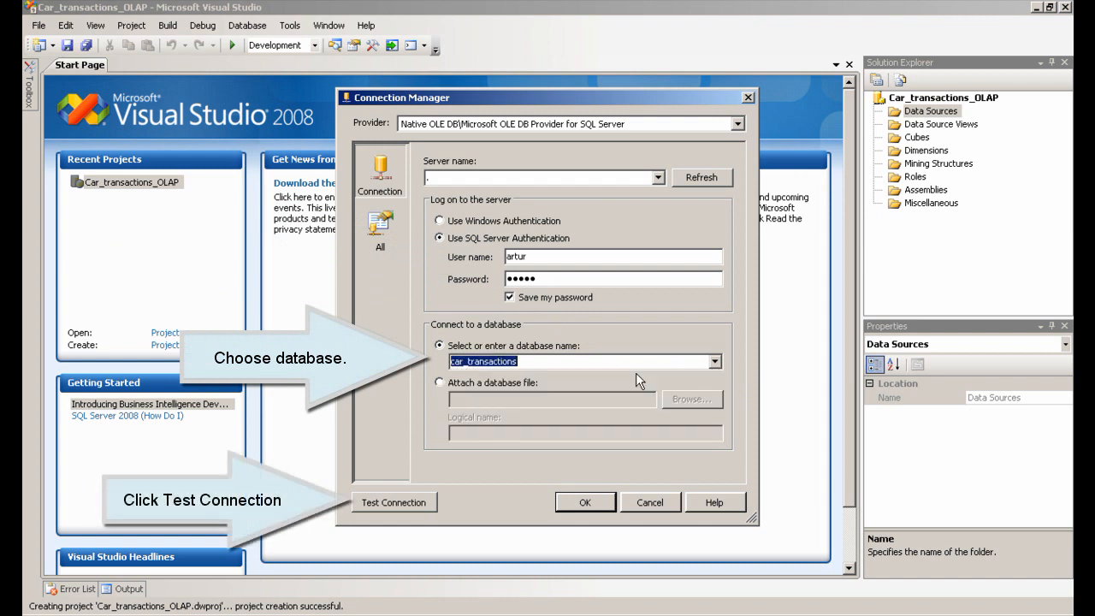
left_click(416, 502)
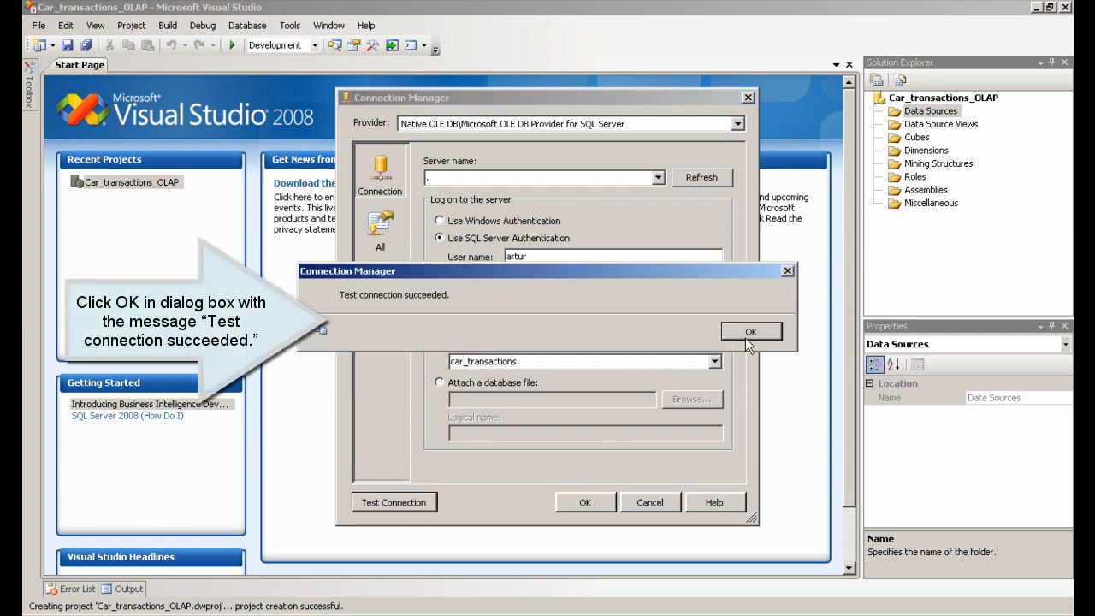
left_click(748, 338)
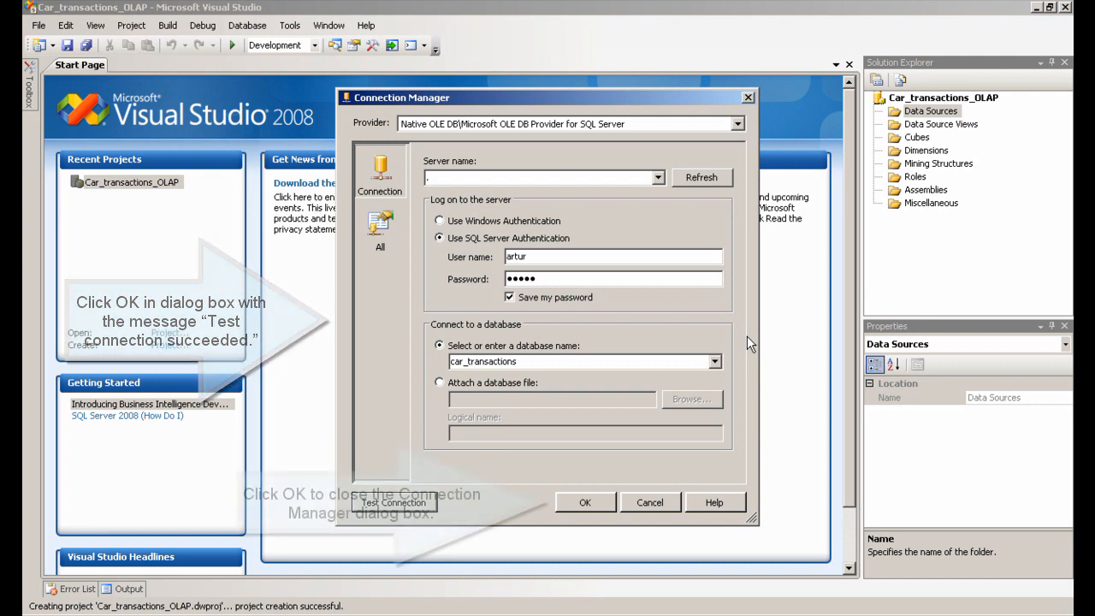
left_click(592, 504)
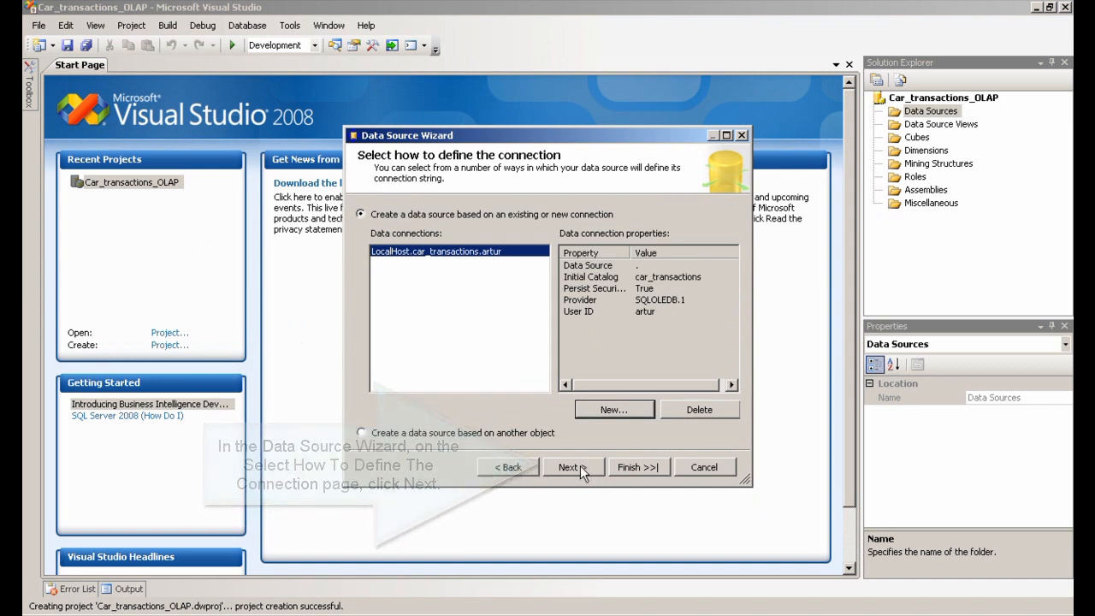
Set the data source's impersonation to use the service account and finish it with the name Car Transactions
left_click(572, 467)
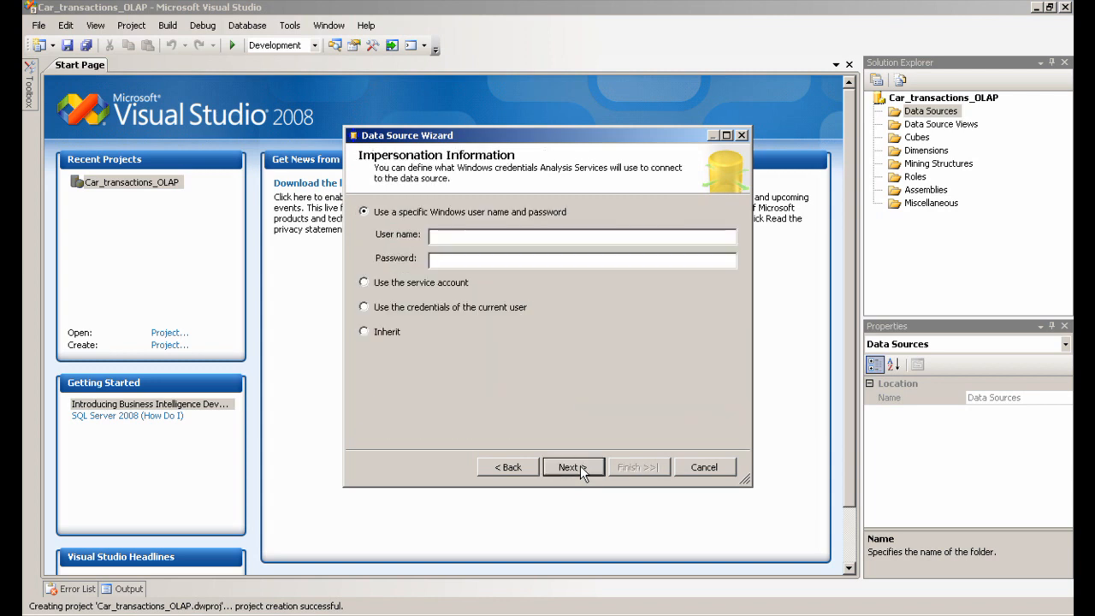
left_click(364, 283)
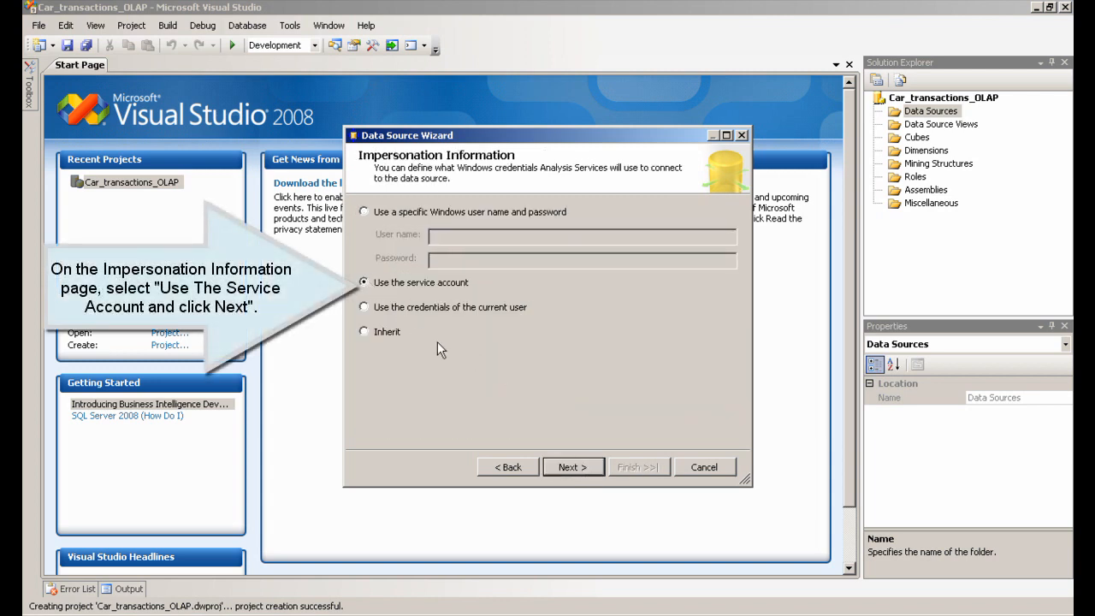
left_click(572, 467)
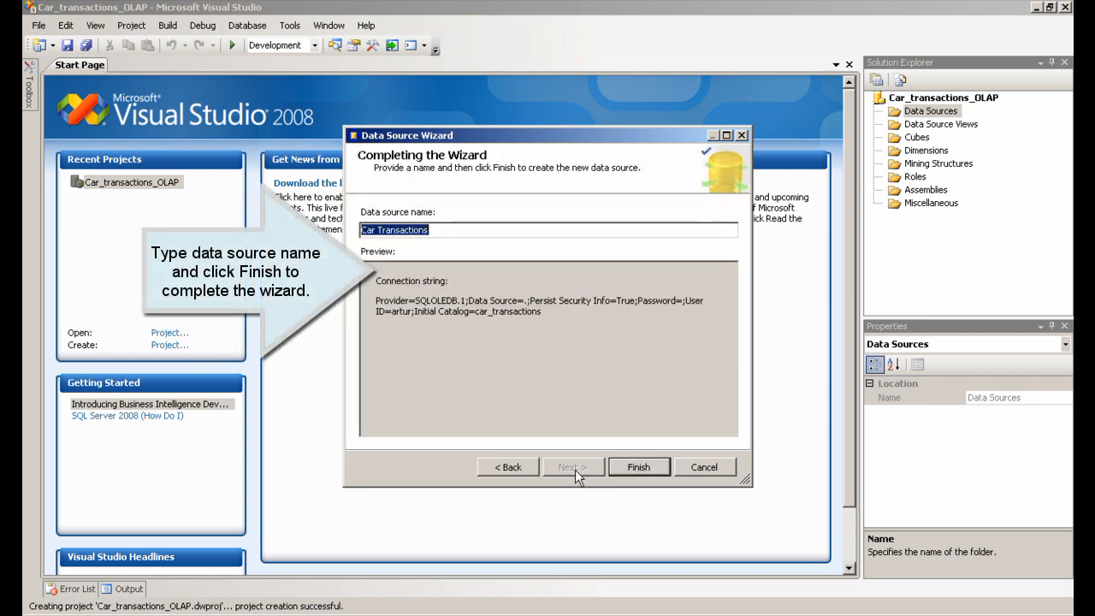
left_click(633, 467)
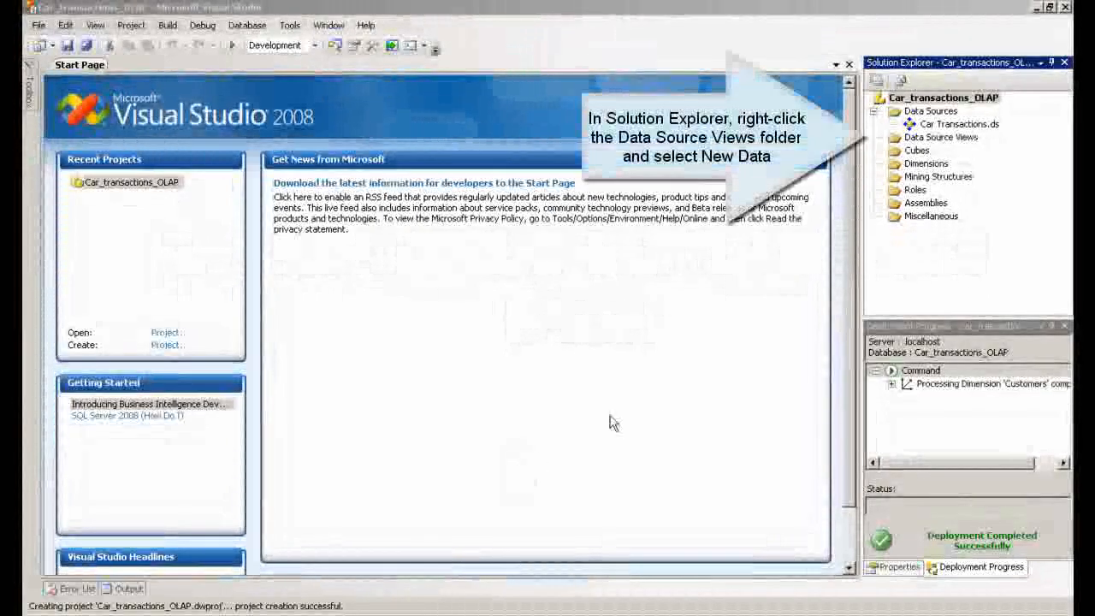
Start a new data source view from Car Transactions and include every table except sysdiagrams
right_click(929, 139)
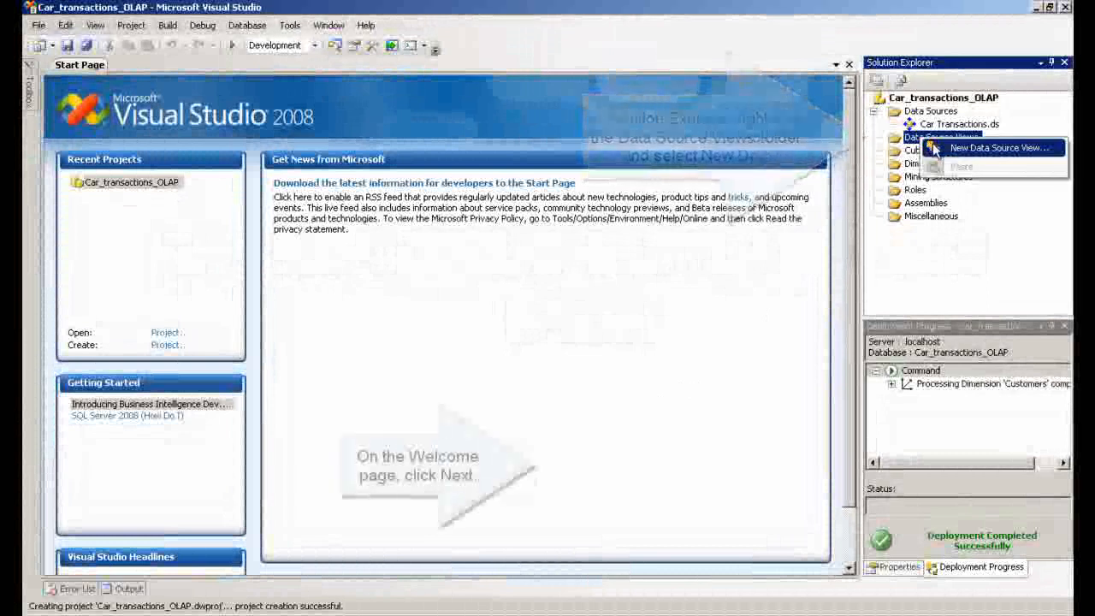
left_click(945, 147)
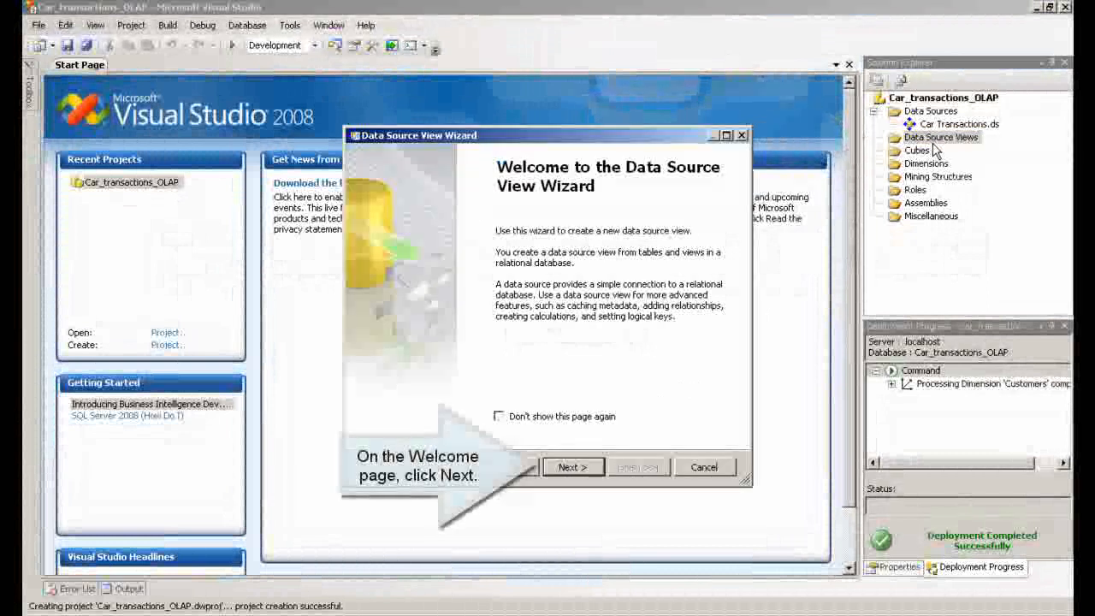
left_click(570, 467)
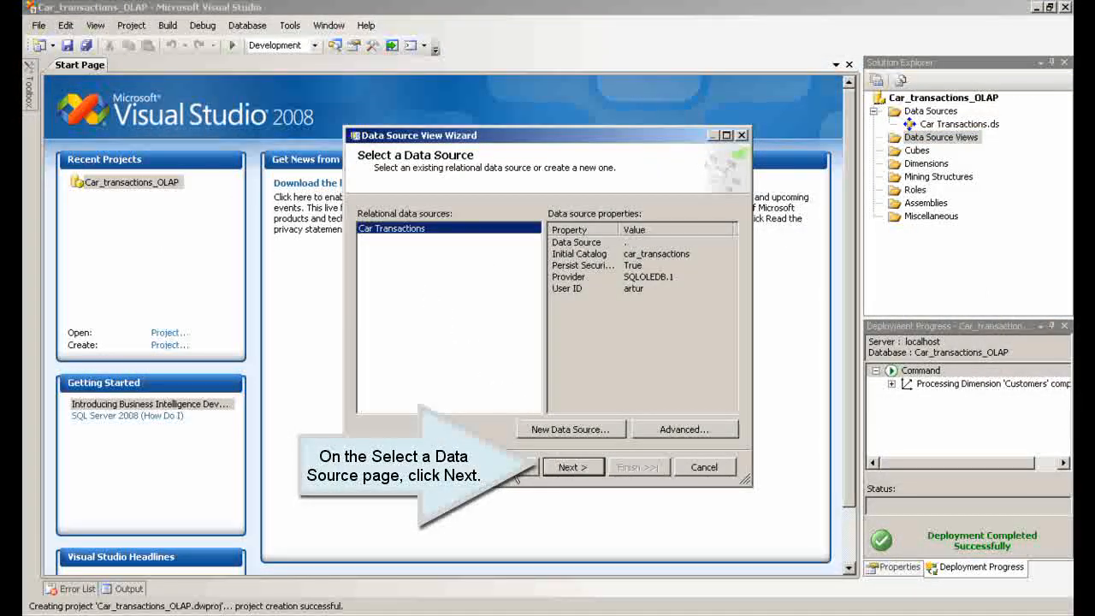
left_click(564, 469)
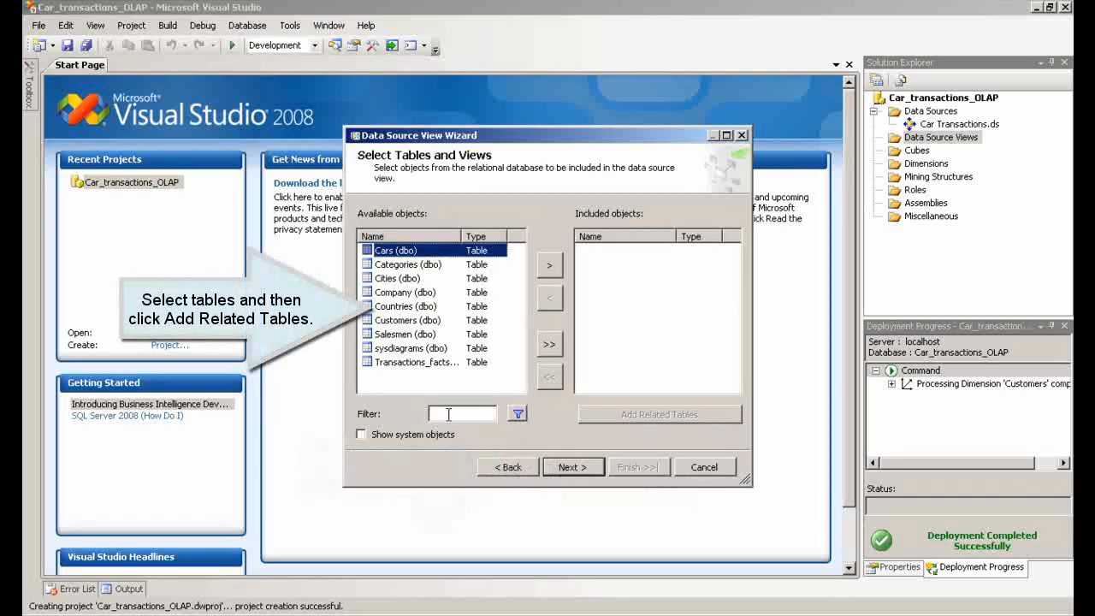
left_click(399, 363, "shift")
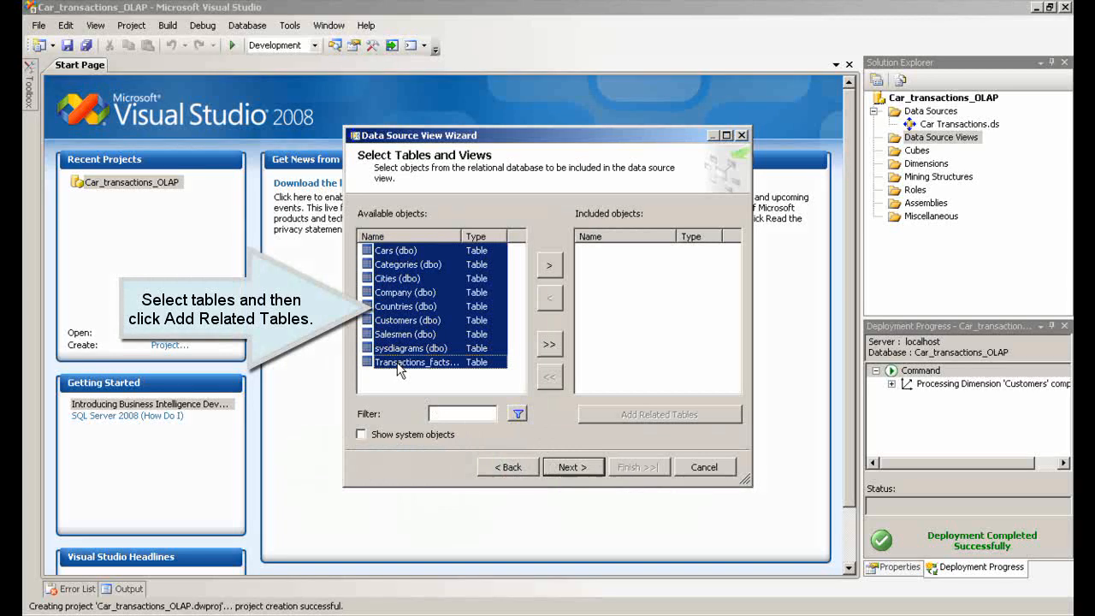
left_click(387, 350, "ctrl")
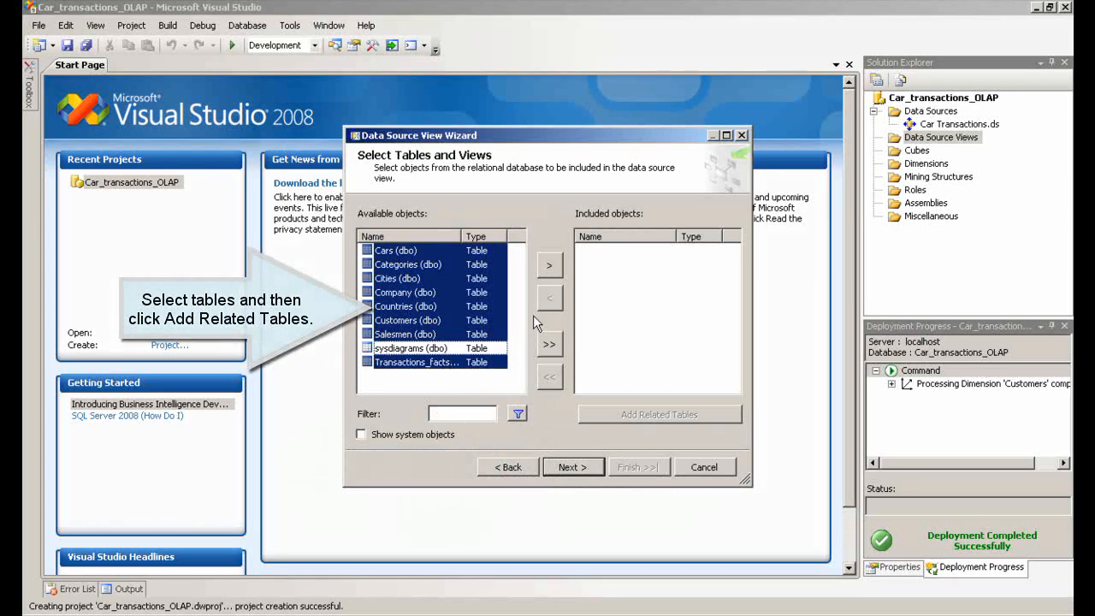
left_click(549, 267)
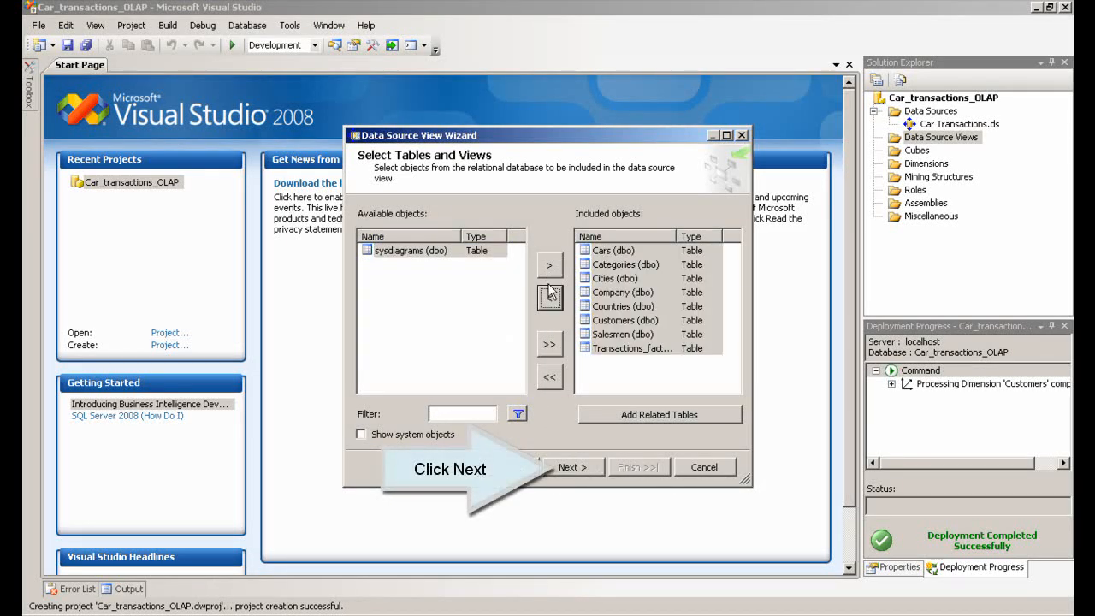
Finish the data source view wizard, keeping the default name Car Transactions
left_click(571, 468)
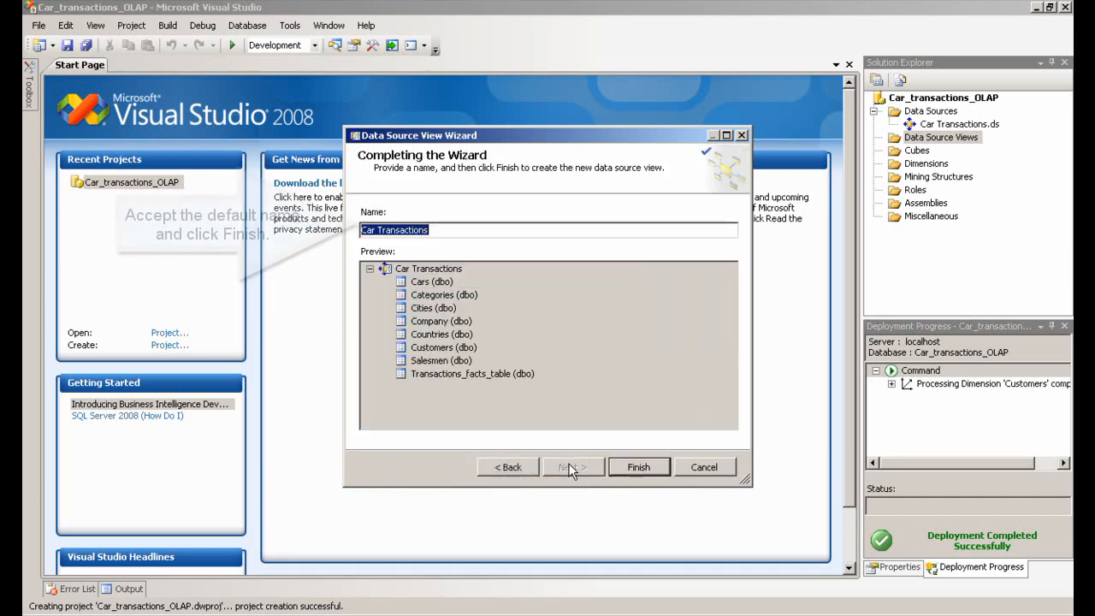
left_click(637, 467)
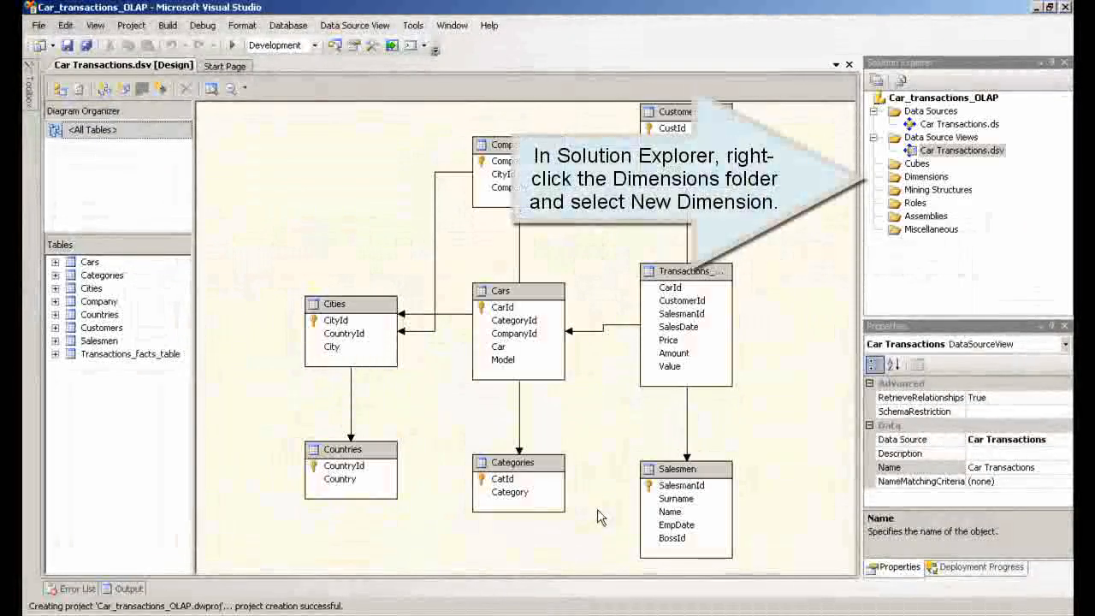
Start a new dimension from an existing table in Car Transactions, with Customers as main table and Surname as name column
right_click(907, 178)
left_click(946, 189)
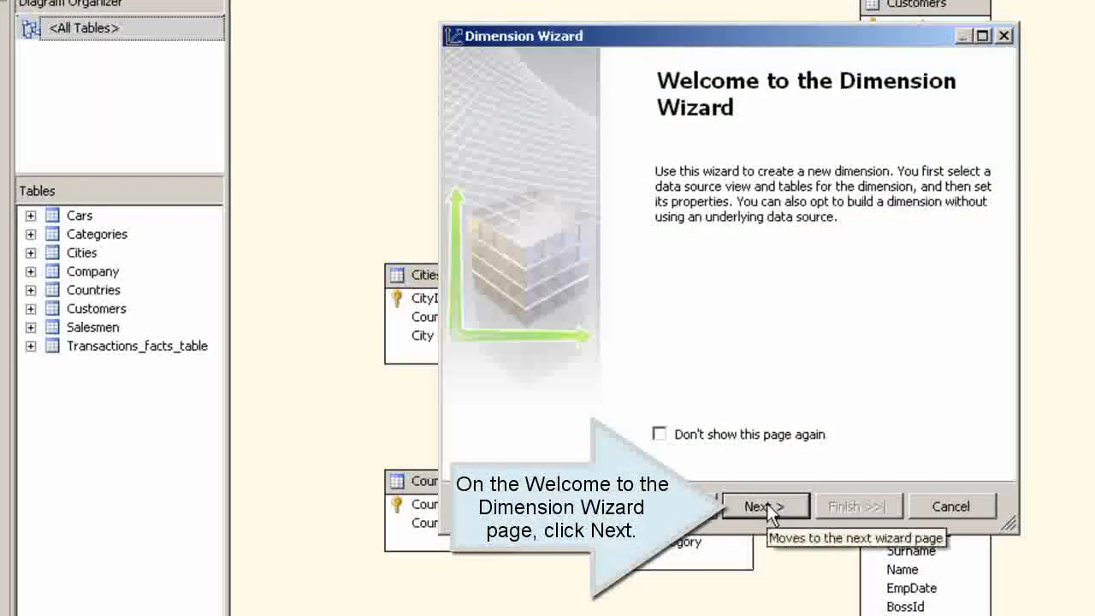
left_click(616, 476)
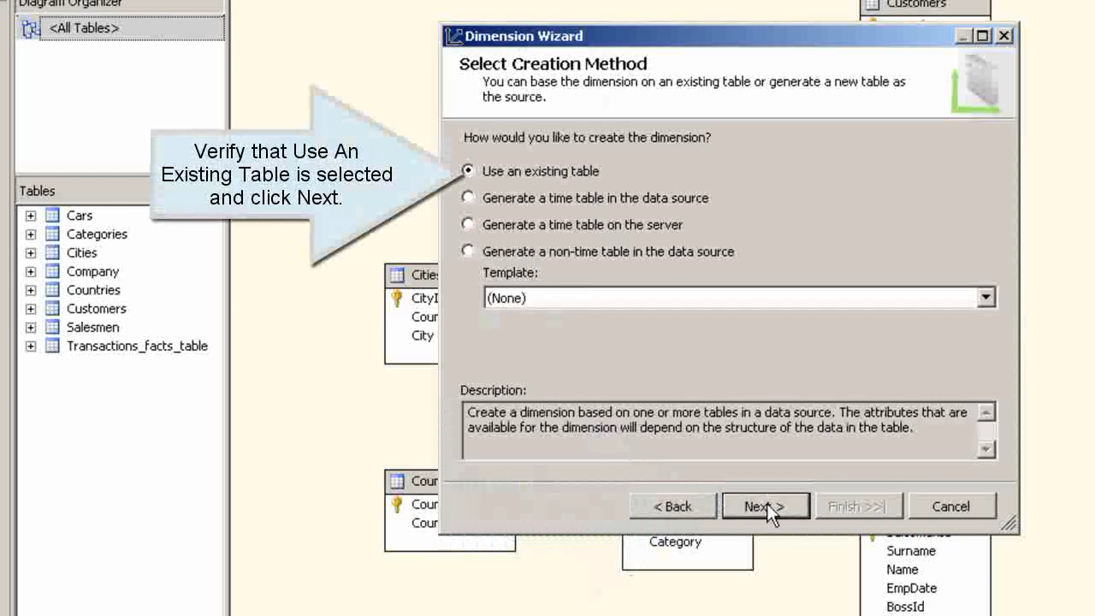
left_click(767, 505)
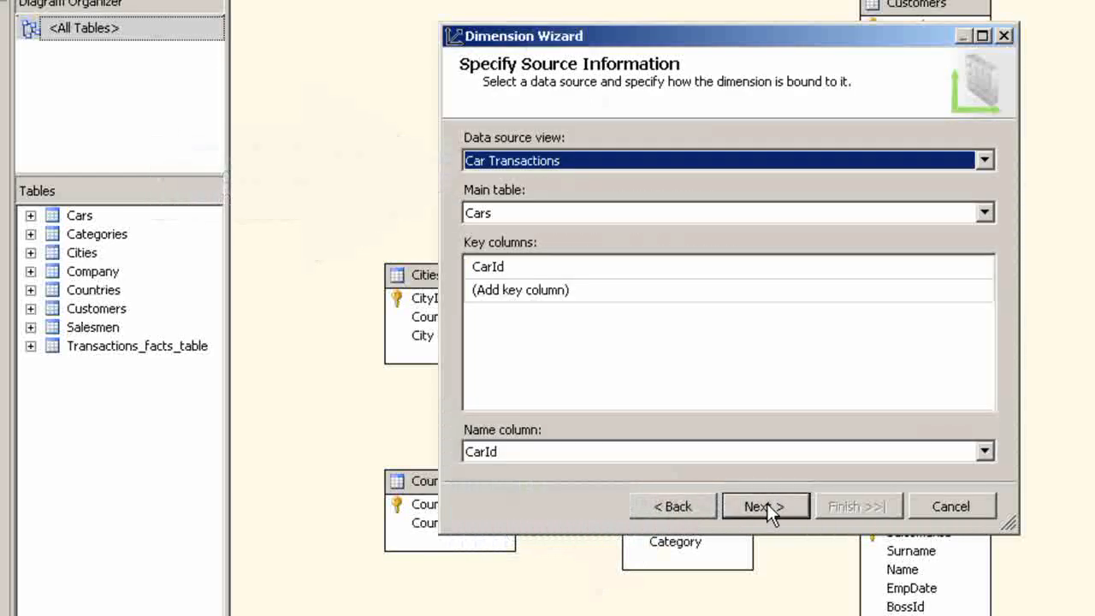
left_click(993, 210)
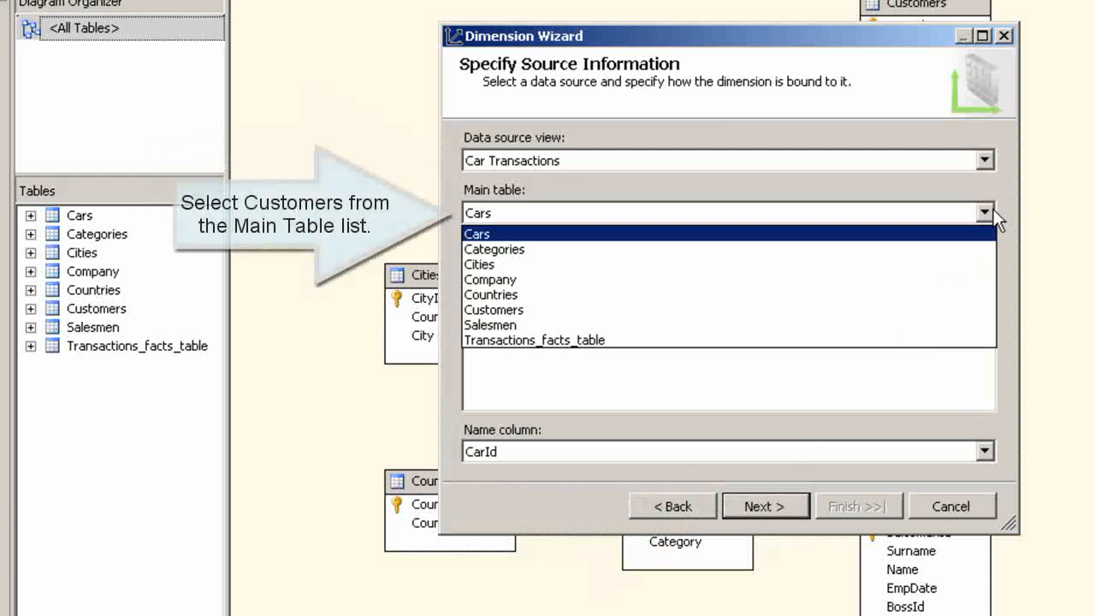
left_click(901, 309)
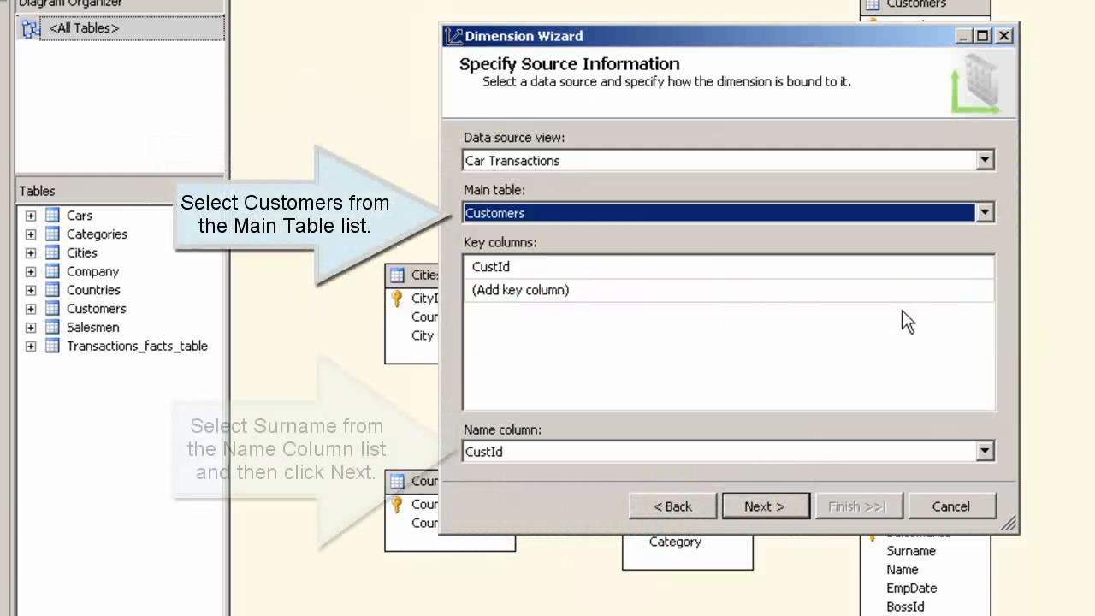
left_click(752, 450)
left_click(676, 516)
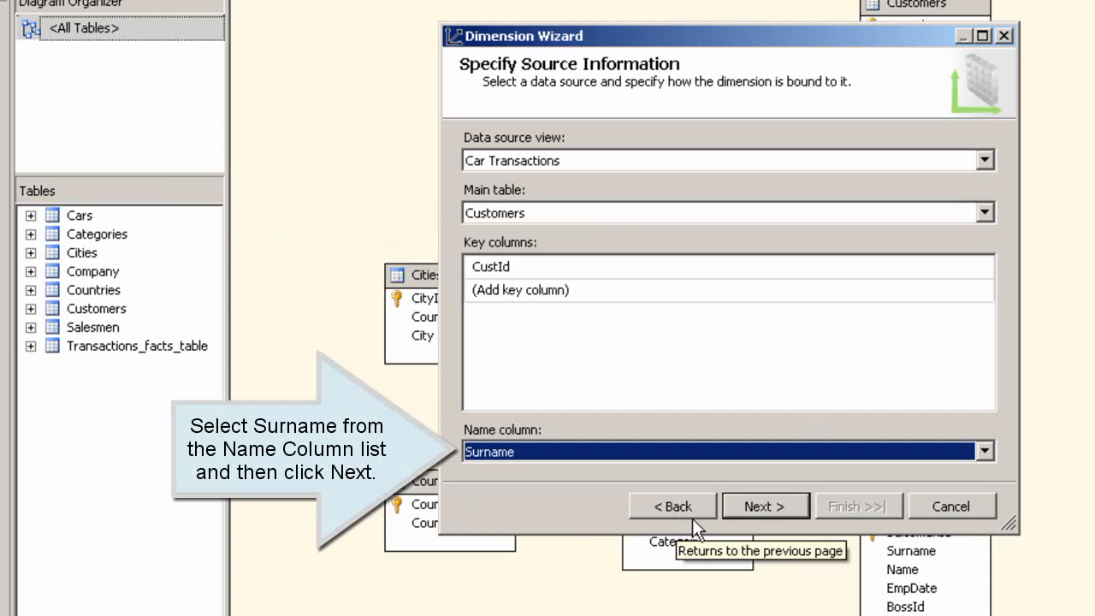
left_click(749, 505)
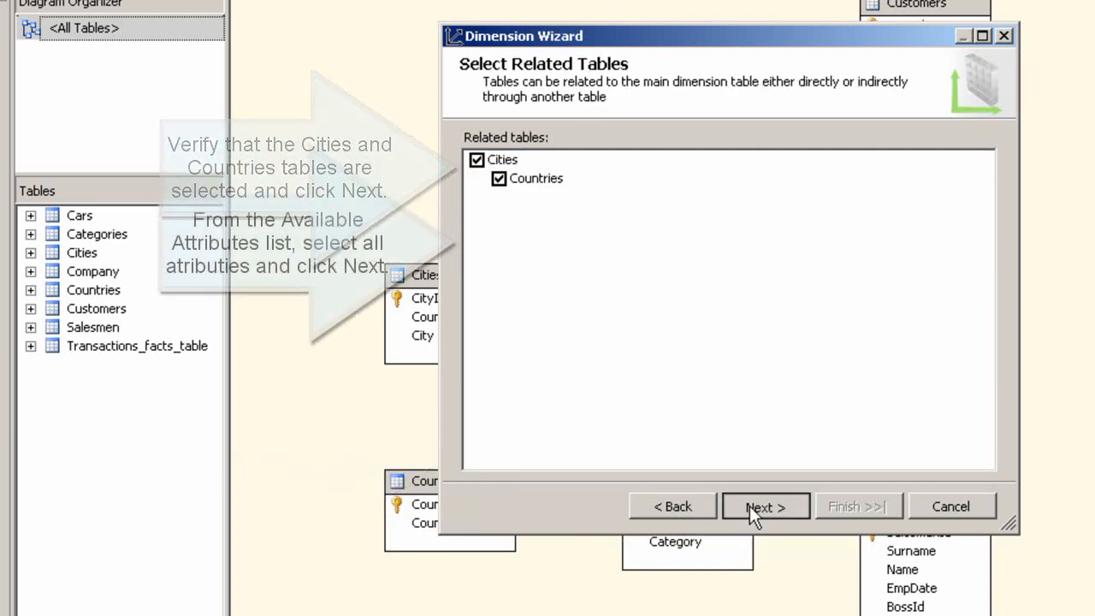
Keep the related Cities and Countries tables, include all dimension attributes, and finish the Customers dimension wizard
left_click(749, 506)
left_click(475, 207)
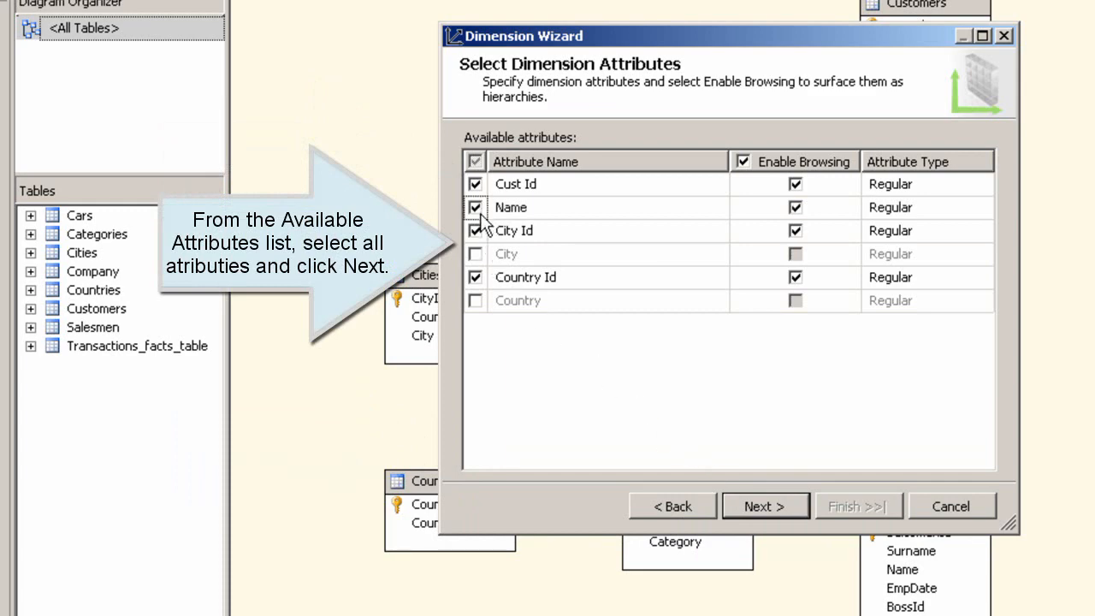
left_click(476, 254)
left_click(476, 300)
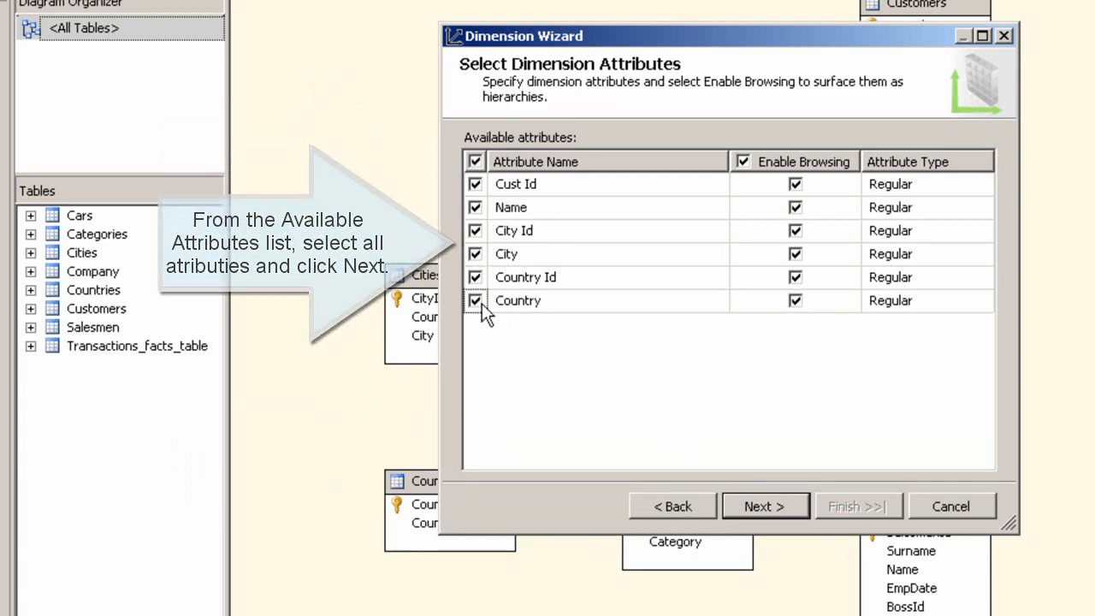
left_click(759, 508)
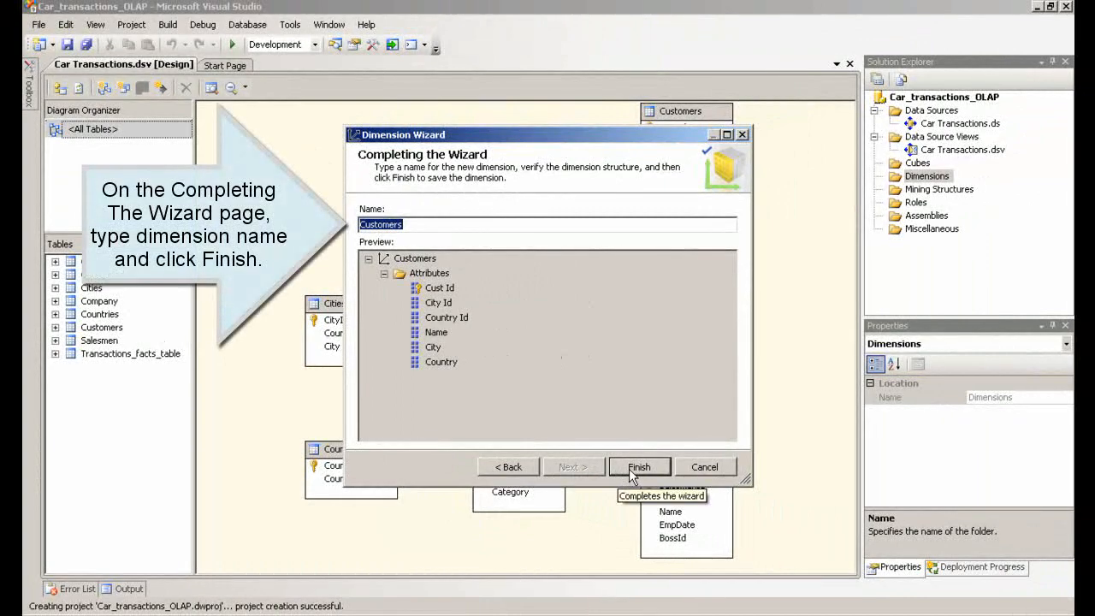
left_click(637, 467)
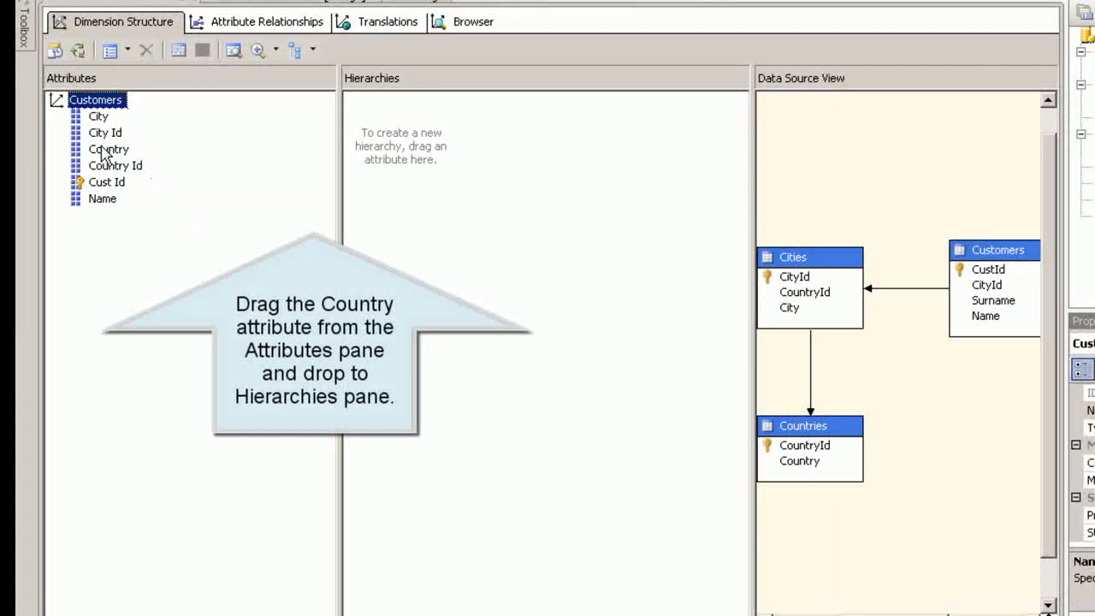
Build a hierarchy in the Customers dimension with levels Country, City and Cust Id
left_click_drag(107, 150, 368, 146)
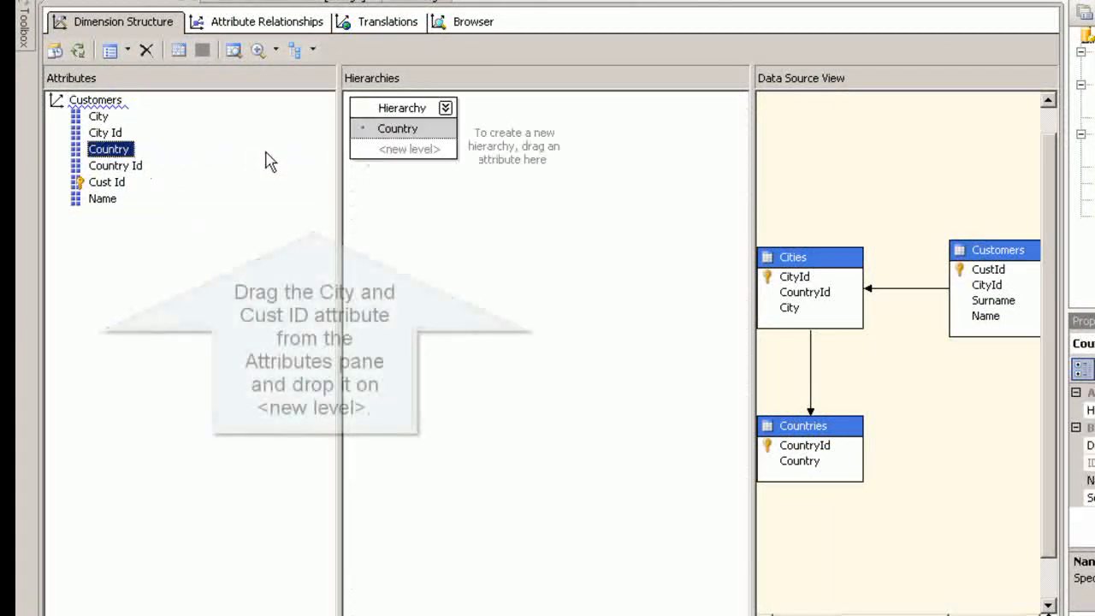
left_click_drag(93, 117, 403, 163)
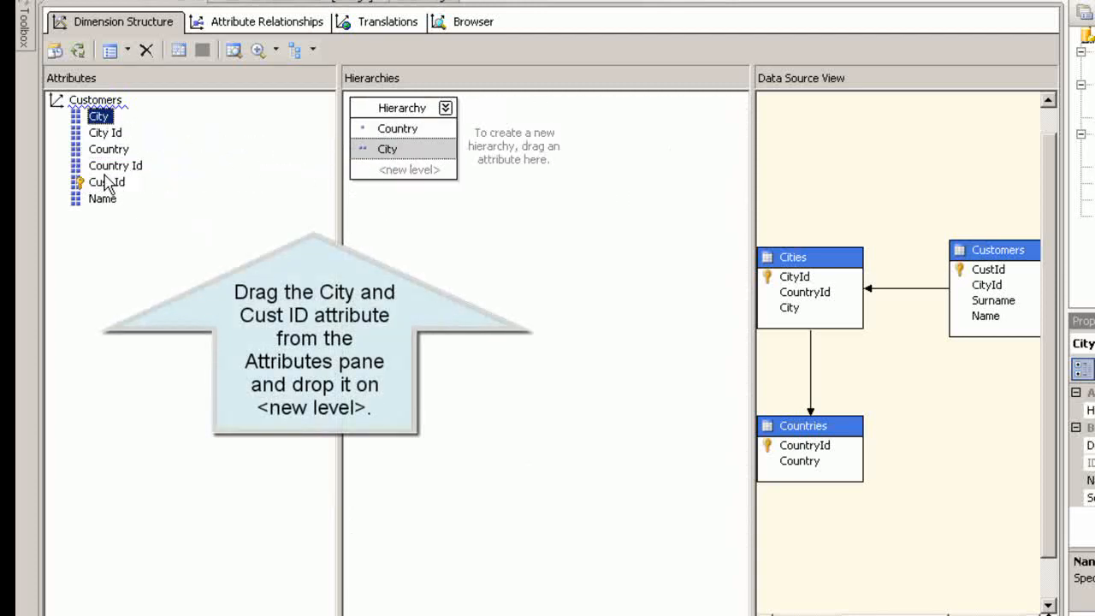
left_click_drag(100, 184, 392, 180)
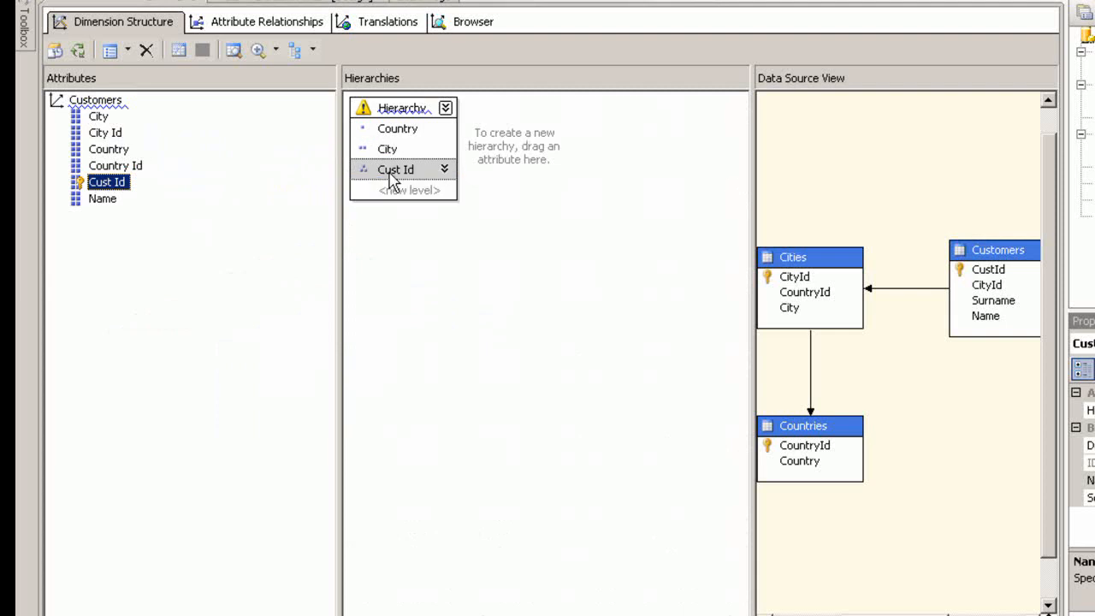
Rename the new hierarchy to Country Customers Hierarchy
left_click(397, 111)
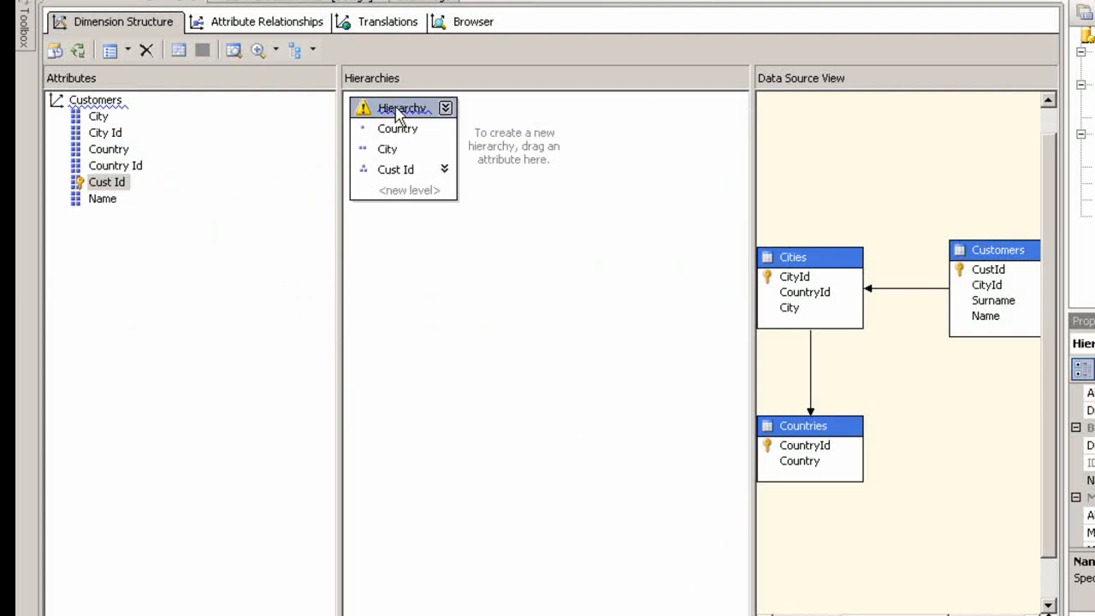
right_click(397, 112)
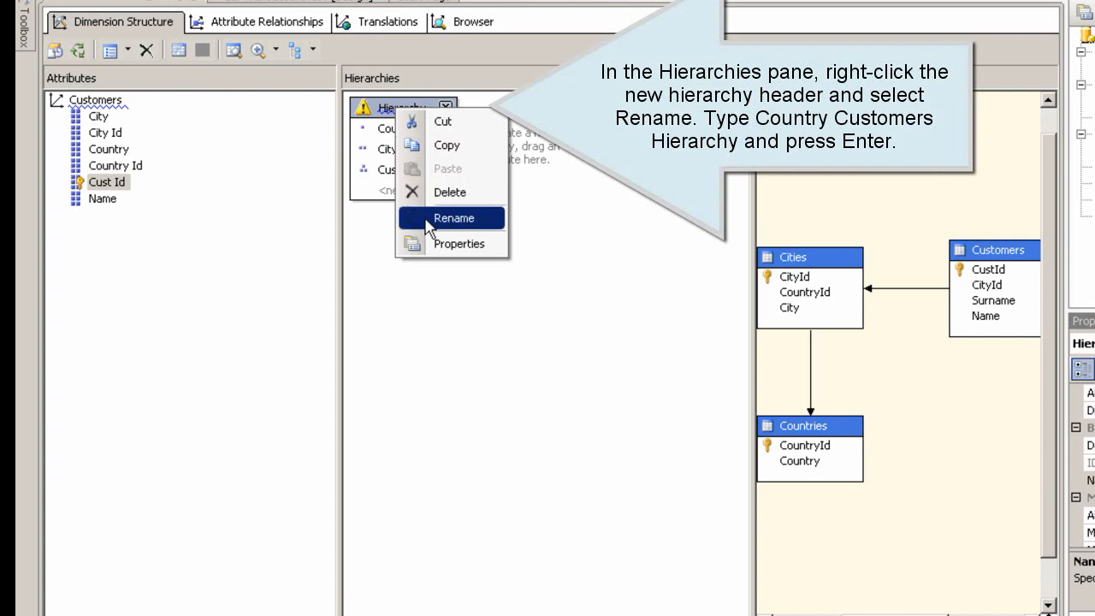
left_click(452, 218)
type("Country Custome")
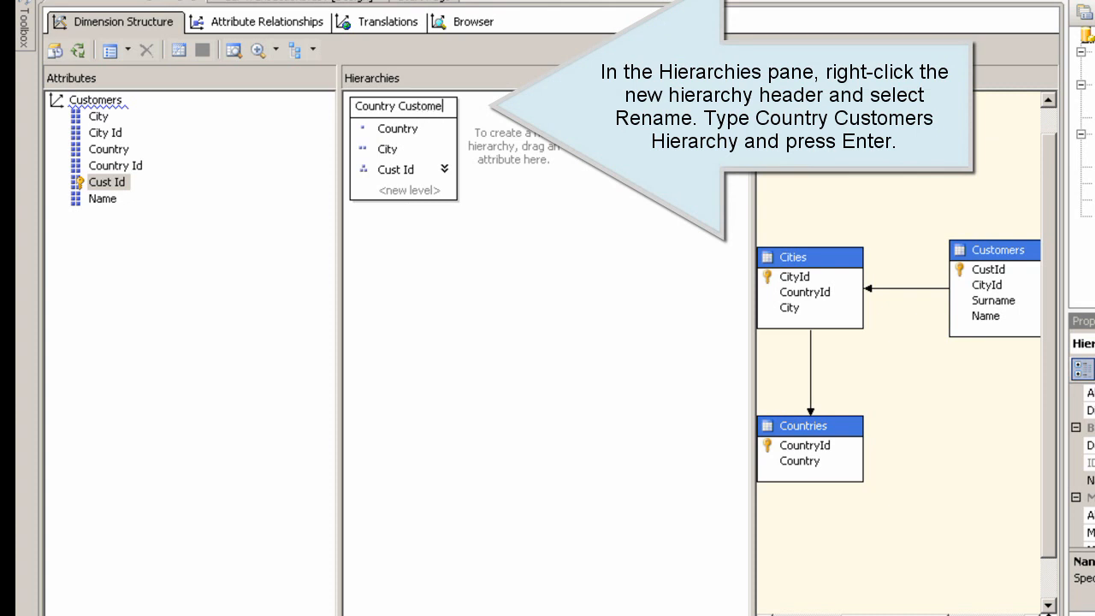
type("rs Hier")
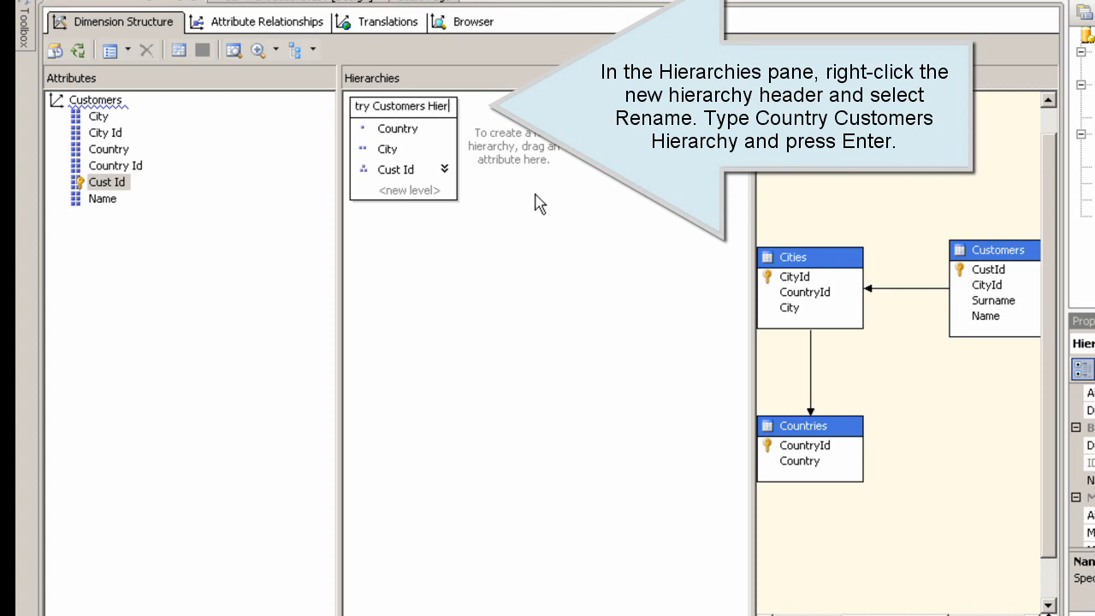
type("archy")
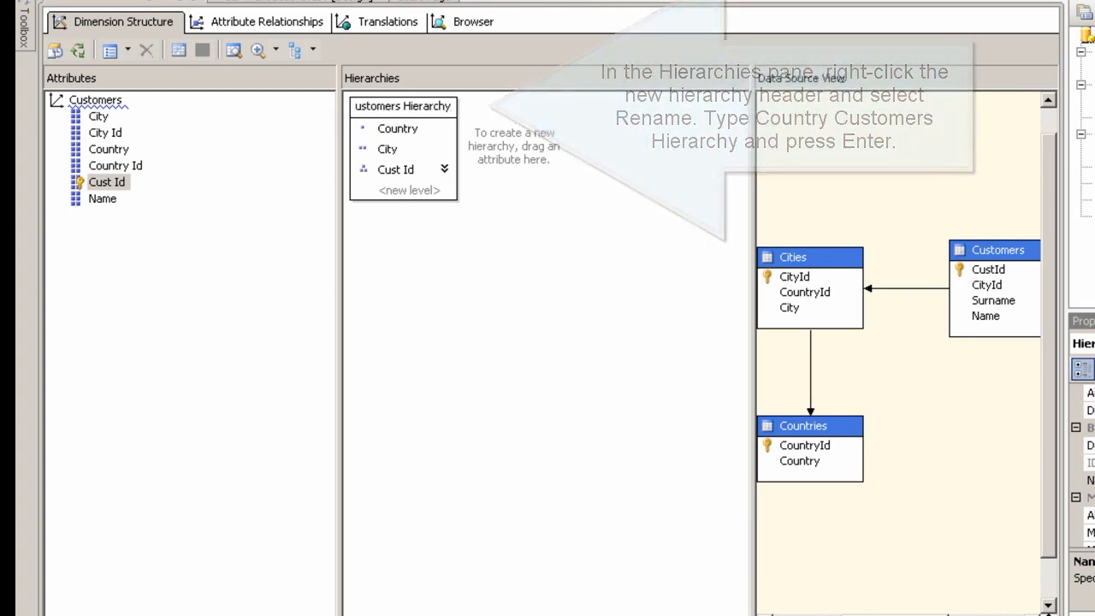
key("Return")
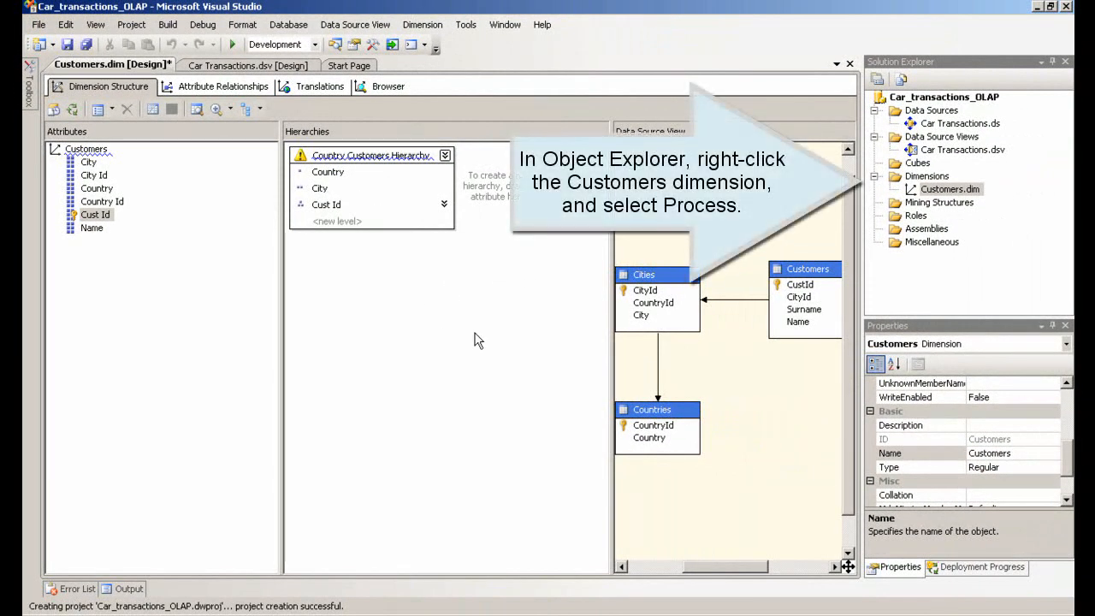
Build, deploy and process the Customers dimension, then close the processing dialogs
right_click(935, 190)
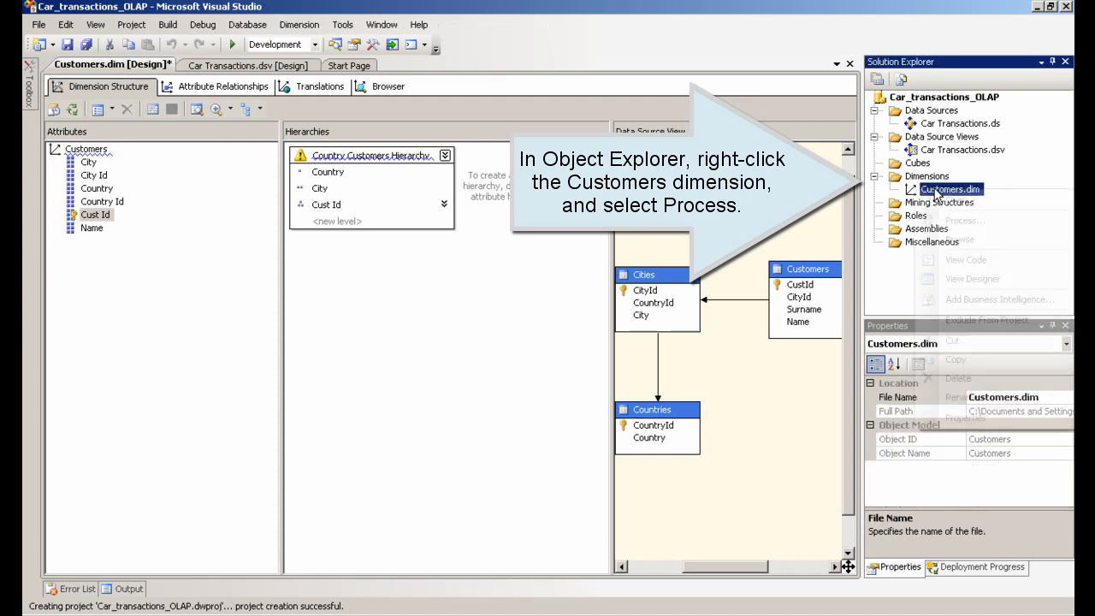
left_click(950, 224)
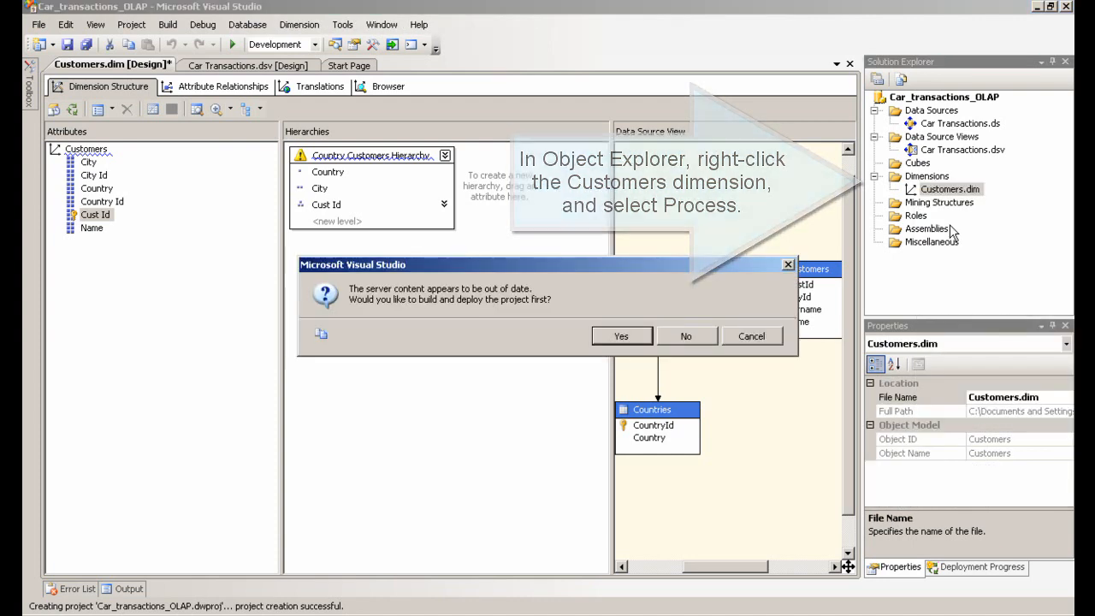
left_click(618, 336)
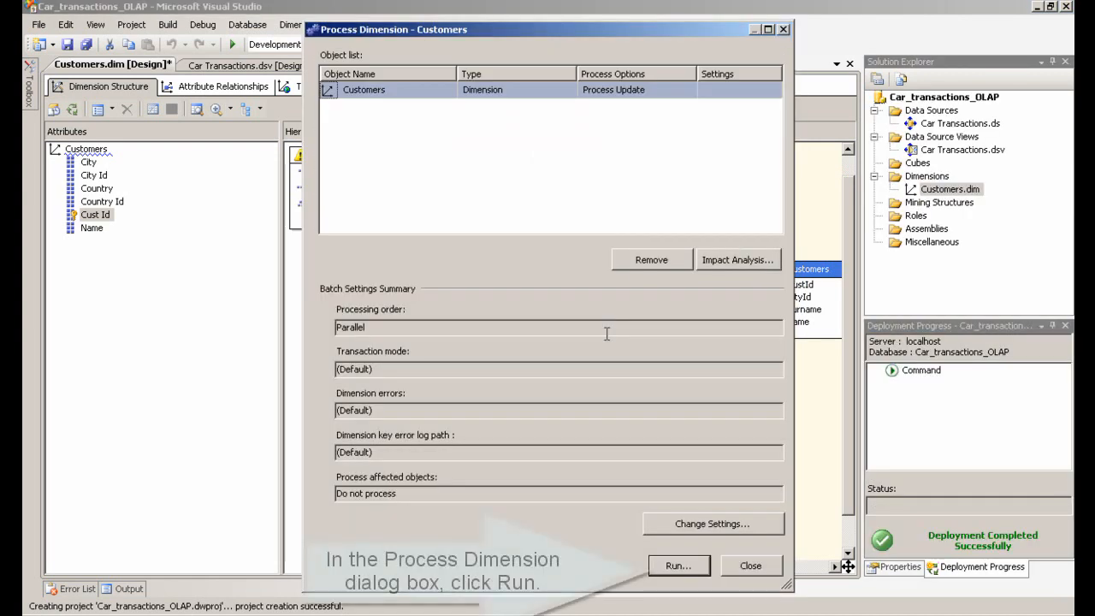
left_click(676, 565)
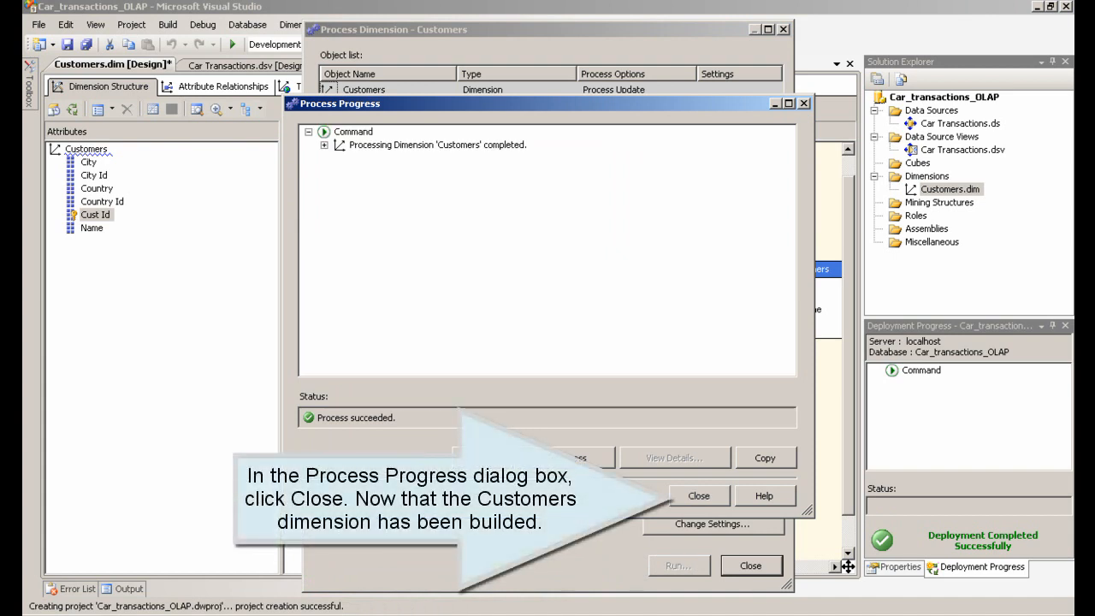
left_click(701, 496)
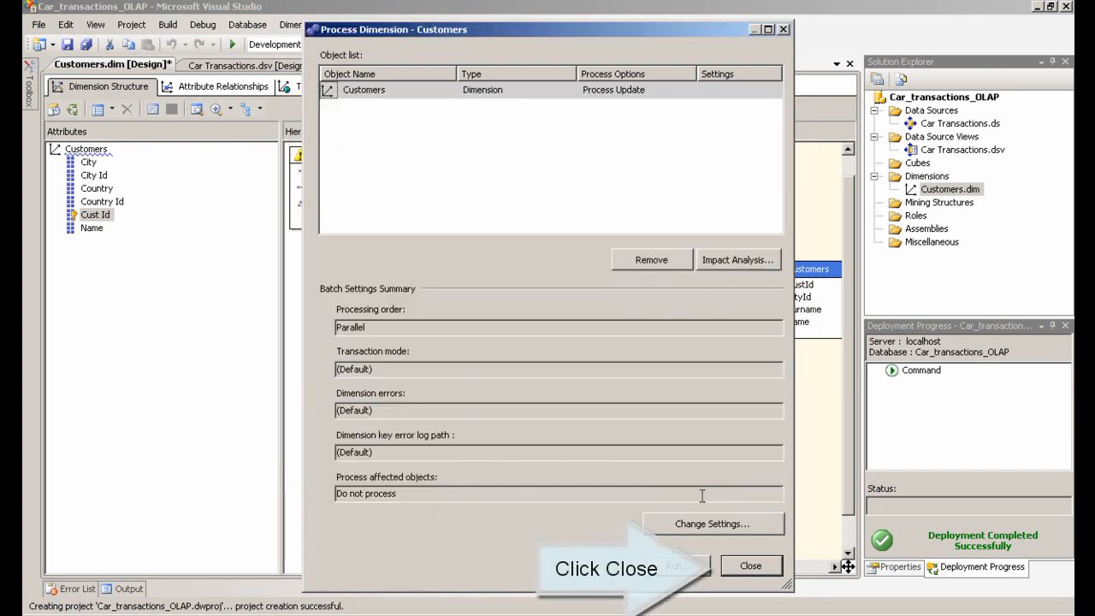
left_click(757, 568)
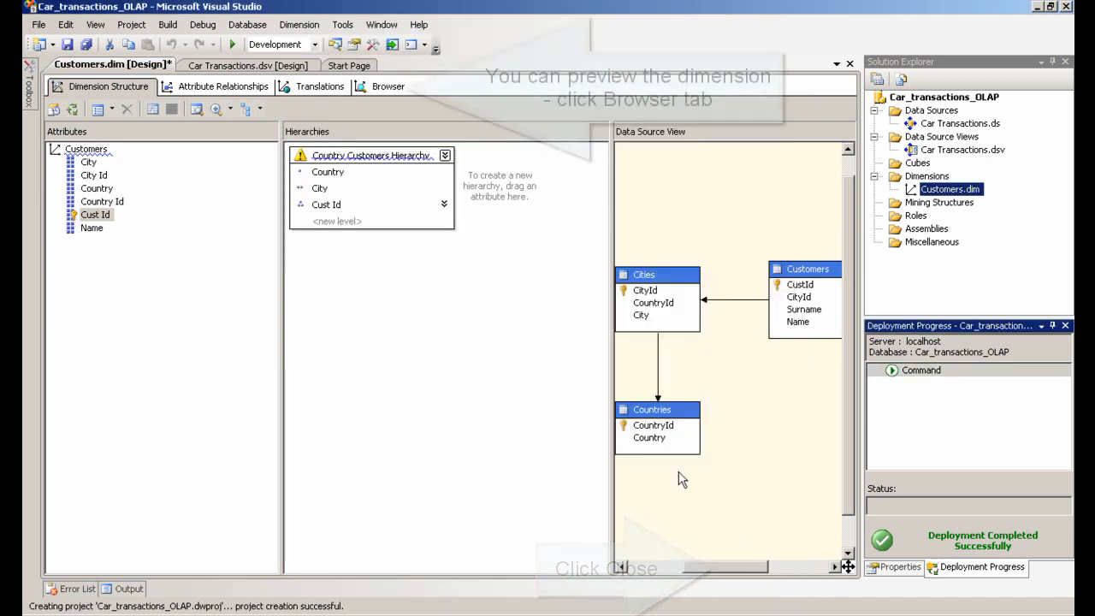
Browse the Country Customers Hierarchy members in the dimension browser, expanding countries and cities
left_click(391, 91)
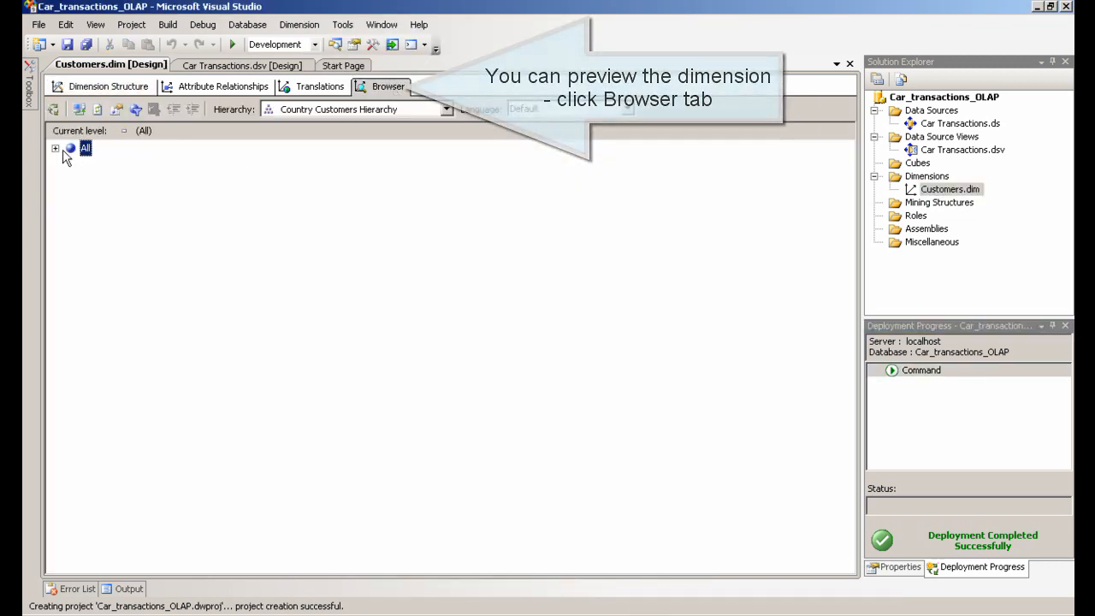
left_click(55, 149)
left_click(71, 165)
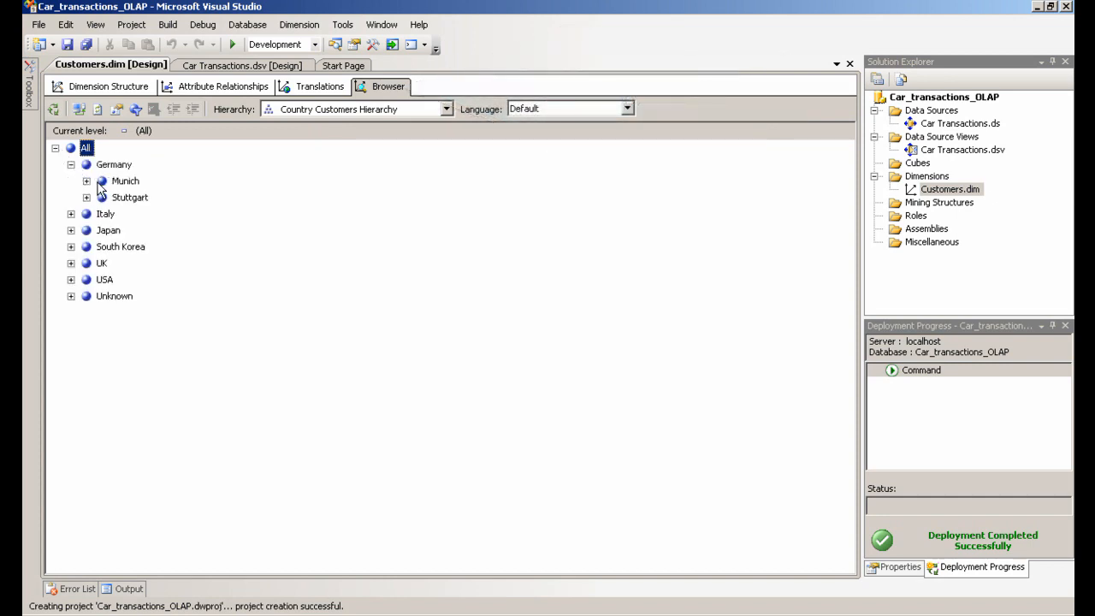
left_click(86, 181)
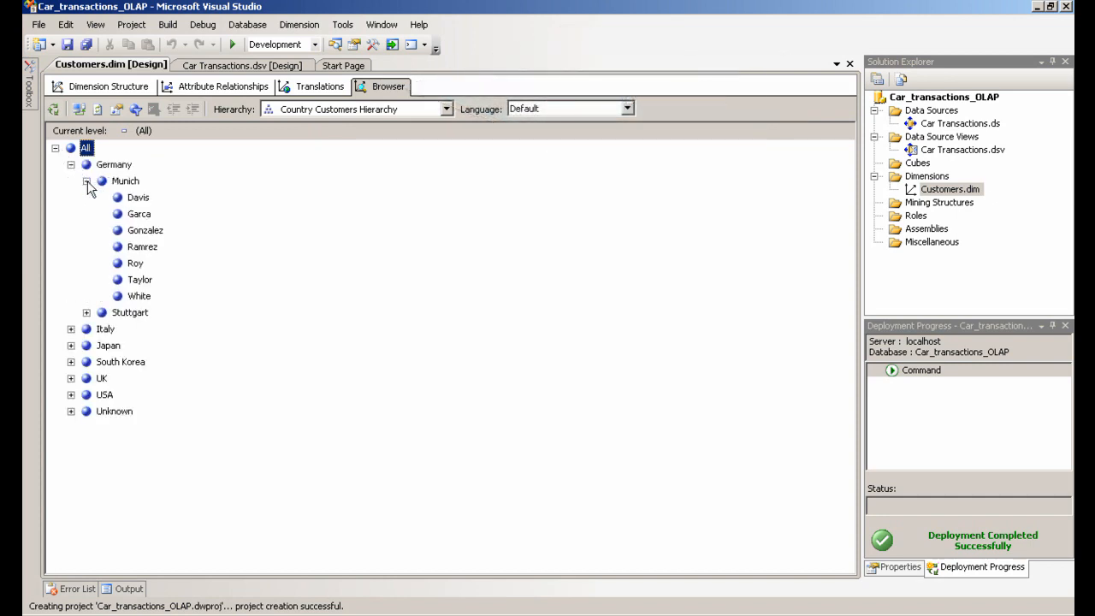
left_click(71, 329)
left_click(86, 362)
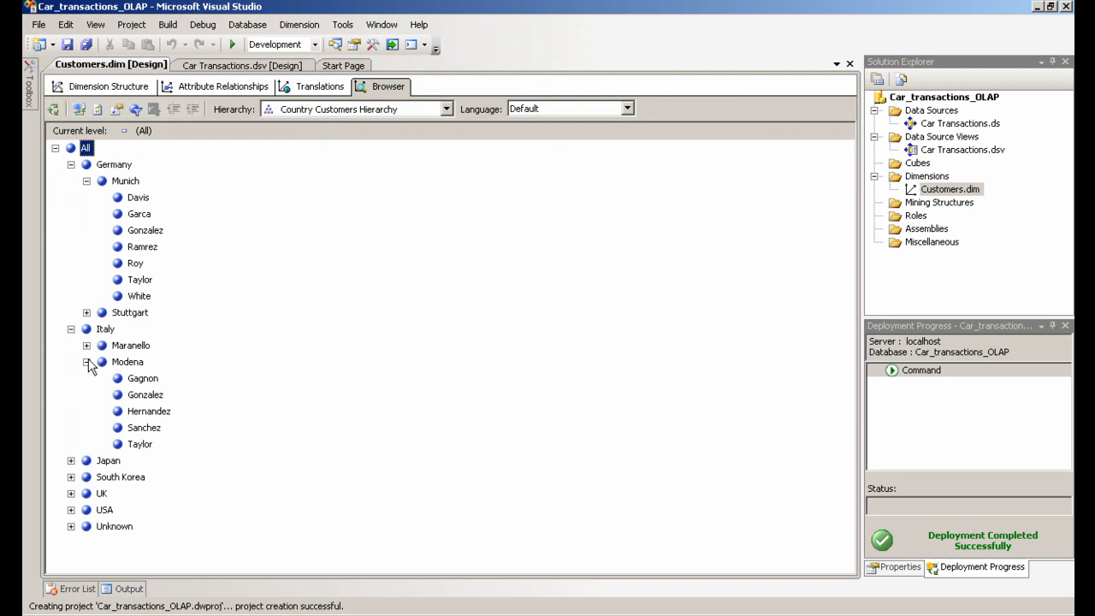
left_click(71, 478)
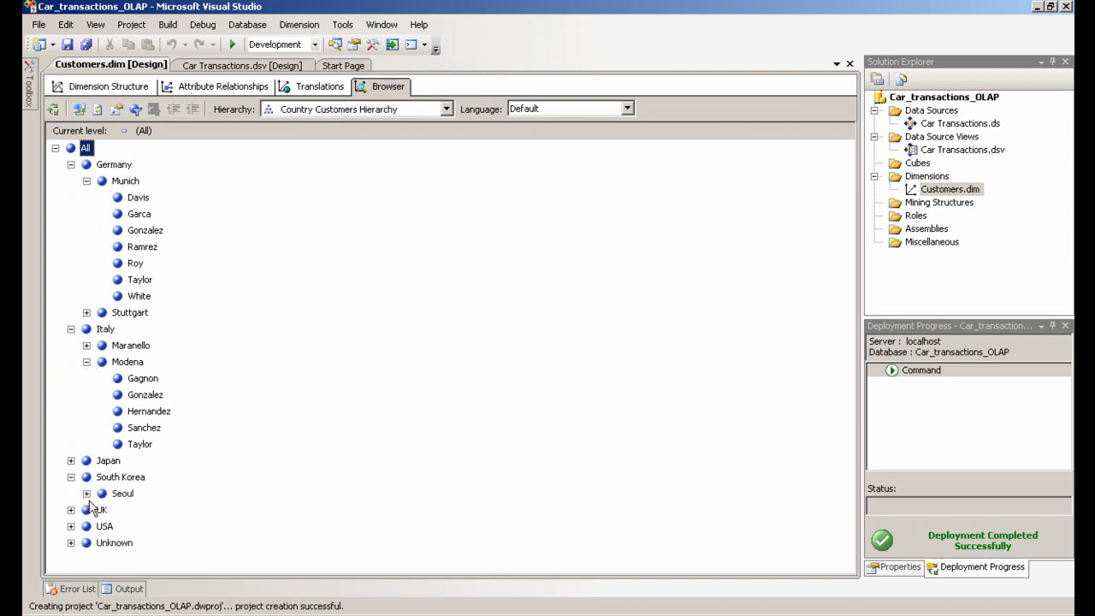
left_click(86, 494)
scroll(122, 530, "down", 1)
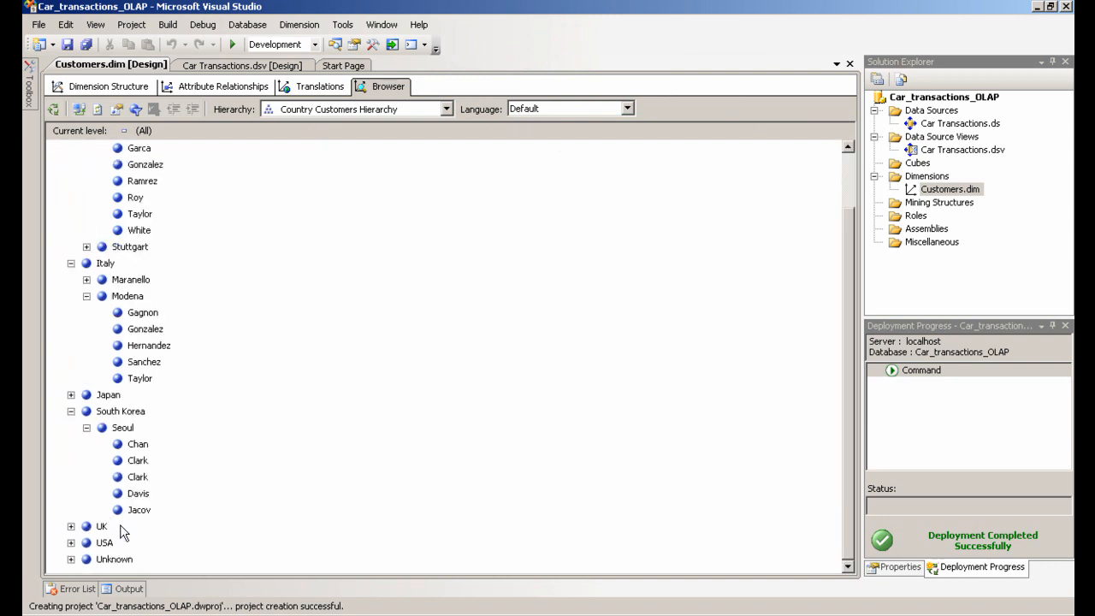
left_click(72, 543)
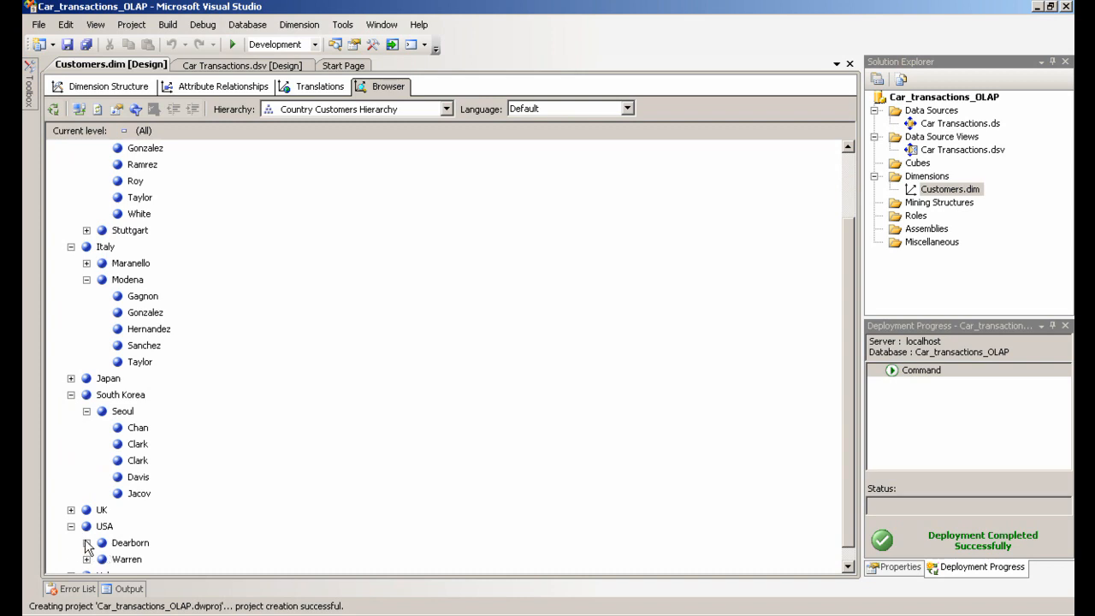
Expand the Dearborn city under USA in the dimension browser
left_click(86, 542)
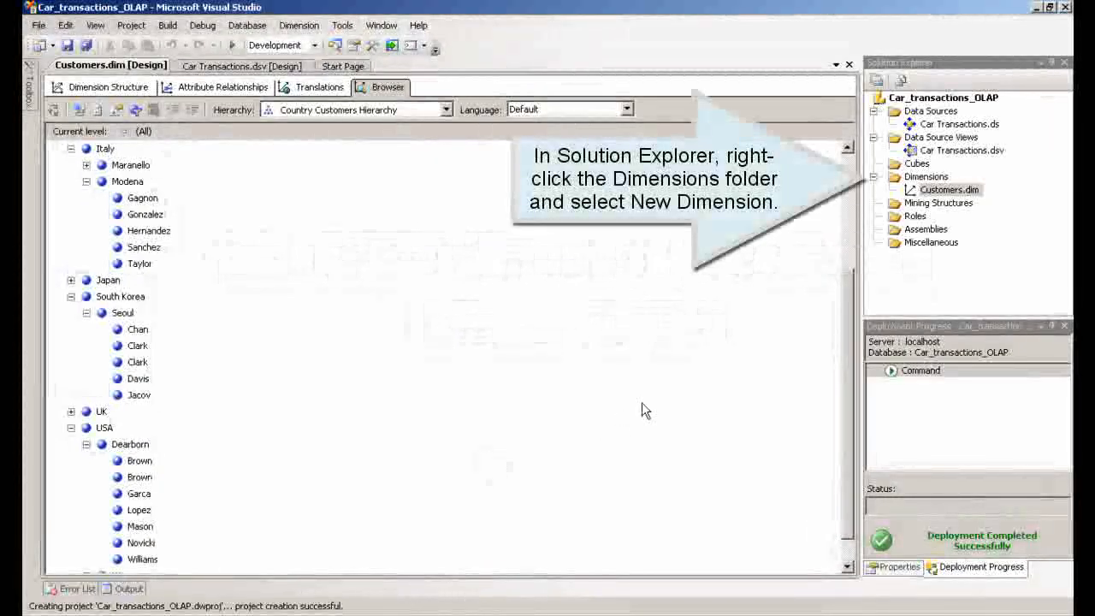
Start a new dimension with the Dimension Wizard, using an existing table, and choose Salesmen as the main table
right_click(924, 177)
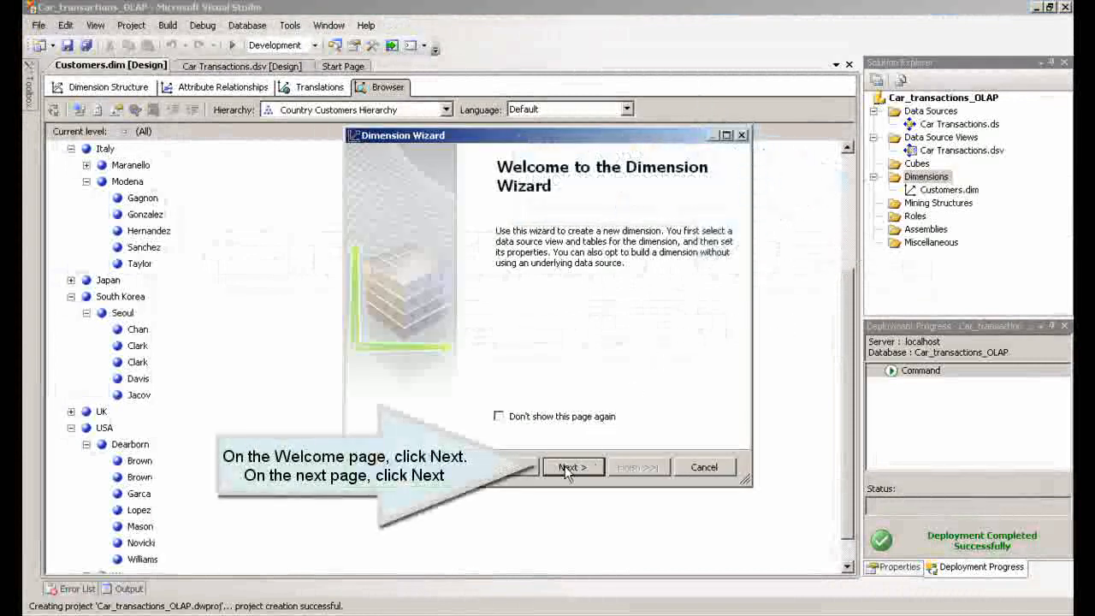
left_click(568, 466)
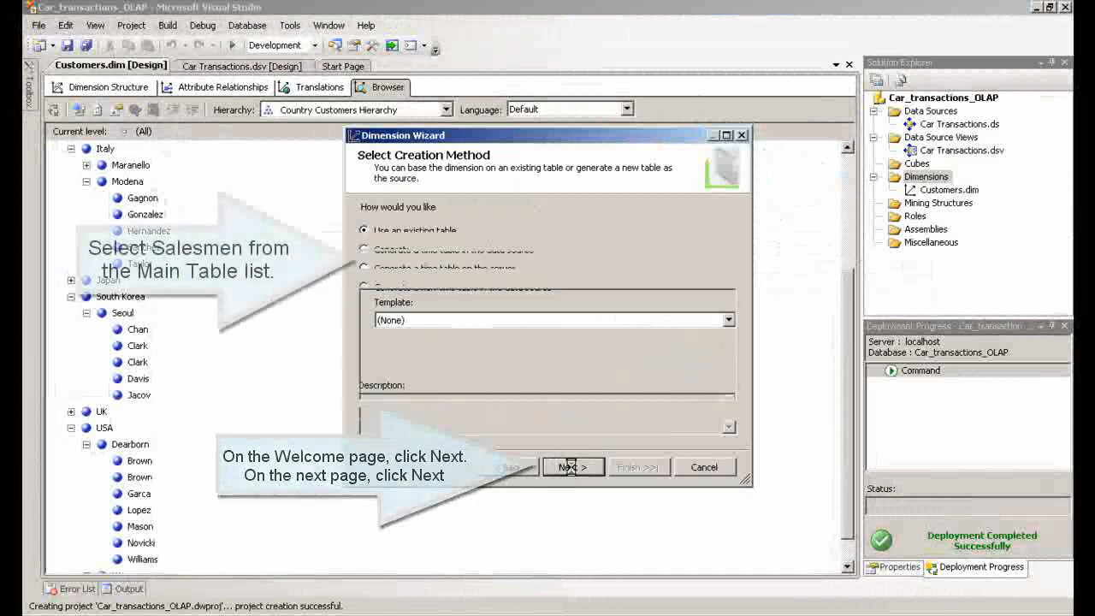
left_click(571, 466)
left_click(729, 260)
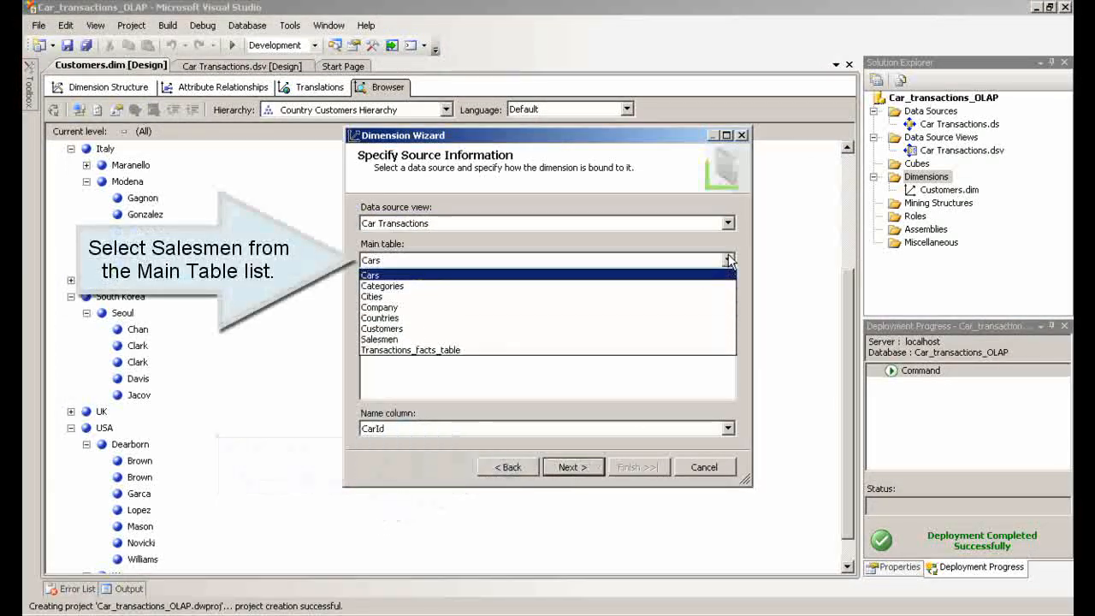
left_click(542, 339)
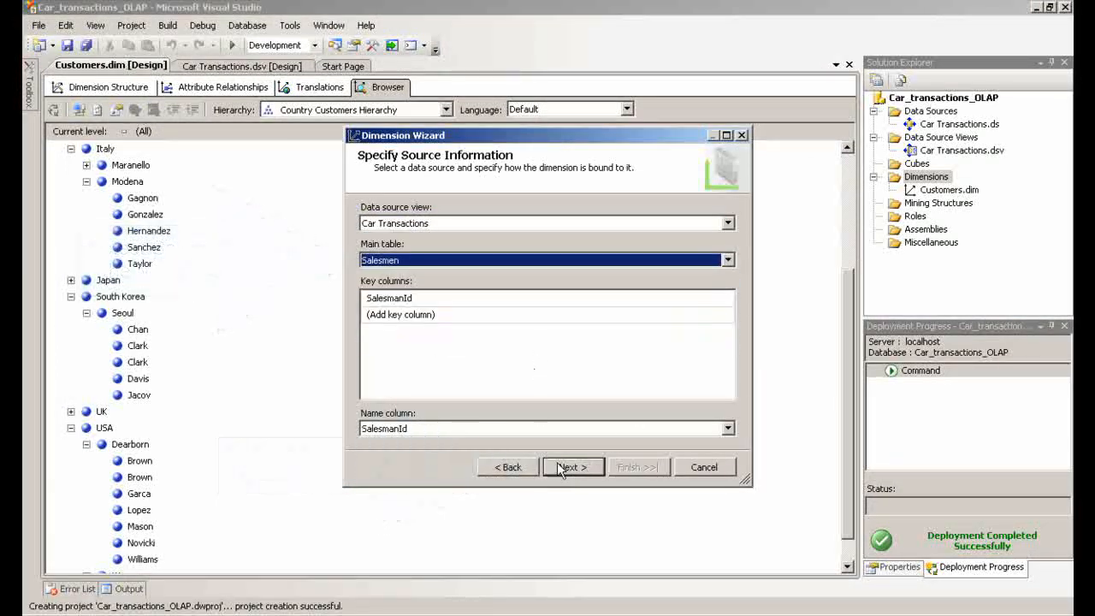
Set the dimension's name column to Surname and finish the wizard with the Salesman Id attribute and name Salesmen
left_click(552, 432)
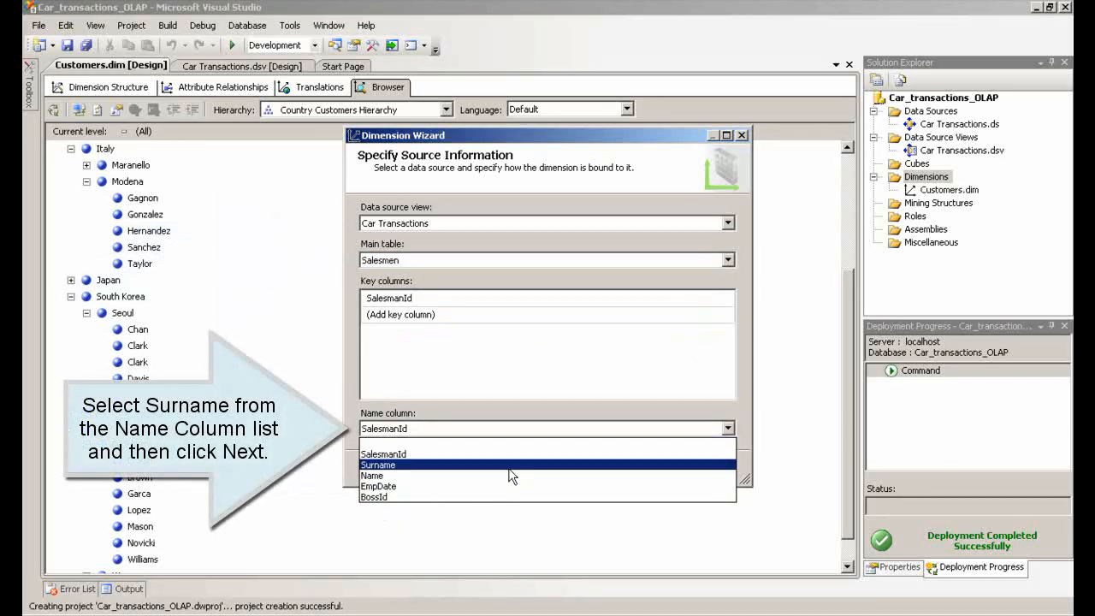
left_click(509, 466)
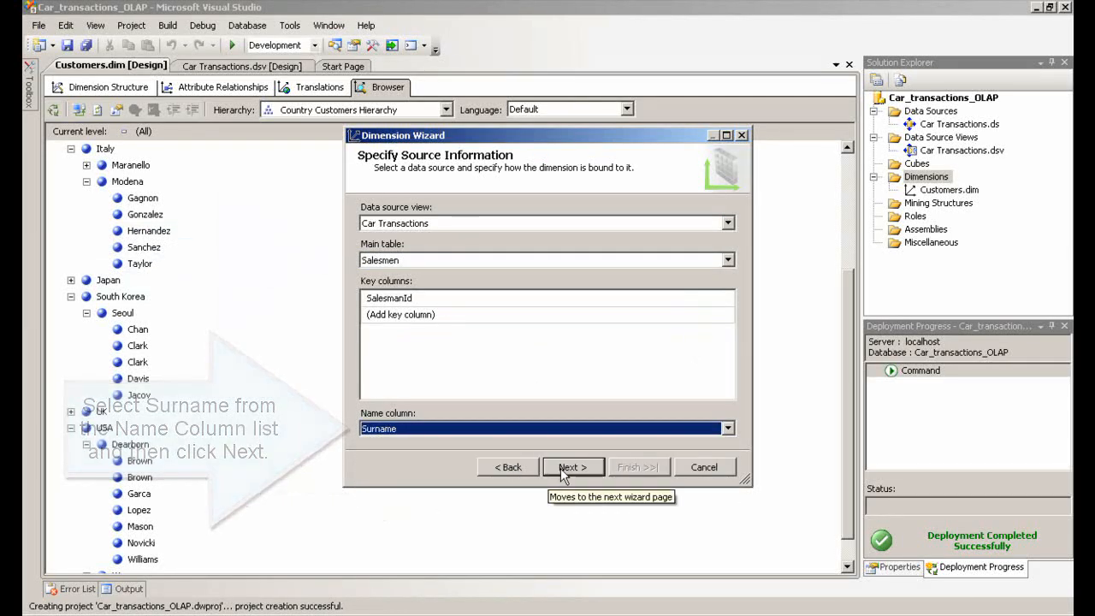
left_click(561, 468)
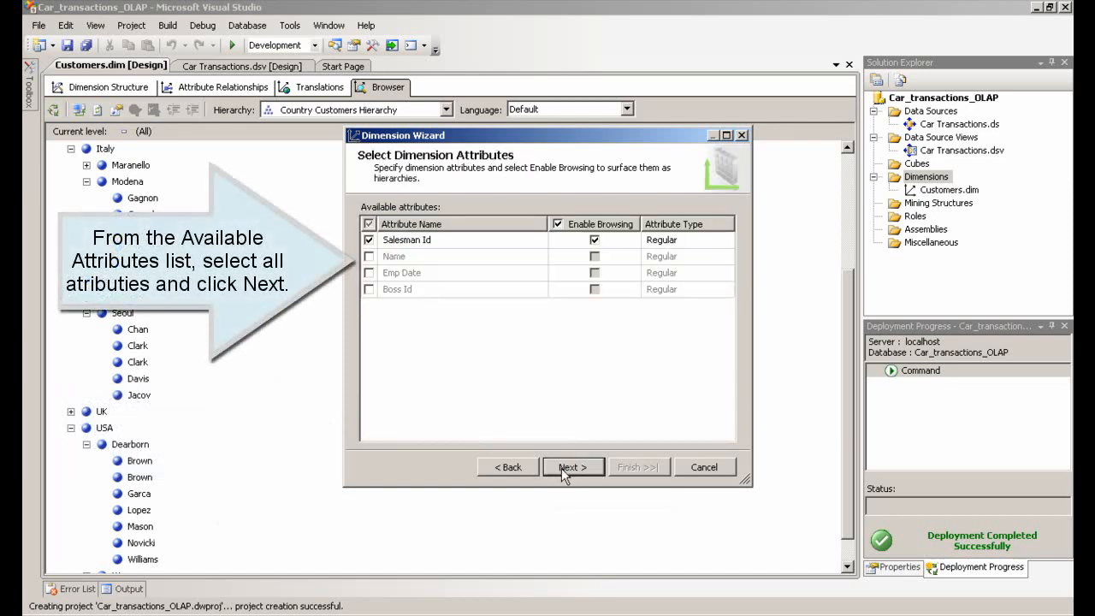
left_click(561, 468)
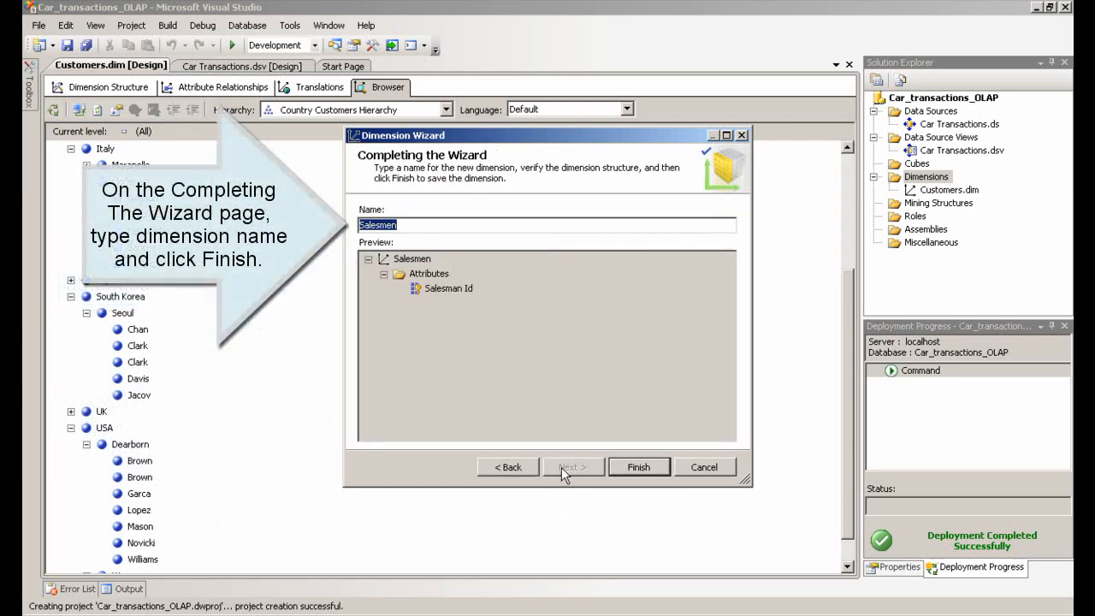
left_click(637, 468)
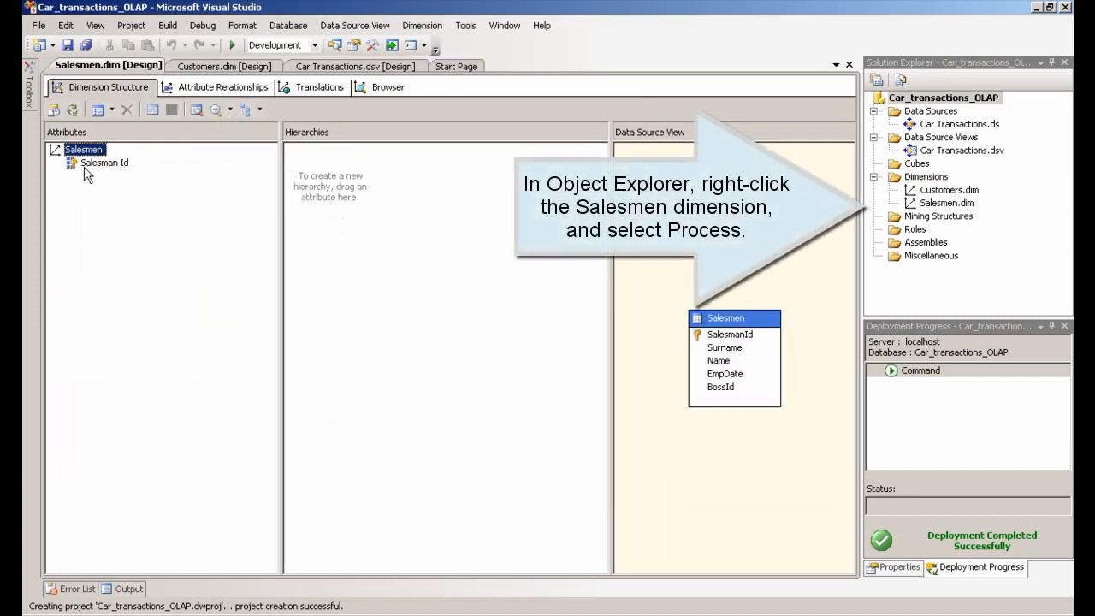
Process the Salesmen dimension
right_click(945, 204)
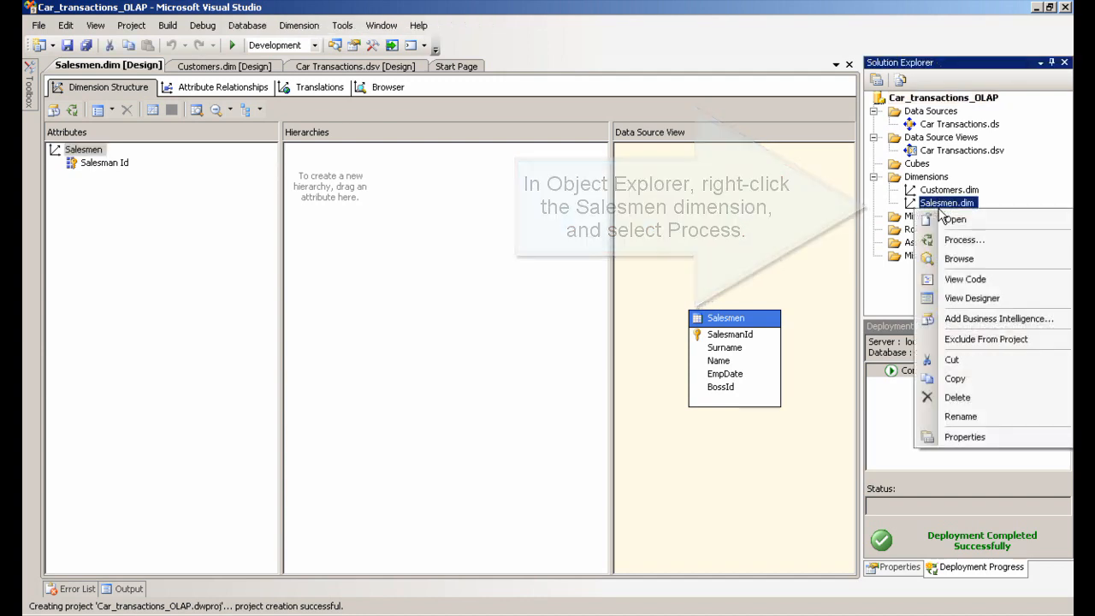
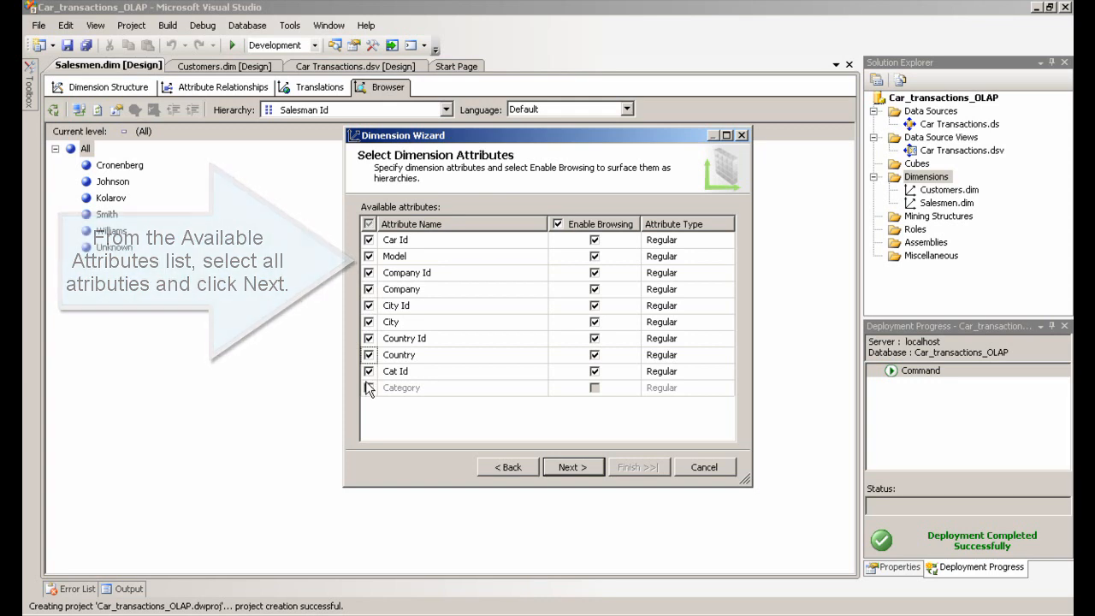
Include all attributes, including Category, and finish the Dimension Wizard with the name Cars
left_click(369, 388)
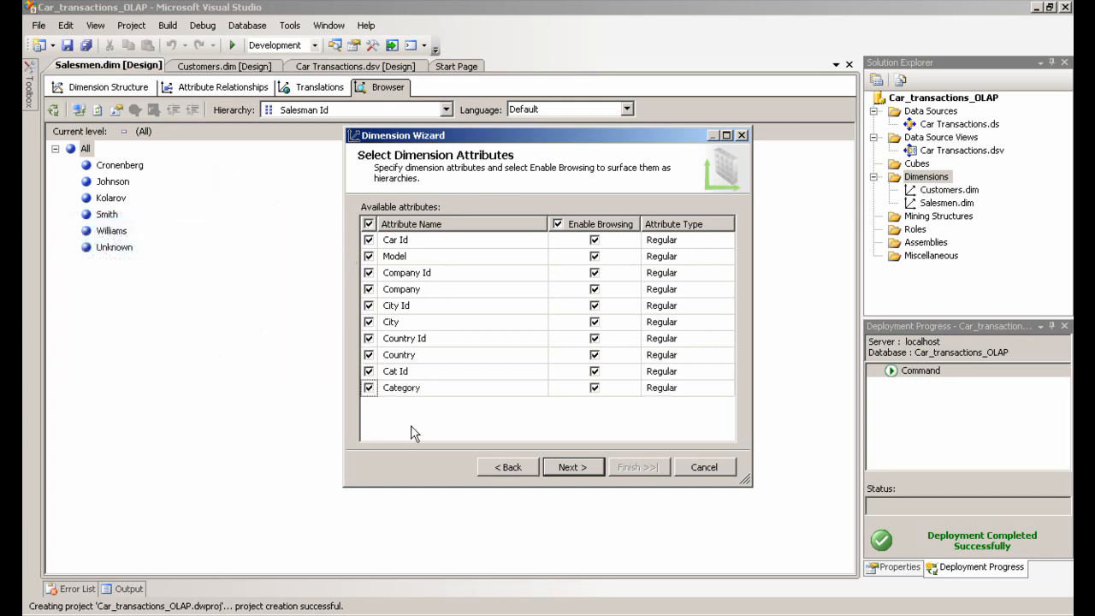
left_click(564, 467)
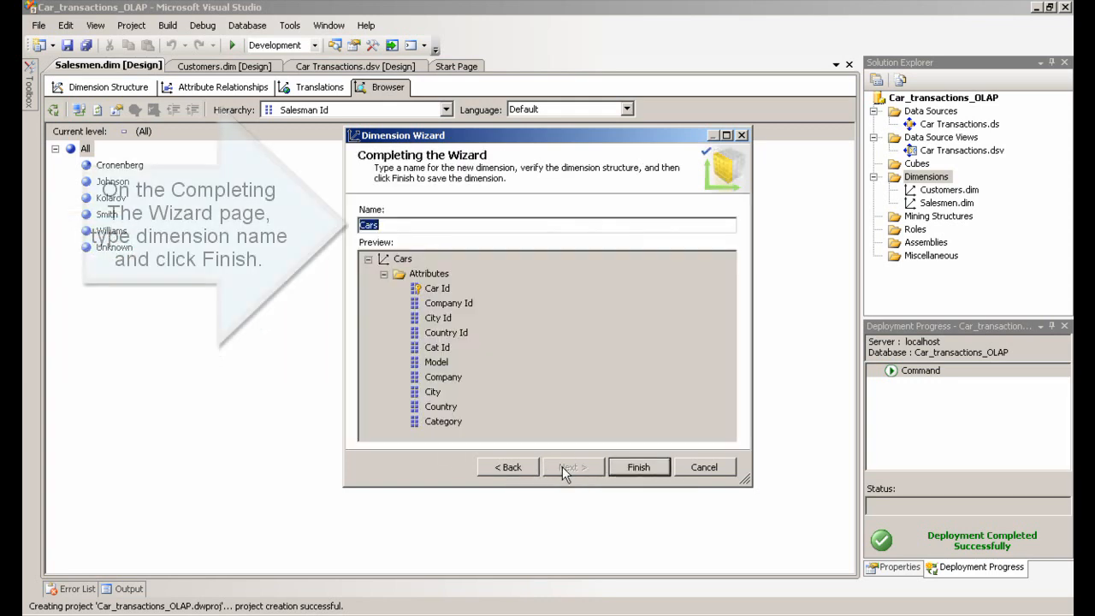
left_click(648, 468)
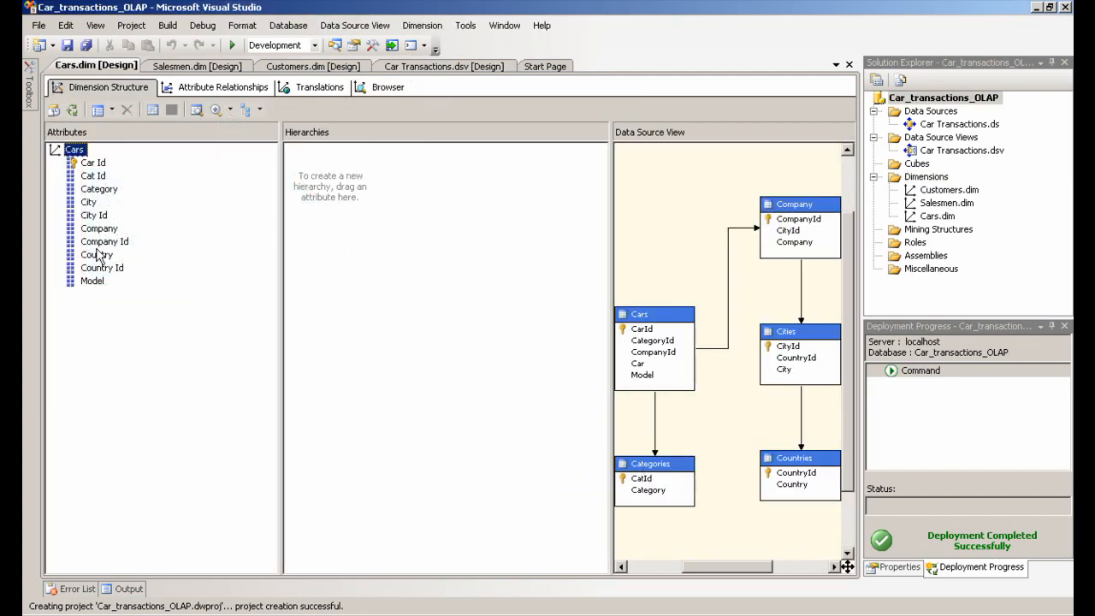
Create a new hierarchy with the levels Company, Car Id and Model
left_click_drag(92, 229, 317, 171)
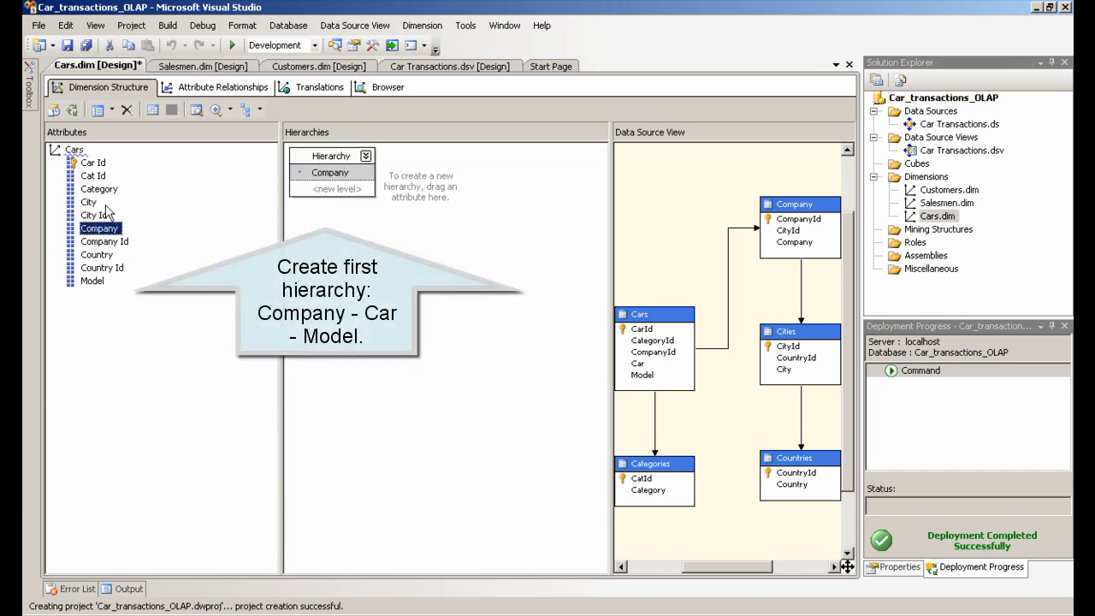
left_click_drag(92, 163, 310, 190)
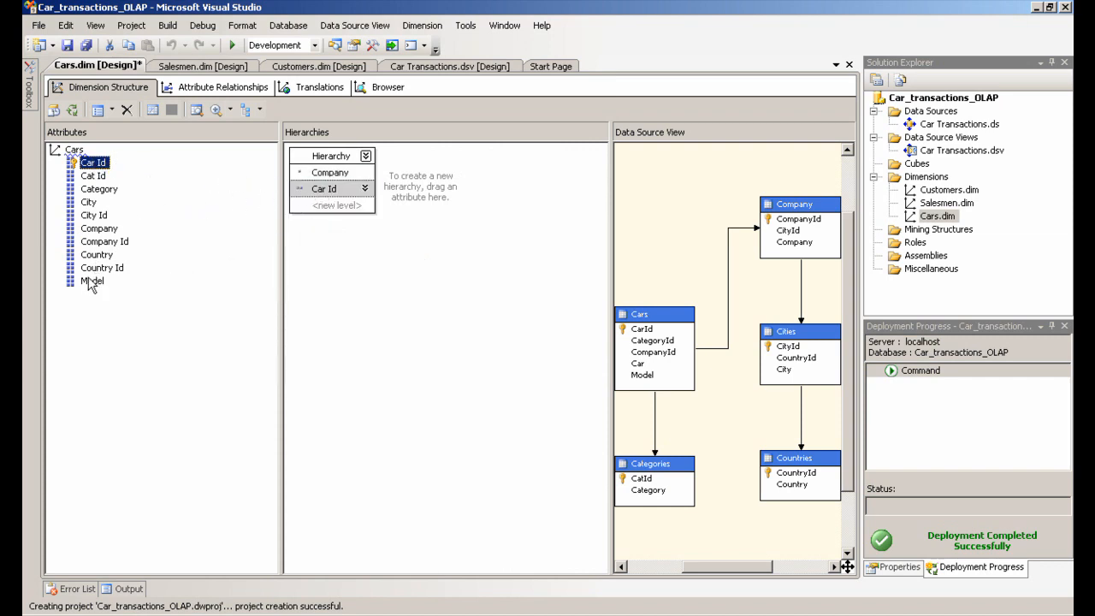
left_click_drag(92, 283, 330, 214)
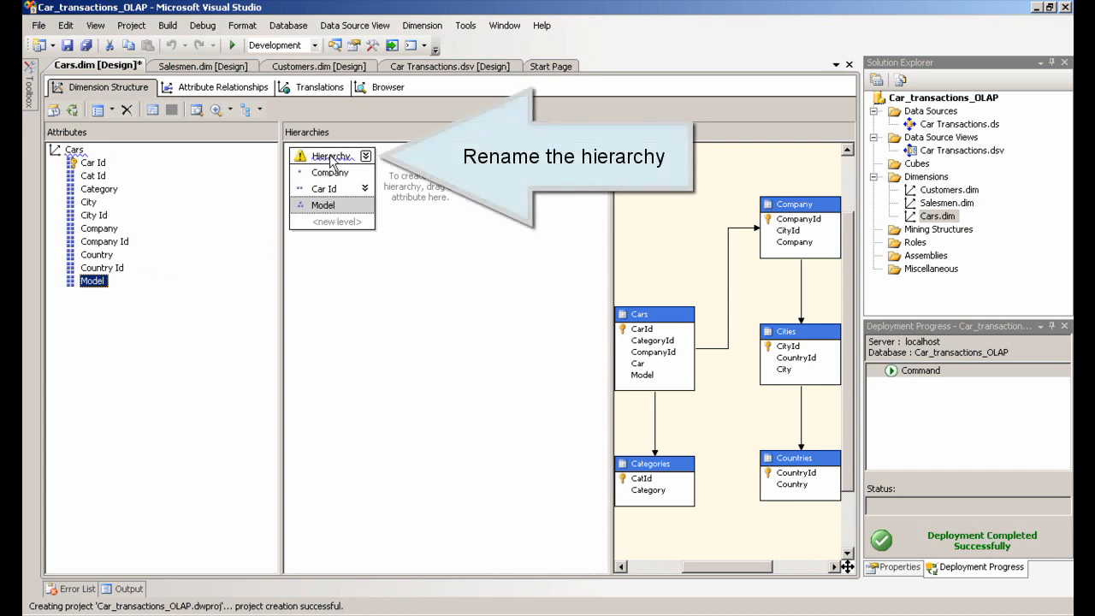
Rename the first hierarchy to Company model hierarchy
left_click(332, 158)
right_click(331, 157)
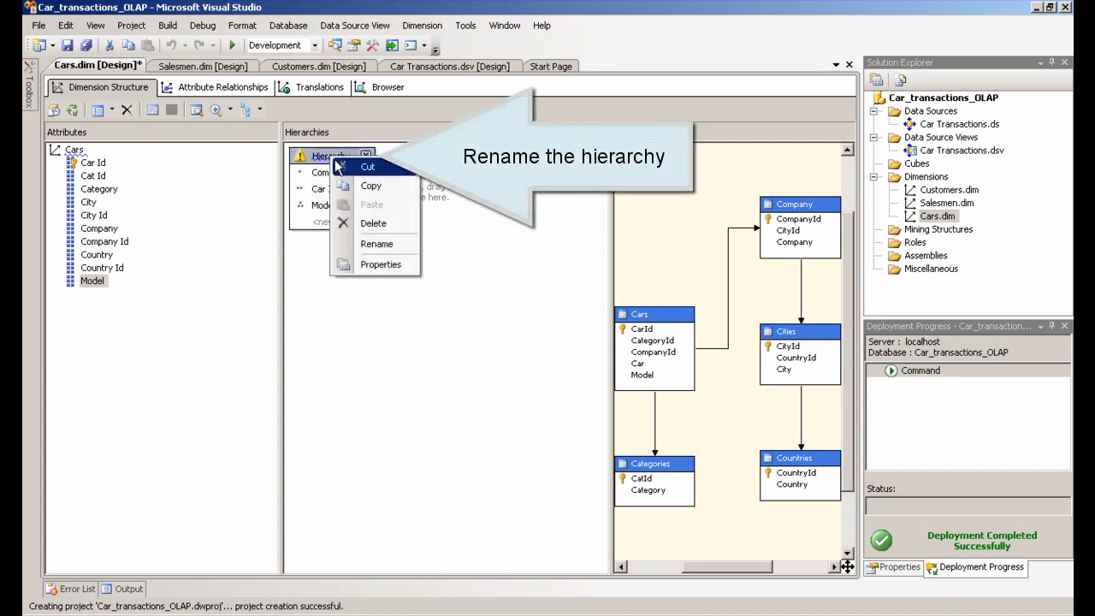
left_click(361, 243)
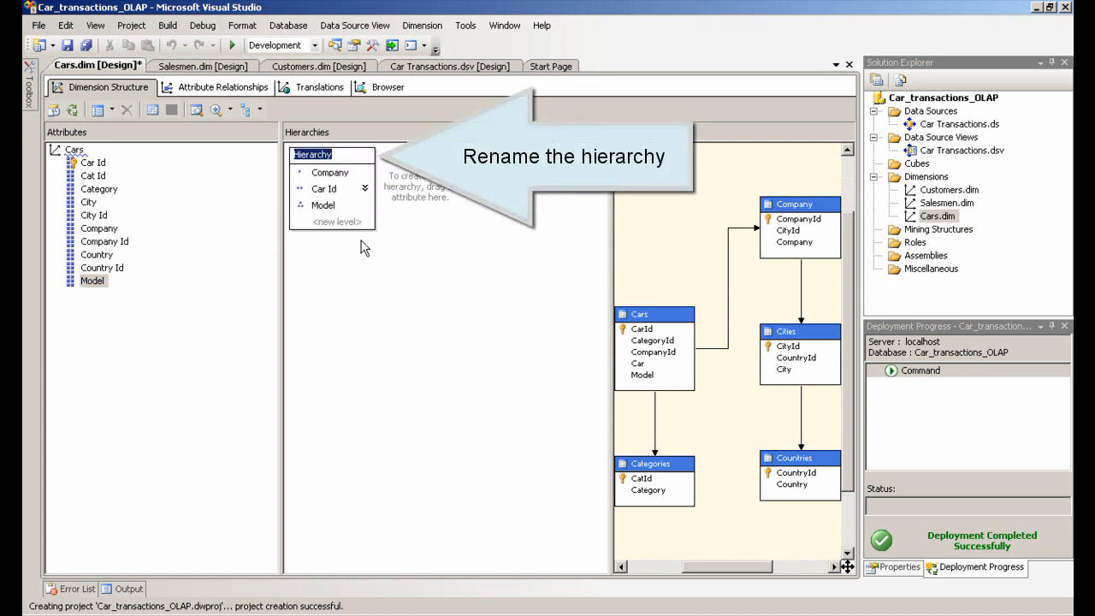
type("Company mo")
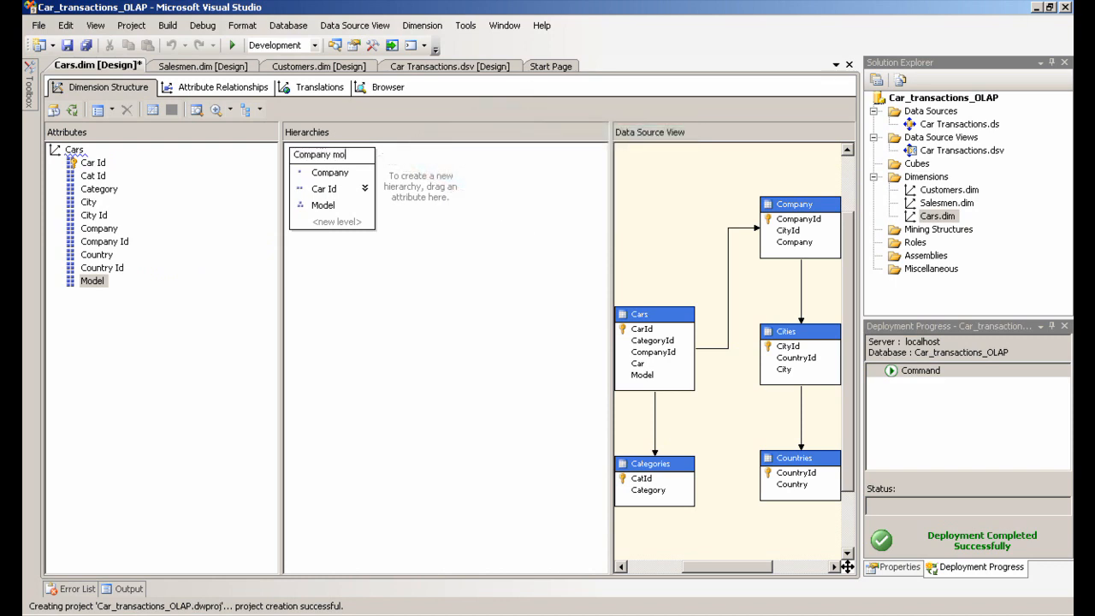
type("del hiear")
type("chy")
key("Return")
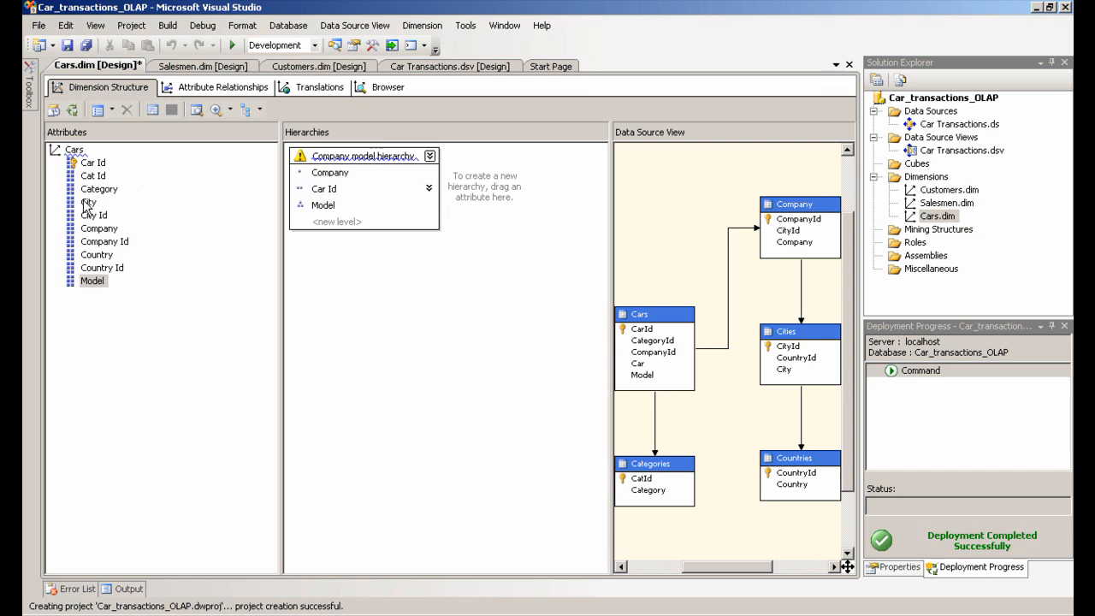
Create a second hierarchy with the levels Country, City, Company, Car Id and Model
left_click_drag(96, 254, 482, 185)
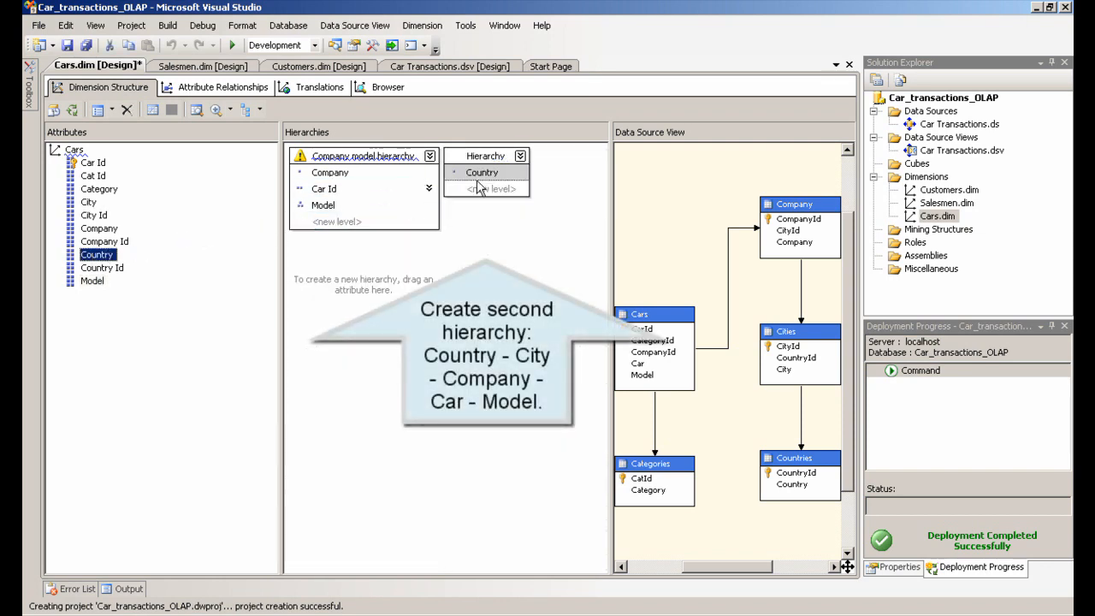
left_click_drag(88, 202, 459, 197)
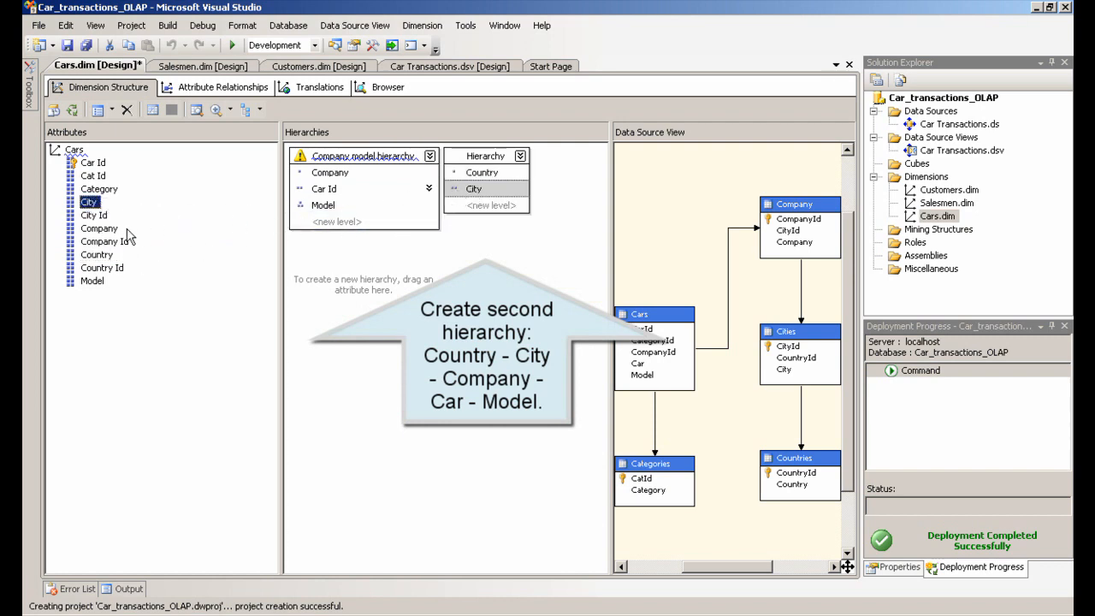
left_click(100, 228)
left_click_drag(99, 228, 477, 214)
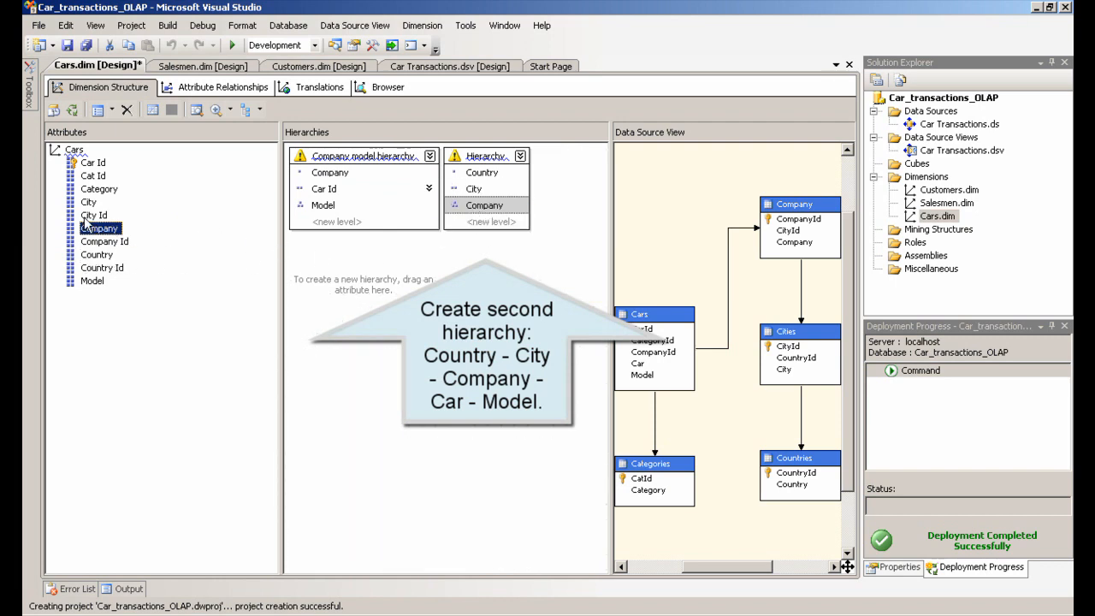
left_click_drag(94, 164, 476, 231)
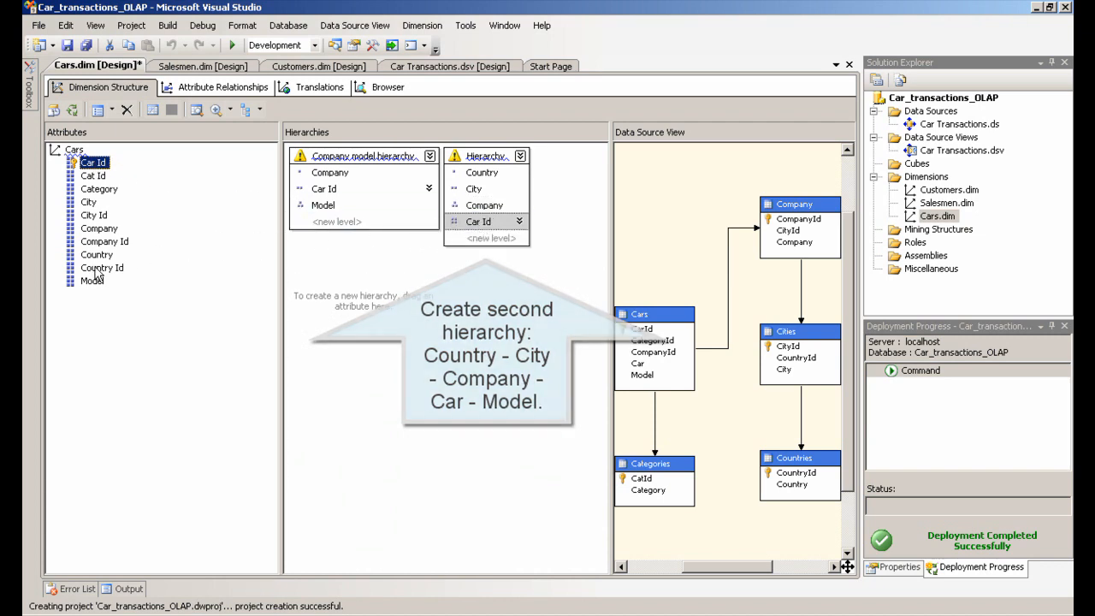
left_click_drag(93, 281, 480, 247)
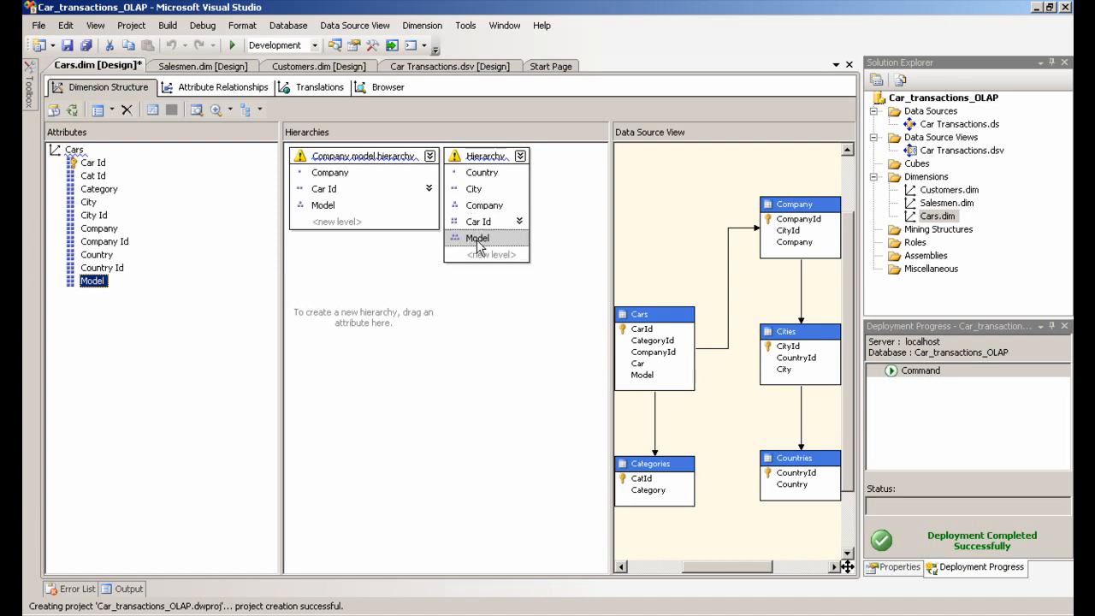
Rename the second hierarchy to Country model hierarchy
right_click(477, 160)
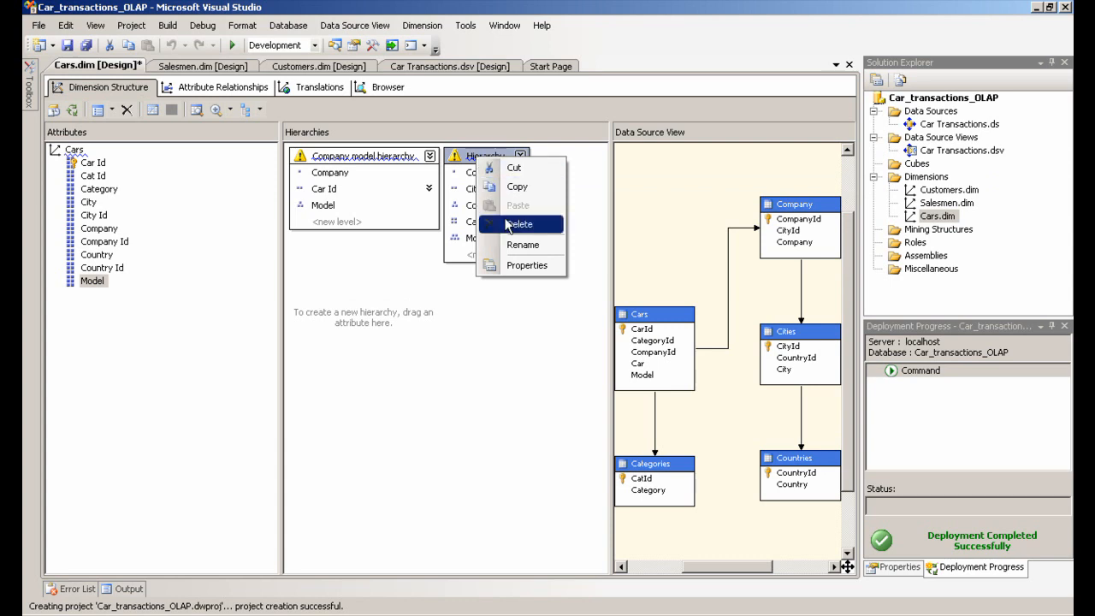
left_click(507, 246)
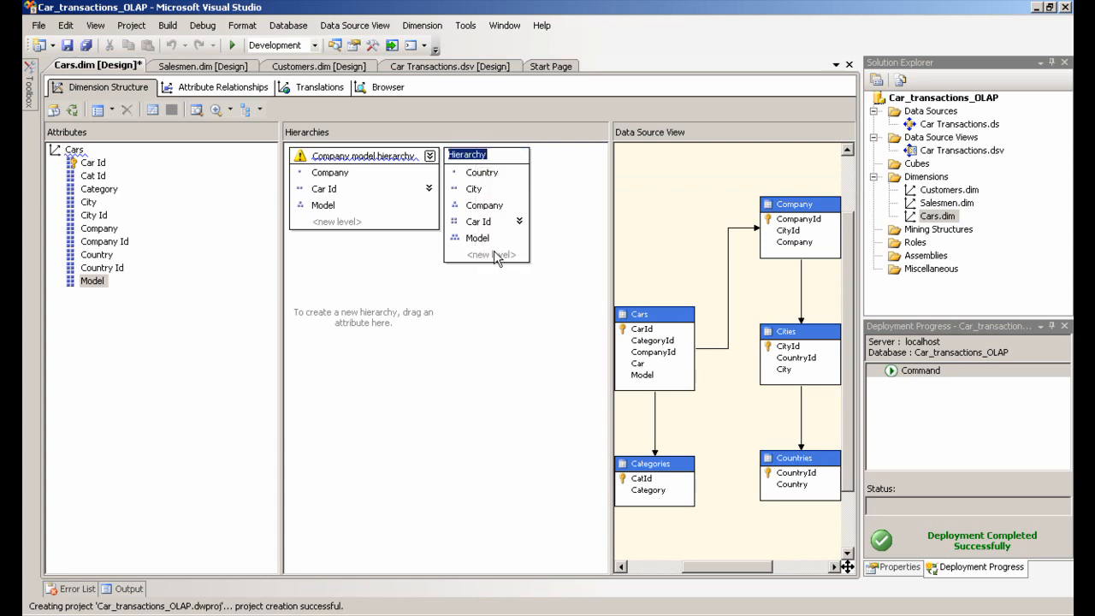
type("Country model hie")
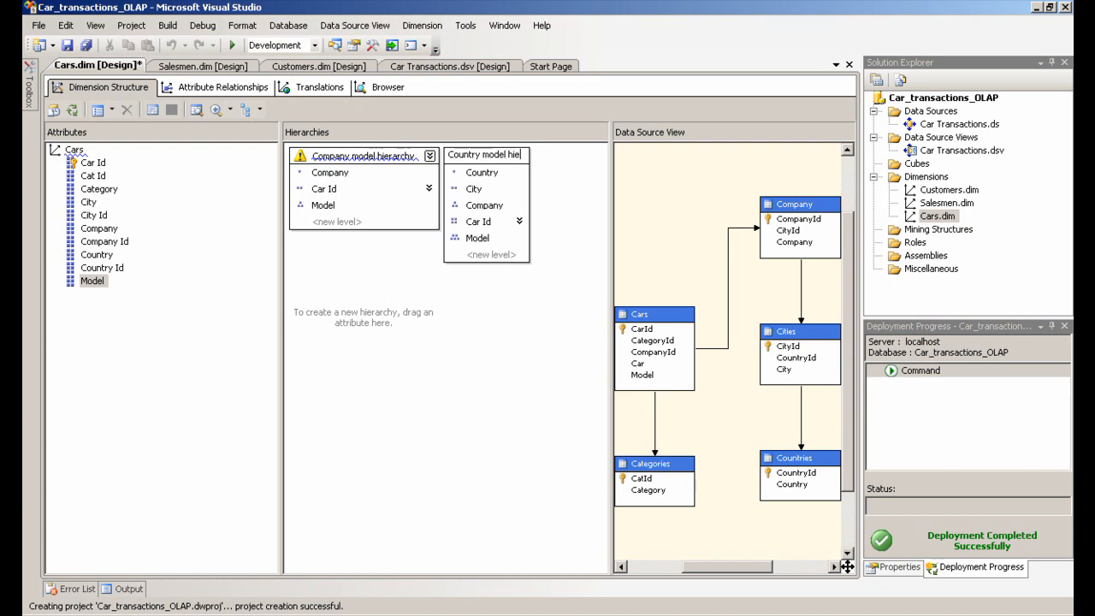
type("rar")
type("chy")
key("Return")
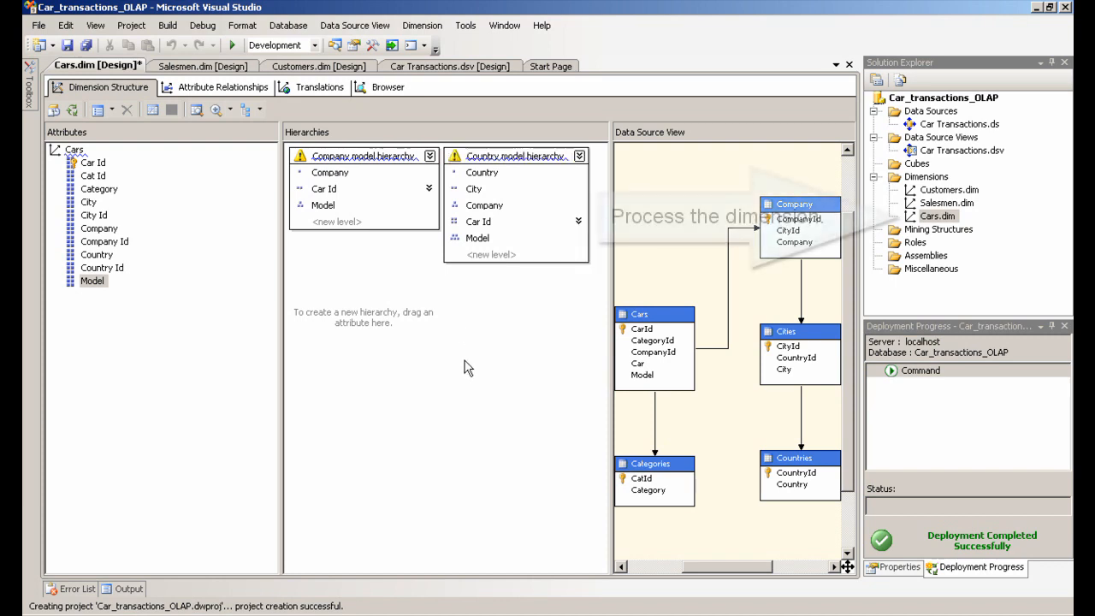
Process the Cars dimension, building and deploying the project first, then close the processing dialogs
right_click(948, 221)
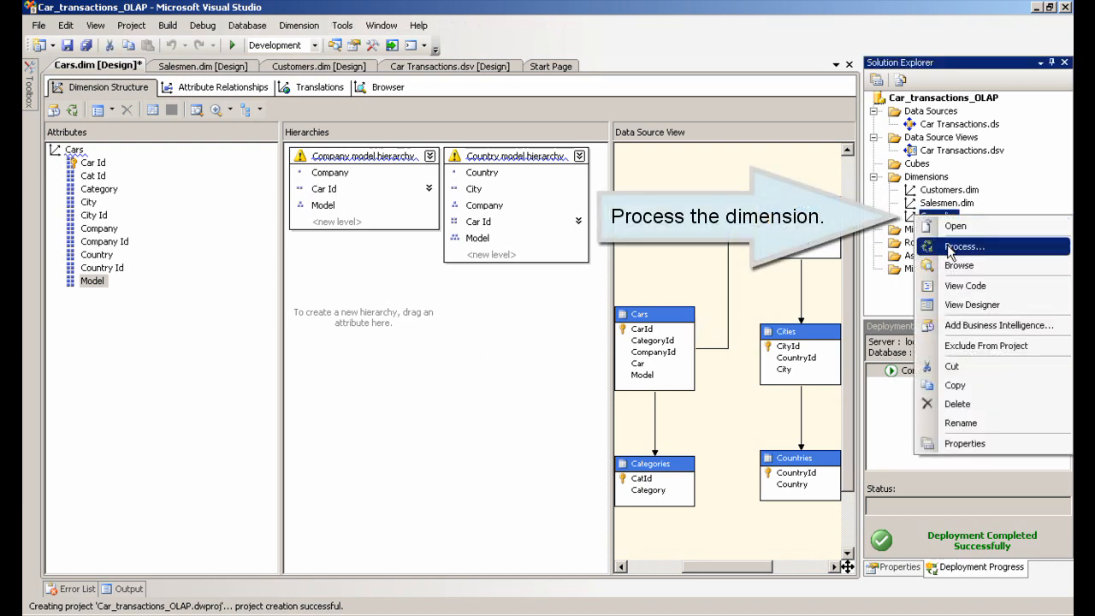
left_click(949, 248)
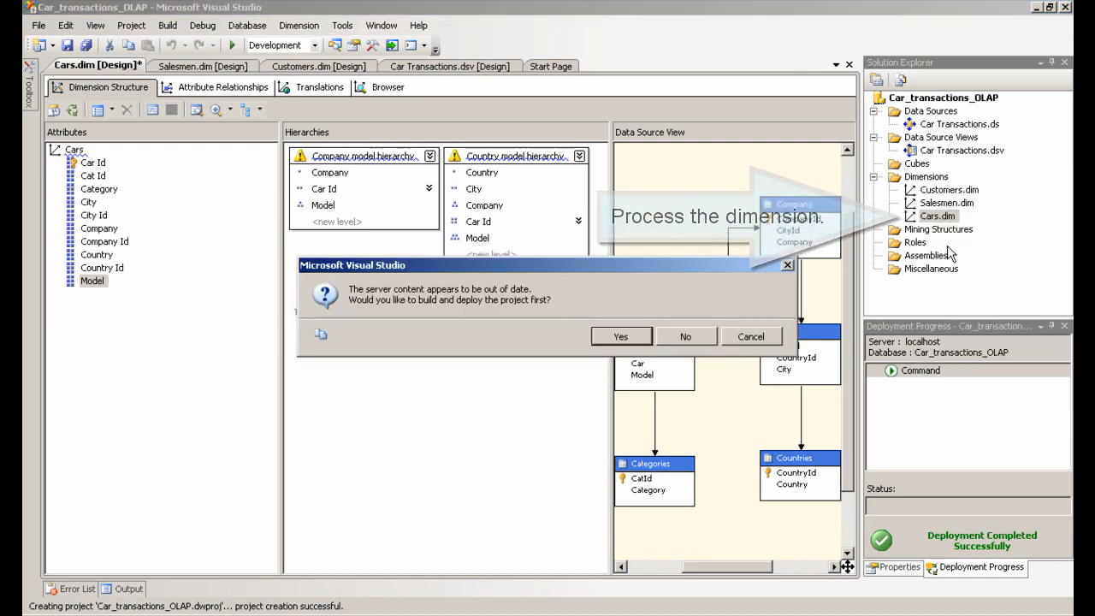
left_click(624, 337)
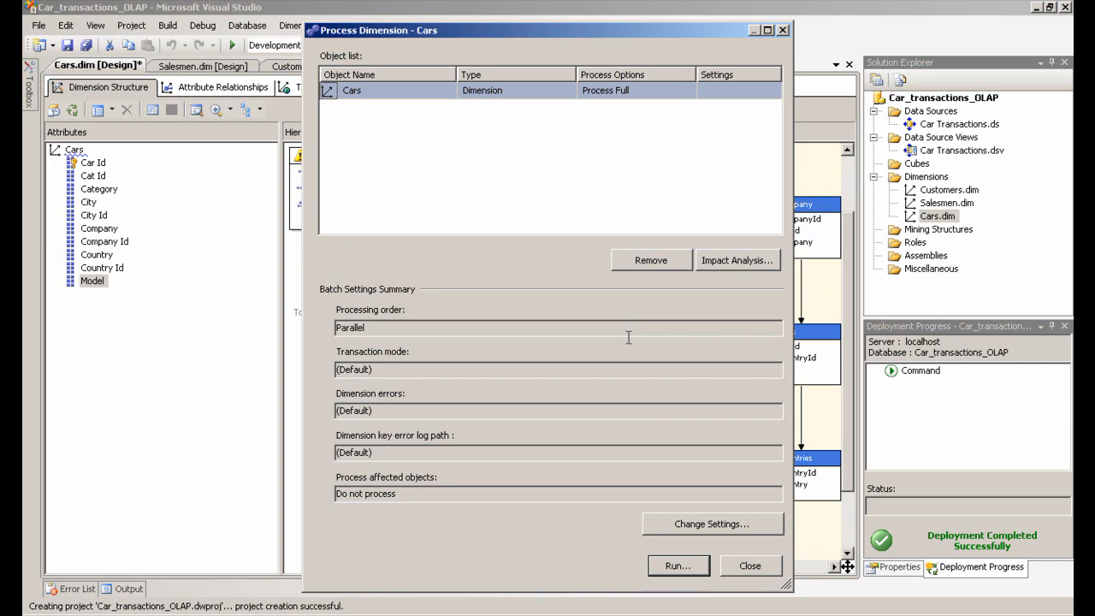
left_click(663, 567)
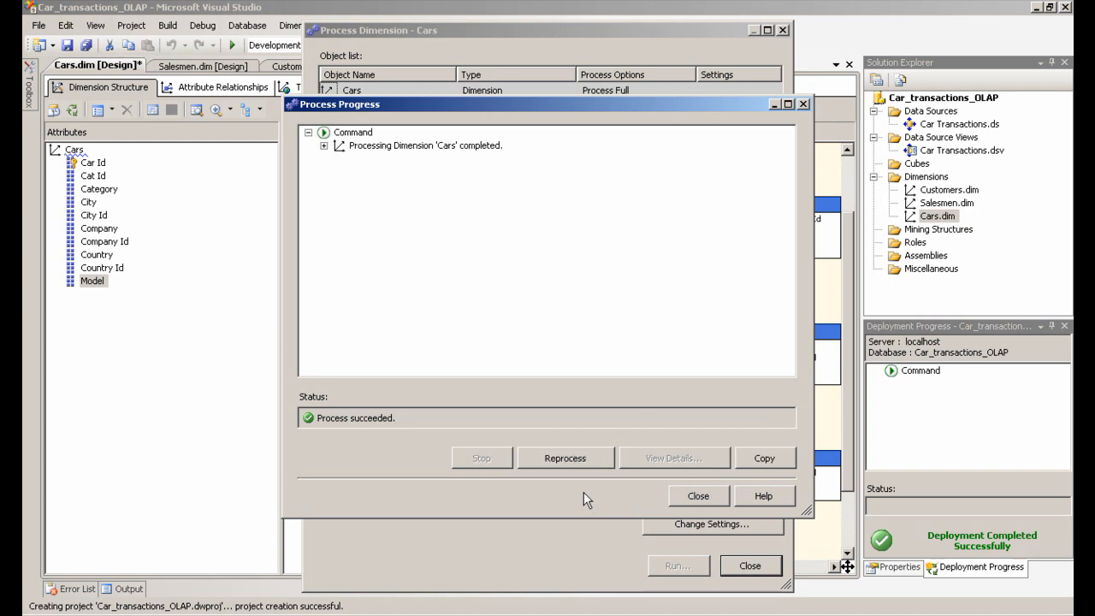
left_click(700, 497)
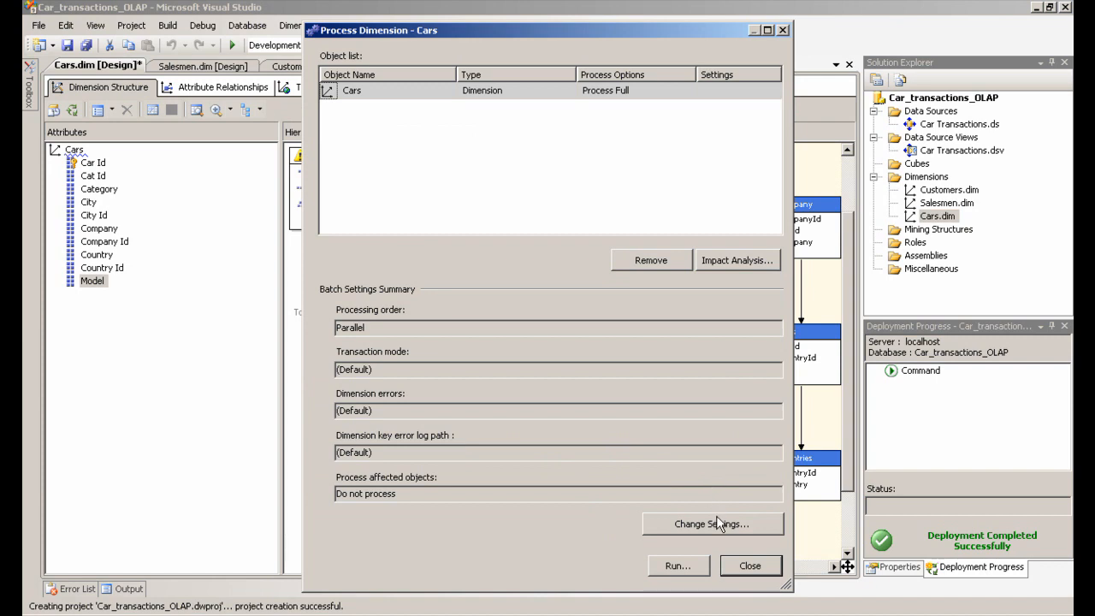
left_click(746, 568)
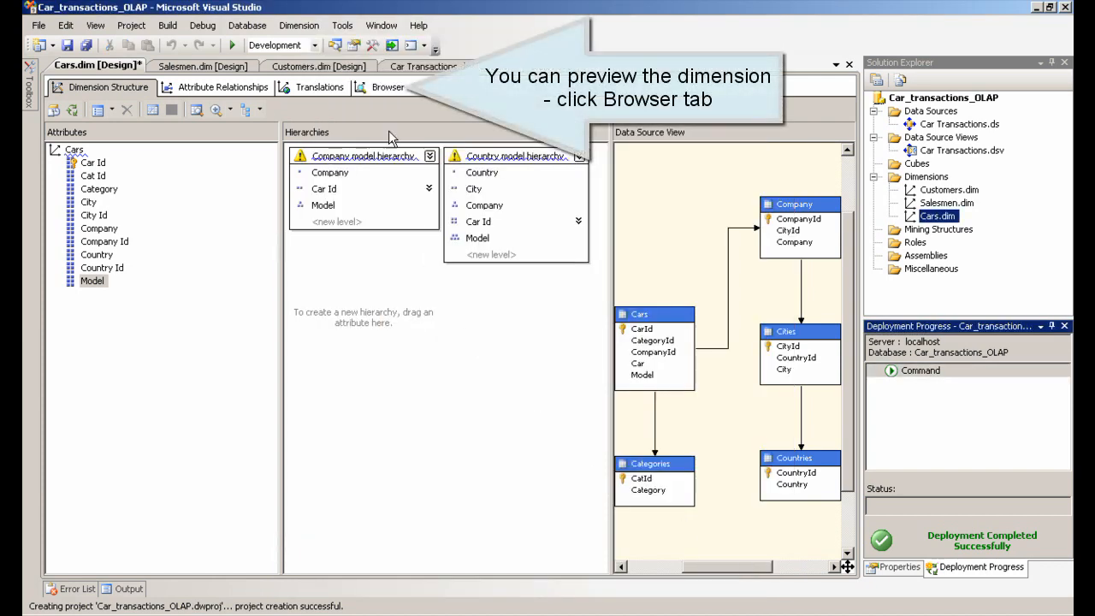
Browse the Cars dimension's Company model hierarchy, expanding Aston Martin, Bentley and Ferrari members down to models
left_click(385, 87)
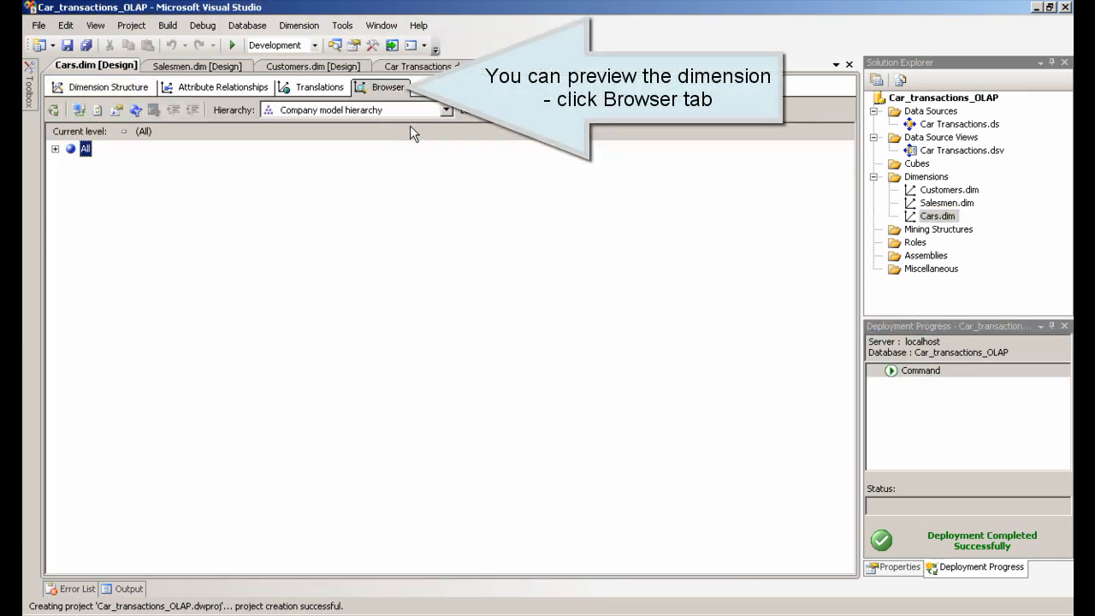
left_click(55, 148)
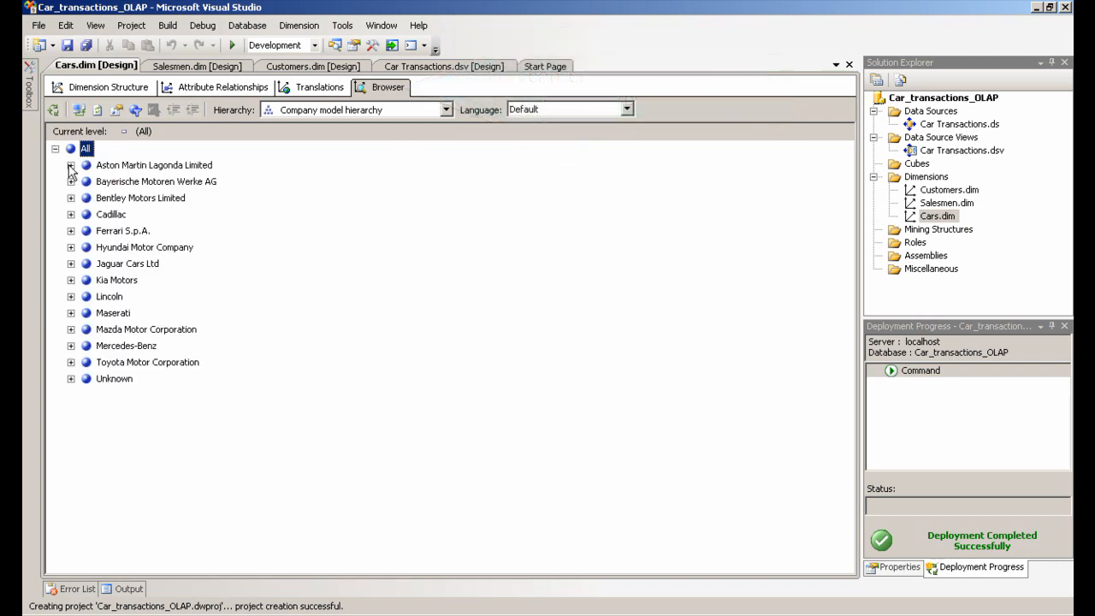
left_click(70, 165)
left_click(86, 182)
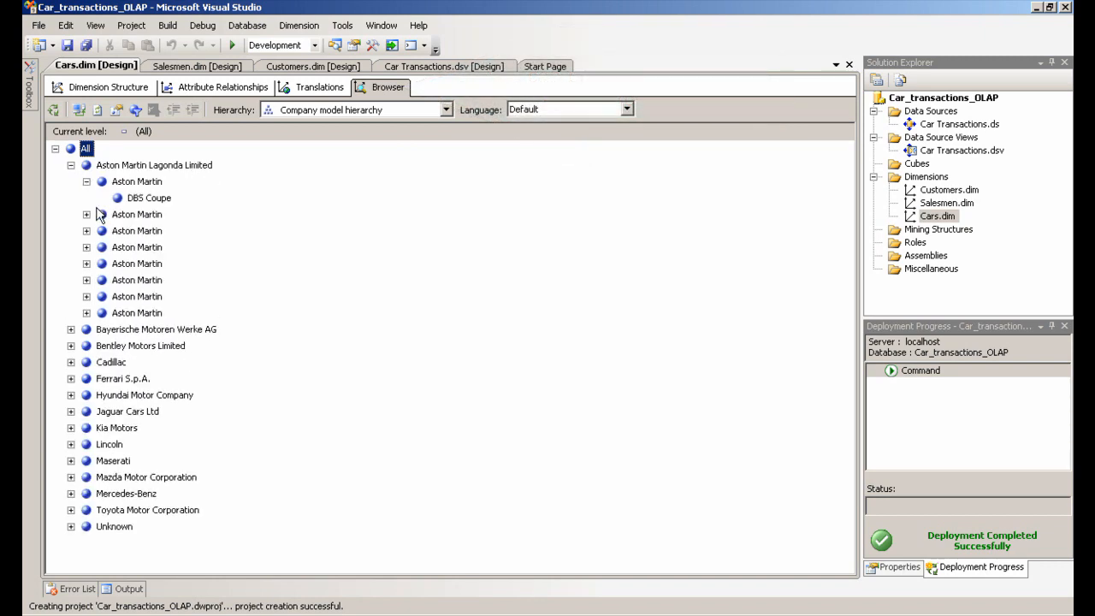
left_click(71, 346)
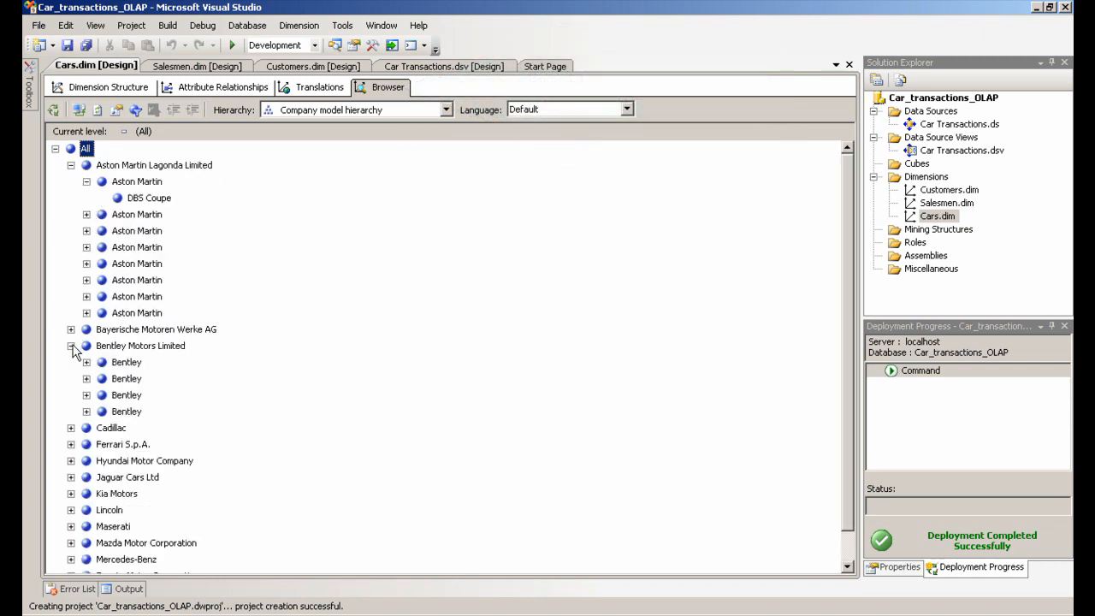
left_click(86, 378)
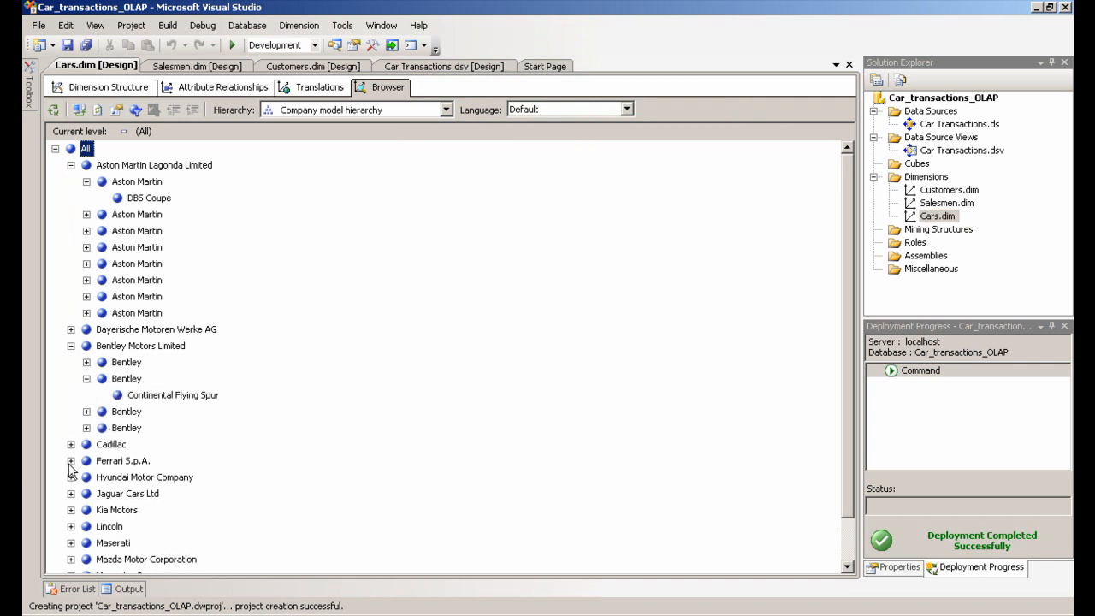
left_click(71, 461)
left_click(86, 478)
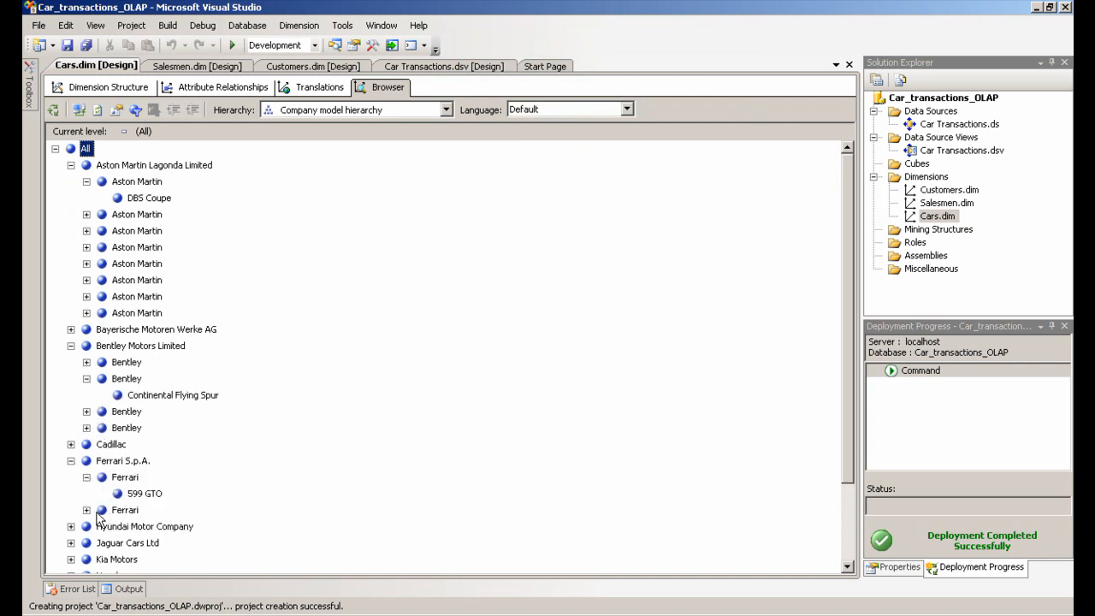
left_click(86, 510)
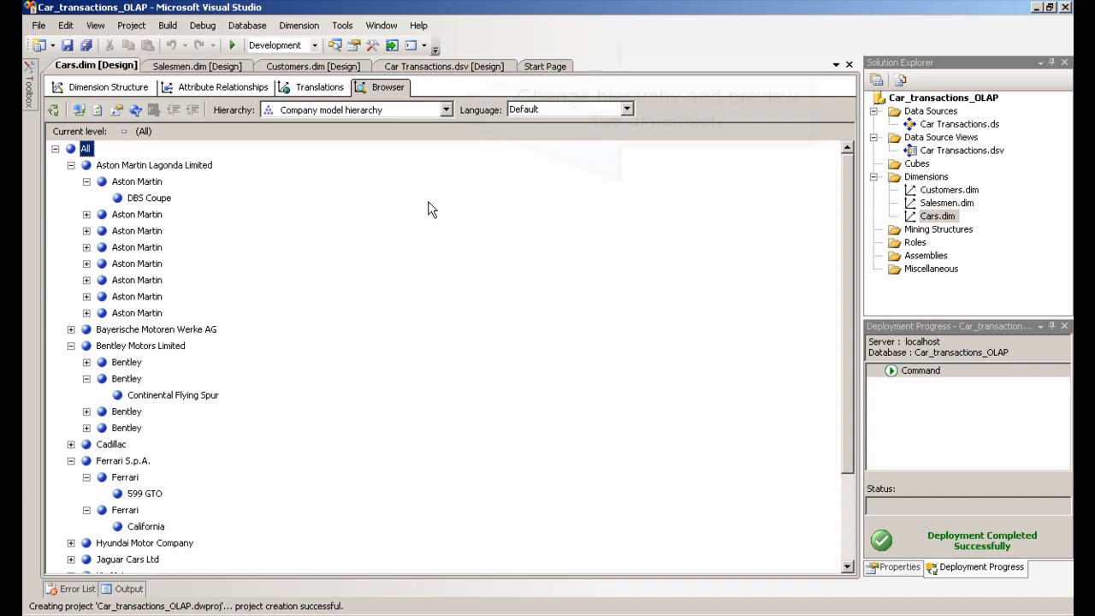
Switch the browser to the Country model hierarchy and expand Germany and Munich
left_click(446, 109)
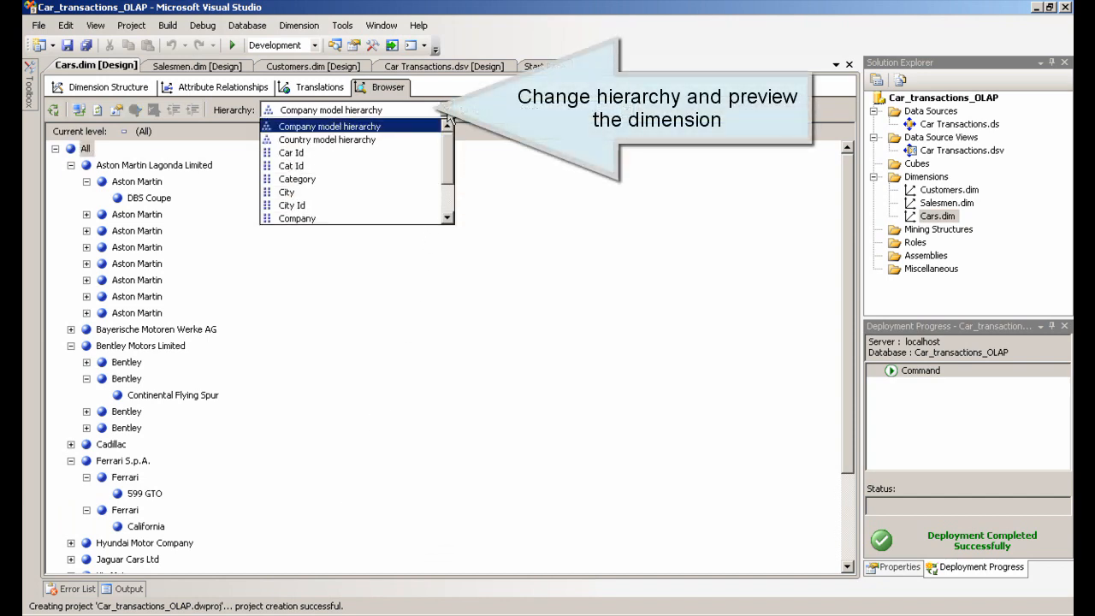
left_click(368, 139)
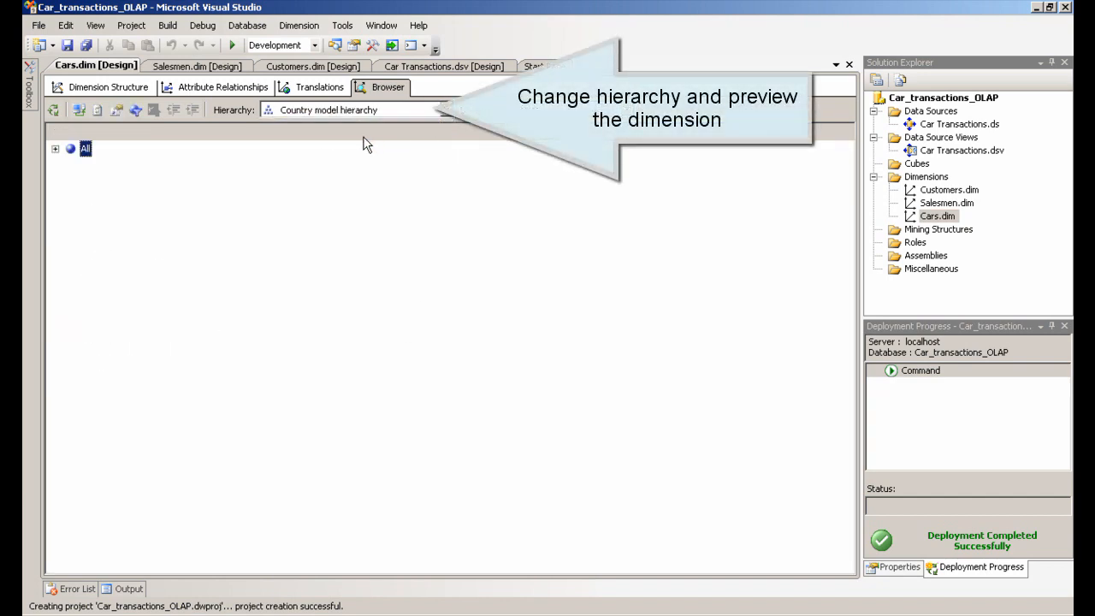
left_click(55, 150)
left_click(71, 165)
left_click(87, 181)
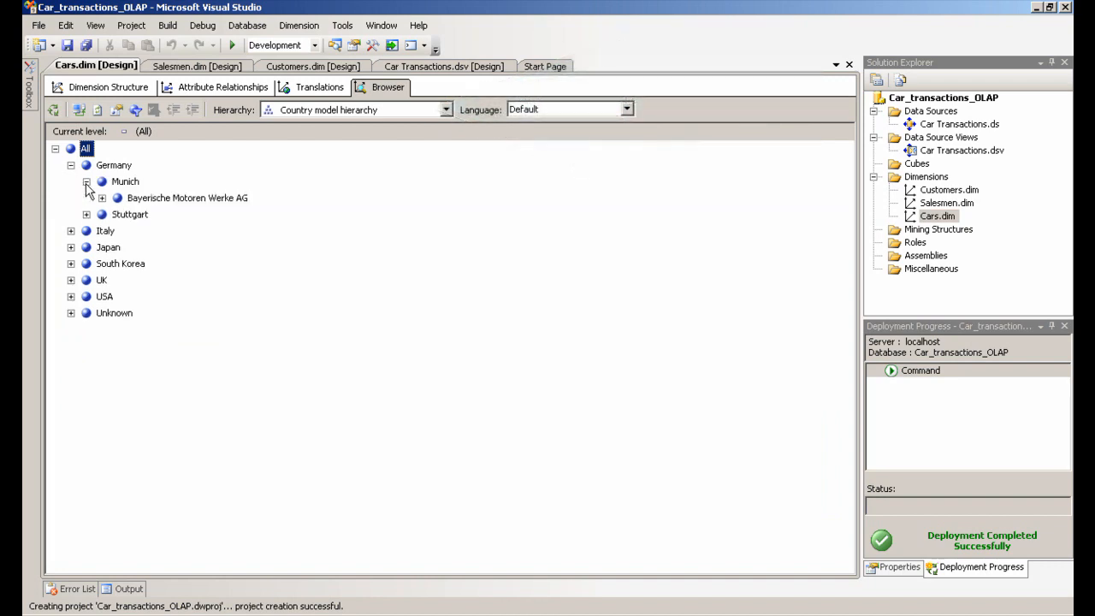
Expand the BMW members under Munich and the Italian cities Maranello and Modena down to Ferrari and Maserati models
left_click(102, 197)
left_click(117, 215)
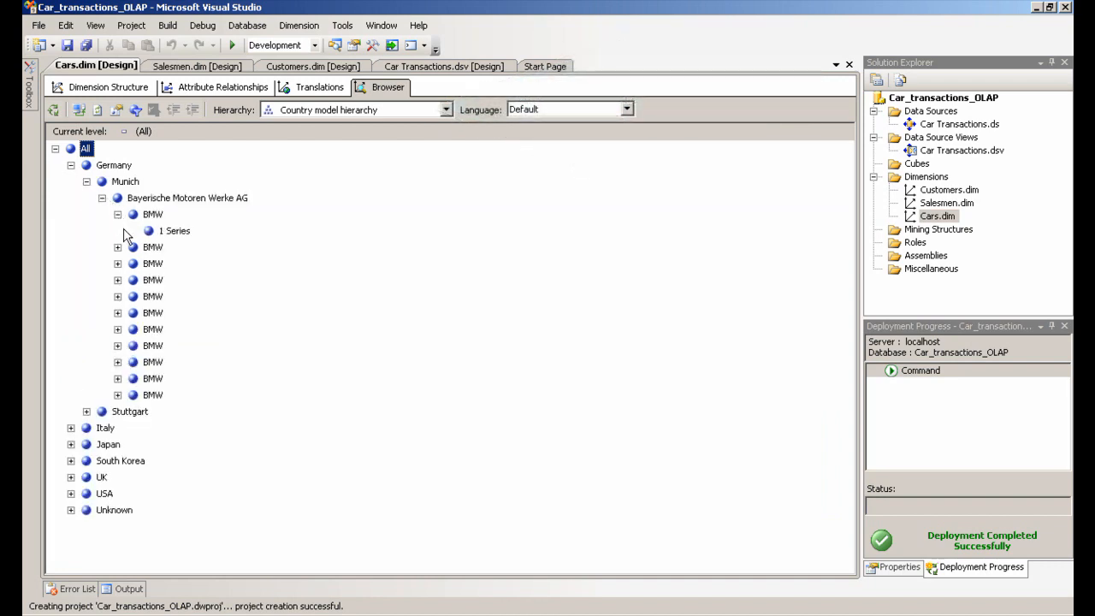
left_click(71, 428)
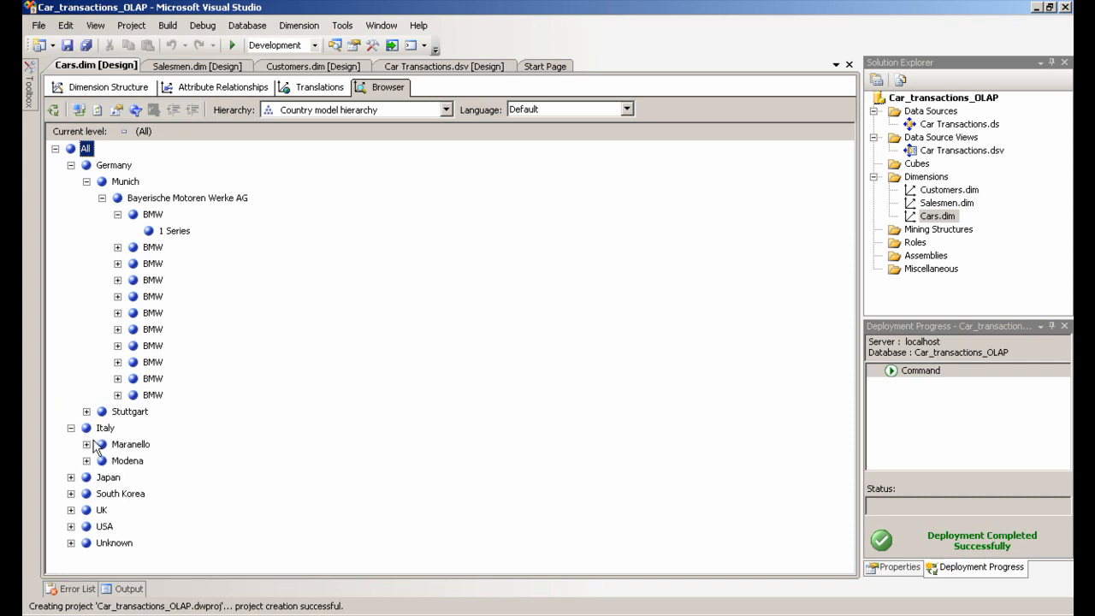
left_click(86, 444)
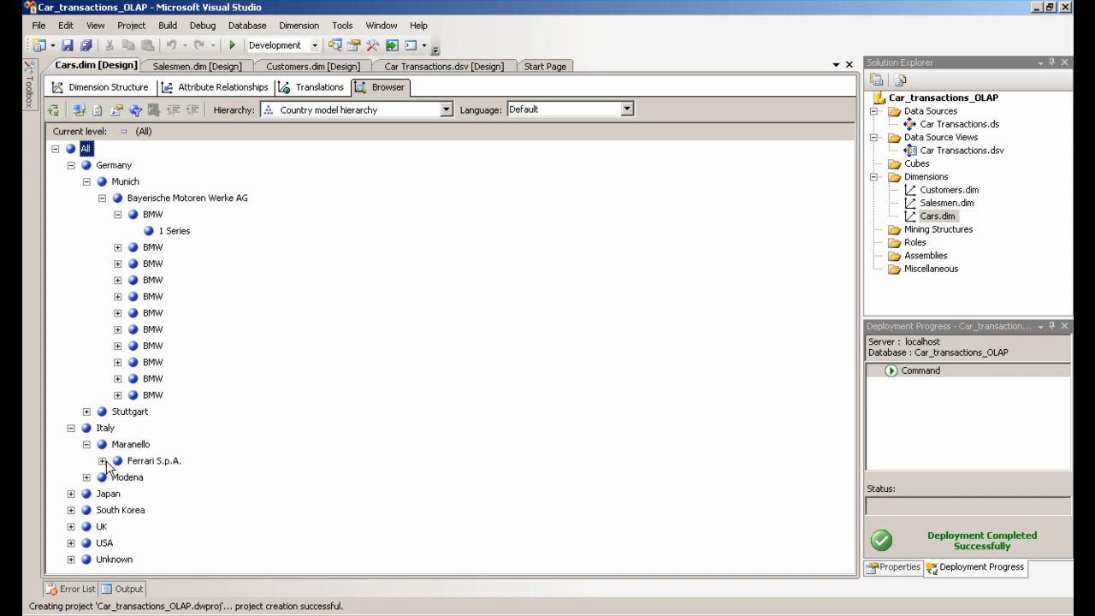
left_click(103, 462)
left_click(118, 477)
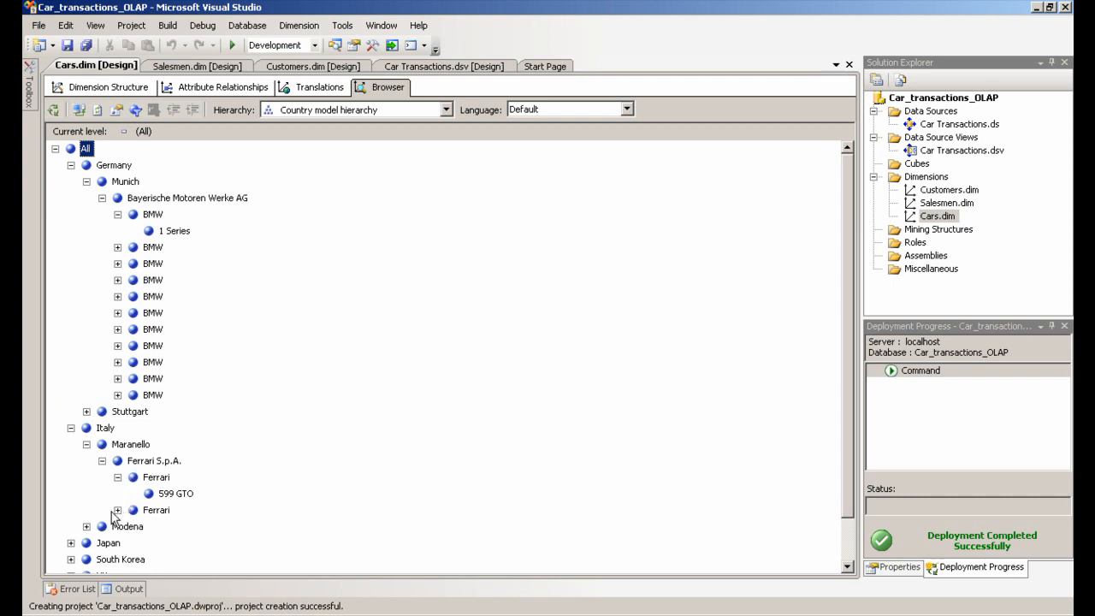
left_click(87, 526)
left_click(102, 542)
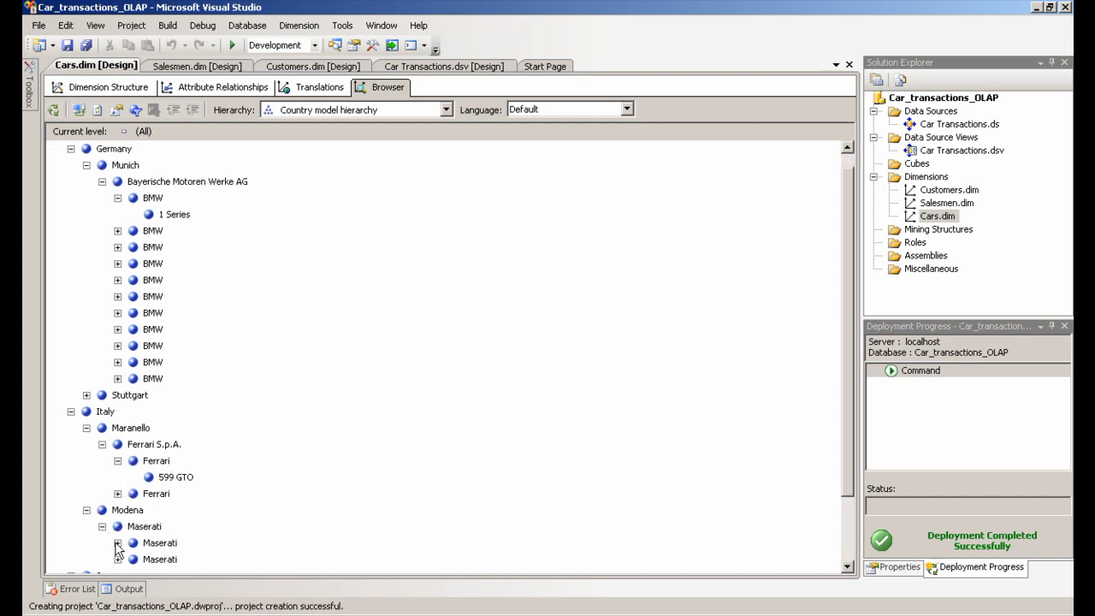
left_click(118, 543)
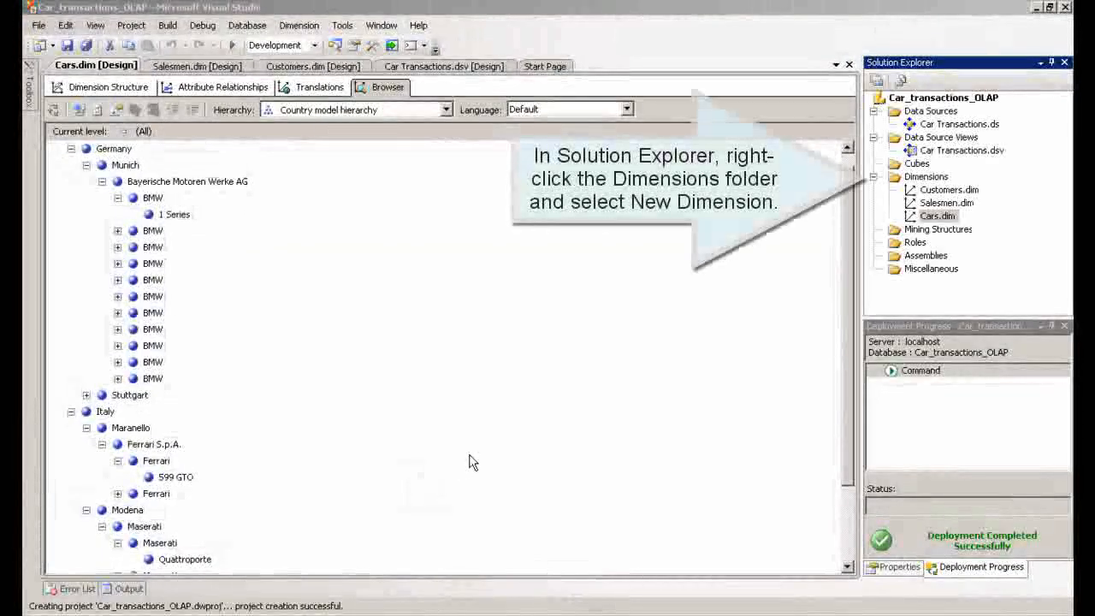
Start a new dimension in the Dimension Wizard, choosing to generate a time table on the server
left_click(933, 177)
right_click(935, 179)
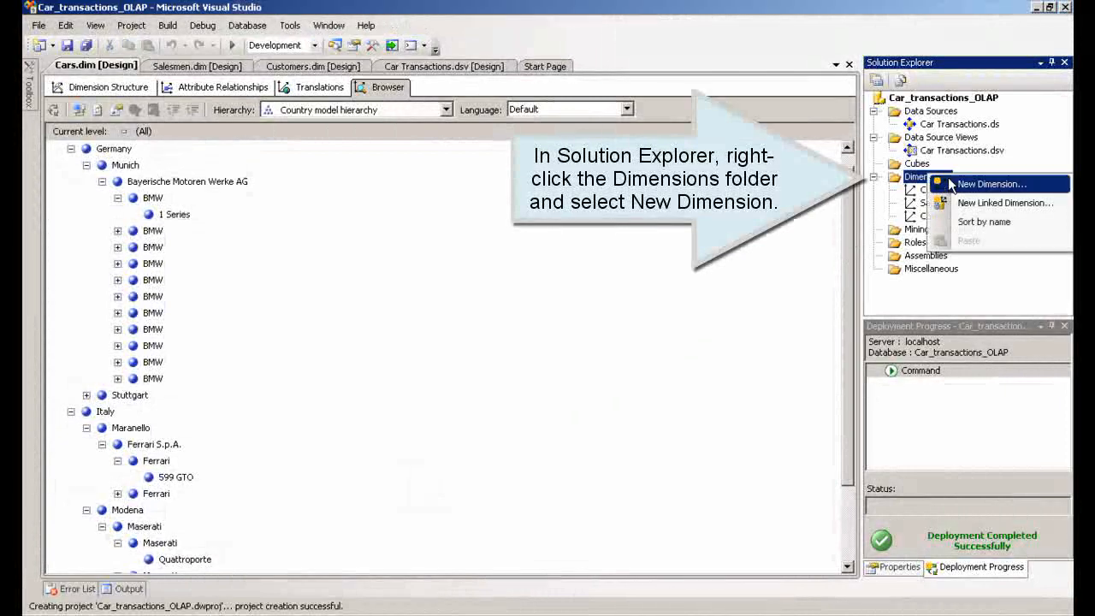
left_click(990, 184)
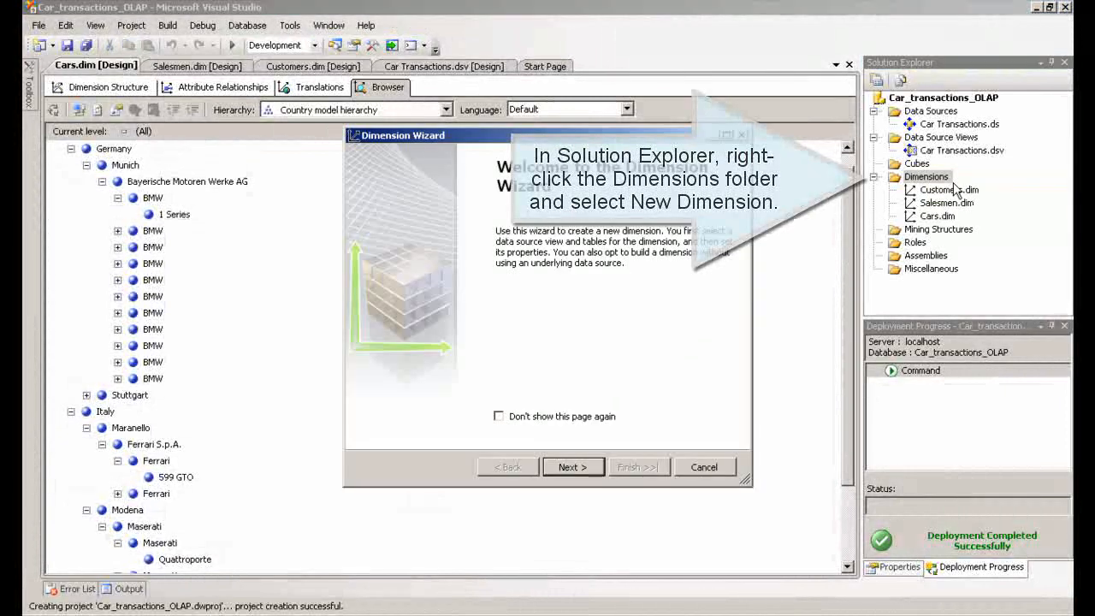
left_click(575, 466)
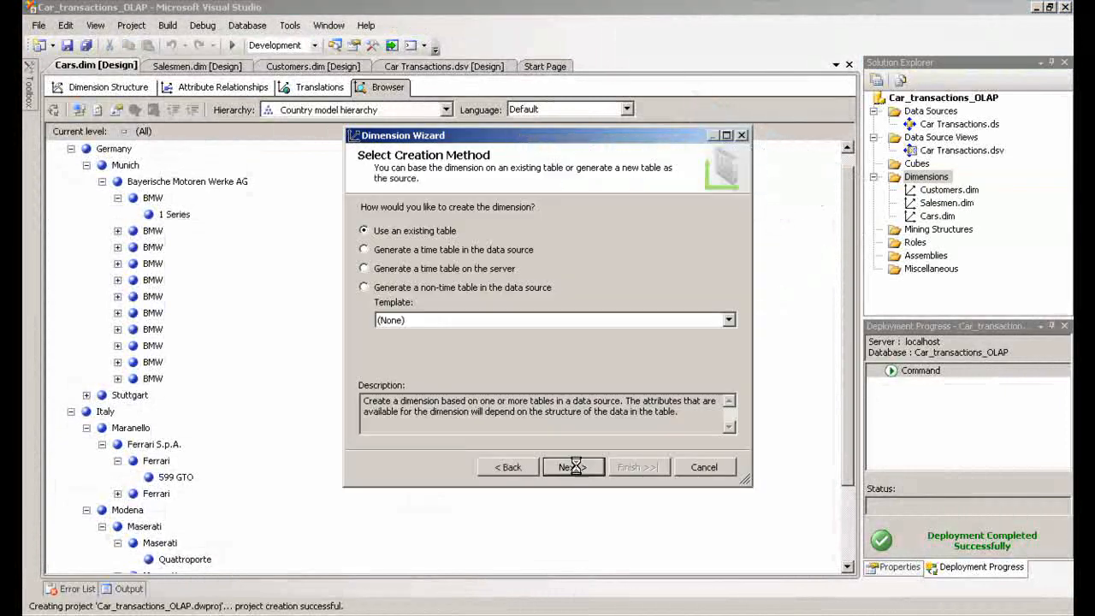
left_click(365, 268)
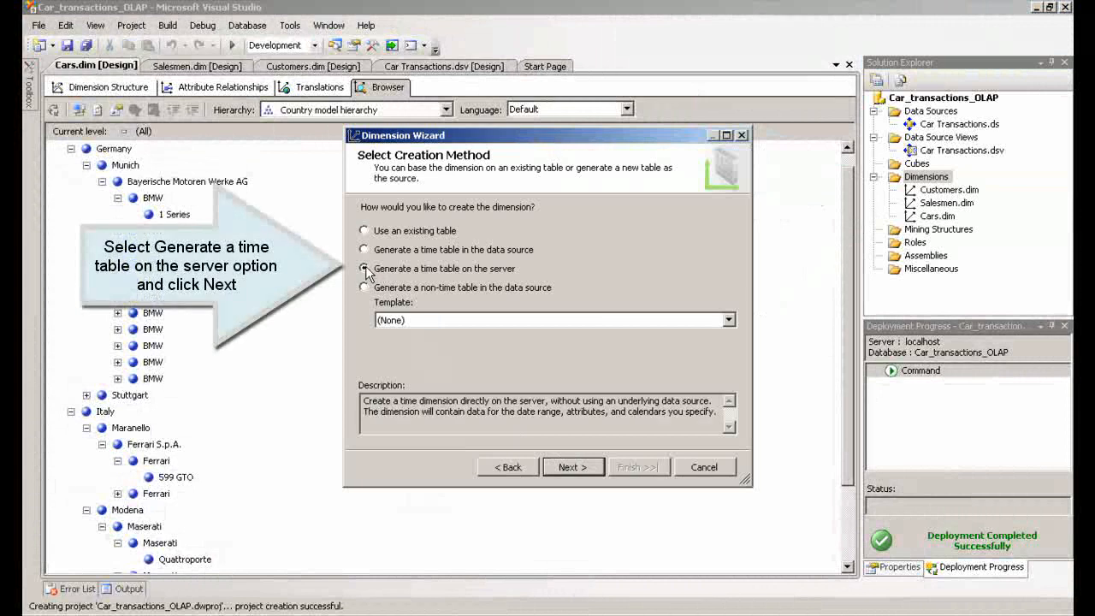
left_click(585, 469)
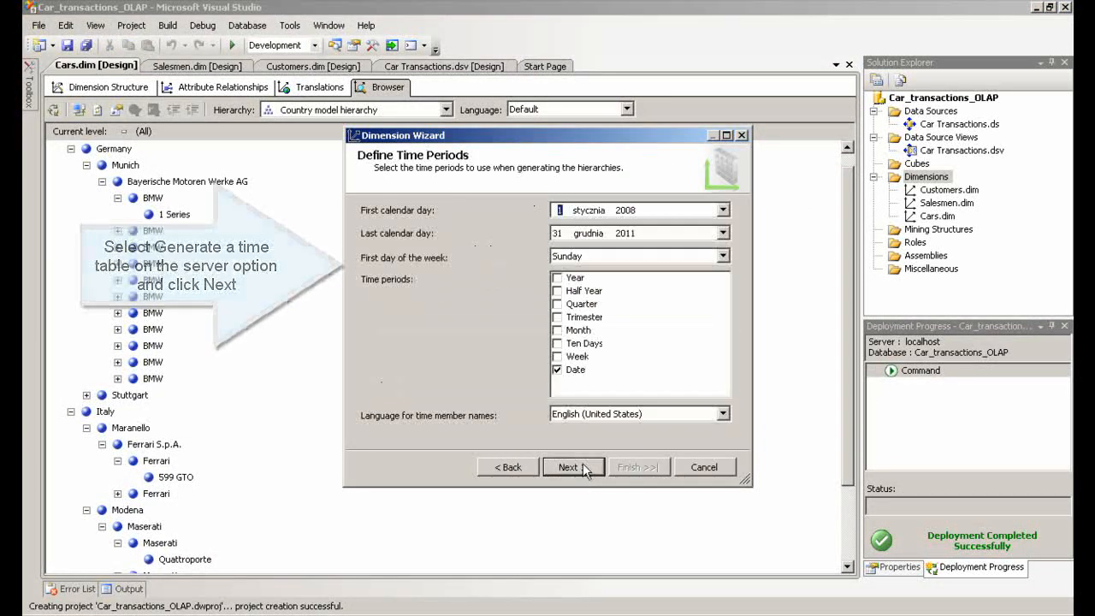
Define Year, Quarter, Month and Date time periods starting 1 January 2010, then finish the wizard with the regular calendar
left_click(556, 278)
left_click(558, 305)
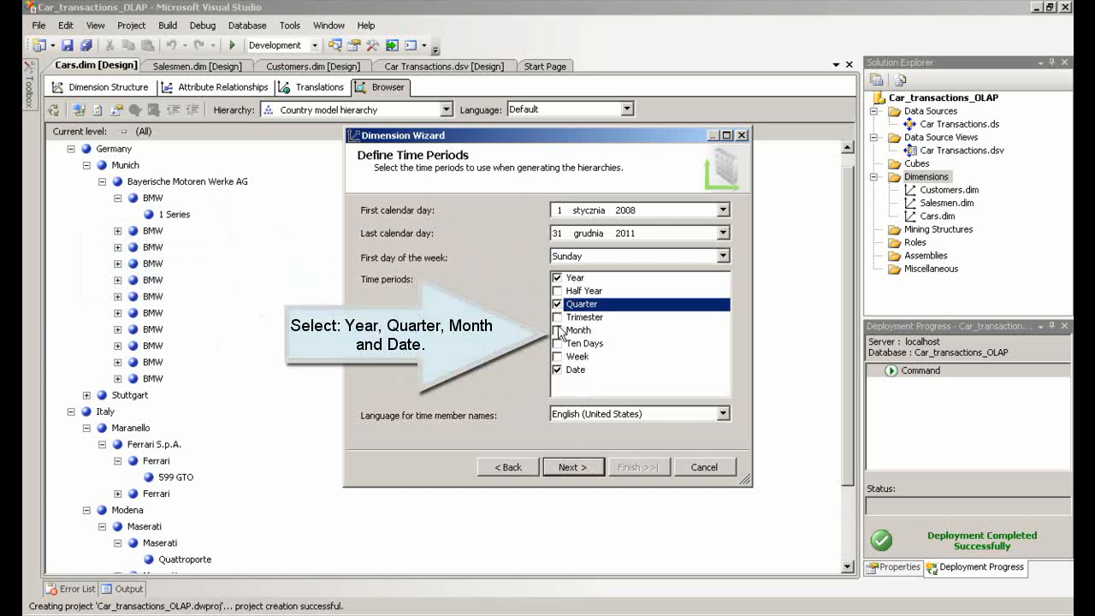
left_click(558, 331)
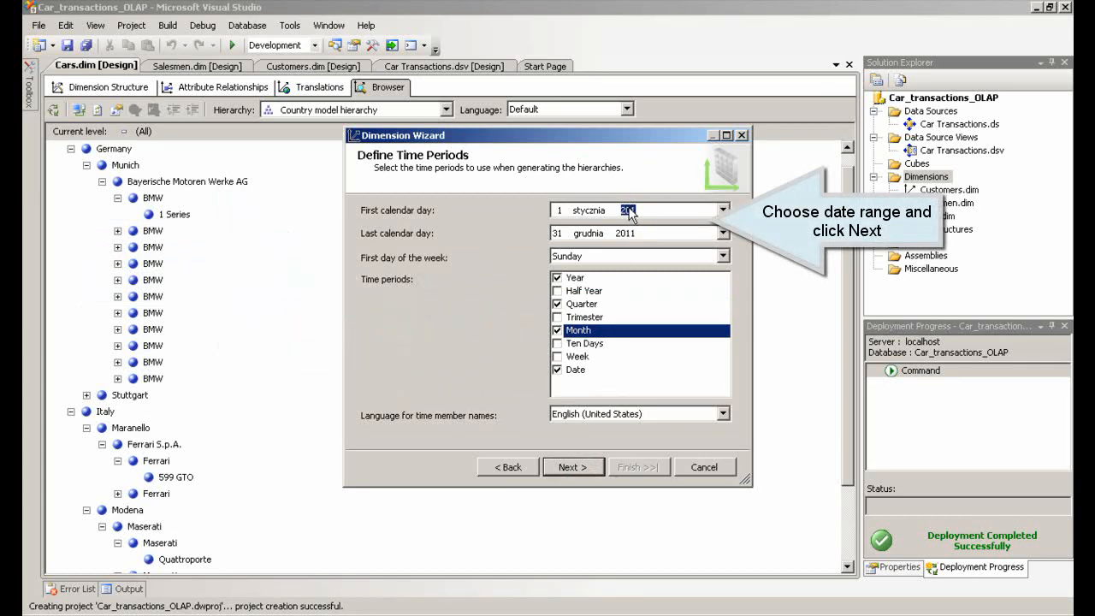
left_click(629, 209)
type("2010")
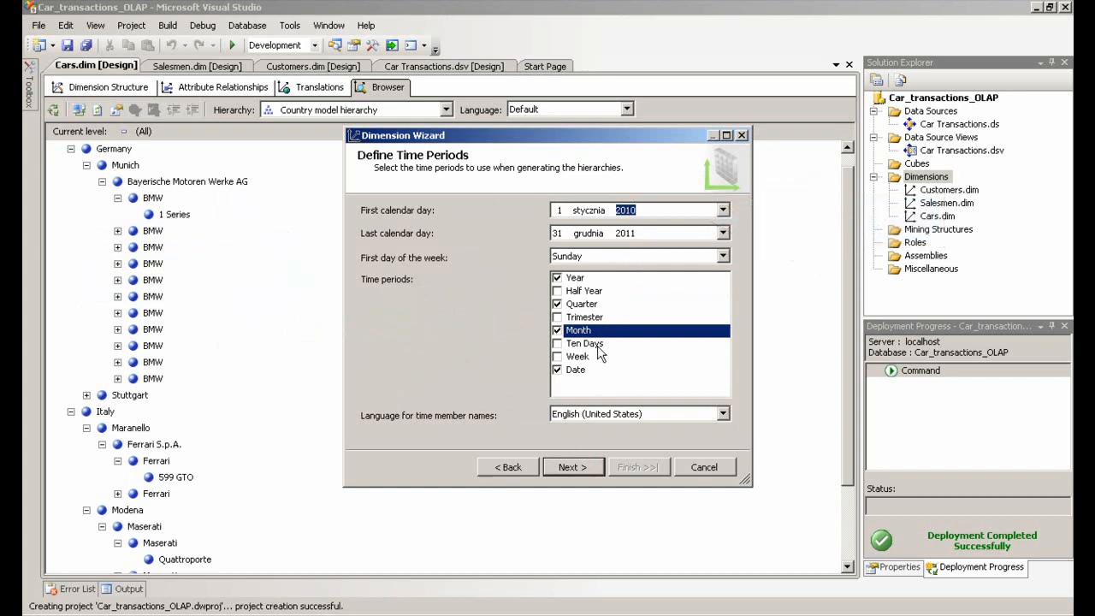
left_click(571, 468)
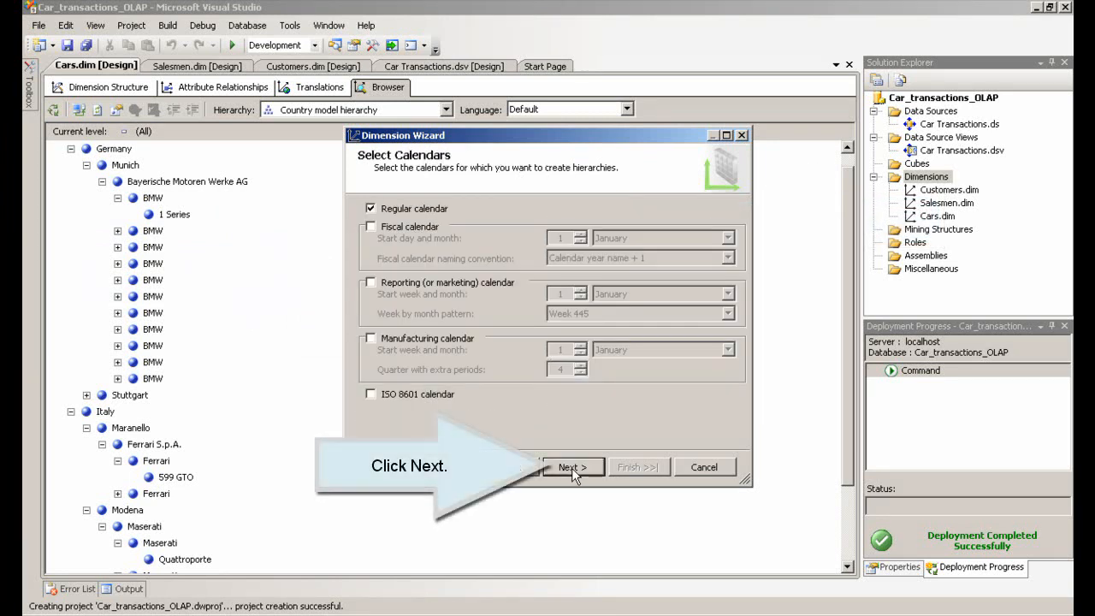
left_click(572, 468)
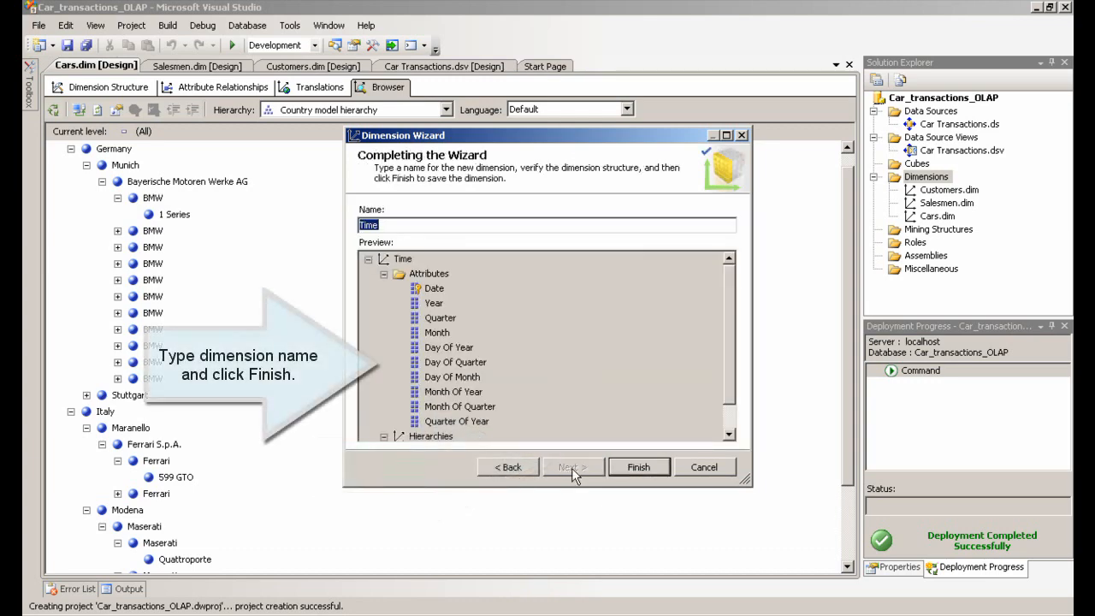
left_click(638, 468)
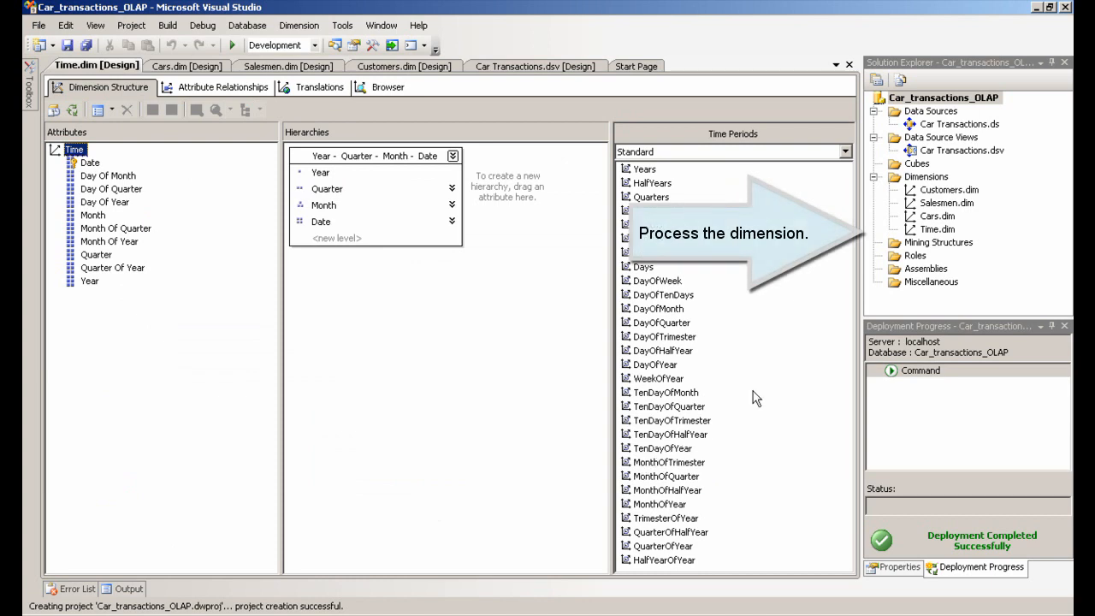
Process the Time dimension, building and deploying the project first, then close the processing dialogs
right_click(924, 231)
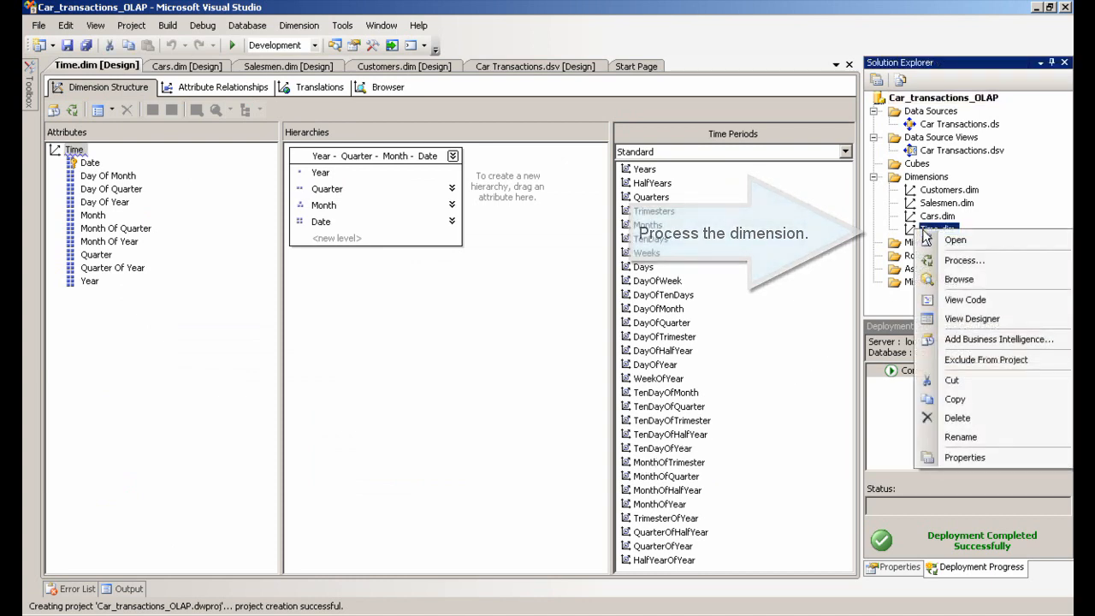
left_click(928, 261)
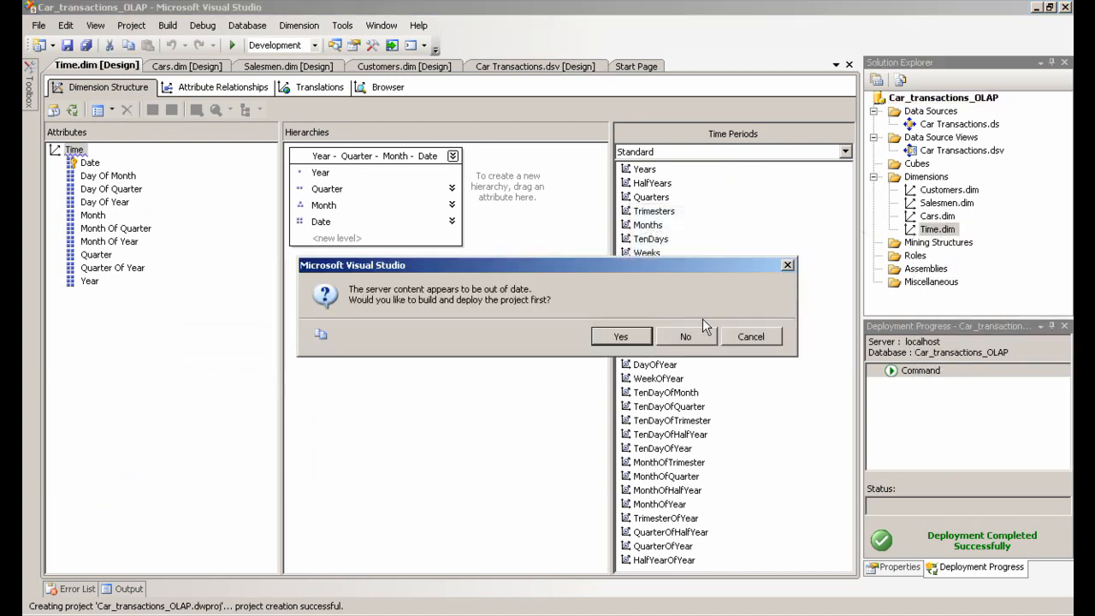
left_click(622, 337)
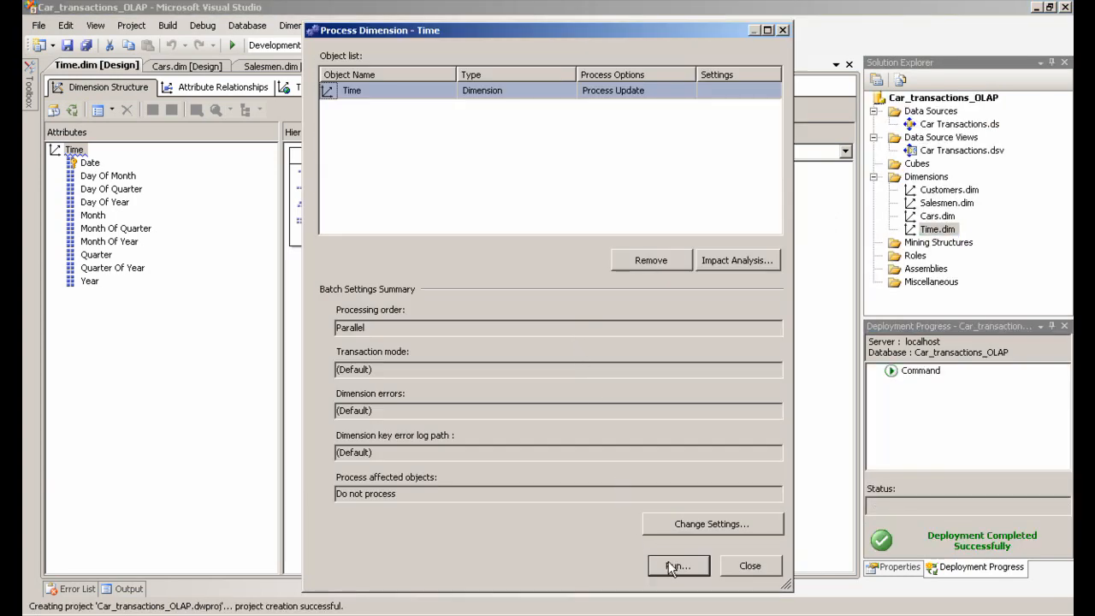
left_click(674, 566)
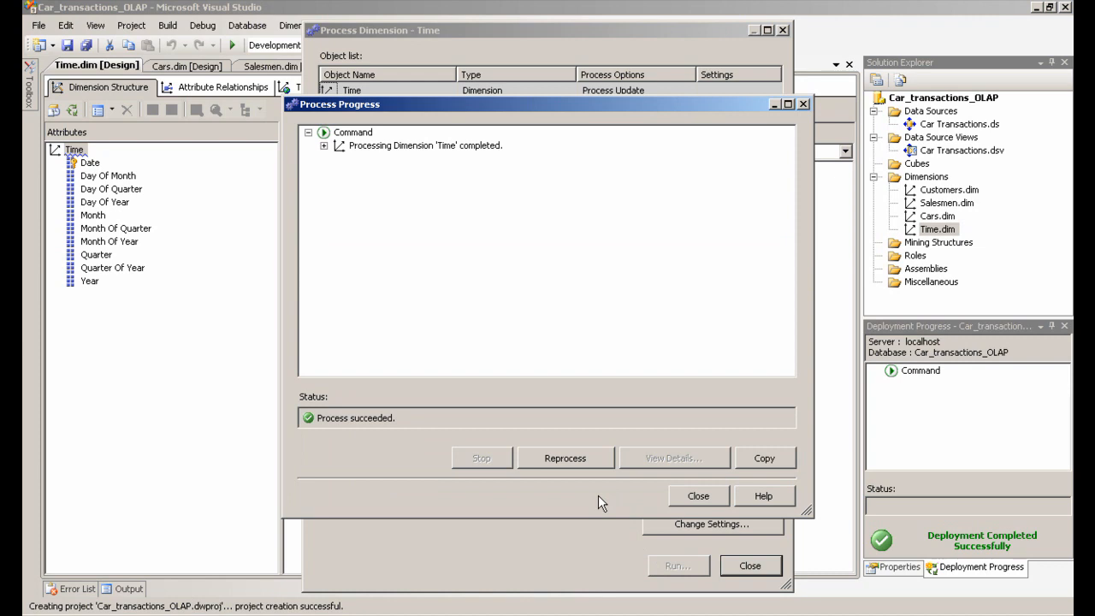
left_click(697, 497)
left_click(751, 566)
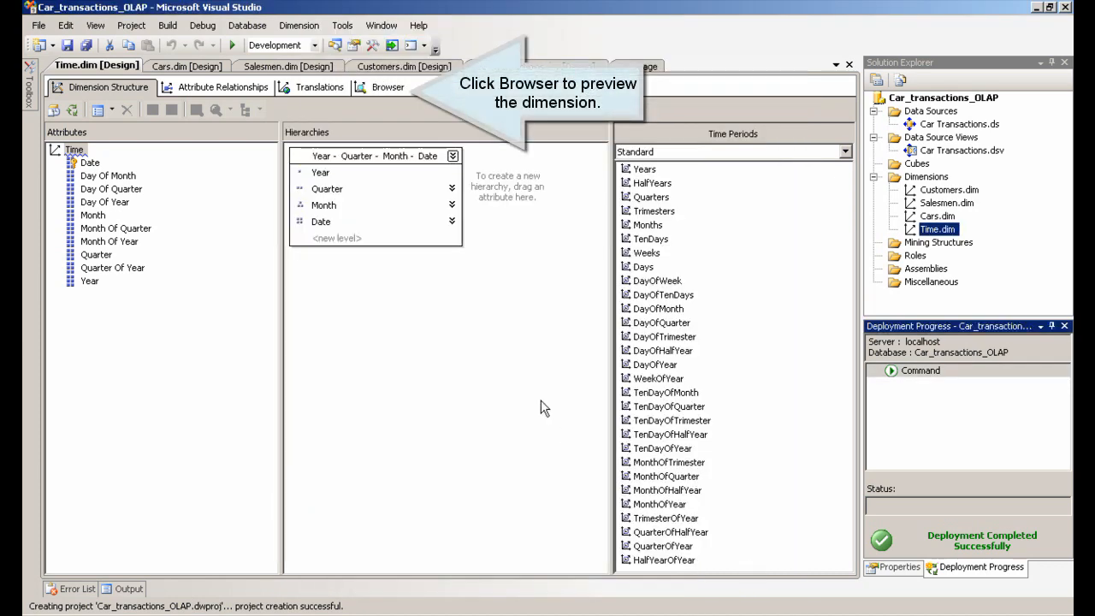
Browse the Time dimension's hierarchy, expanding Calendar 2011, Quarter 2 and April 2011 down to dates
left_click(383, 87)
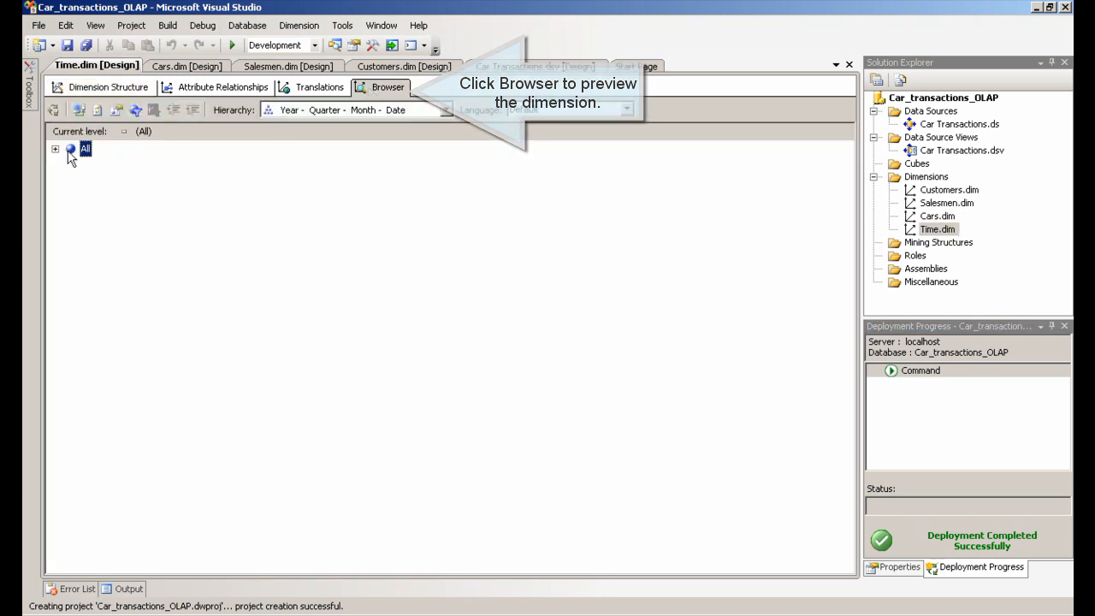
double_click(69, 150)
left_click(71, 181)
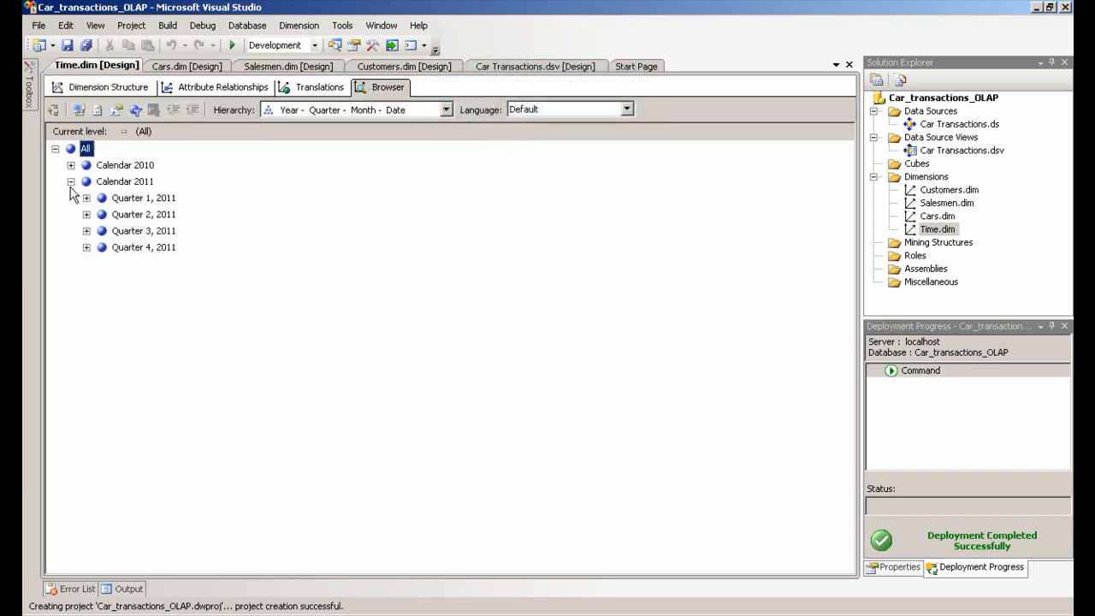
left_click(86, 214)
left_click(101, 231)
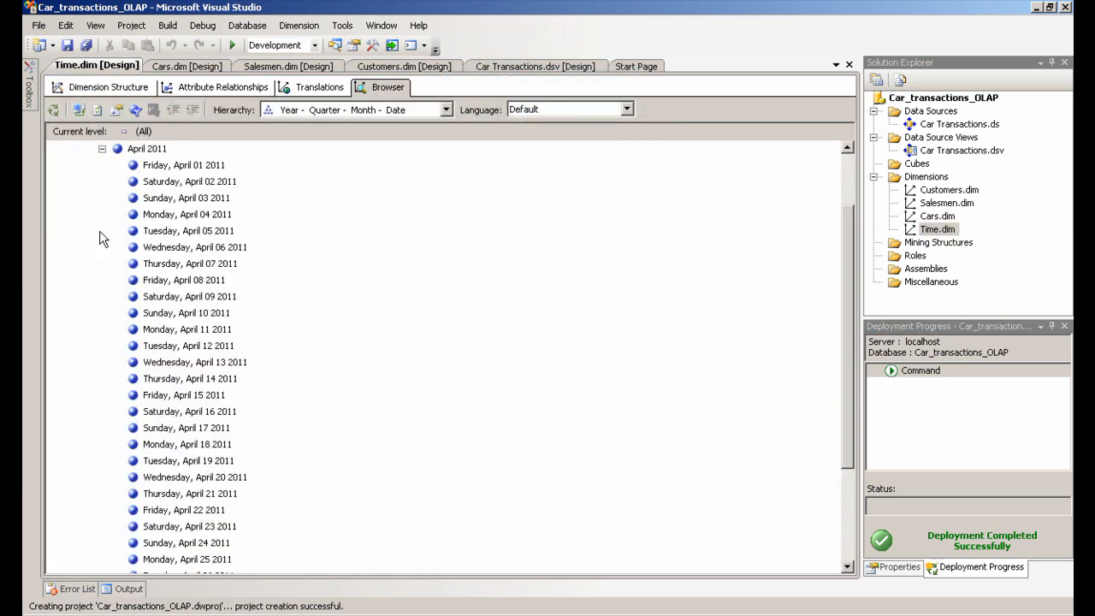
scroll(299, 294, "down", 3)
scroll(301, 296, "up", 4)
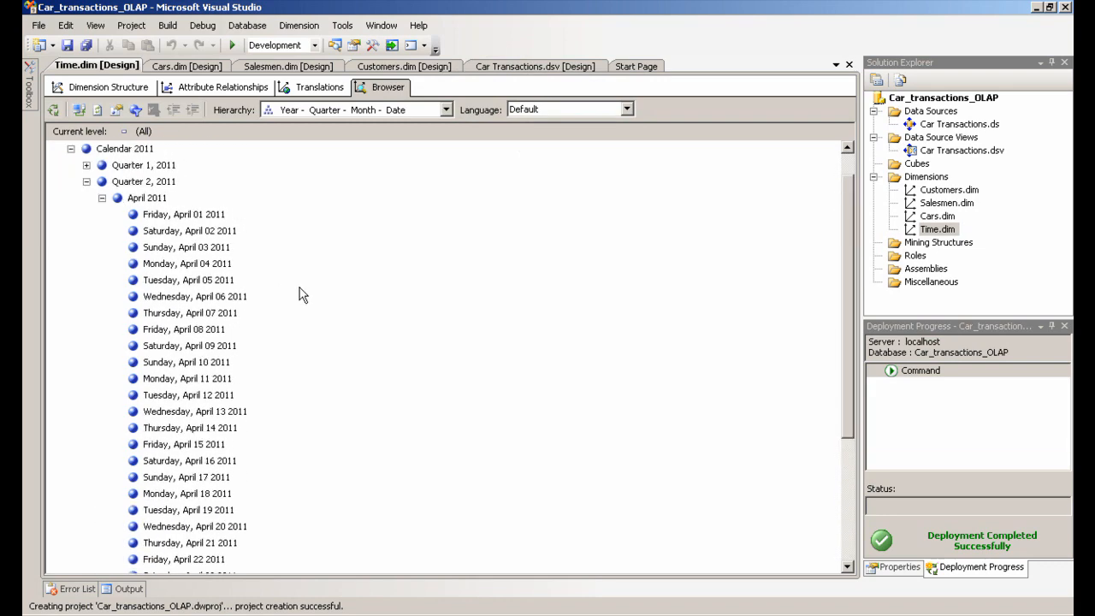
Collapse Quarter 2 and expand Quarter 4 and November 2011 to view their dates, then collapse Quarter 4
left_click(101, 197)
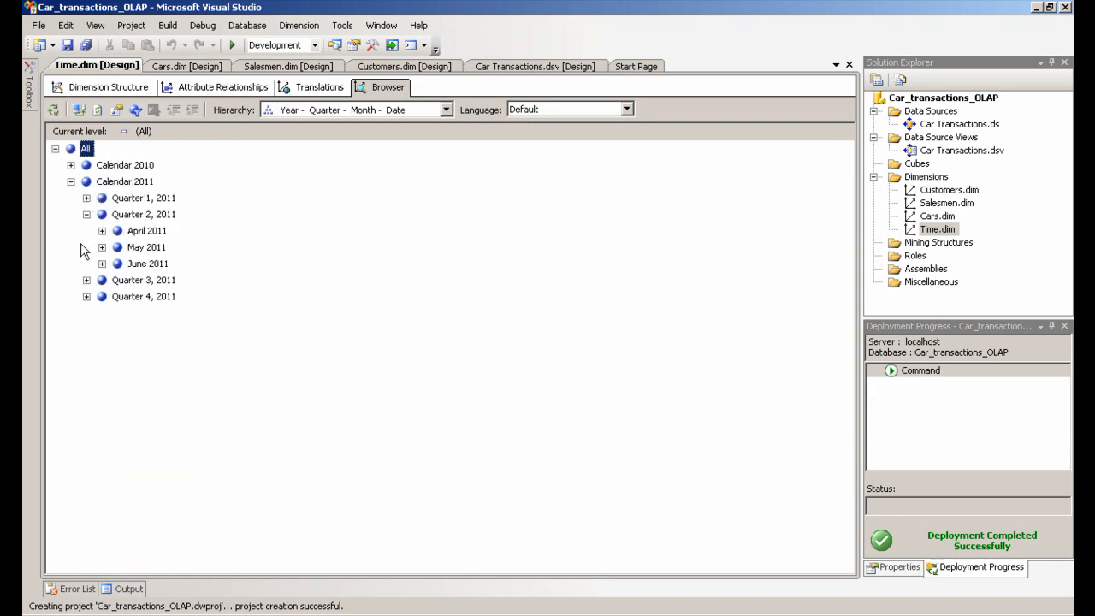
left_click(86, 214)
left_click(86, 247)
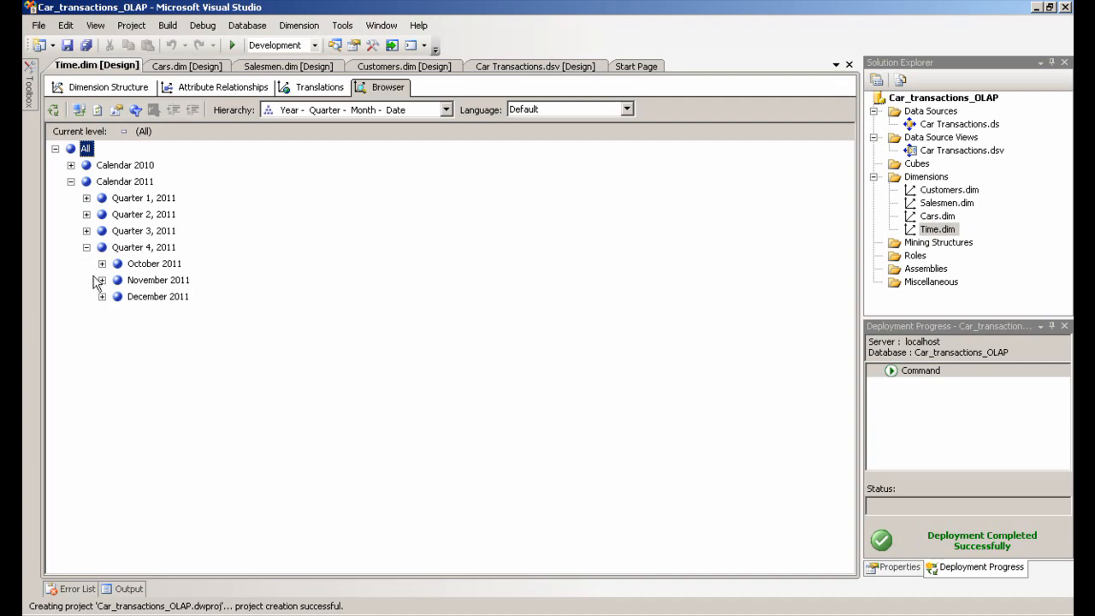
left_click(102, 280)
scroll(154, 310, "down", 2)
scroll(120, 266, "up", 4)
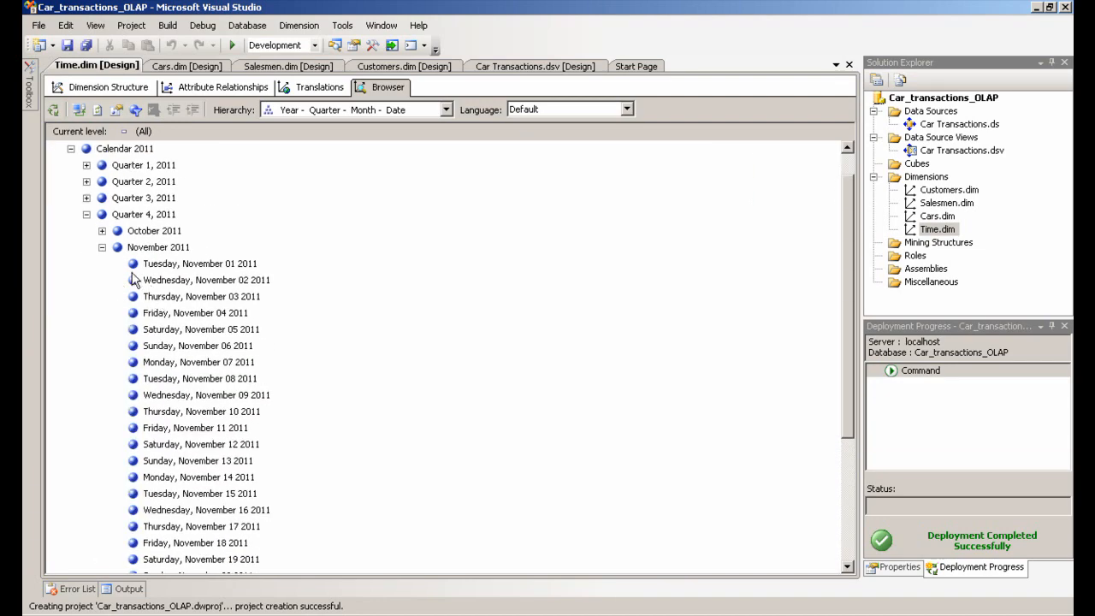
left_click(86, 215)
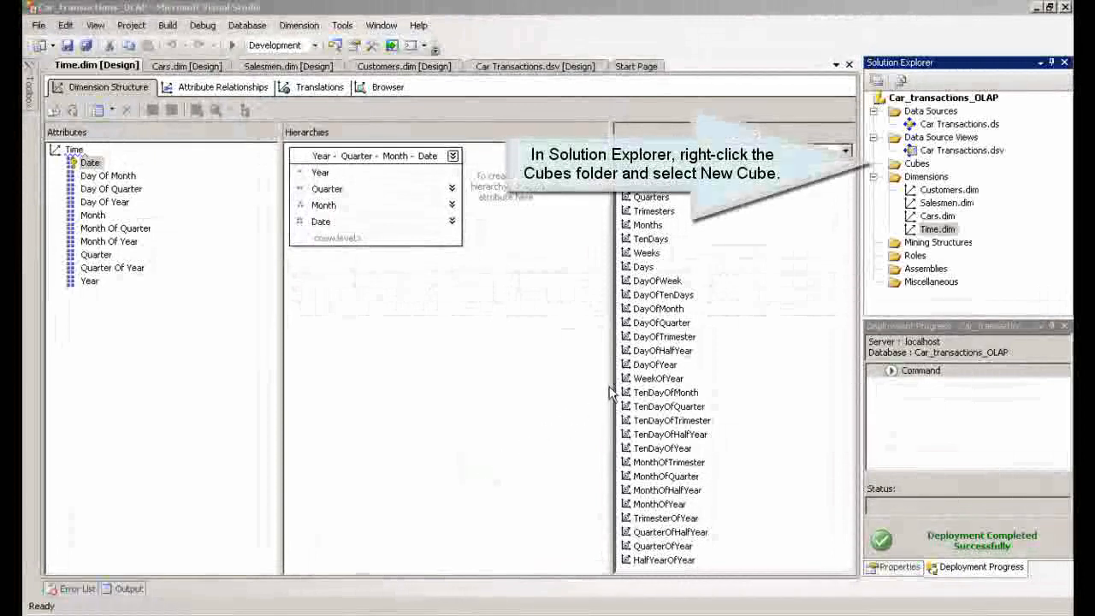
Start a new cube from existing tables and select Transactions_facts_table as the measure group table
right_click(915, 164)
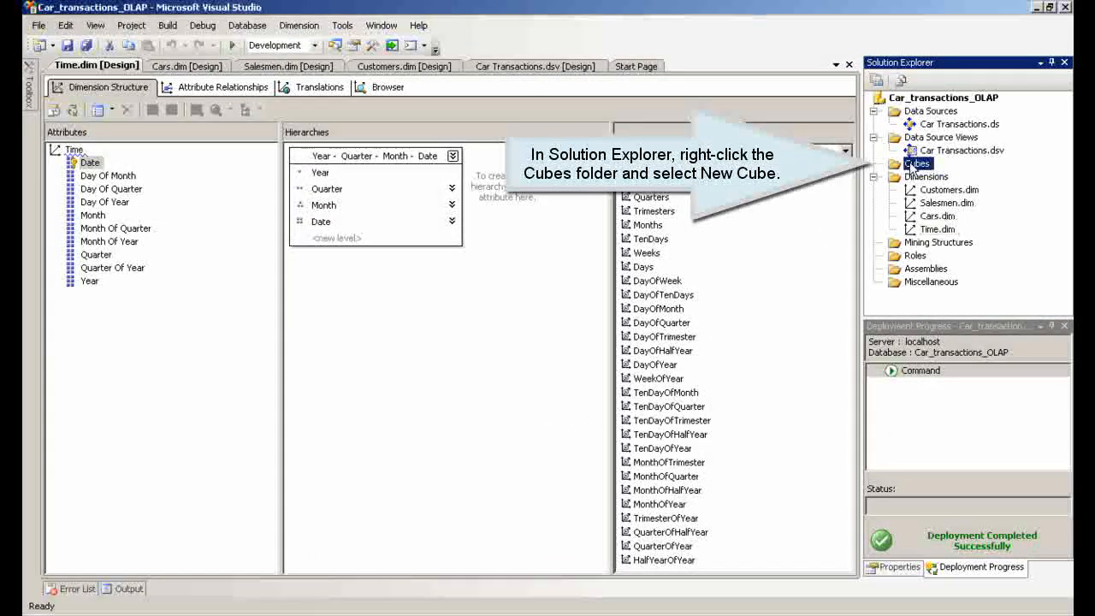
left_click(958, 175)
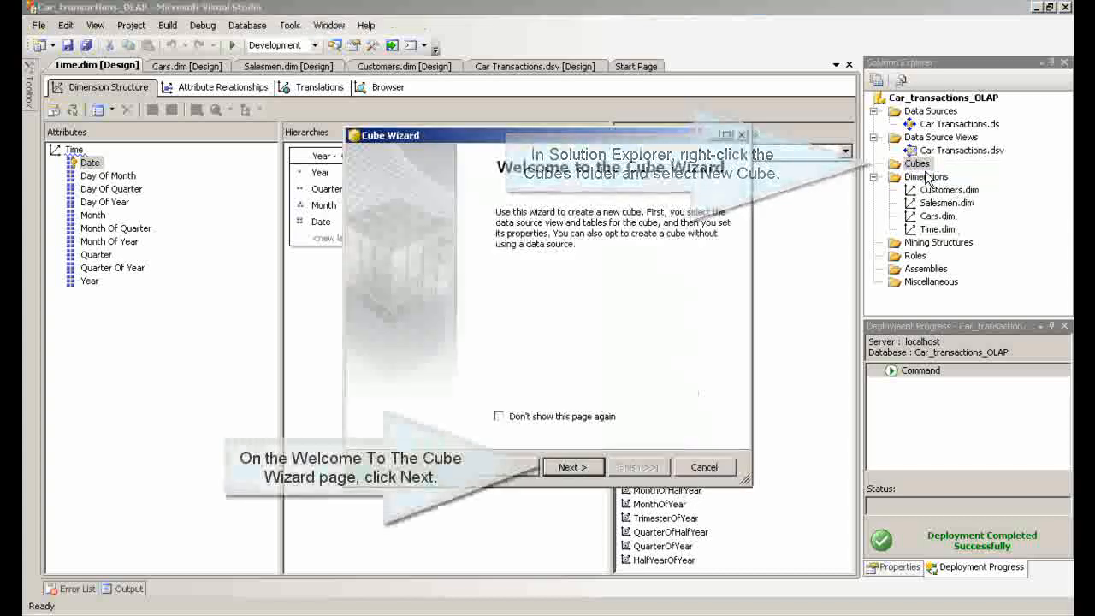
left_click(579, 467)
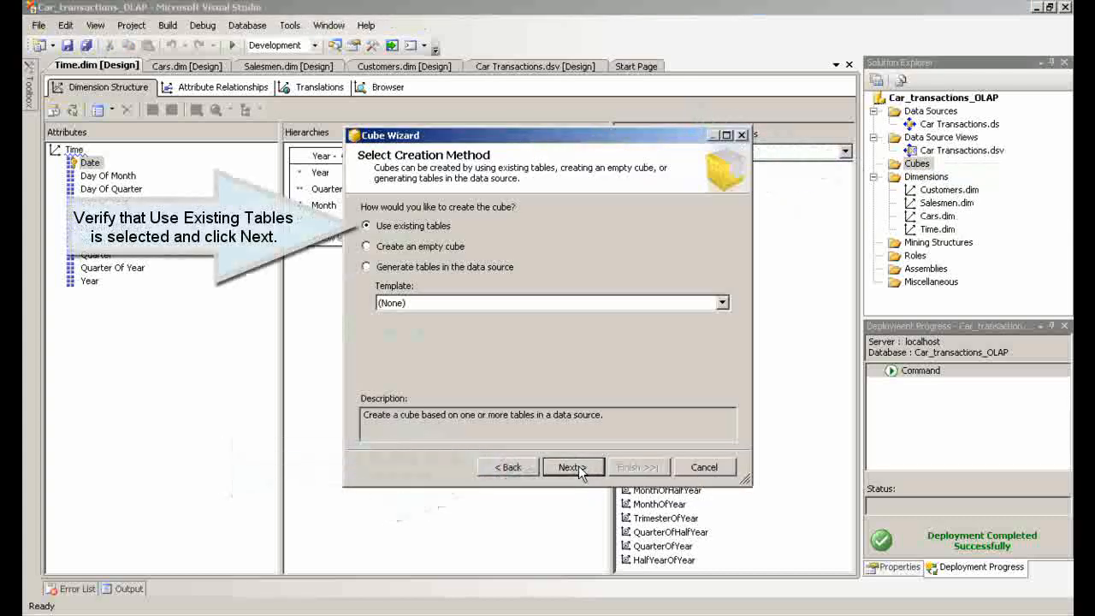
left_click(580, 469)
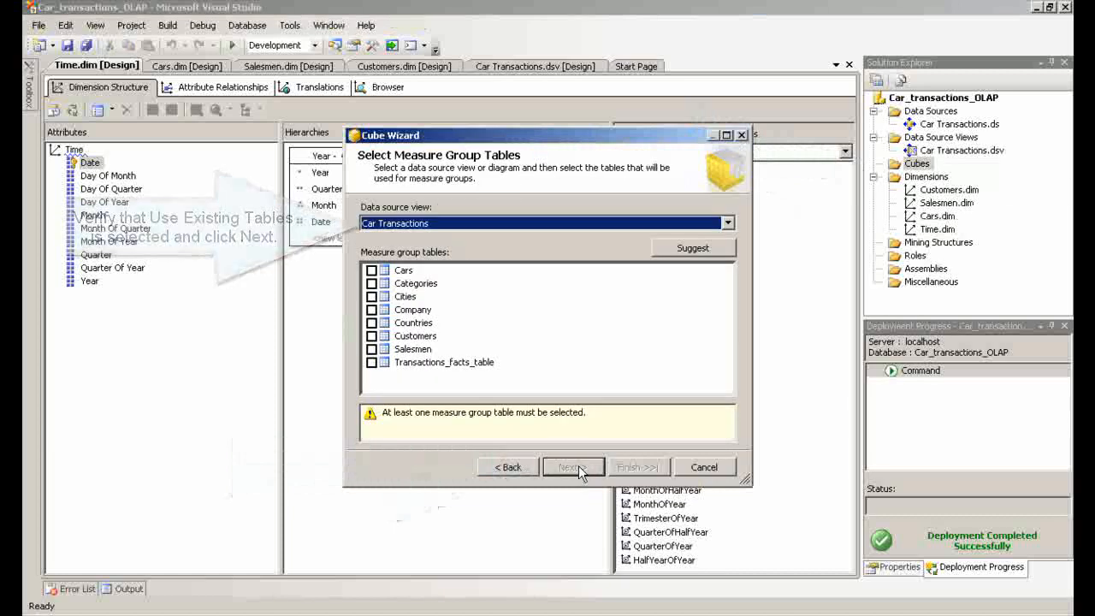
left_click(372, 363)
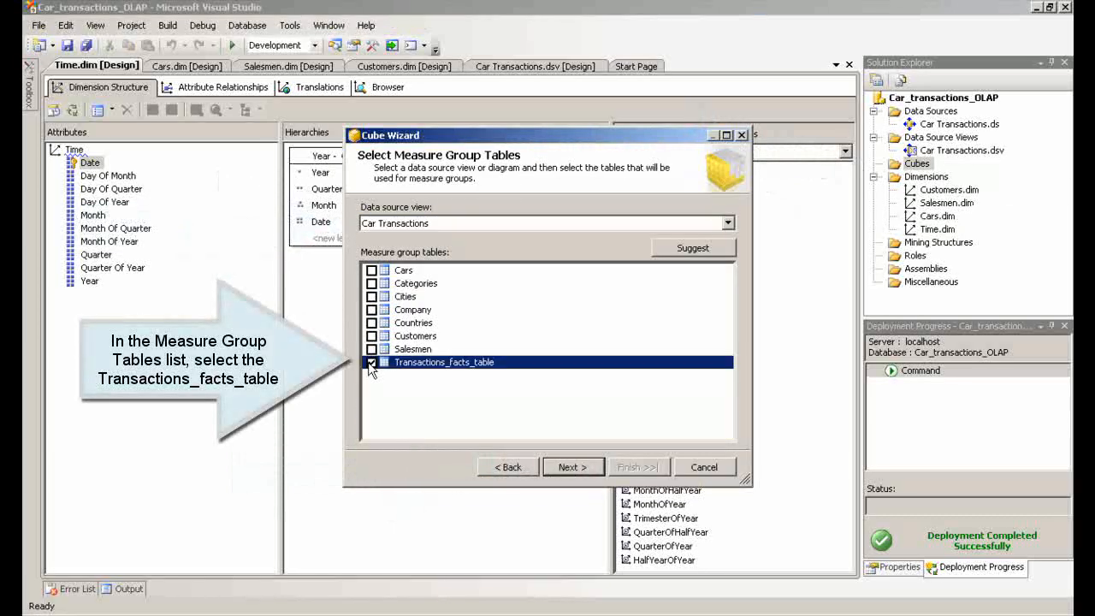
Finish the Cube Wizard keeping all measures and the Customers, Salesmen and Cars dimensions, with the cube named Car Transactions
left_click(570, 467)
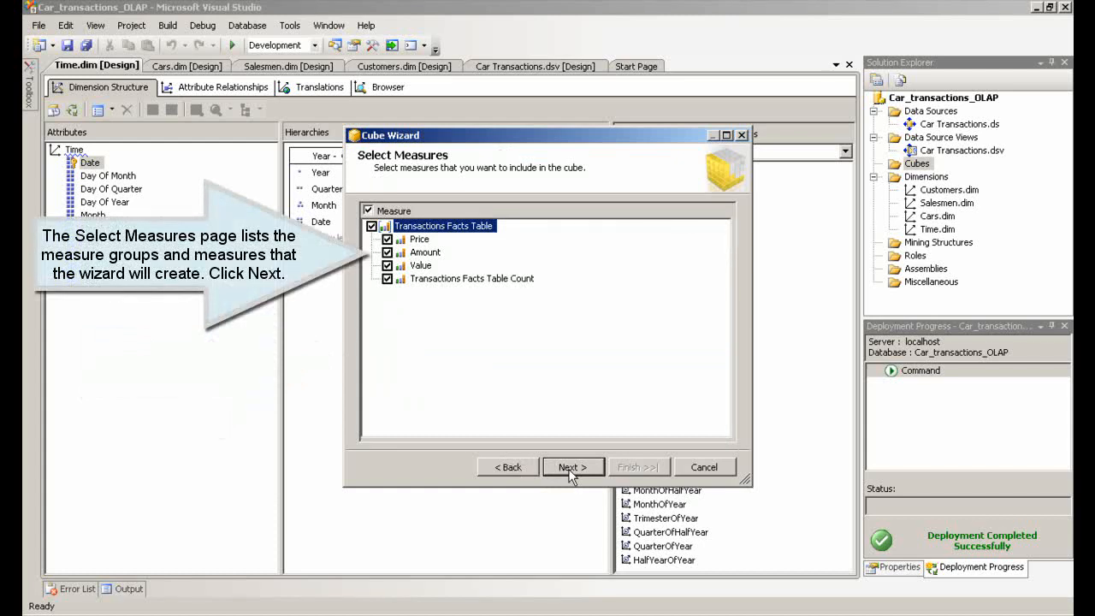
left_click(569, 468)
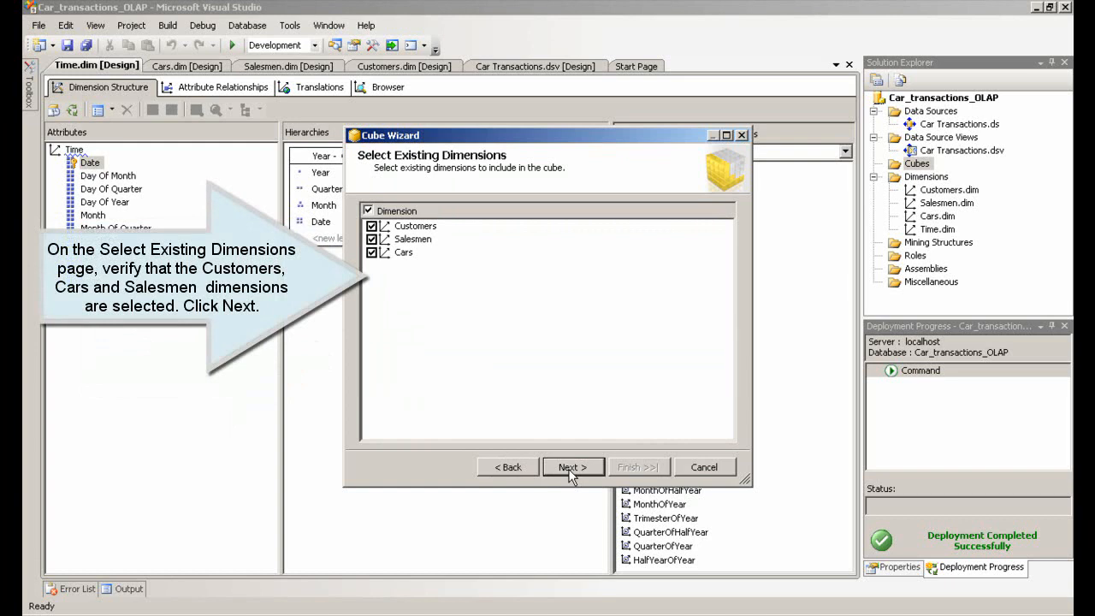
left_click(570, 467)
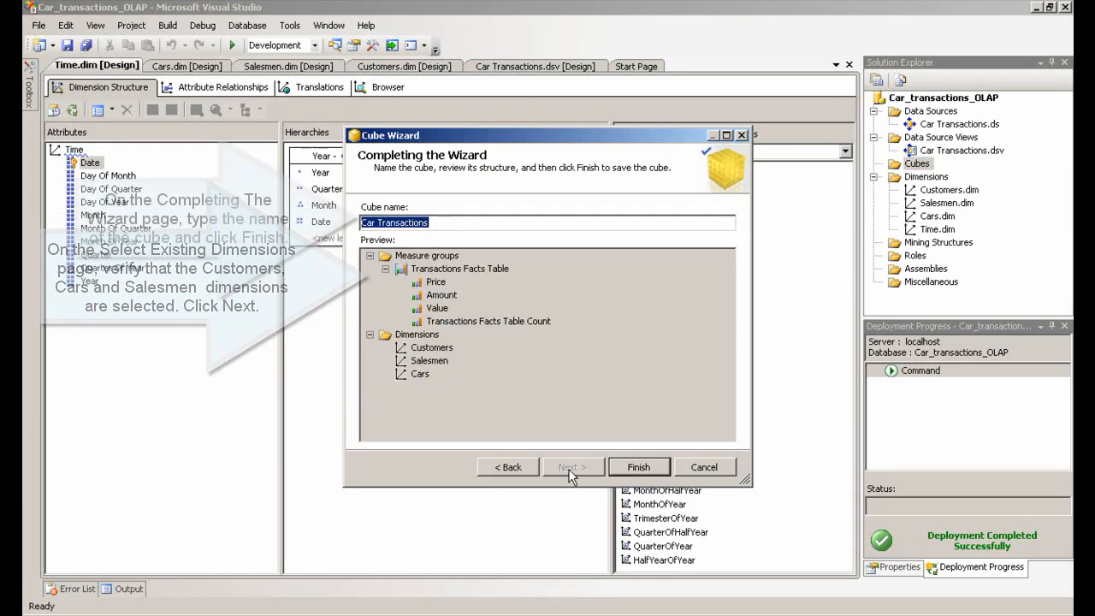
left_click(644, 468)
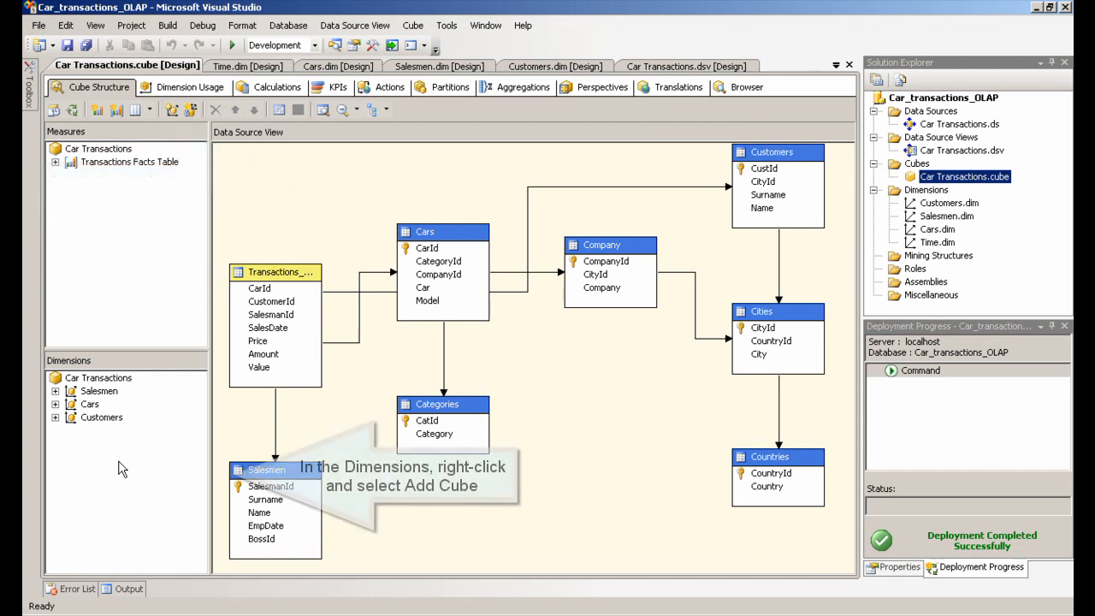
Add the Time dimension to the Car Transactions cube
right_click(121, 467)
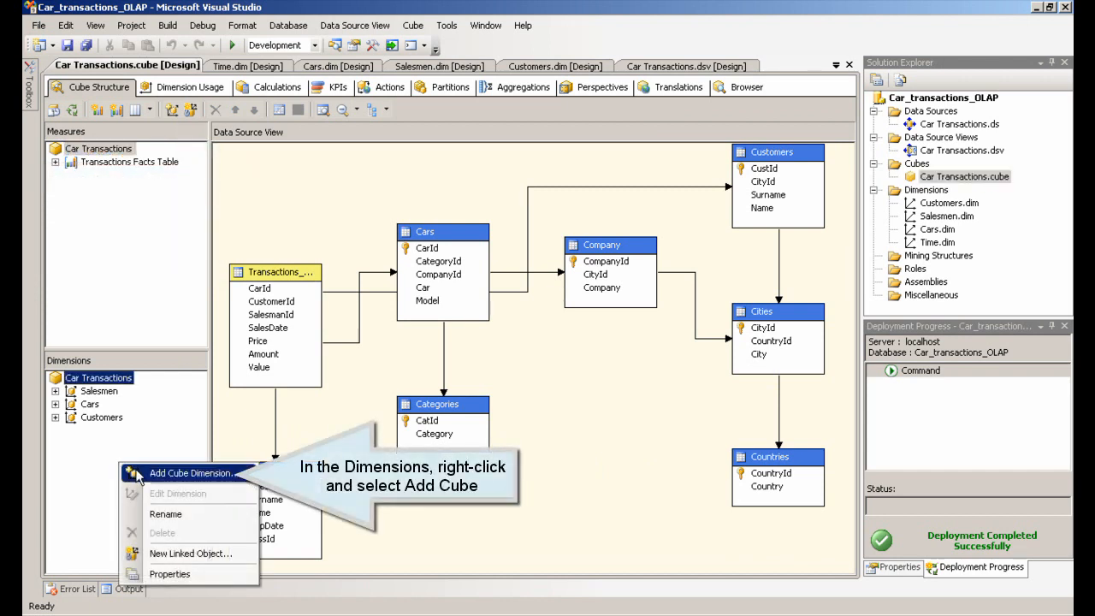
left_click(138, 474)
left_click(434, 225)
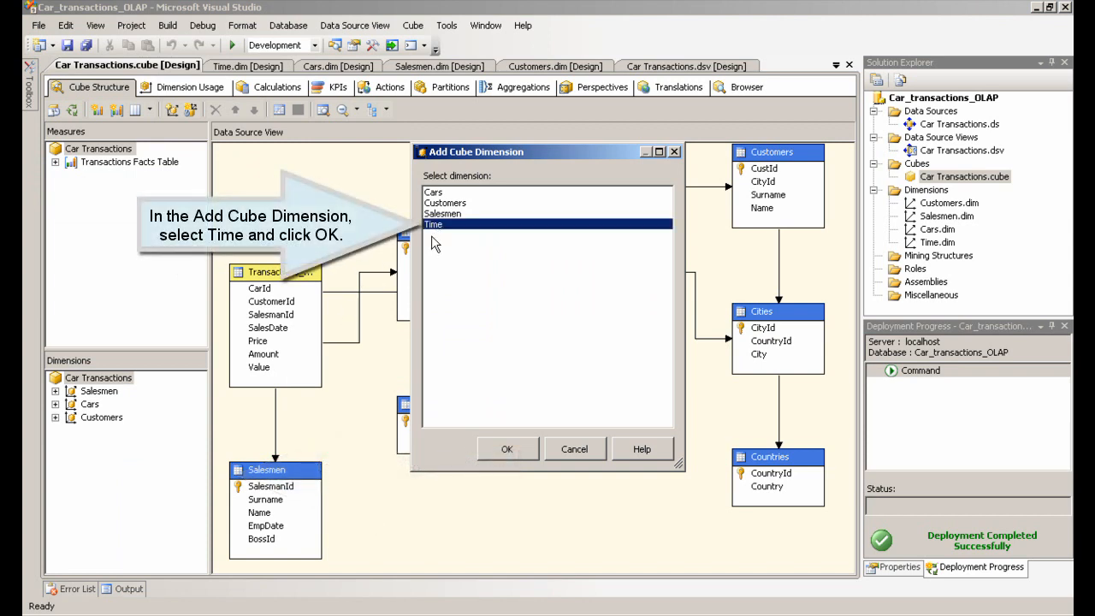
left_click(508, 451)
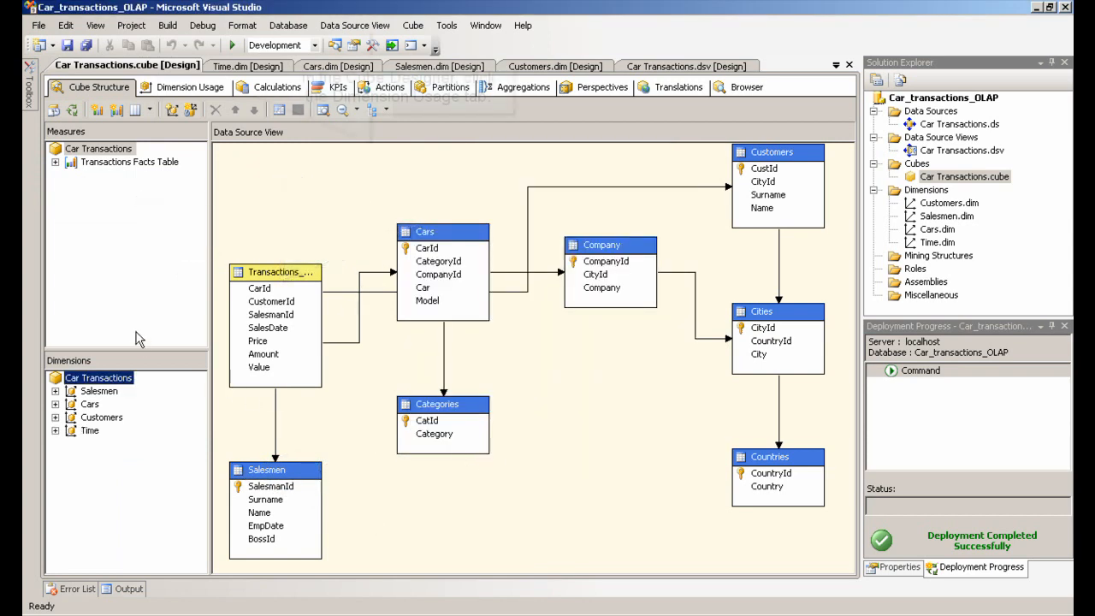
Define a Regular relationship between Time and the Transactions Facts Table using Date granularity and the SalesDate column
left_click(166, 92)
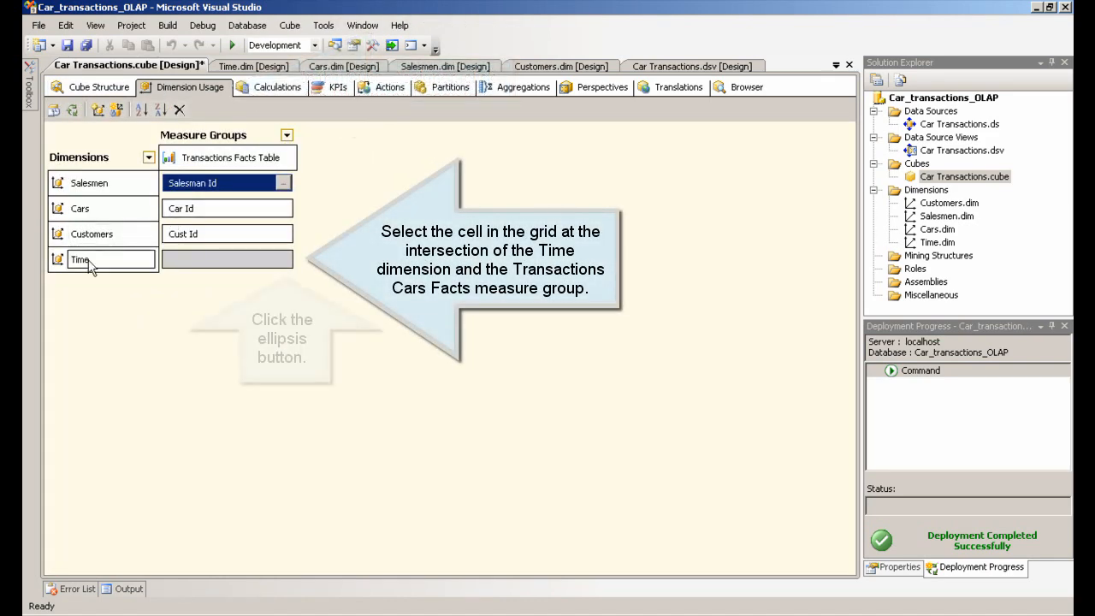
left_click(211, 258)
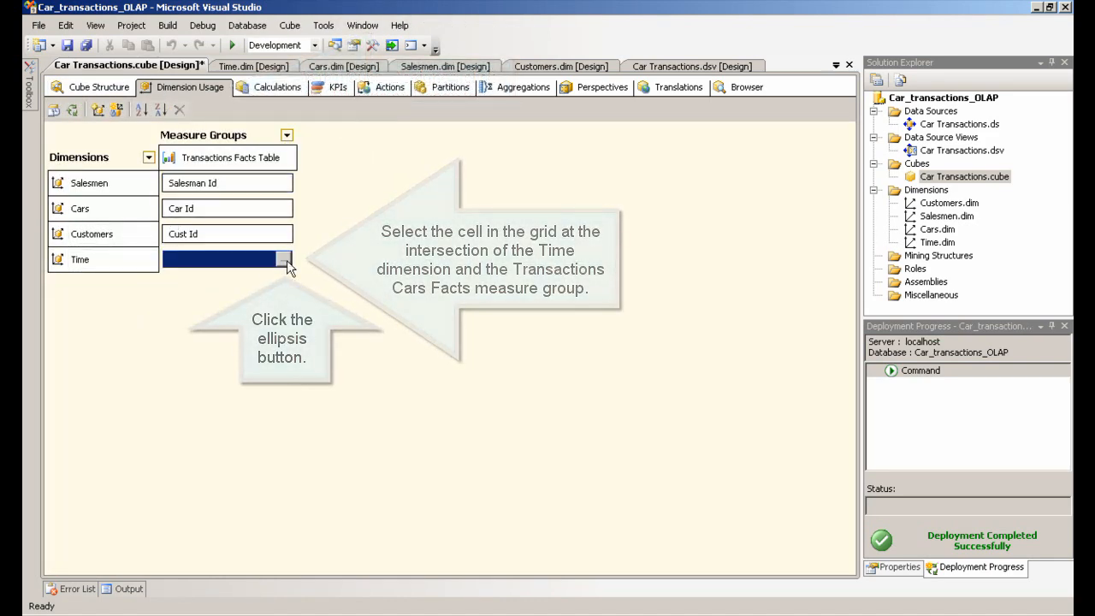
left_click(285, 260)
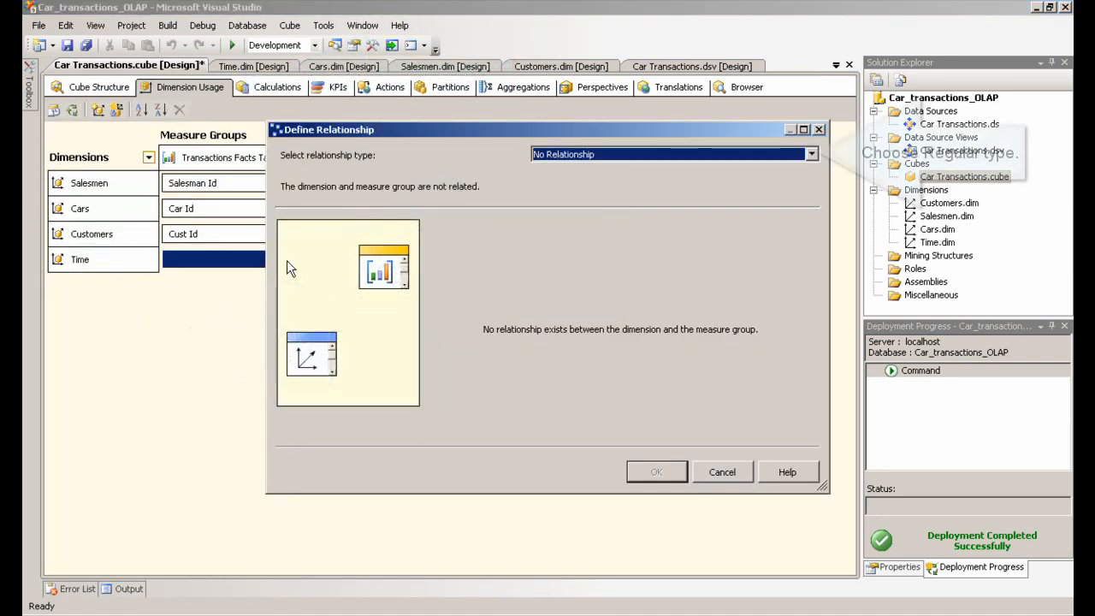
left_click(811, 155)
left_click(680, 177)
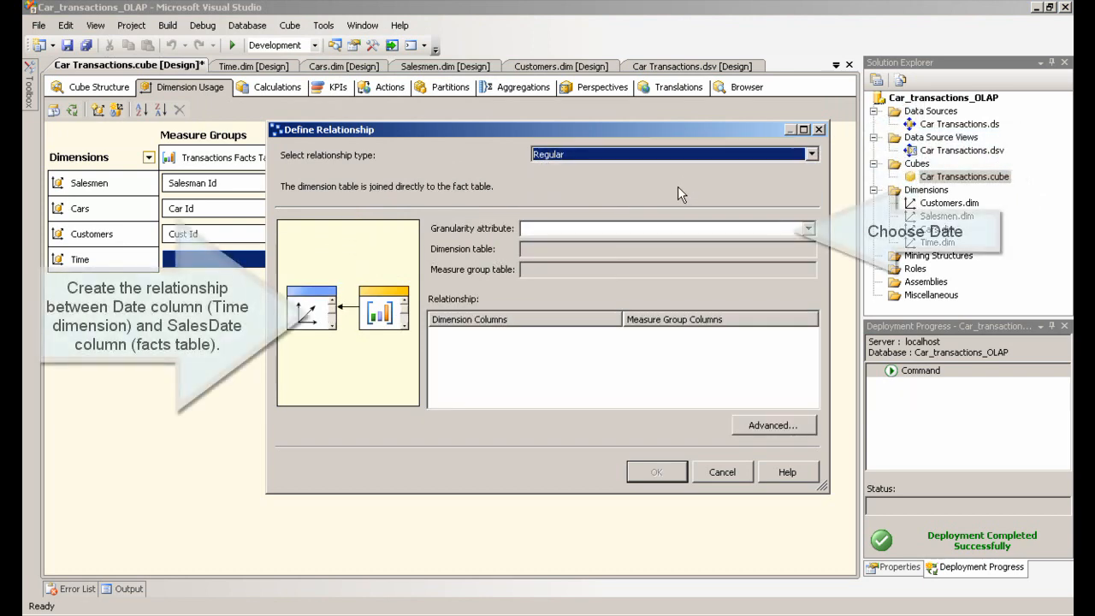
left_click(799, 231)
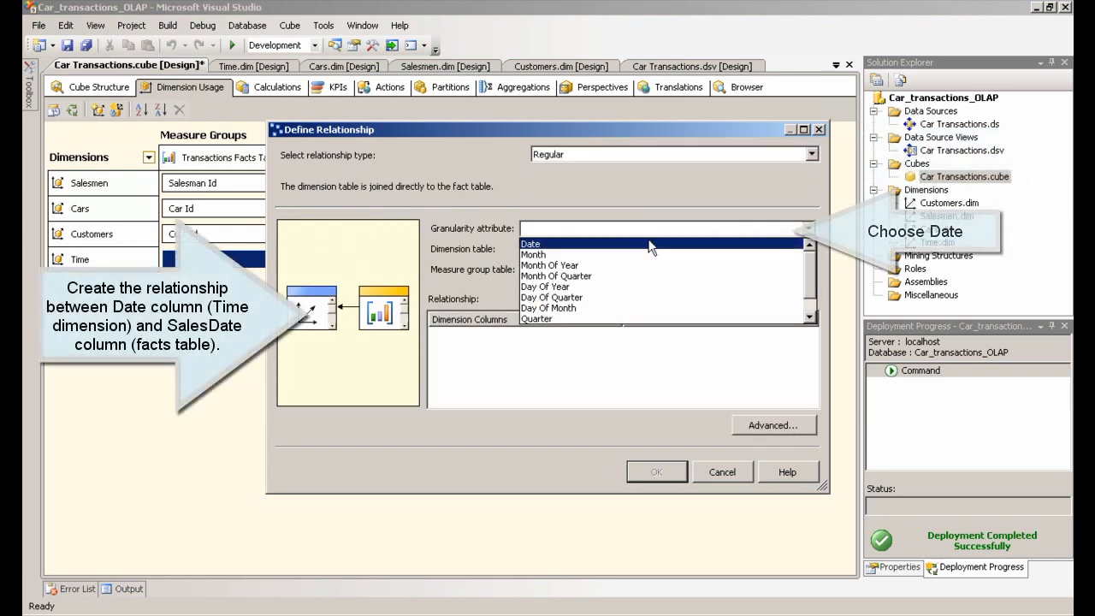
left_click(551, 246)
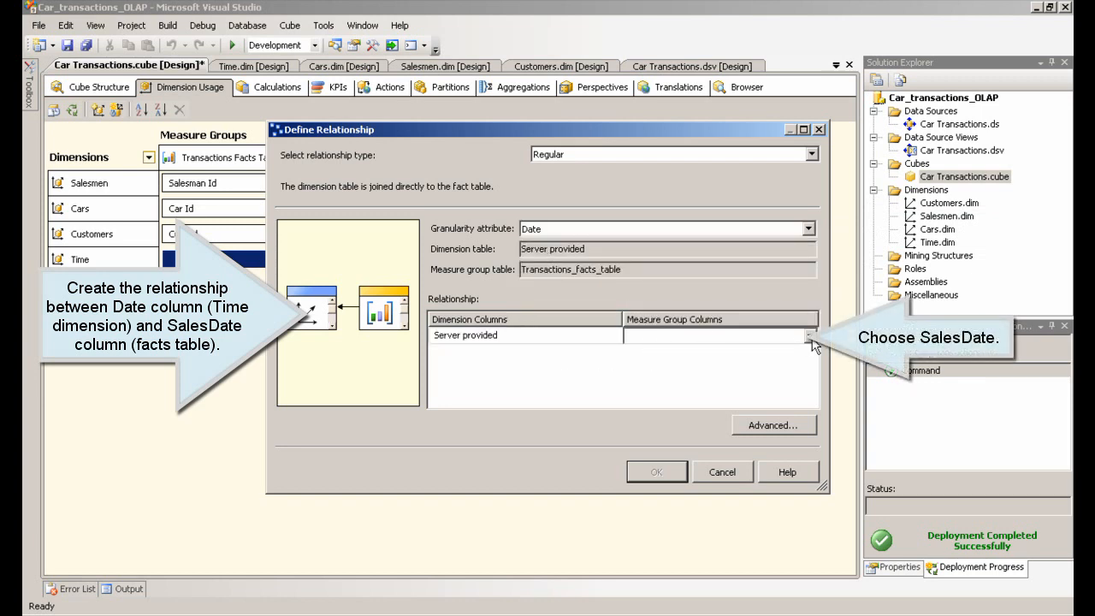
left_click(810, 337)
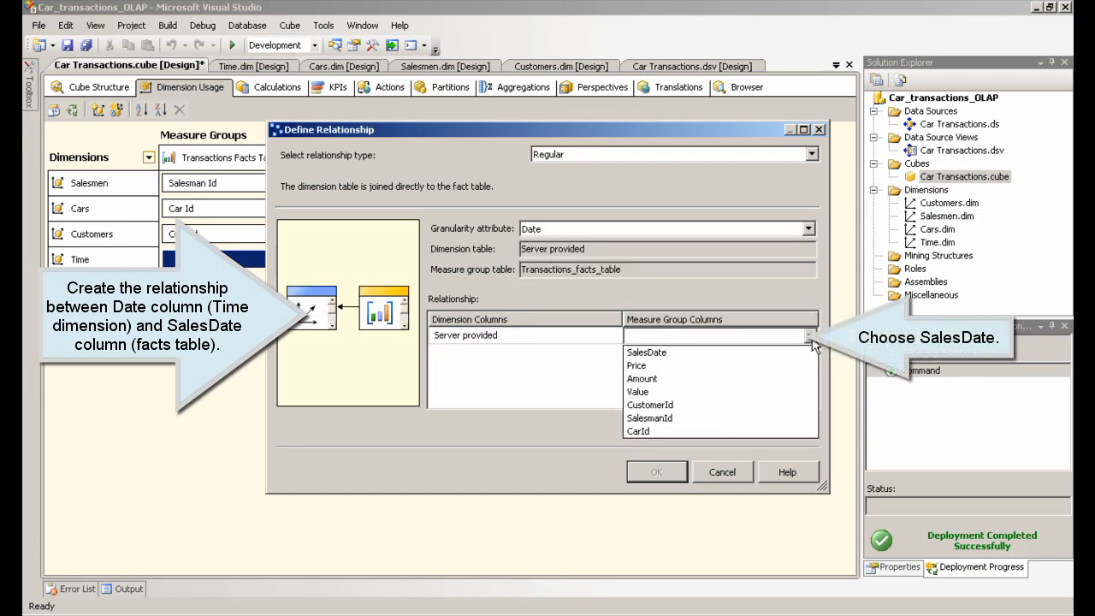
left_click(684, 354)
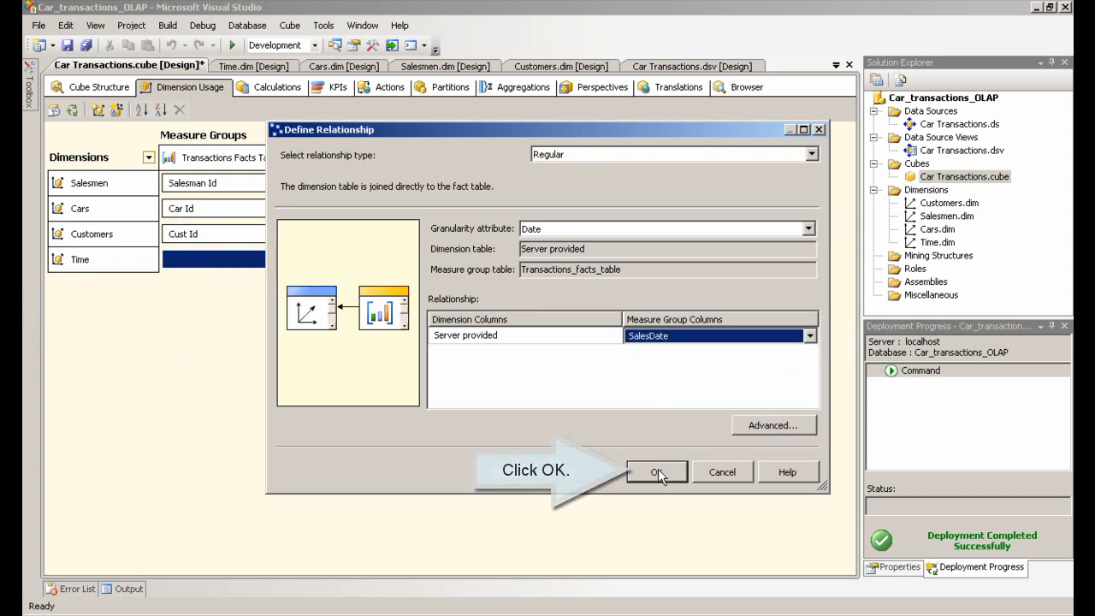
left_click(664, 473)
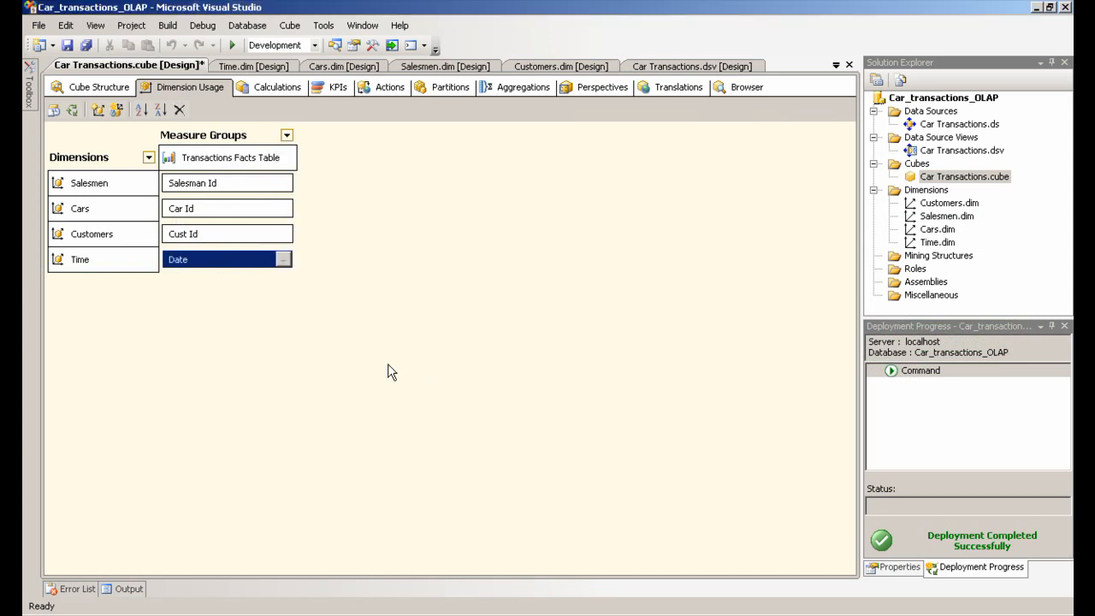
Process the Car Transactions cube, building and deploying the project first, then close the processing dialogs
left_click(81, 89)
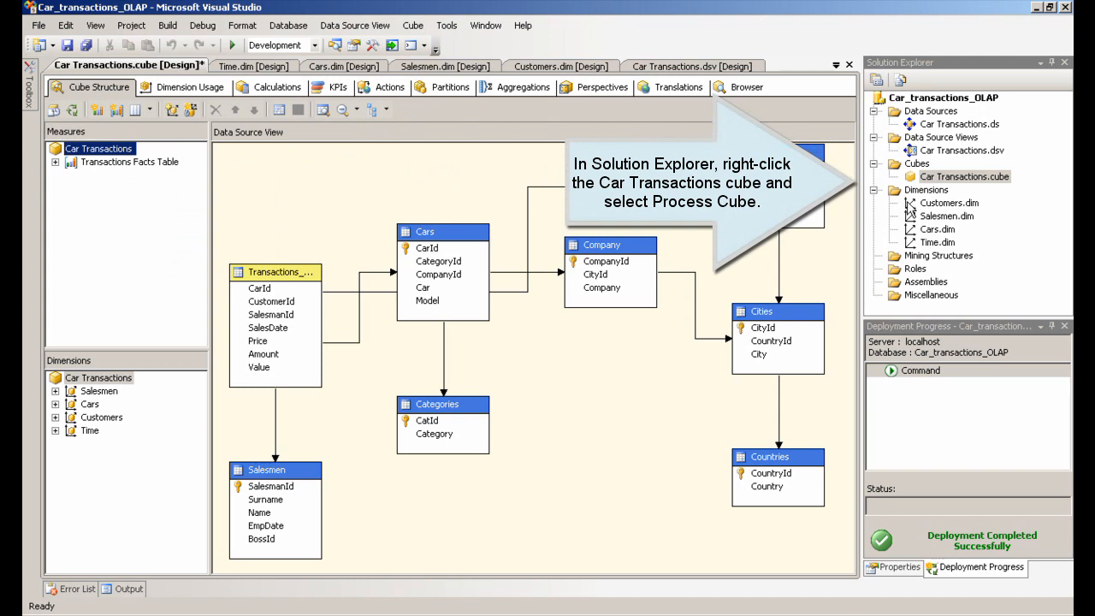
right_click(948, 180)
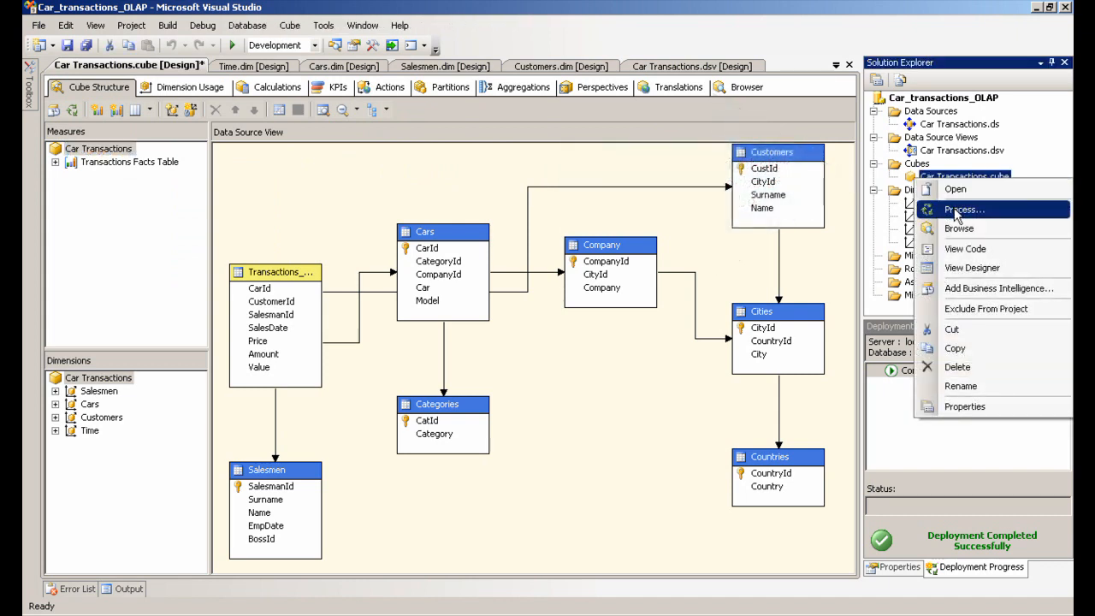
left_click(955, 212)
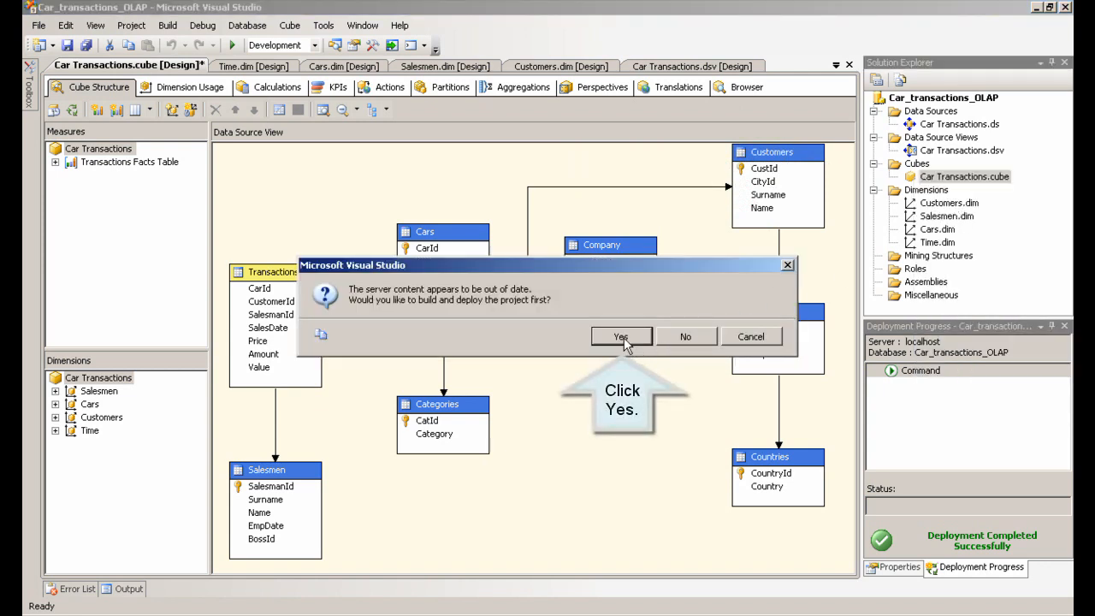
left_click(628, 342)
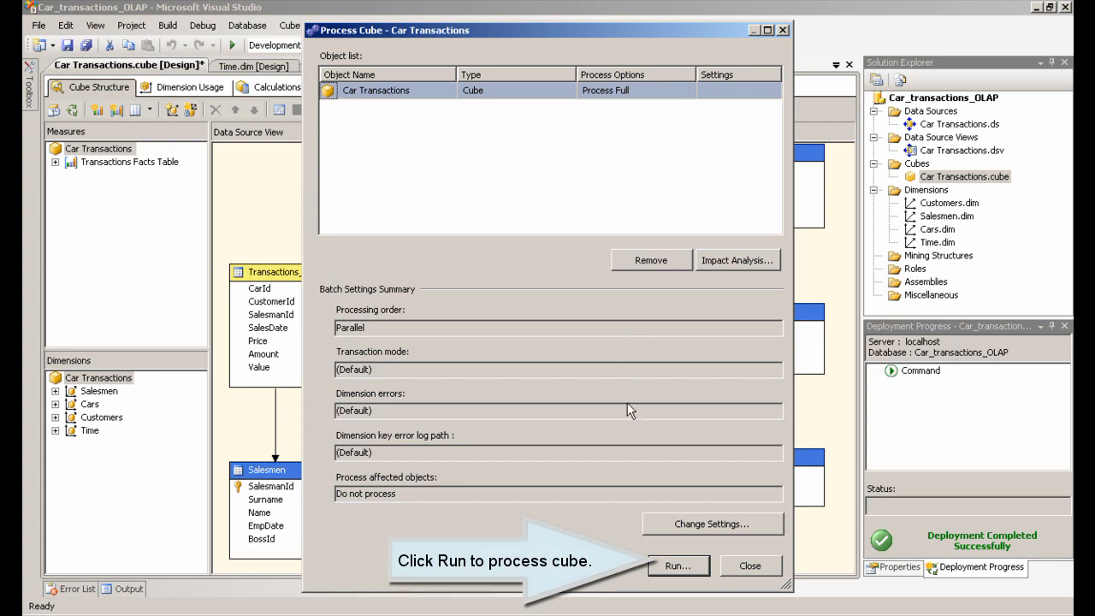
left_click(680, 570)
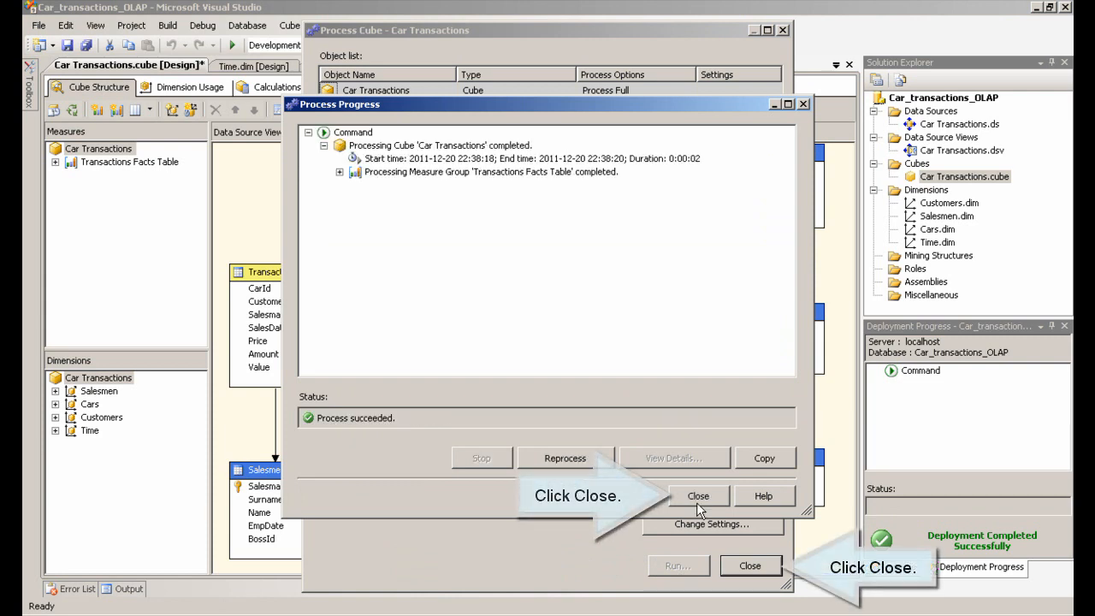
left_click(698, 505)
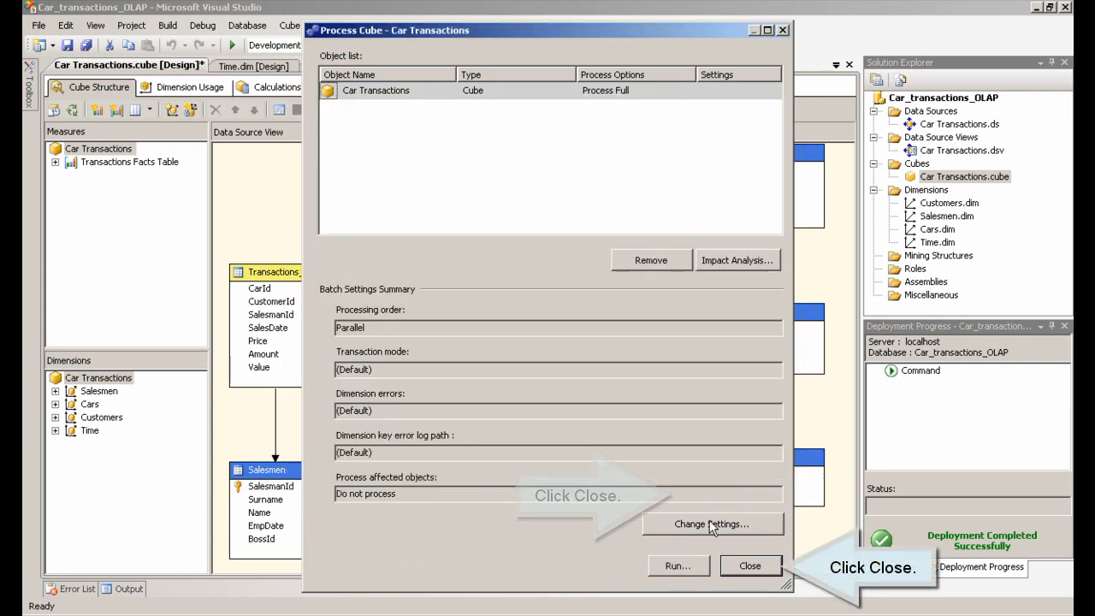
left_click(749, 567)
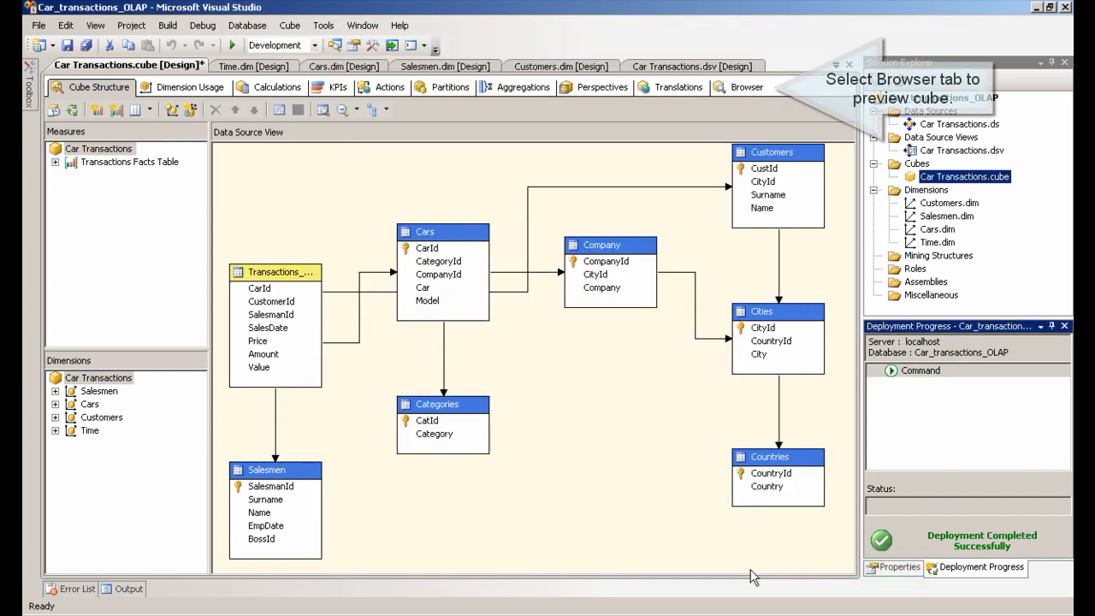
Browse the cube with the Amount measure as data, Time years on rows and Salesmen on columns
left_click(746, 88)
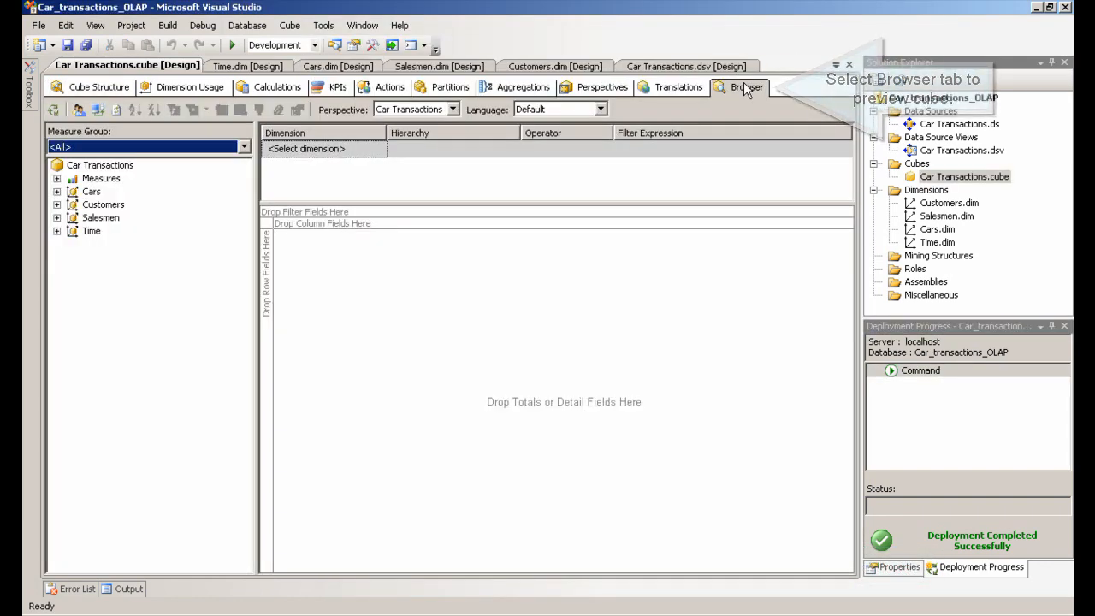
left_click(57, 179)
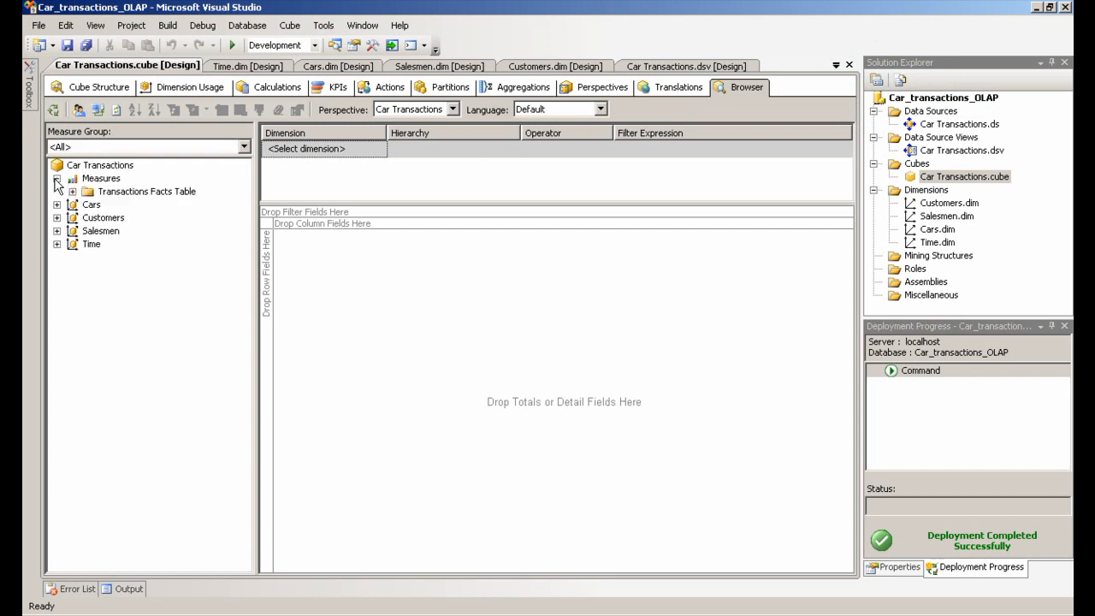
left_click(72, 193)
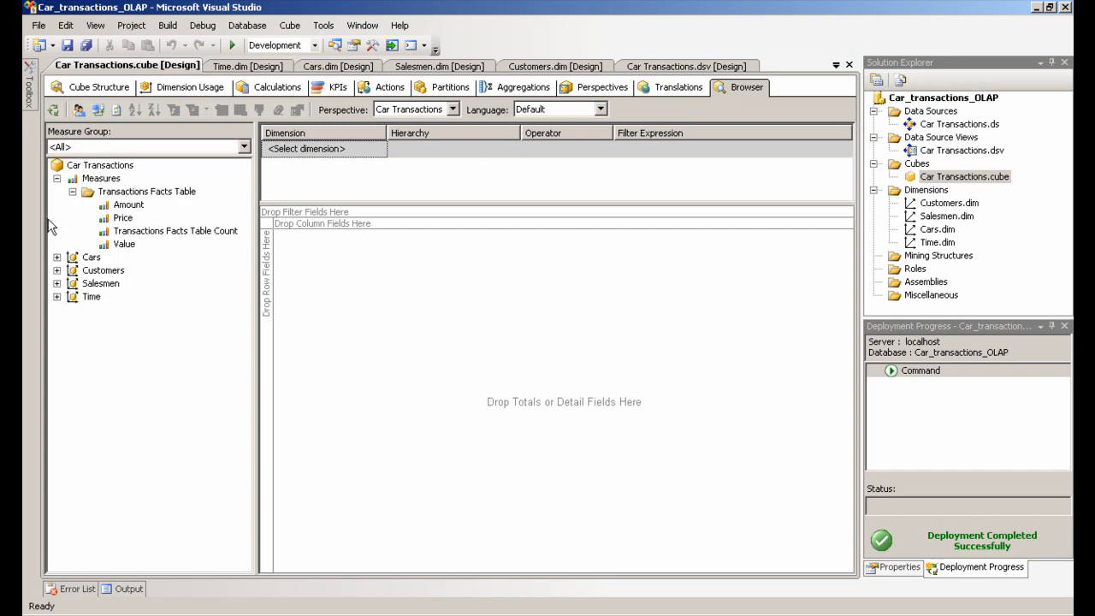
left_click_drag(132, 208, 376, 273)
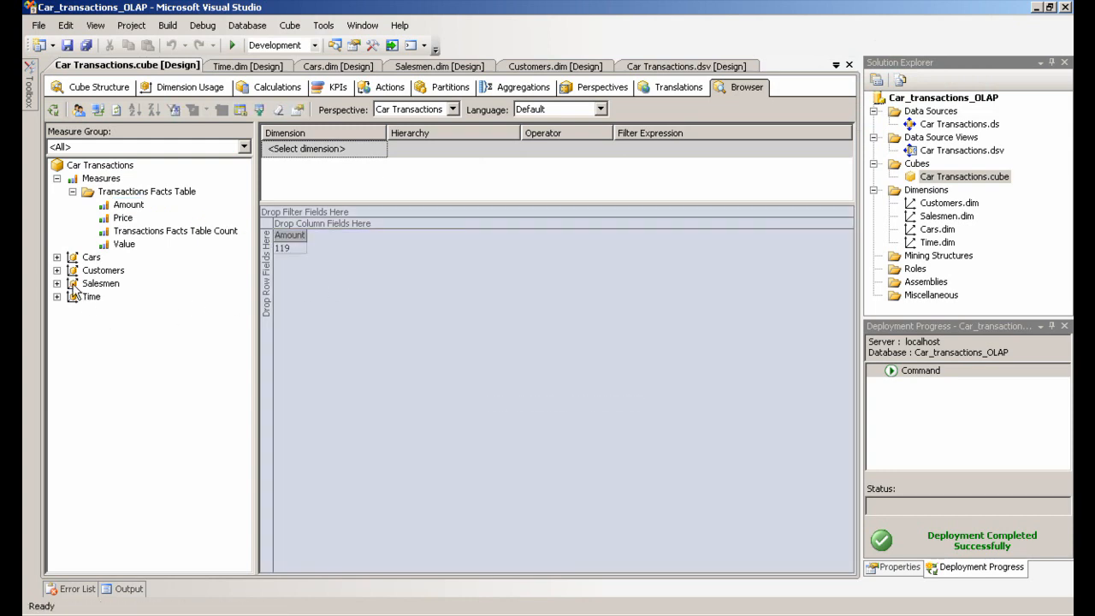
left_click_drag(91, 297, 267, 277)
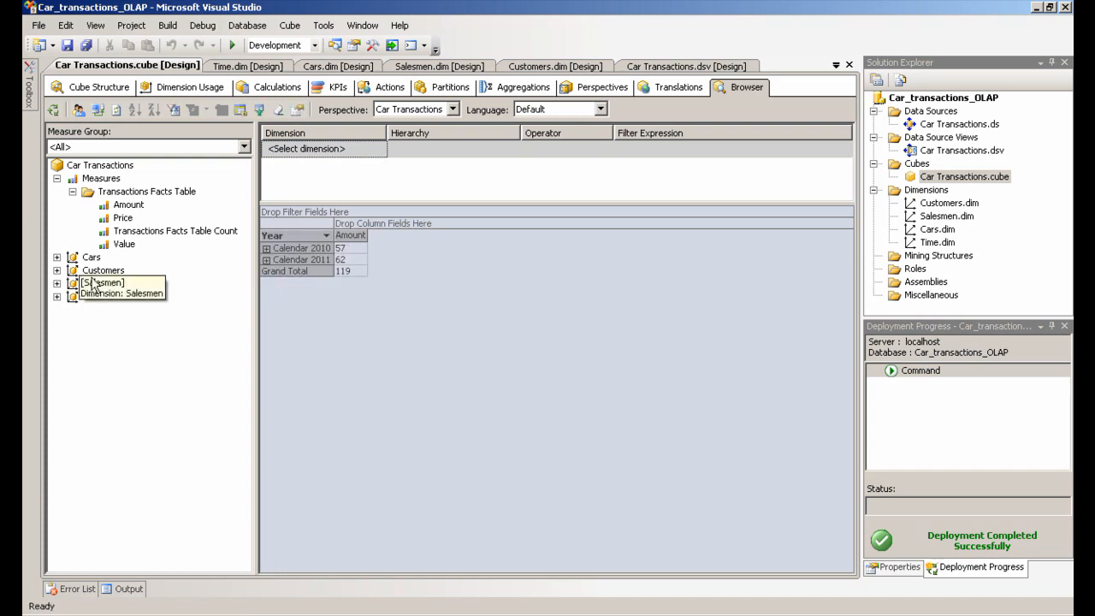
left_click_drag(98, 283, 375, 227)
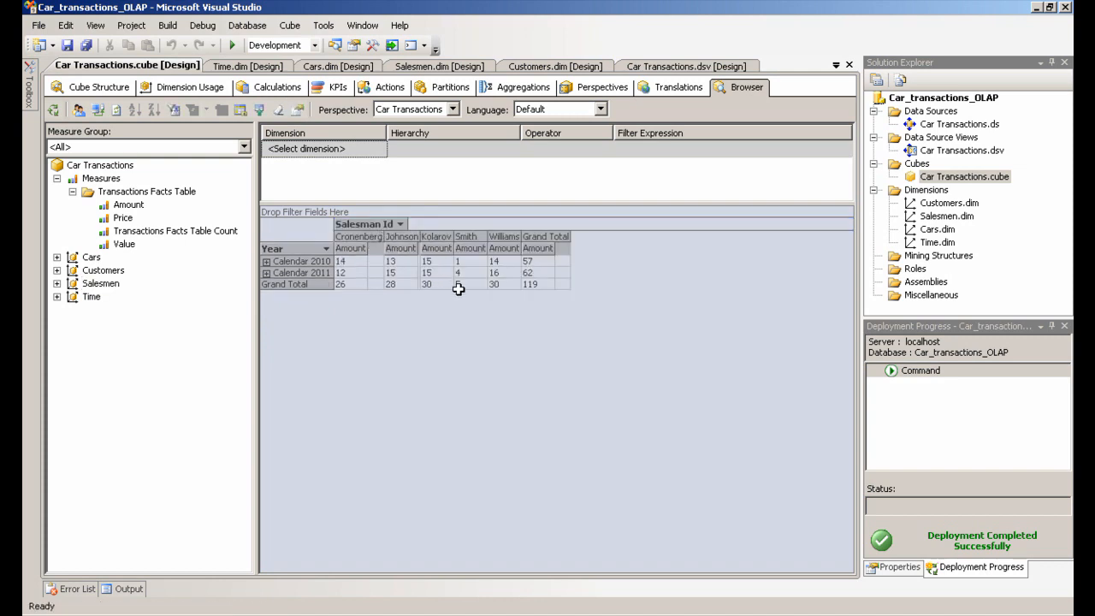
Drill down in the browser through Calendar 2011, Quarter 4 and November 2011 to individual dates
double_click(296, 272)
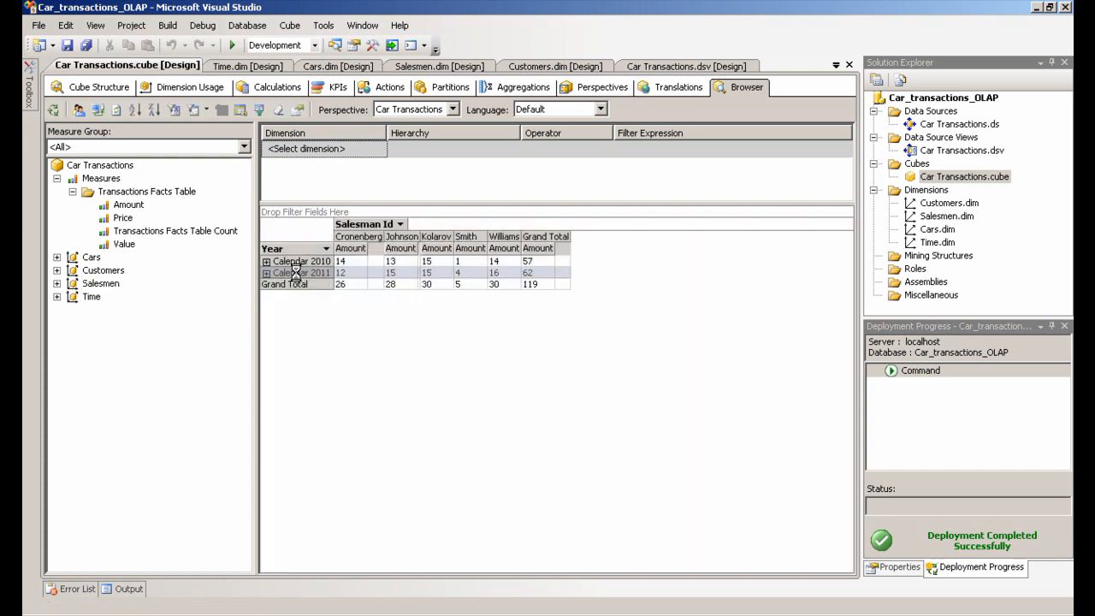
double_click(359, 306)
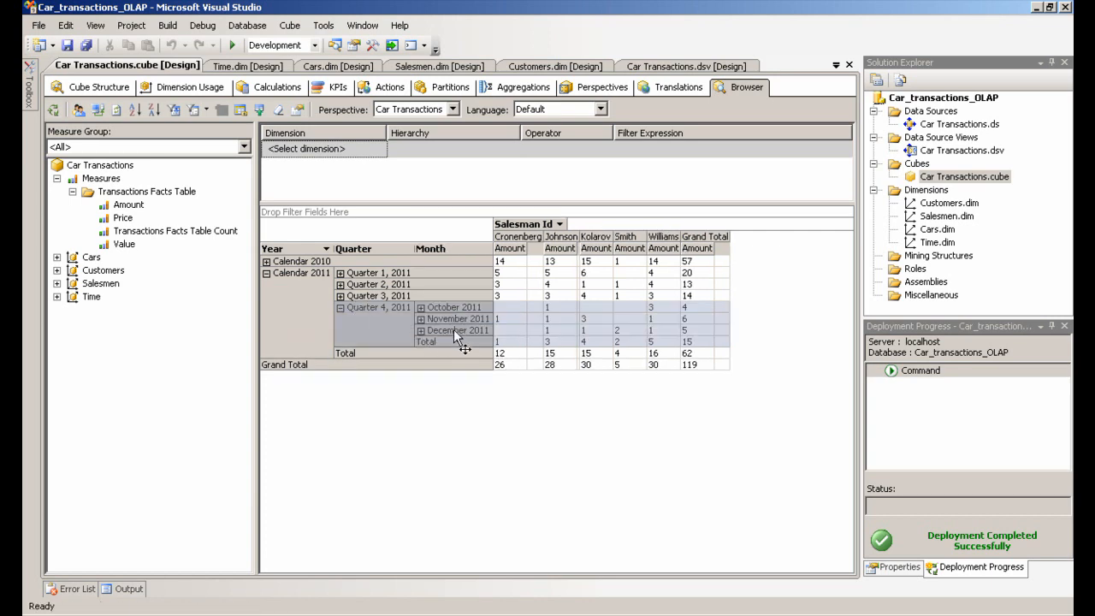
double_click(451, 320)
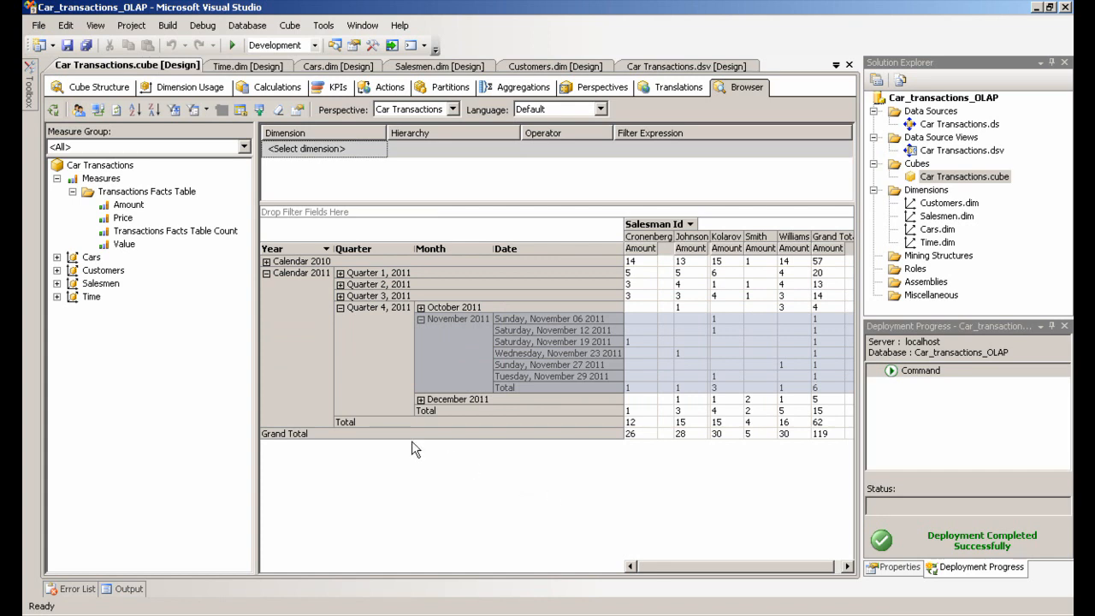
Add the Cars company to the rows after Date and expand the November 6, 12 and 19 dates
left_click_drag(92, 258, 615, 330)
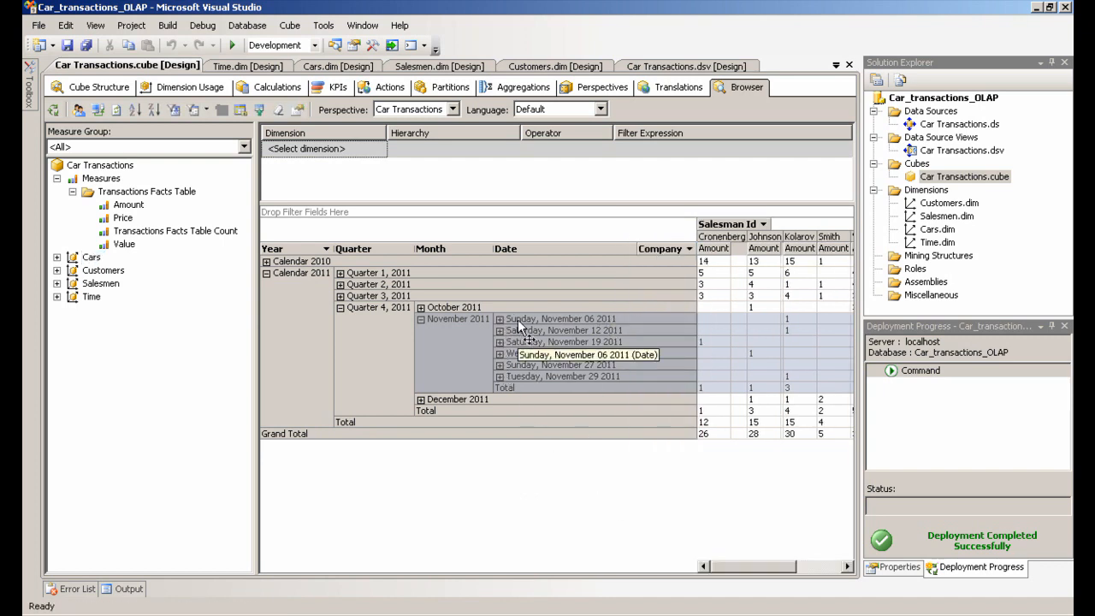
double_click(518, 319)
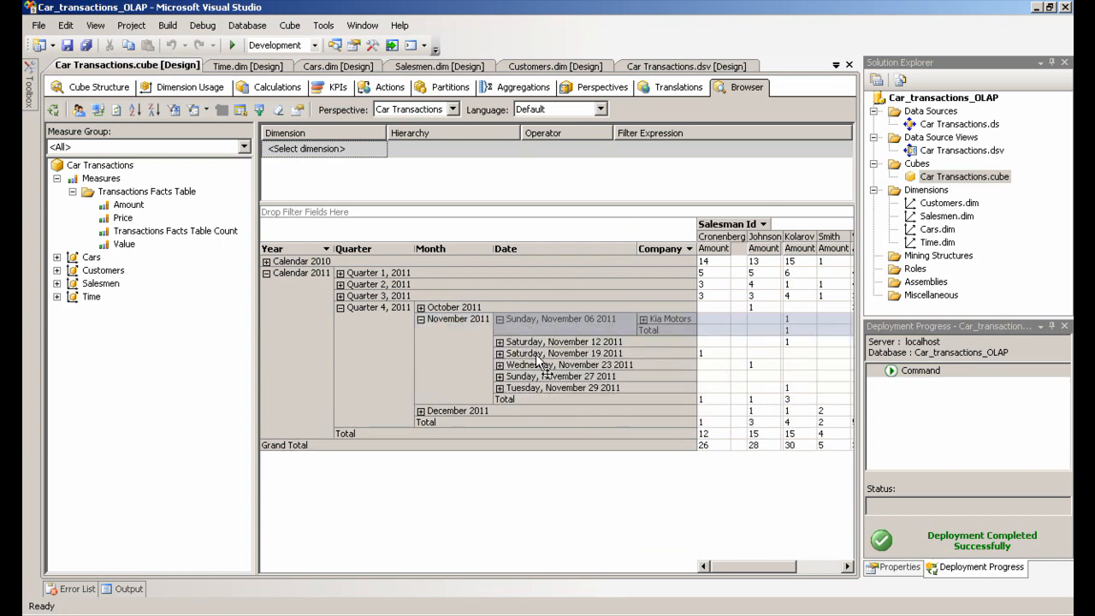
double_click(514, 342)
double_click(514, 365)
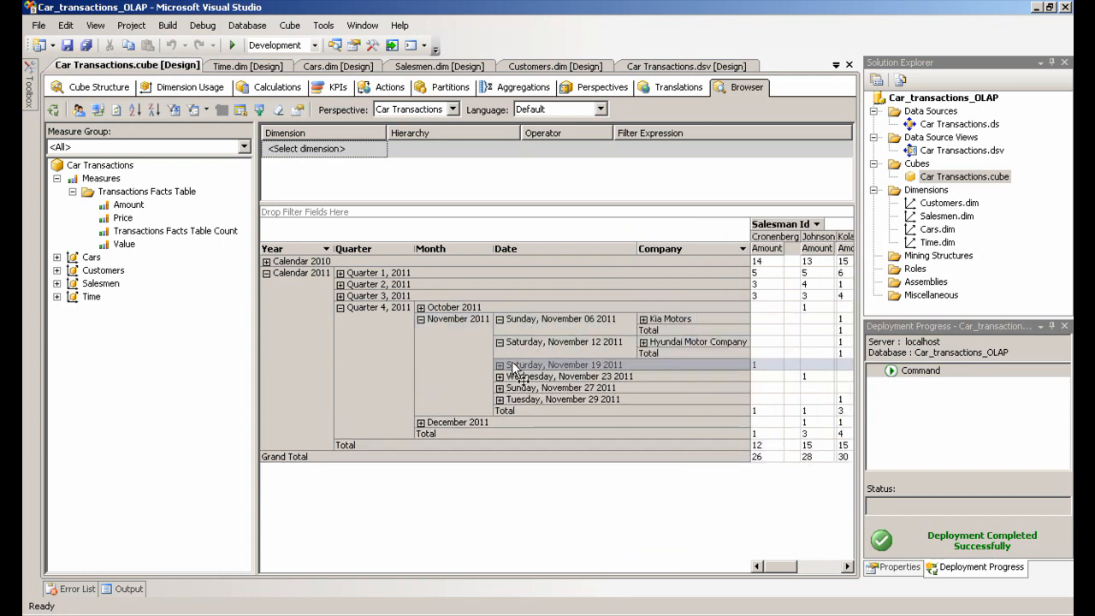
Expand the November 19, 23, 27 and 29 2011 dates in the browser to show their car companies
double_click(514, 387)
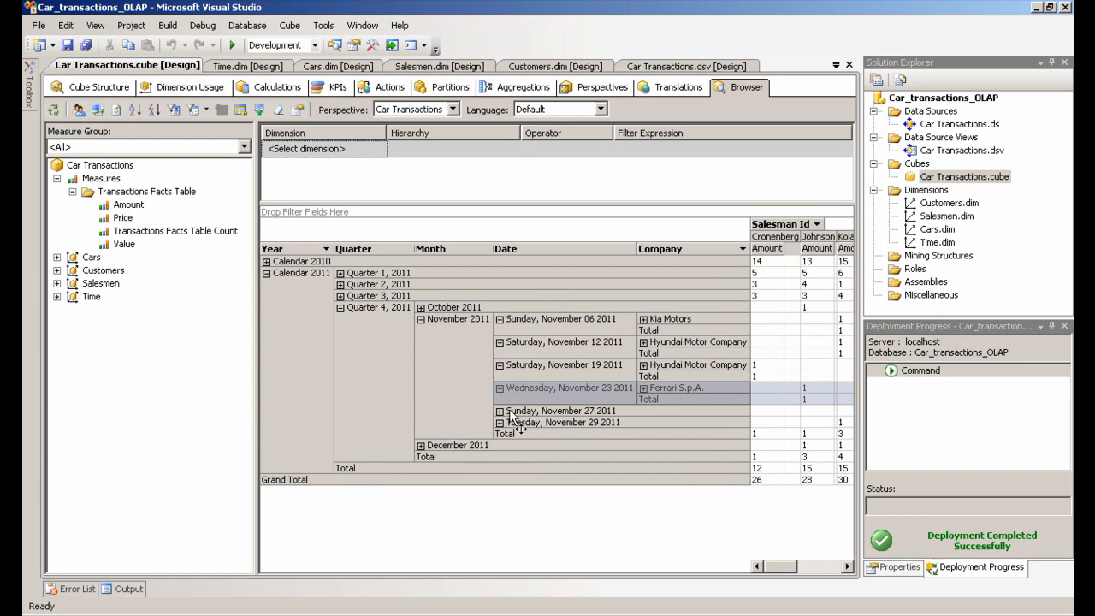
double_click(511, 412)
double_click(518, 434)
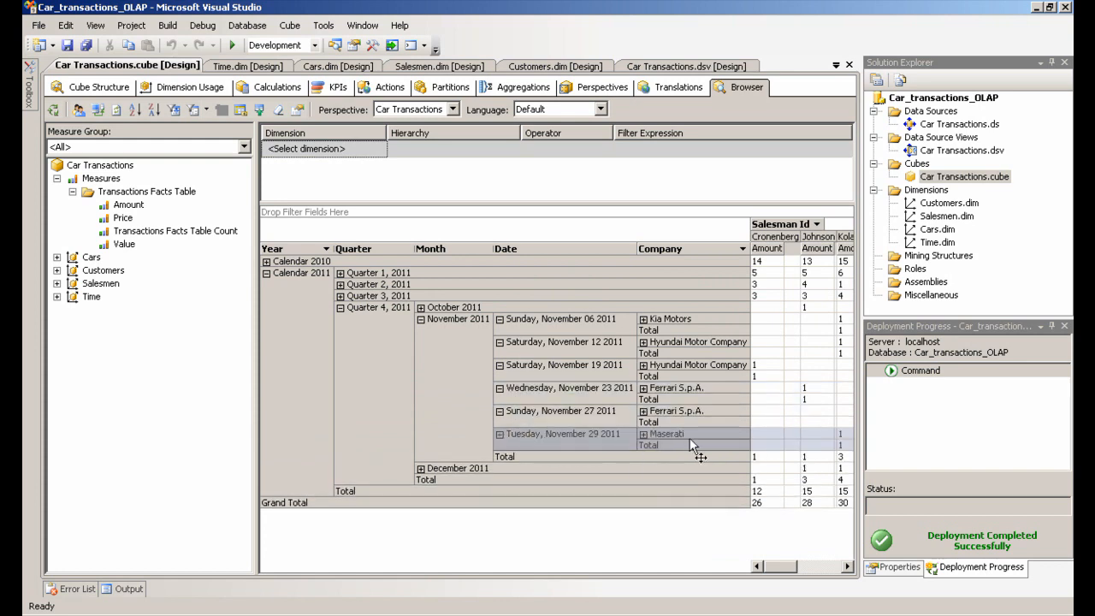
Drill down the November 27 Ferrari S.p.A. entry through Car Id to the California model
left_click(646, 410)
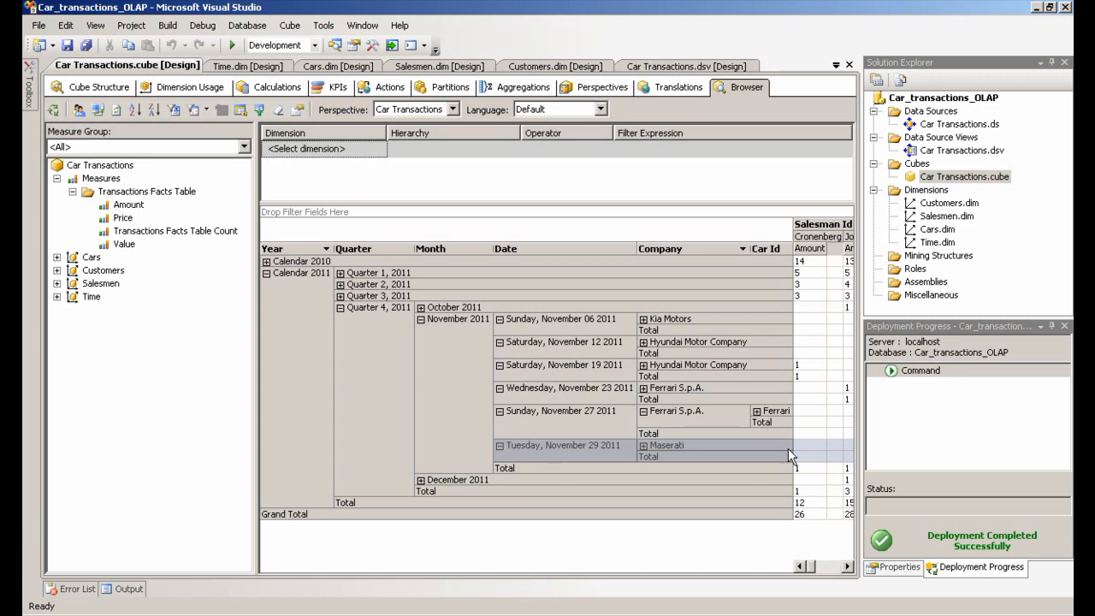
double_click(770, 410)
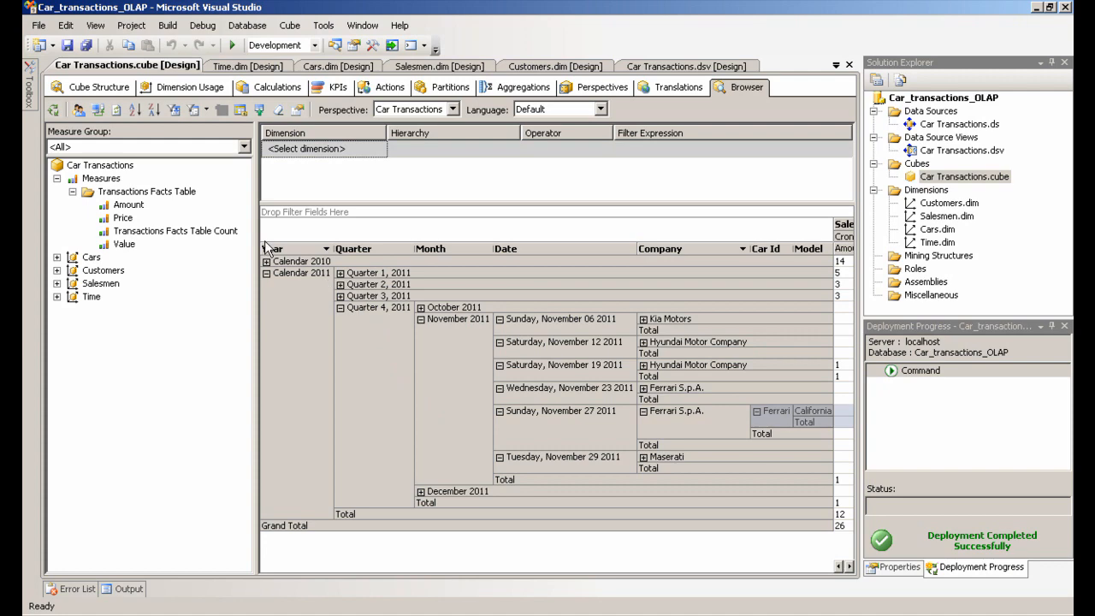
left_click_drag(255, 237, 134, 238)
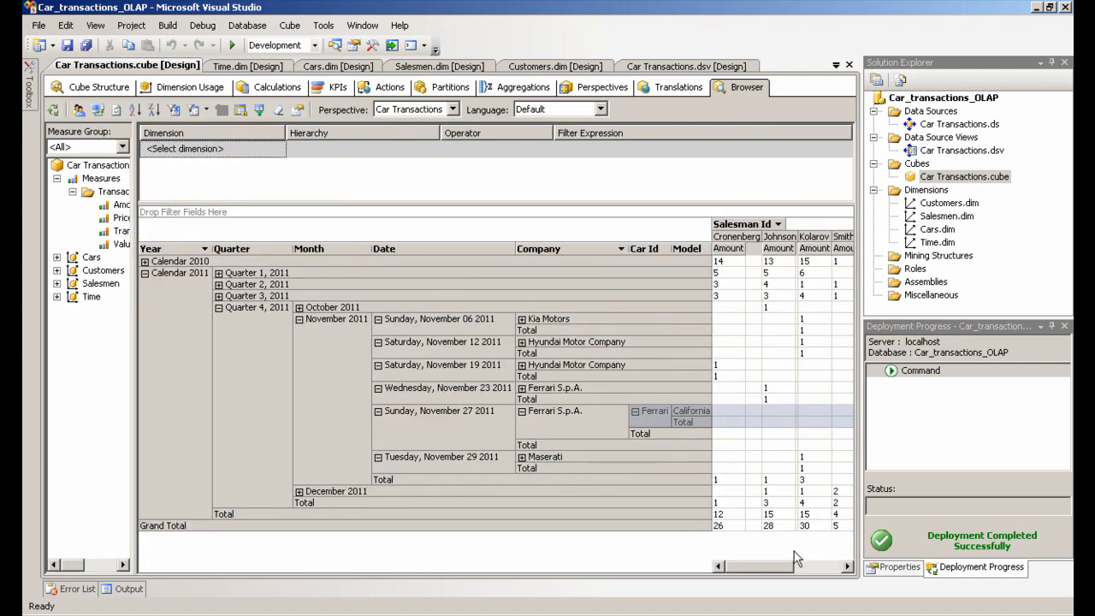
mouse_move(768, 576)
left_mouse_down()
mouse_move(826, 573)
mouse_move(743, 580)
mouse_move(817, 569)
mouse_move(758, 575)
left_mouse_up()
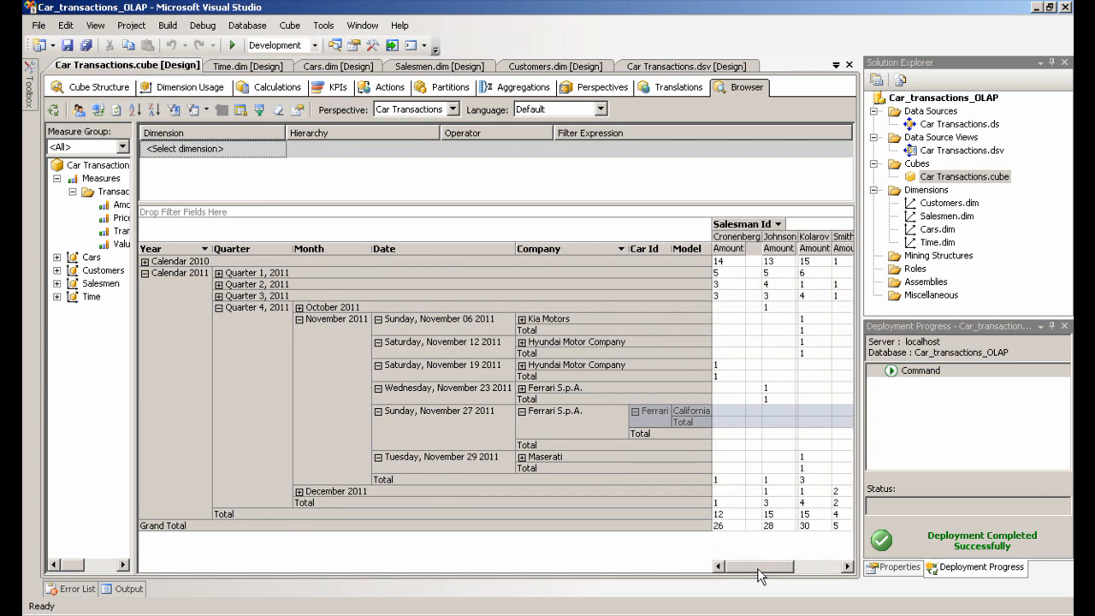